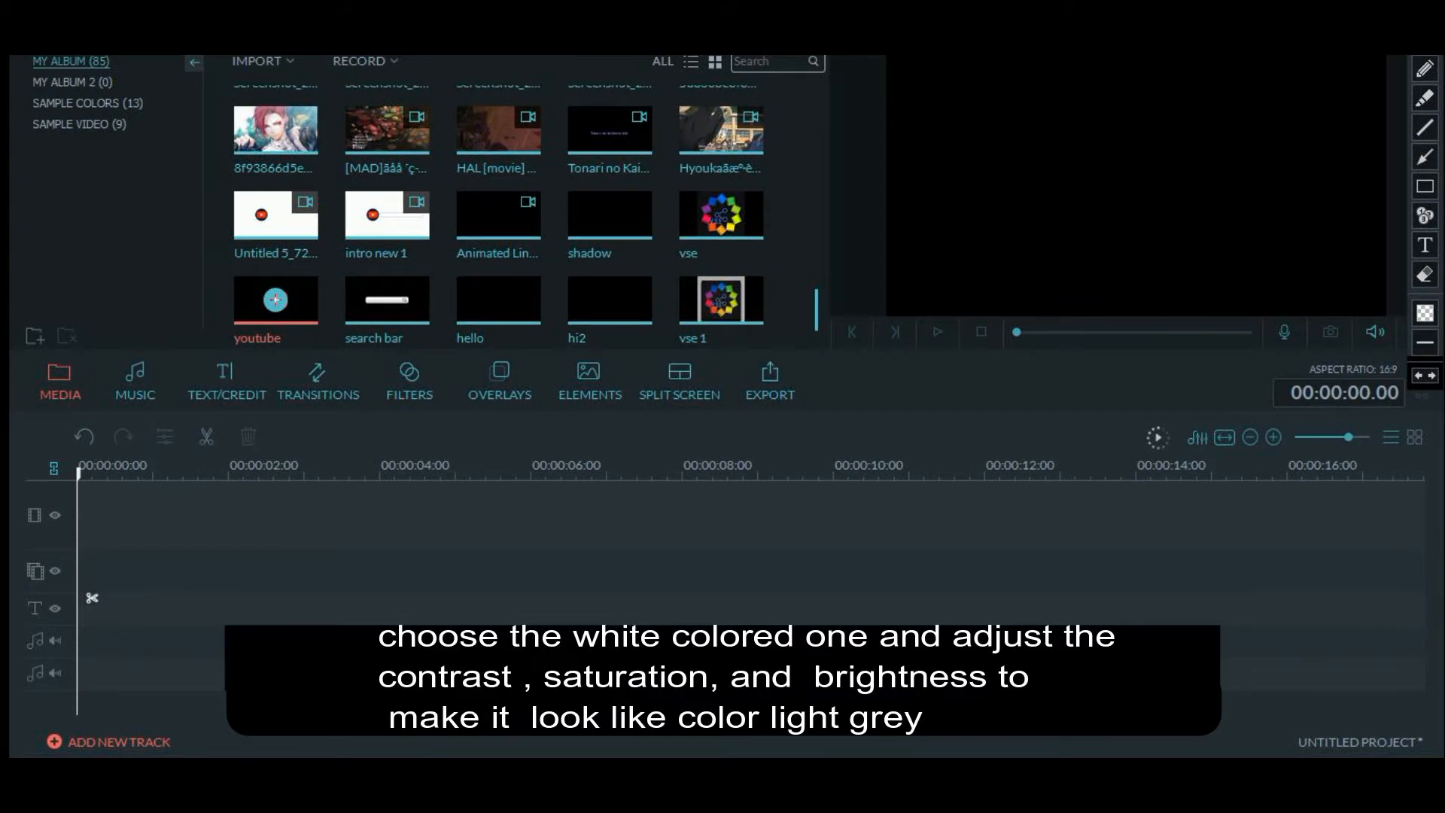
Add the White sample color to the start of the video track and extend it to about 13 seconds
left_click(87, 103)
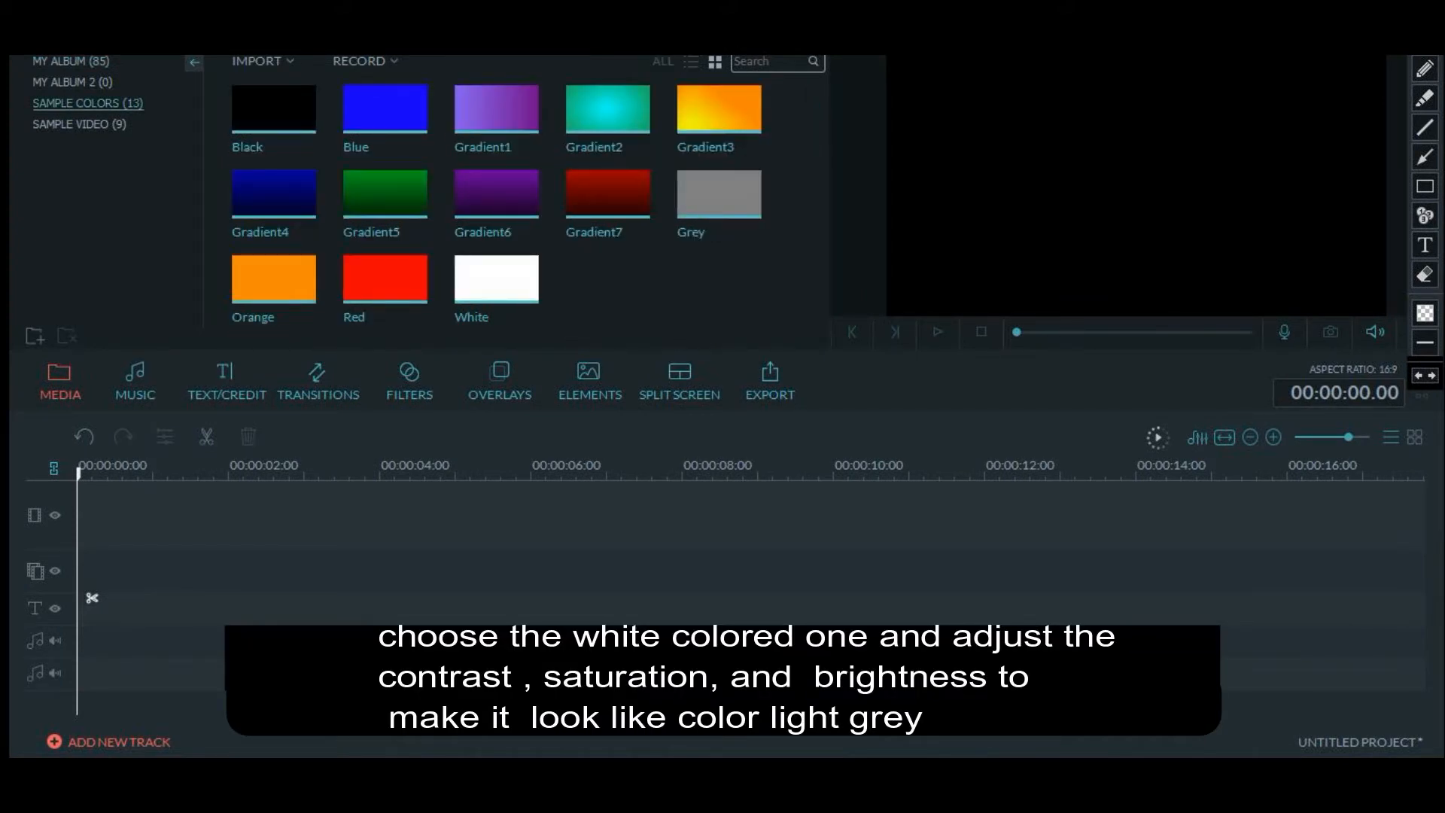
mouse_move(482, 293)
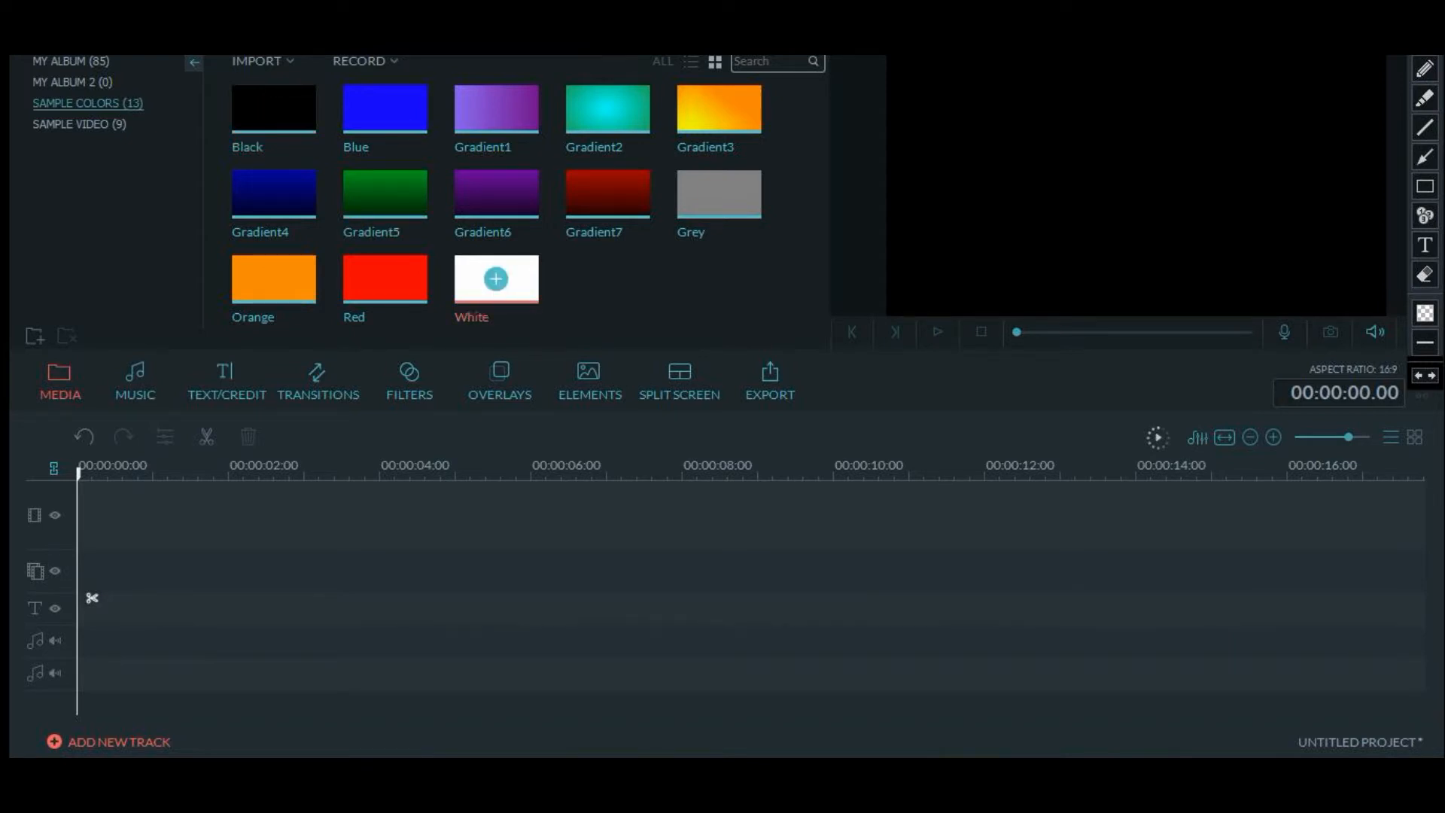
left_click(495, 280)
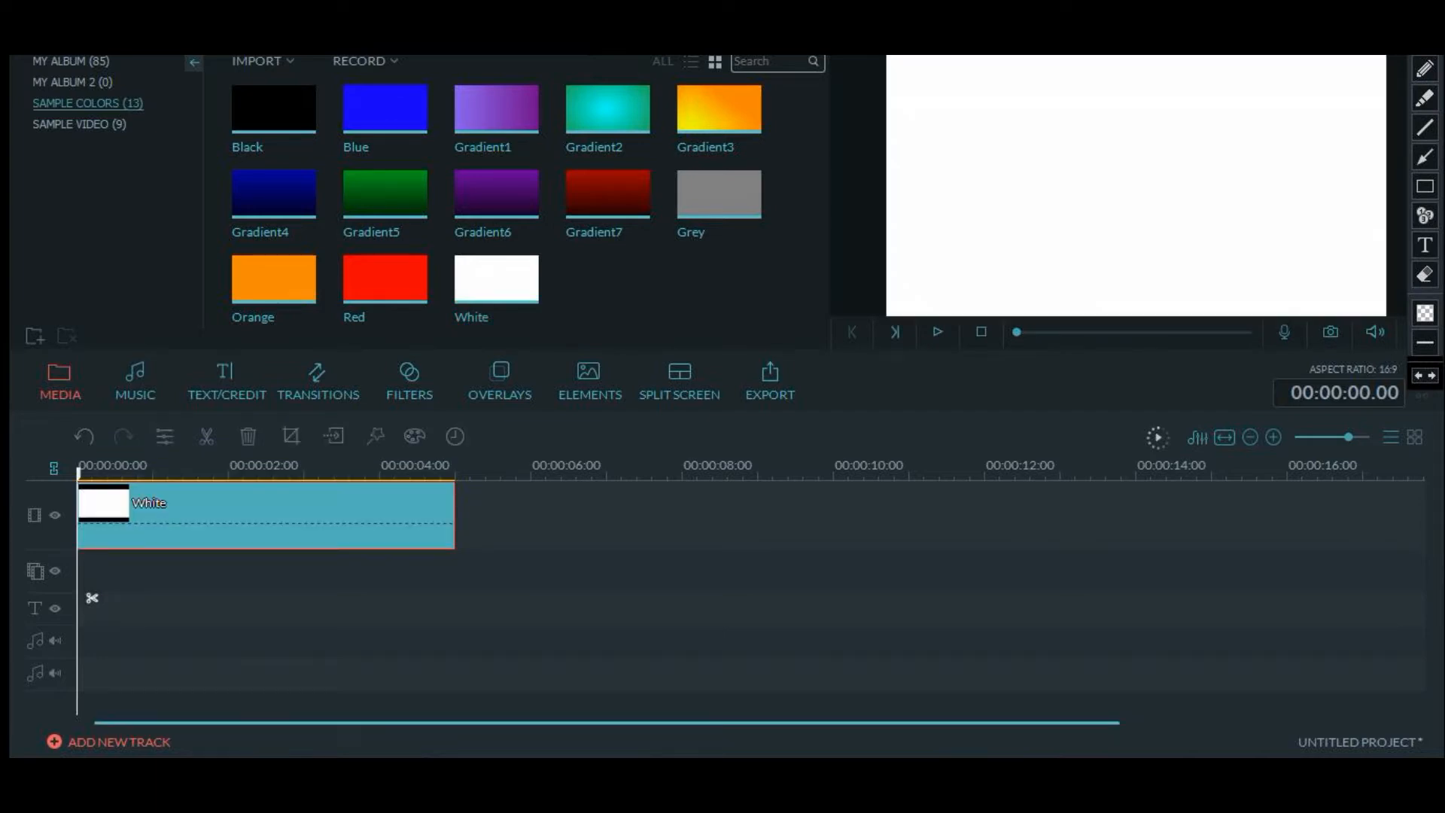
left_click_drag(455, 520, 78, 473)
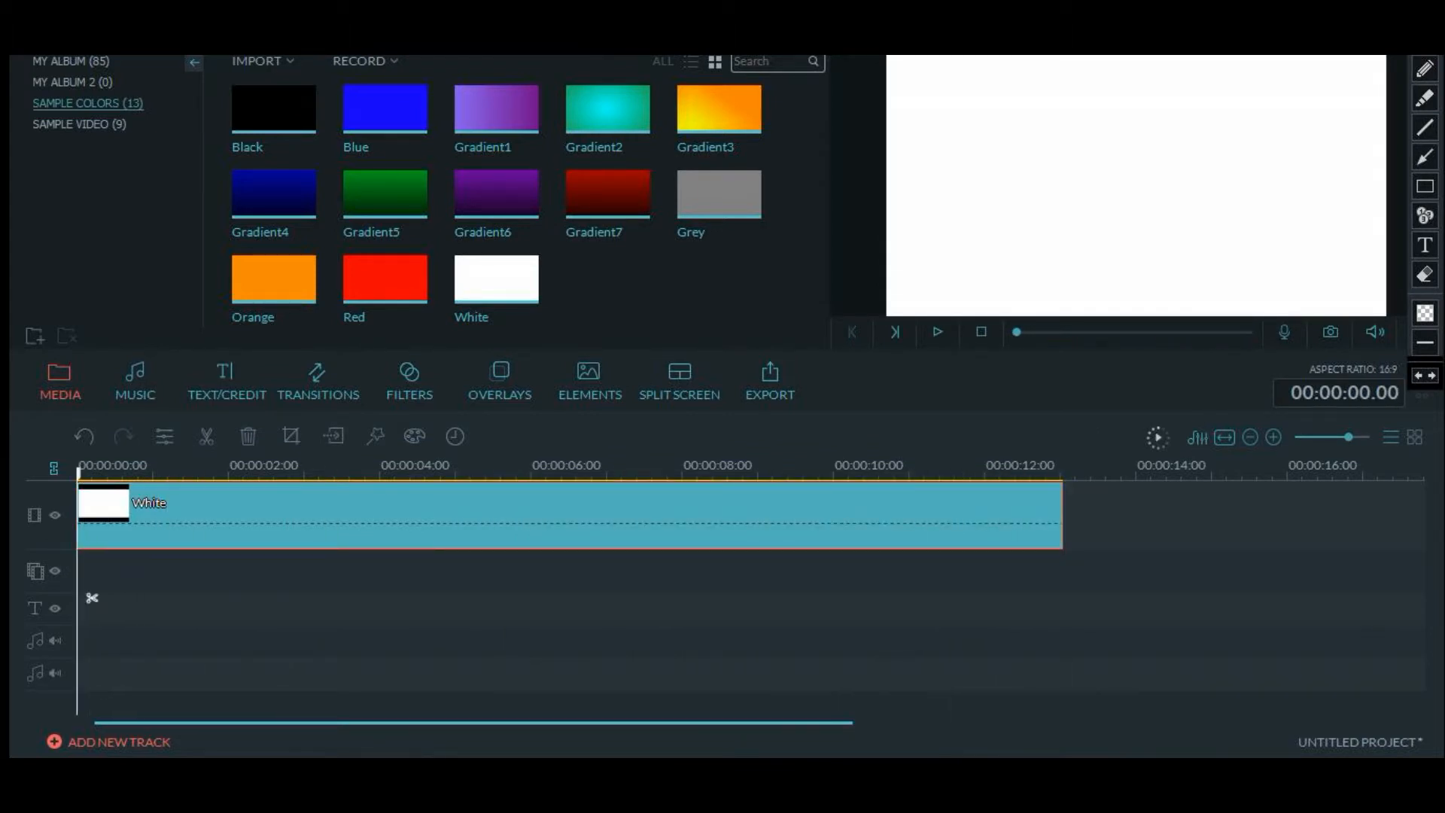
Tint the White clip light grey with contrast 34, saturation -31 and brightness -54
right_click(101, 520)
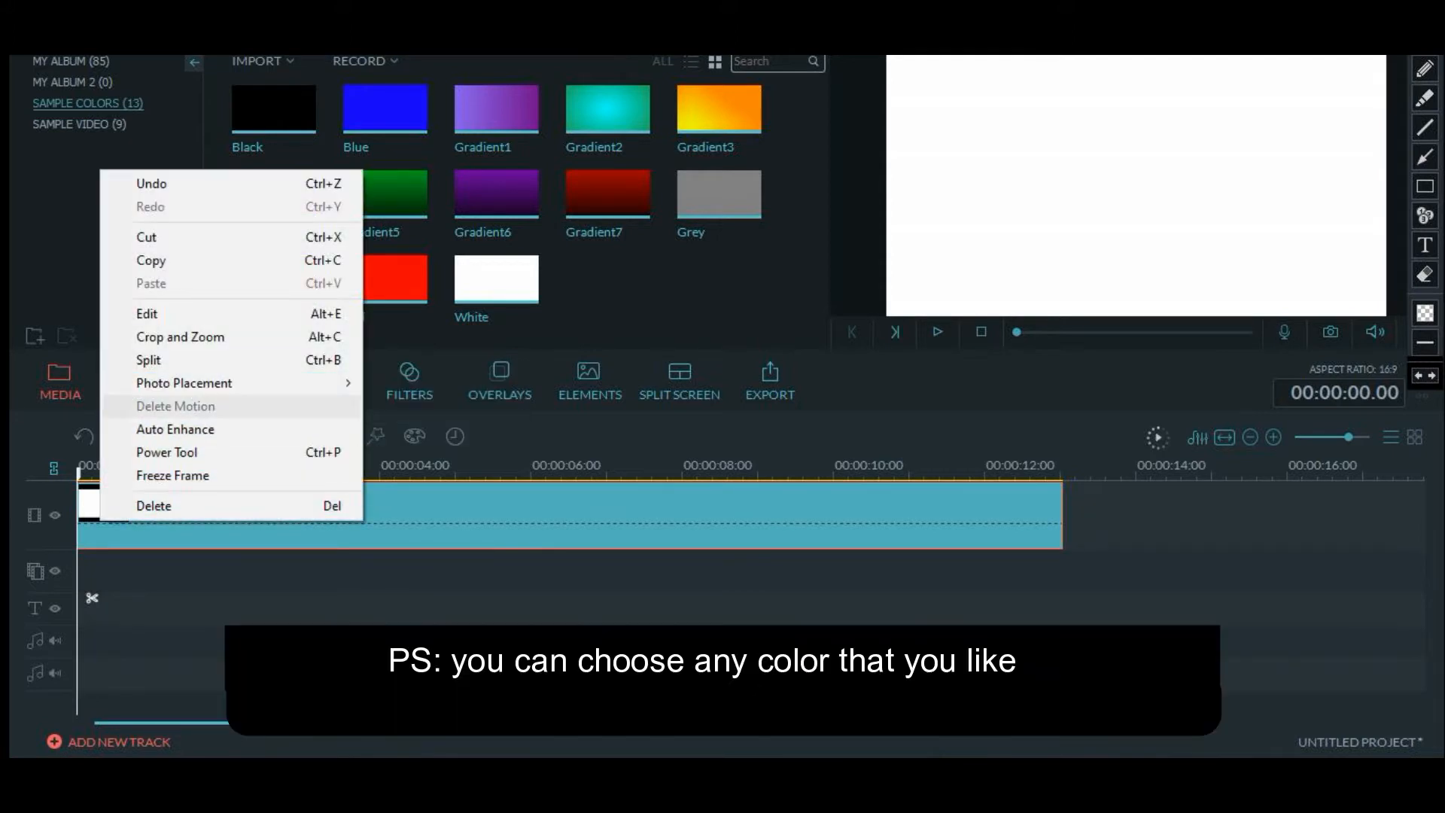
left_click(151, 313)
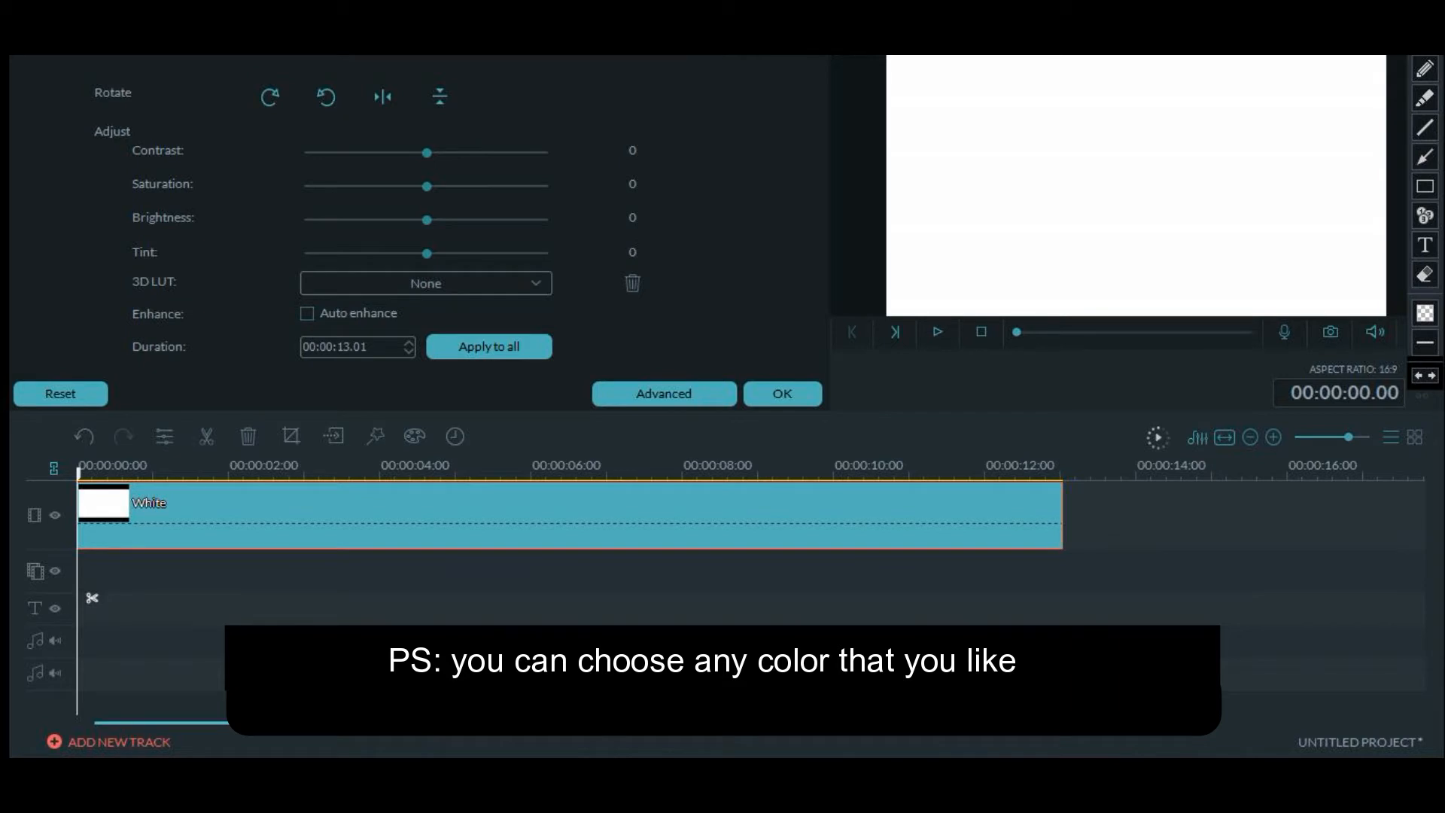
left_click_drag(426, 153, 388, 186)
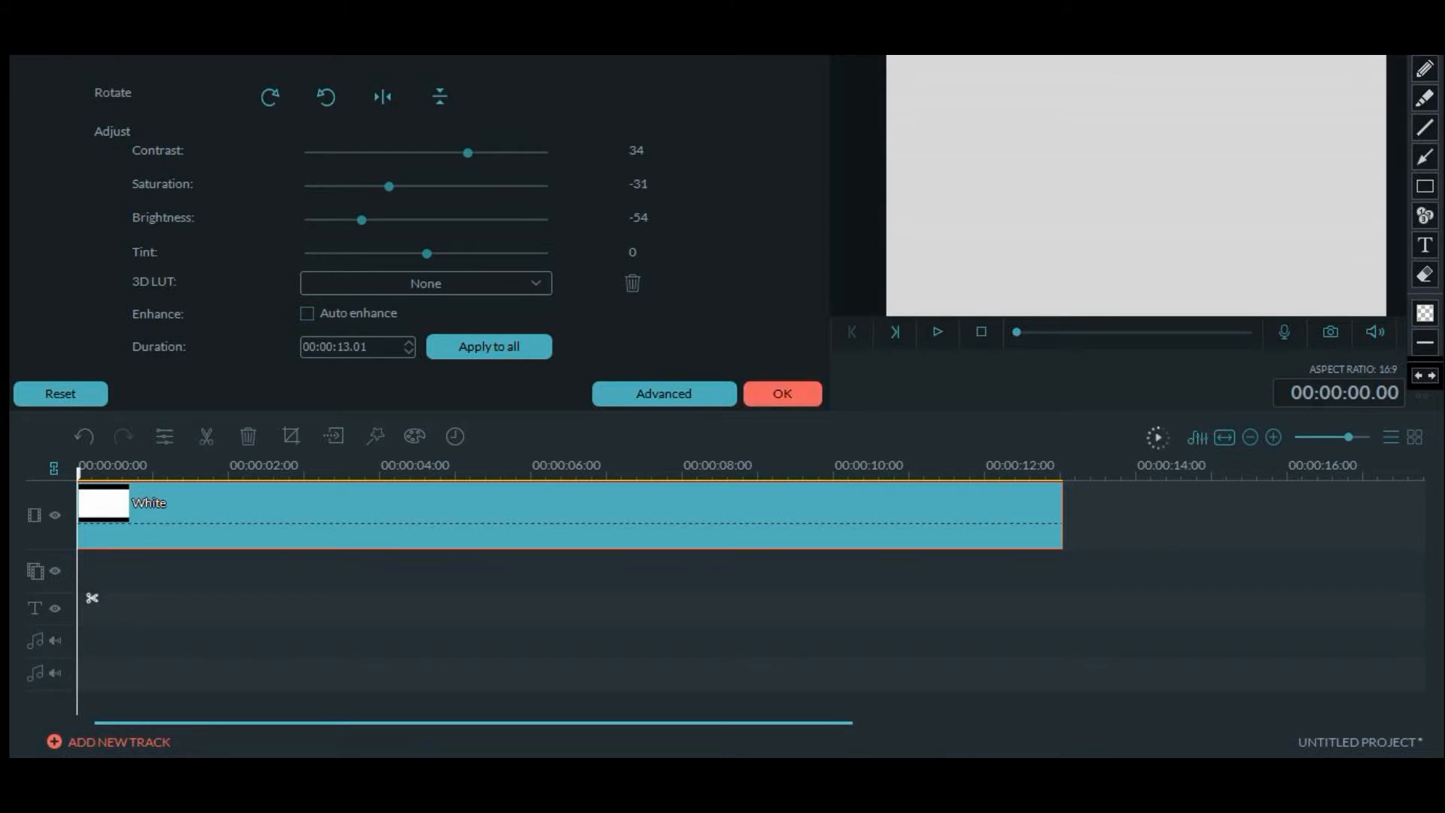
left_click(783, 393)
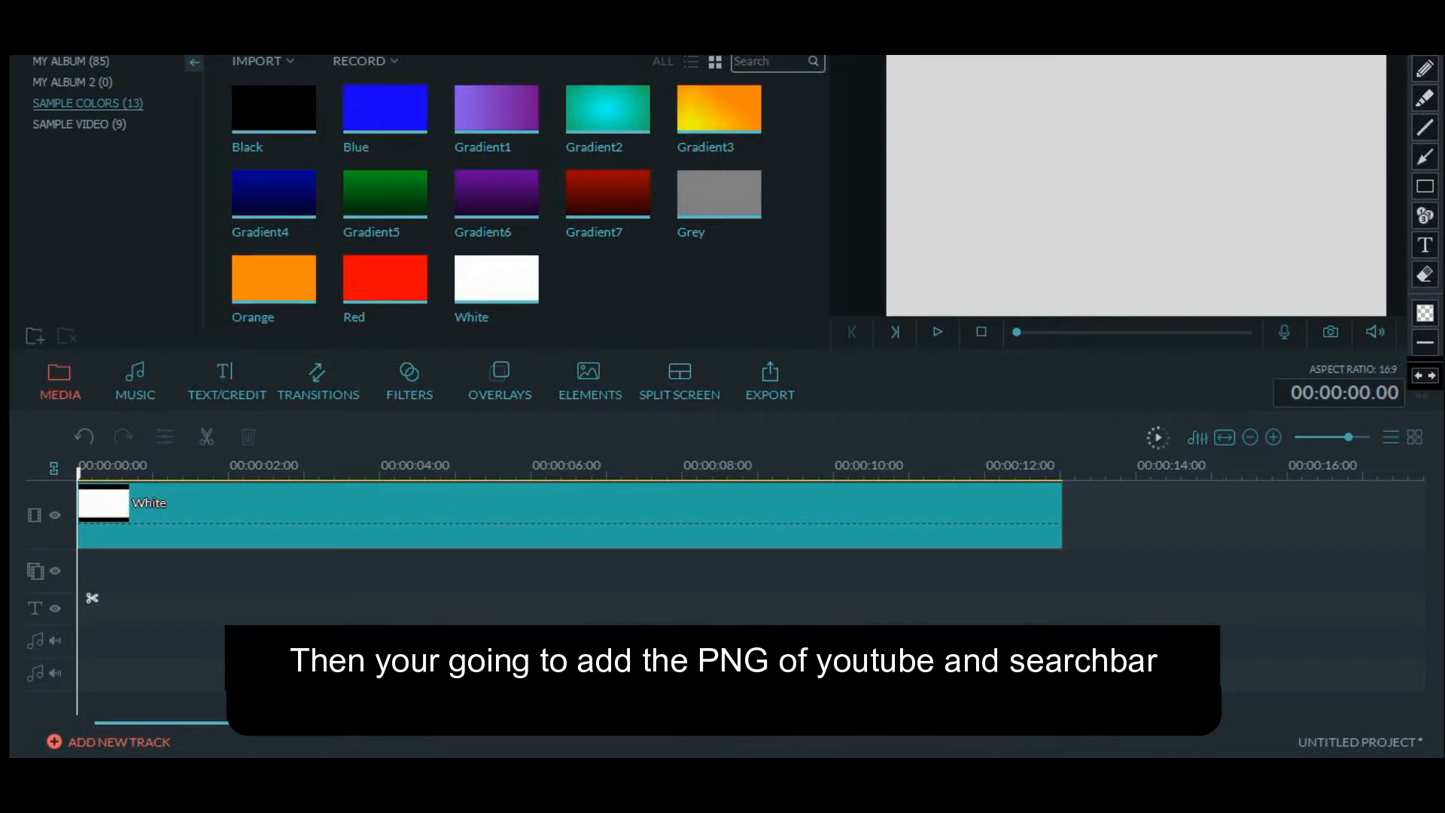
Place the youtube image from My Album on the first overlay track and trim it to end at 00:00:01.03
left_click(73, 83)
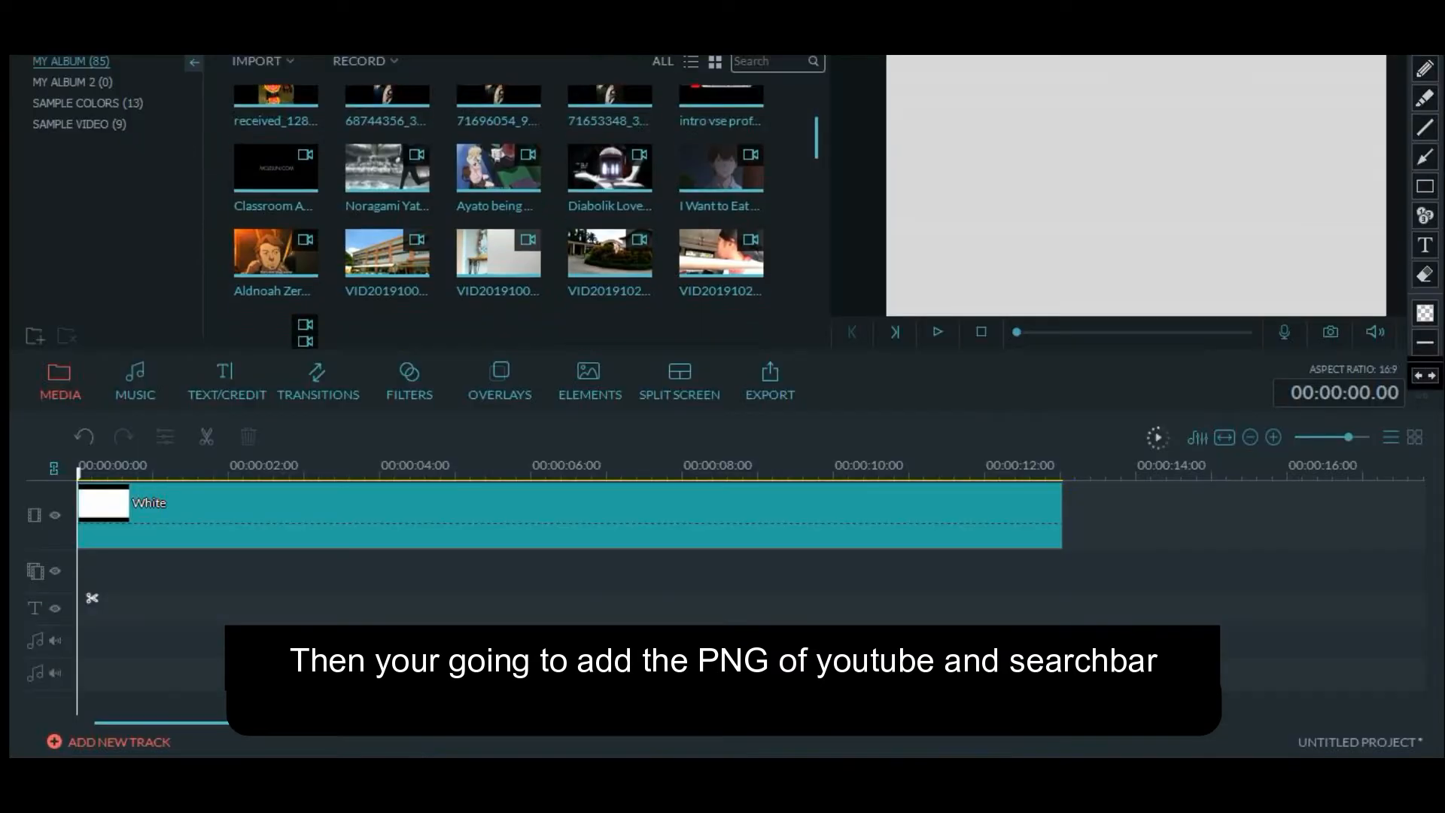
scroll(499, 219, "down", 10)
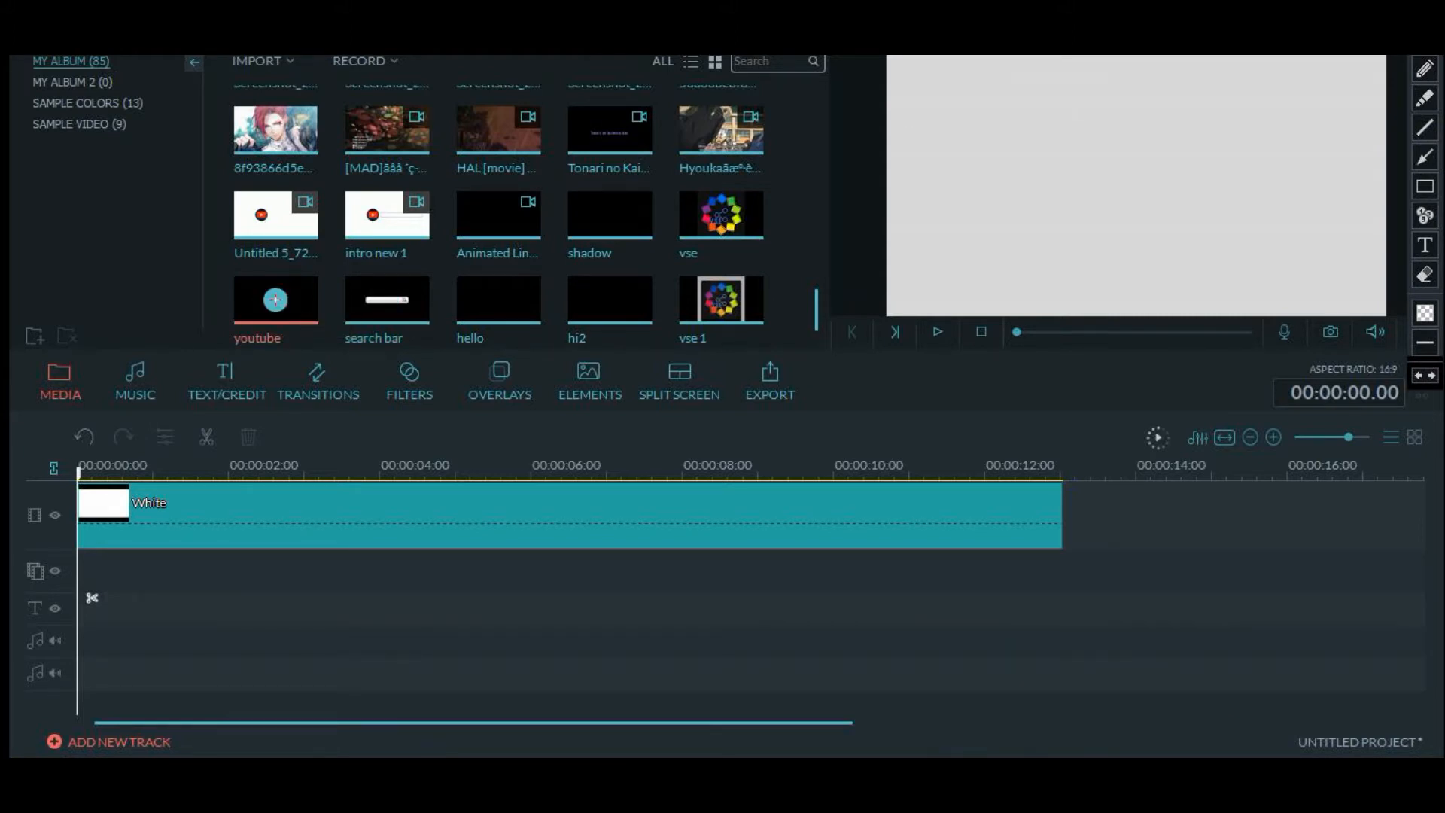
left_click_drag(275, 299, 78, 571)
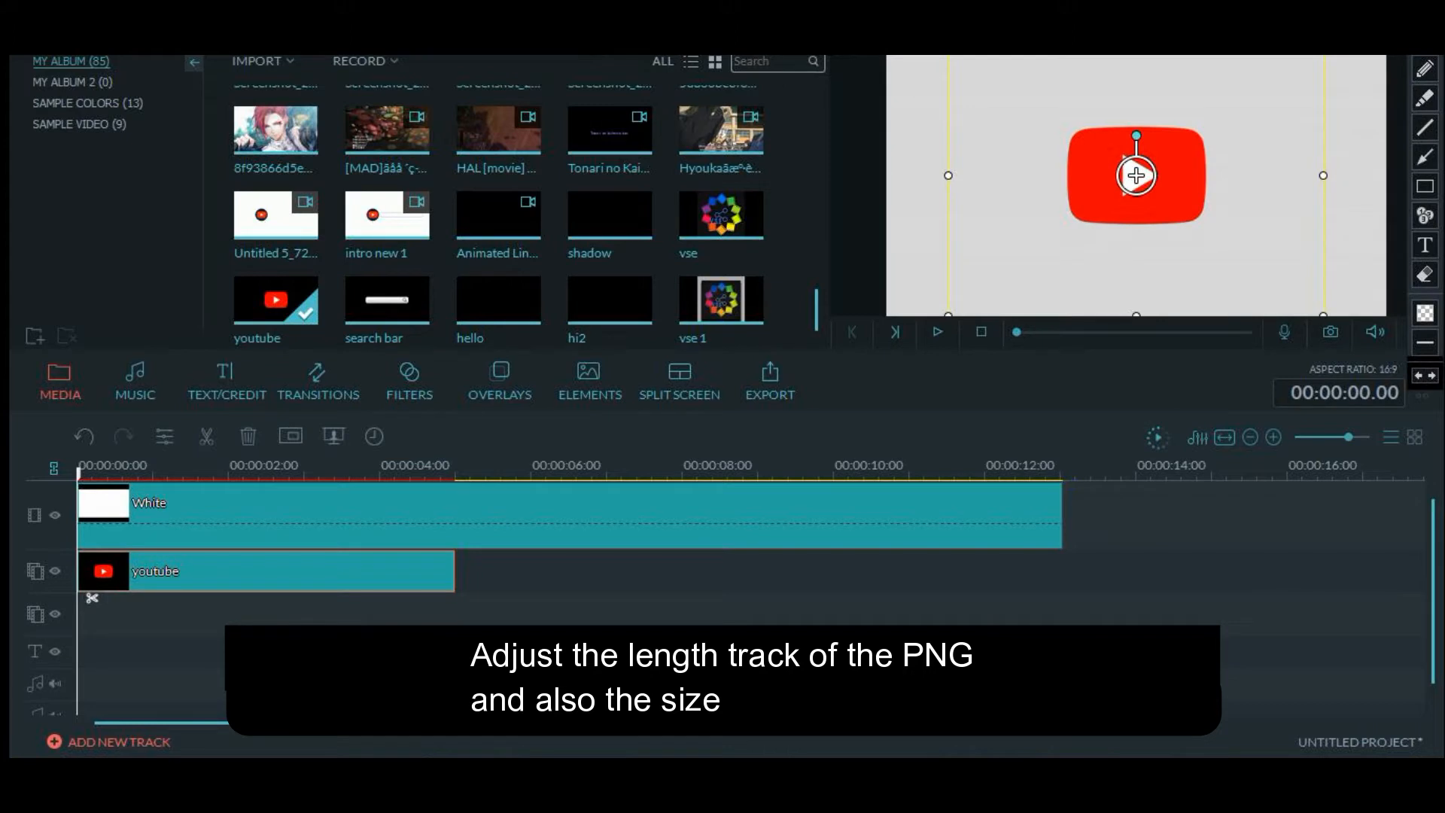
left_click_drag(454, 571, 162, 571)
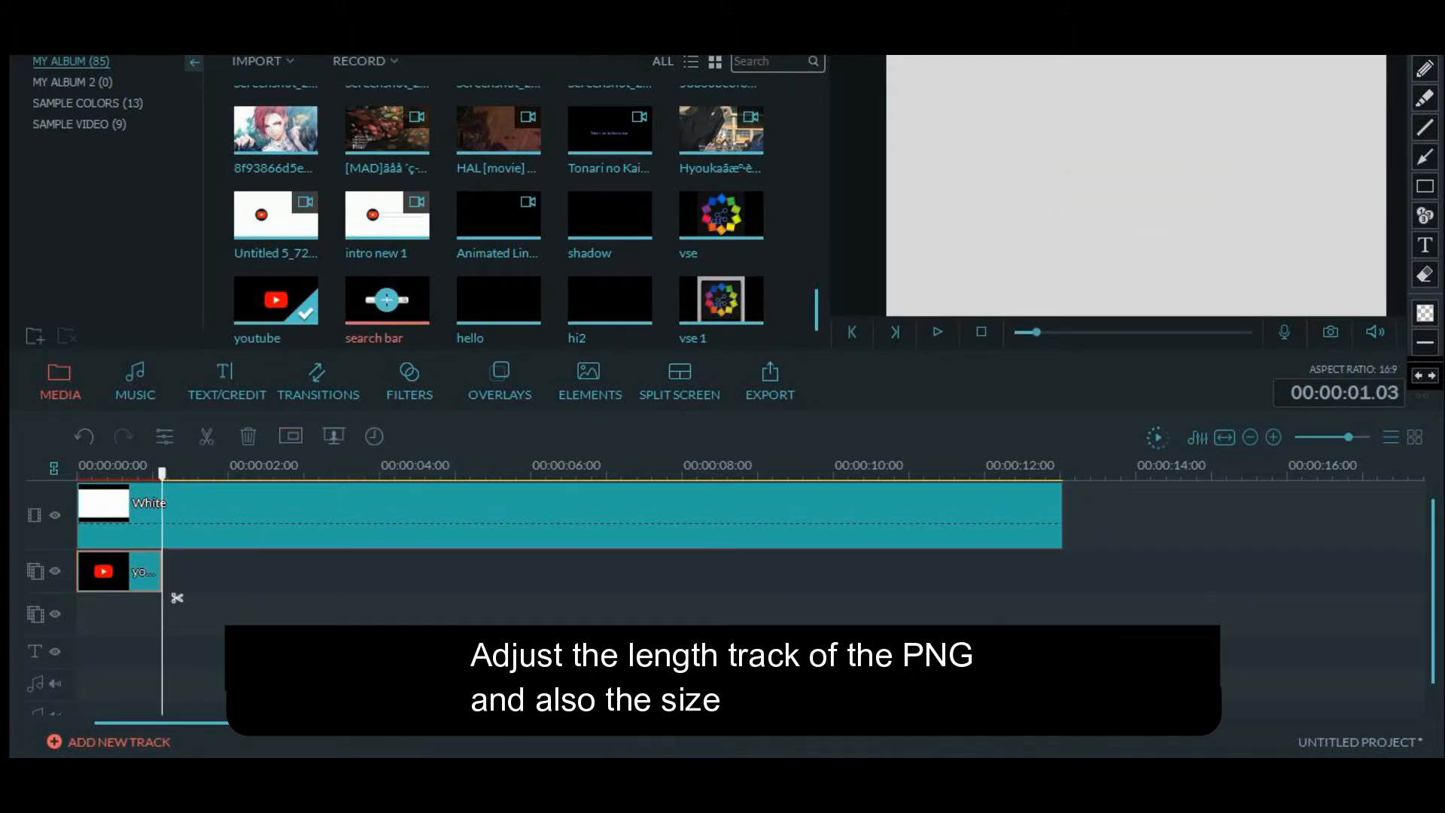
Place the search bar image on the overlay track below the youtube clip and trim it to end at 00:00:01.03
left_click_drag(386, 301, 91, 618)
left_click_drag(176, 598, 173, 599)
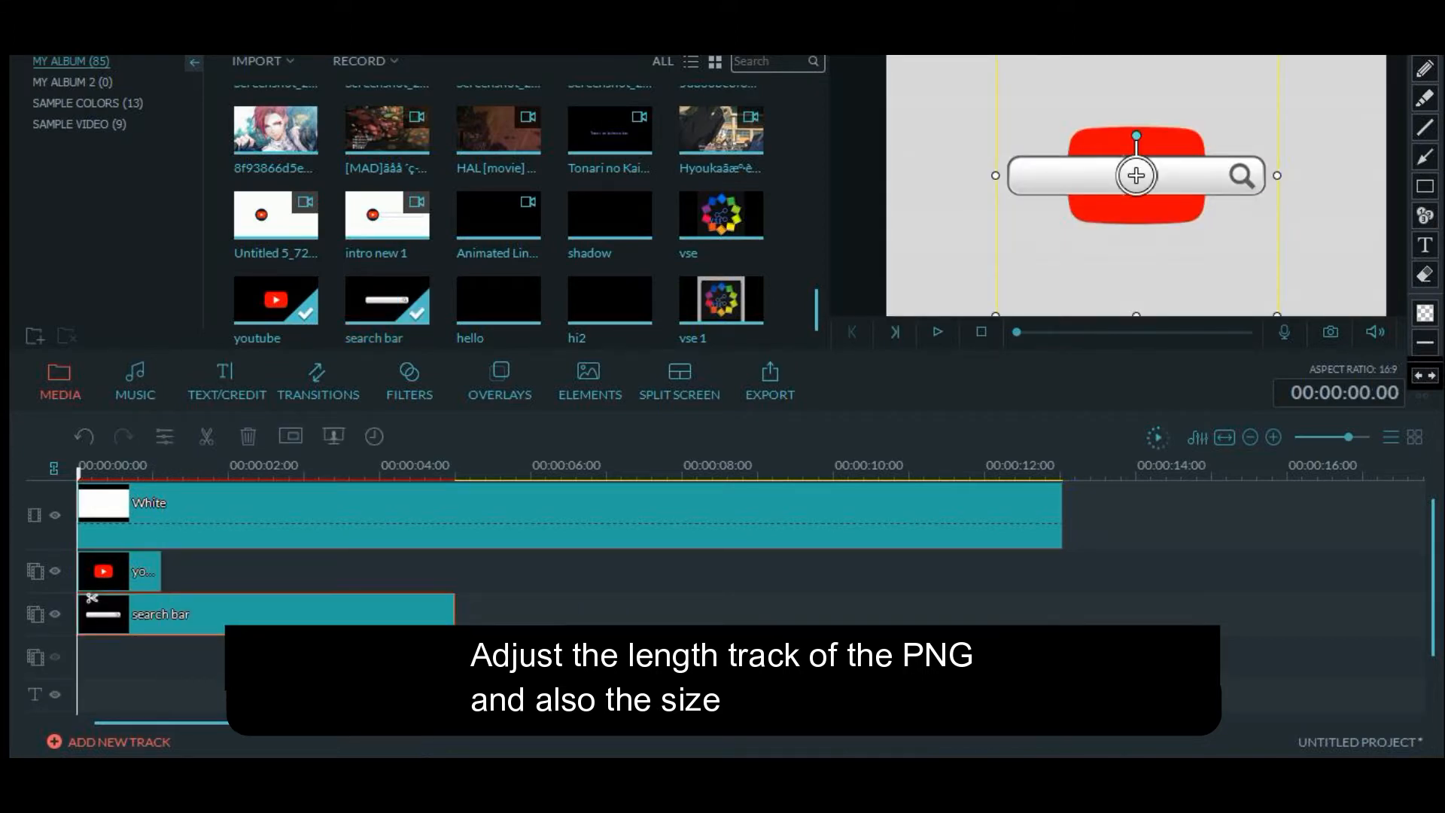
left_click_drag(454, 614, 162, 614)
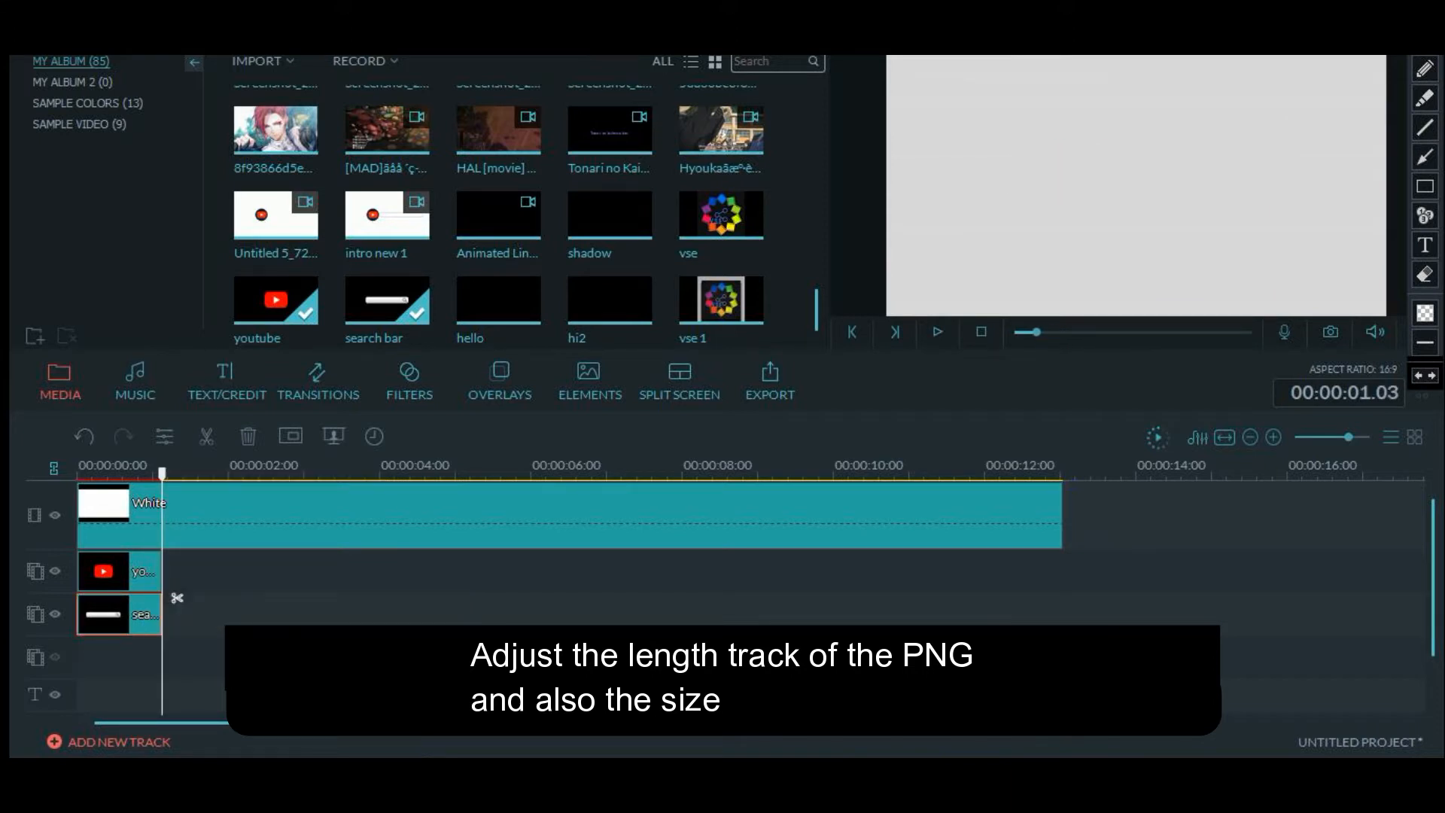
Shrink the YouTube logo and the search bar and arrange them side by side, with the logo left of the bar
left_click(121, 572)
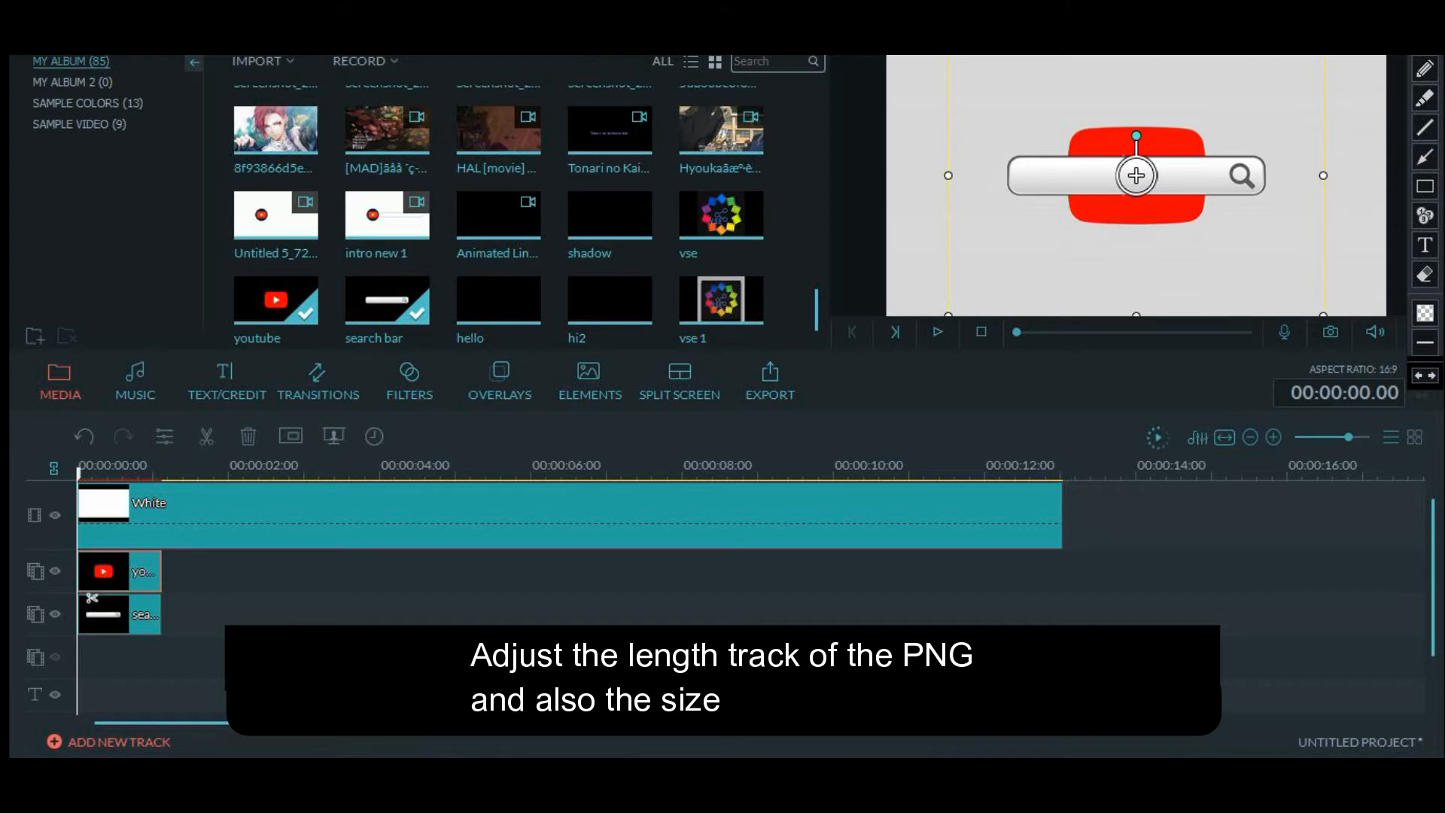
left_click_drag(1136, 175, 992, 179)
left_click(1136, 175)
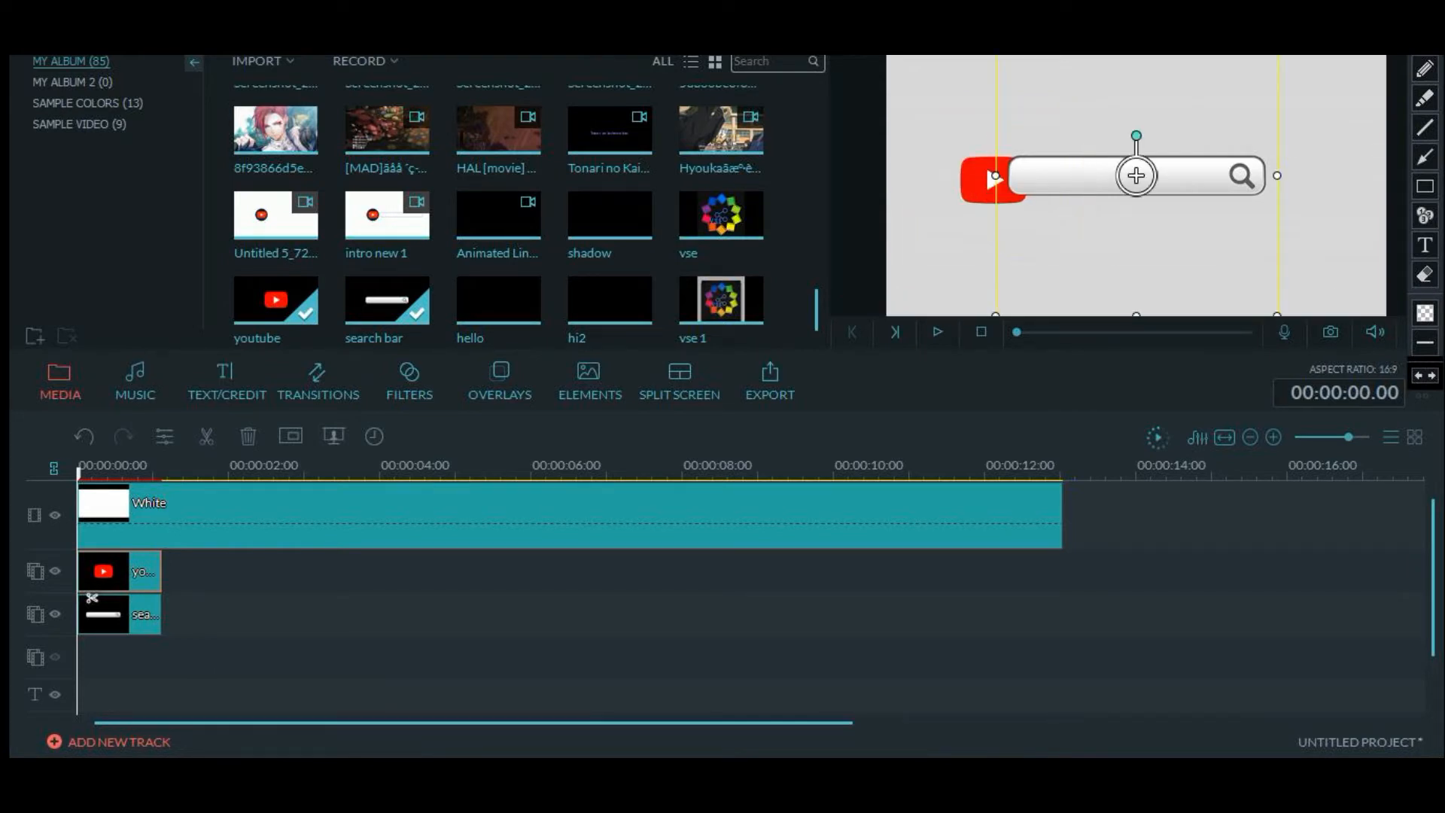
mouse_move(1137, 175)
left_mouse_down()
mouse_move(1182, 223)
mouse_move(1145, 184)
mouse_move(1157, 178)
left_mouse_up()
left_click_drag(1288, 261, 1312, 275)
left_click(992, 181)
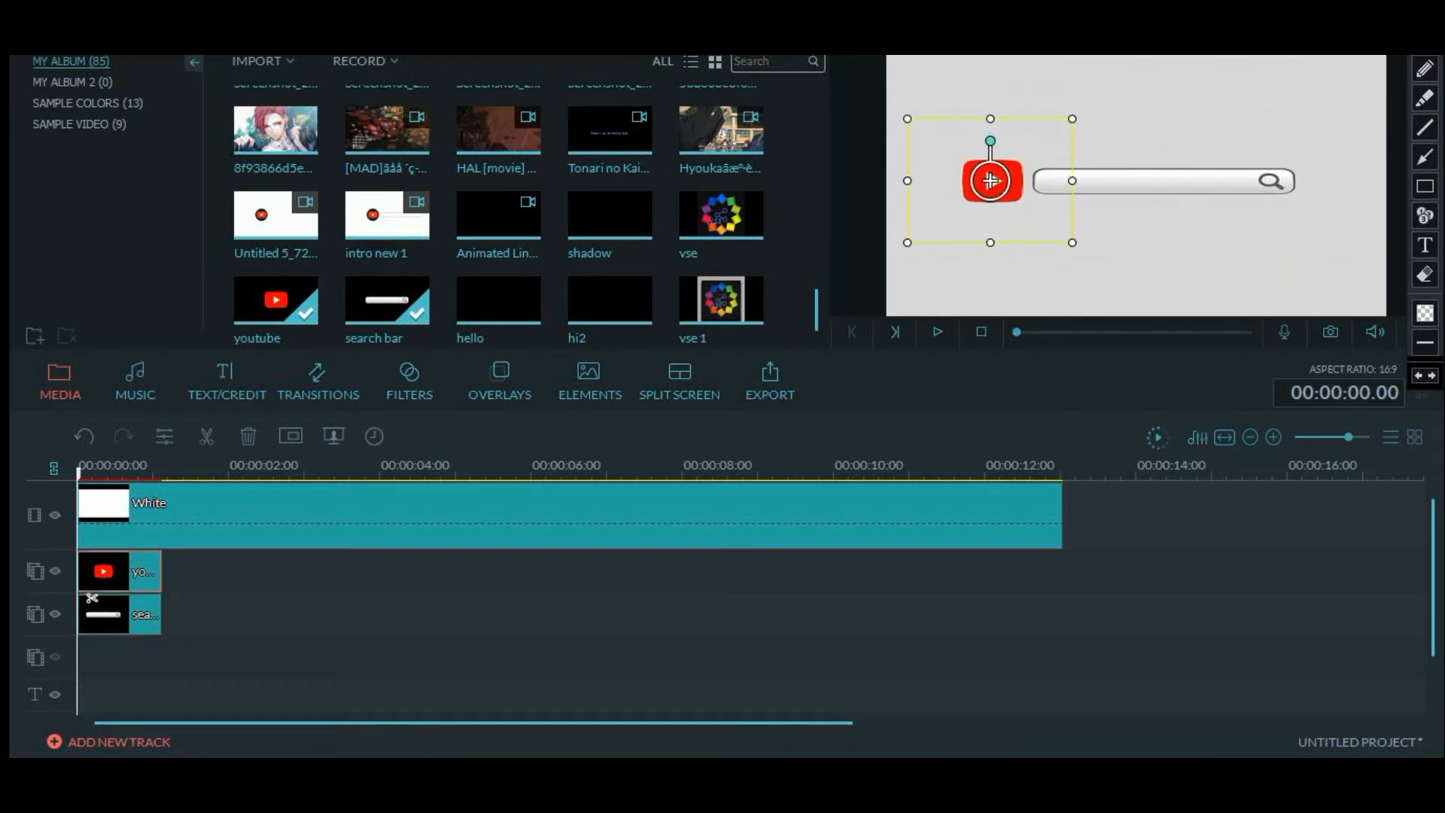
left_click_drag(906, 119, 885, 105)
left_click_drag(982, 174, 990, 179)
left_click(1130, 263)
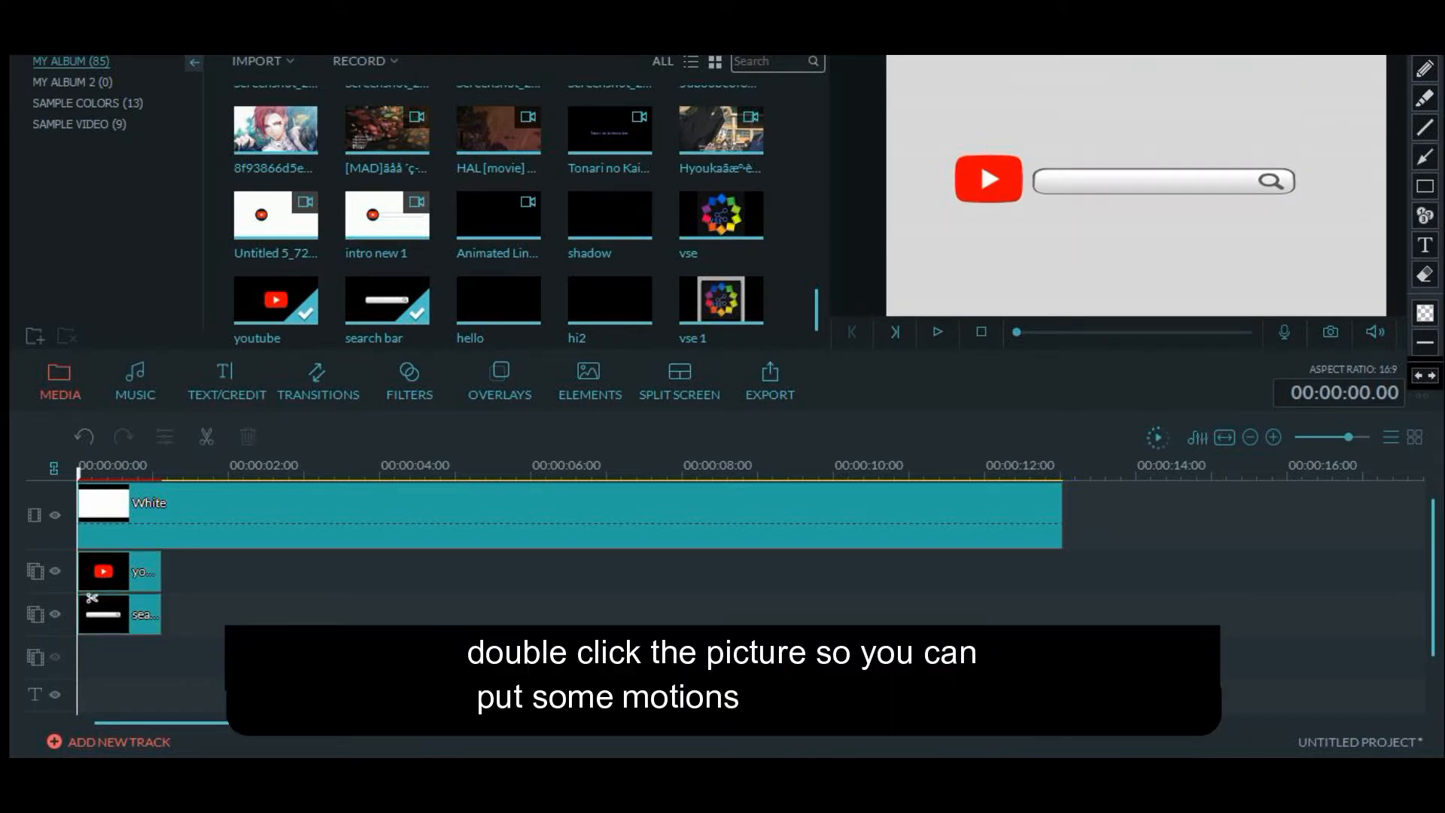
Apply the Wham! motion to both the YouTube logo and the search bar
left_click(988, 178)
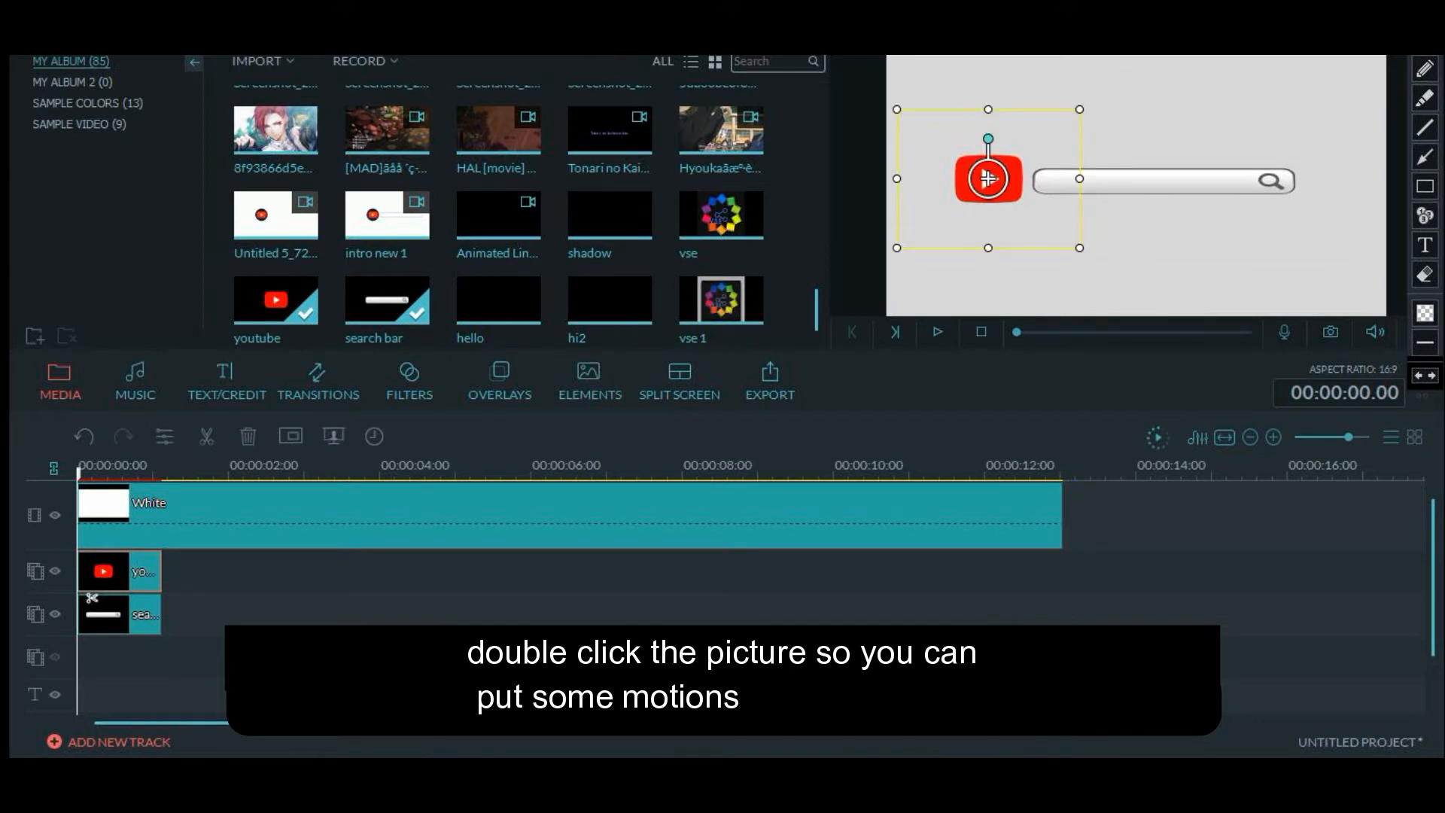
double_click(988, 178)
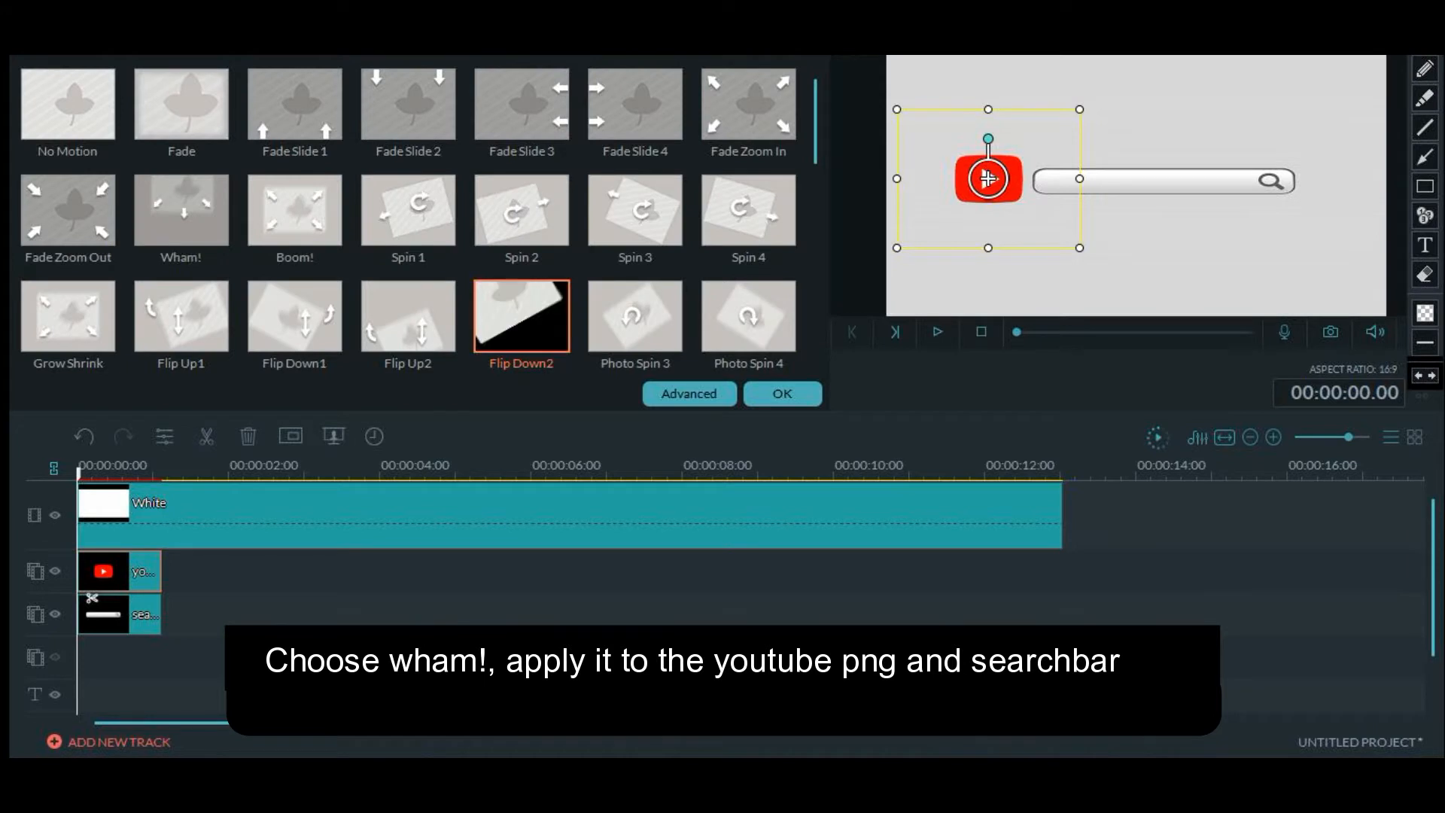
left_click(180, 209)
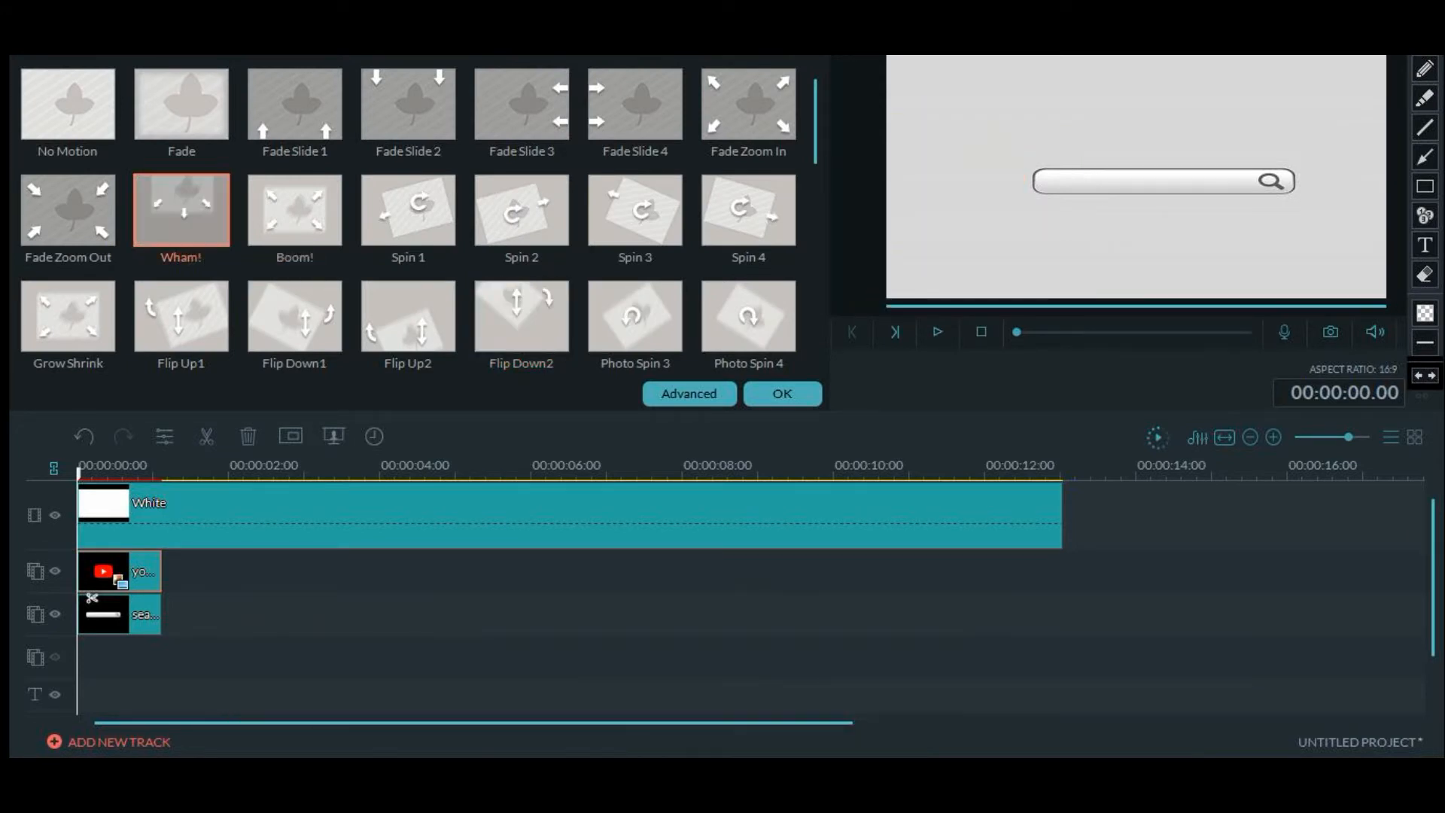
left_click(1164, 181)
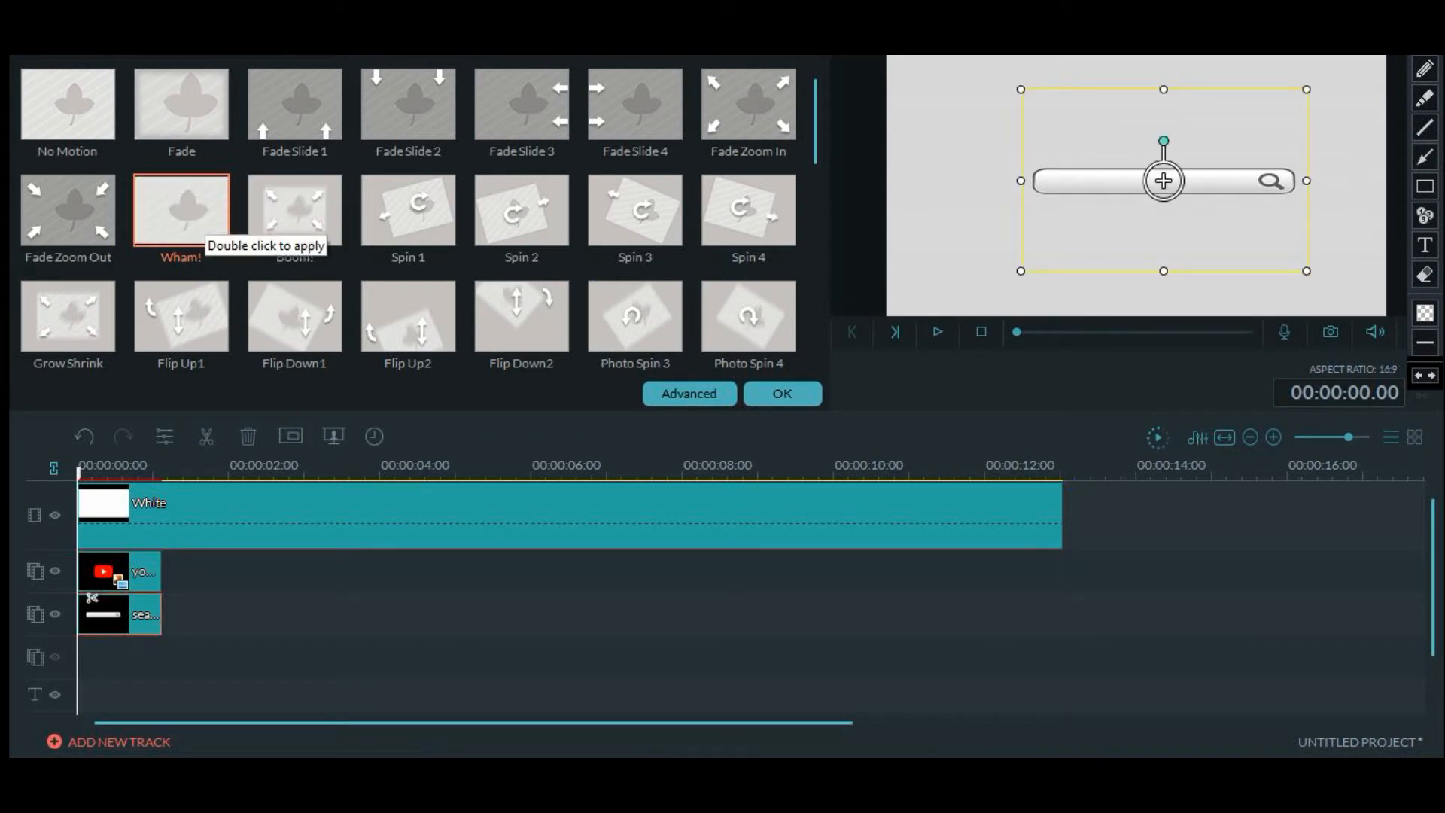
double_click(192, 214)
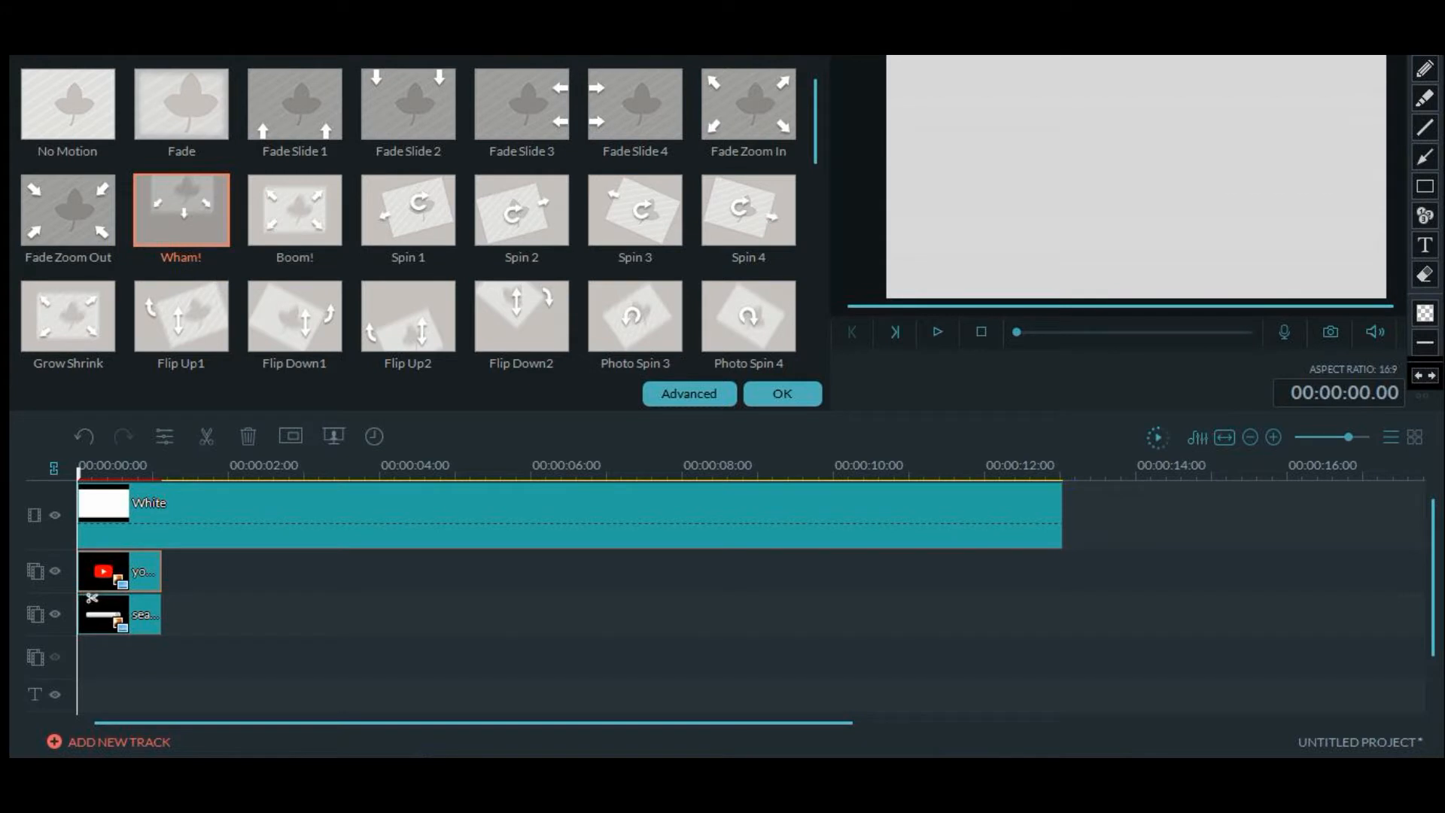
left_click(782, 393)
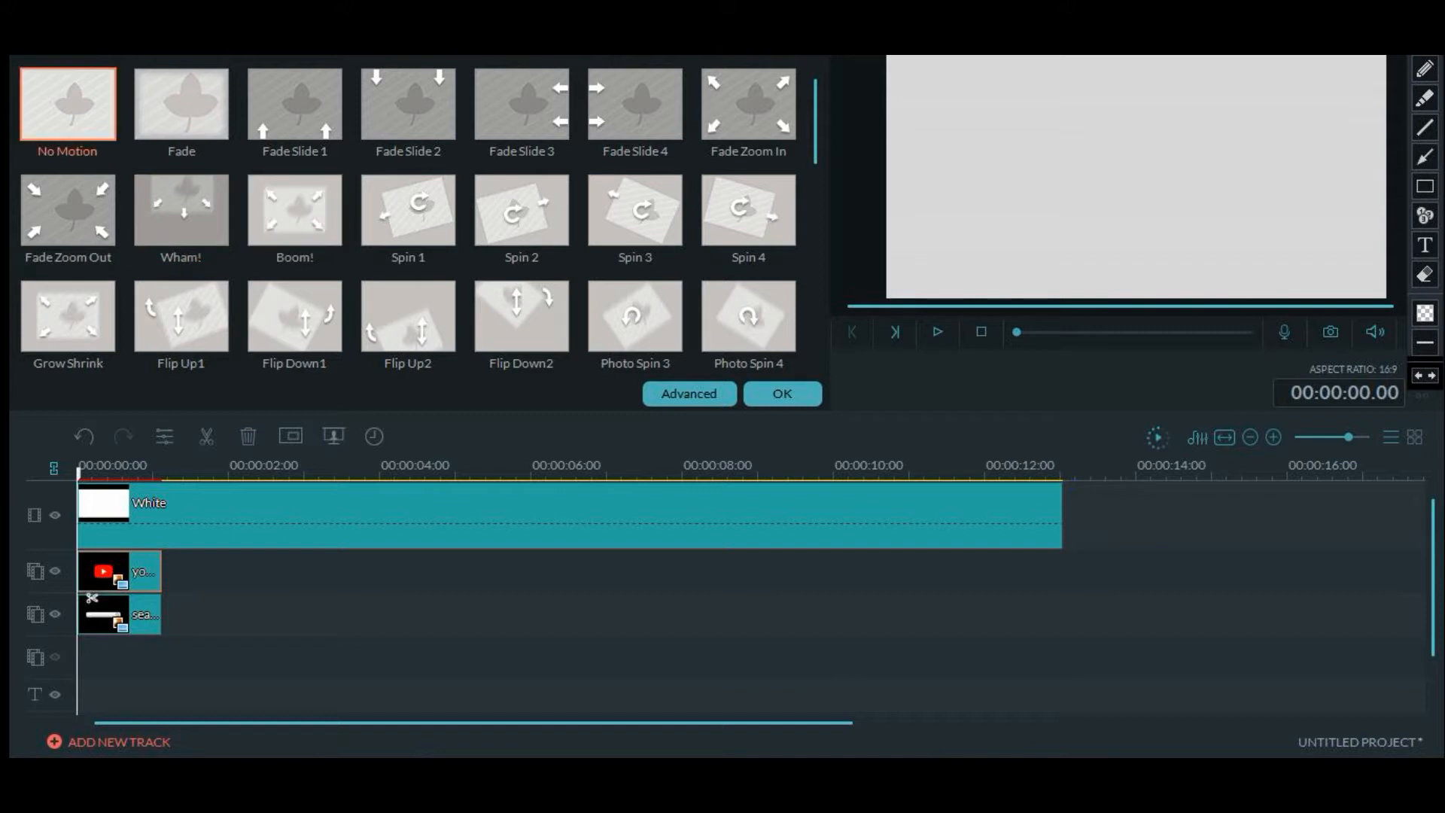
Set the YouTube logo back to No Motion
left_click(174, 230)
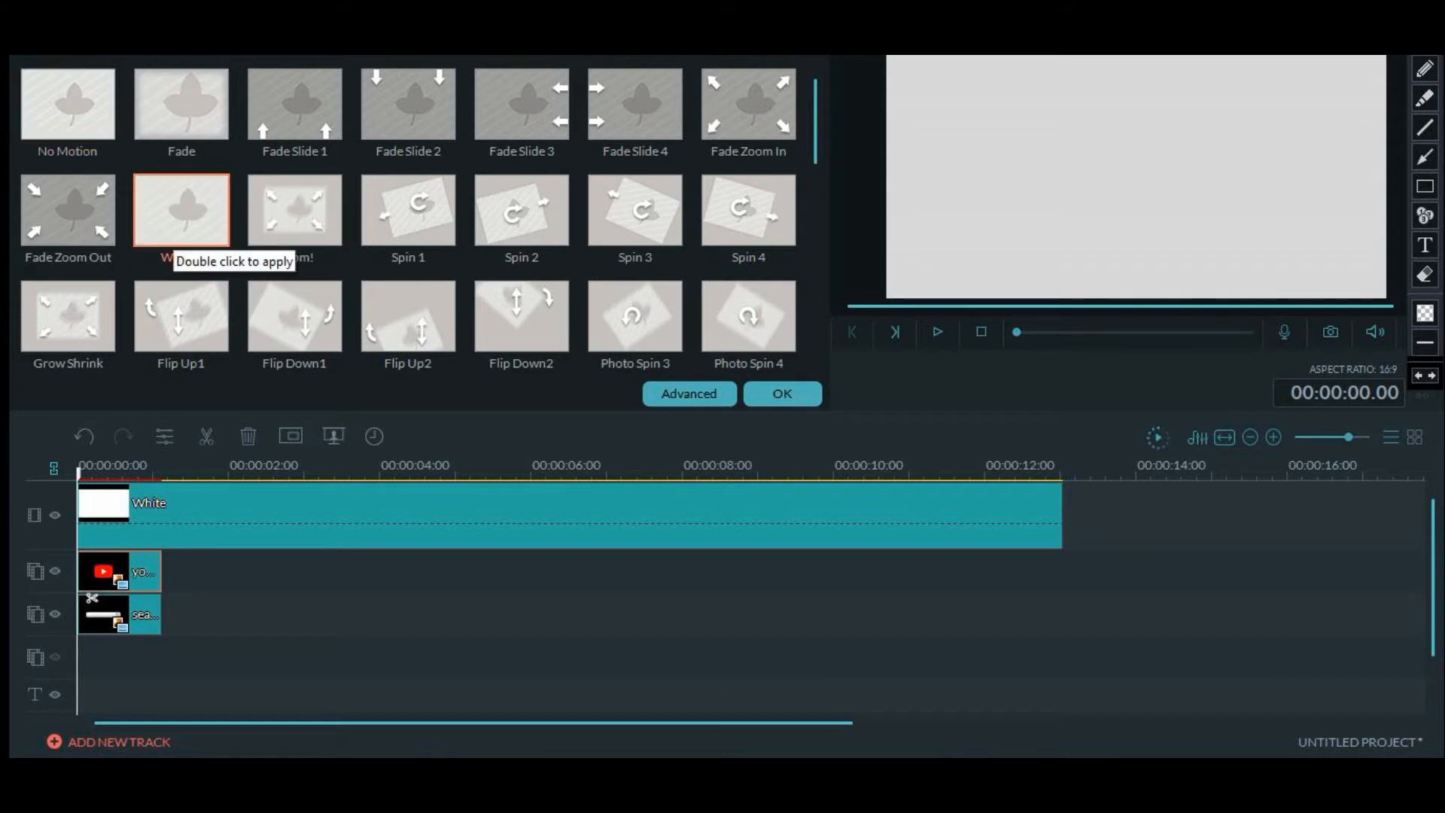
double_click(68, 104)
left_click(196, 224)
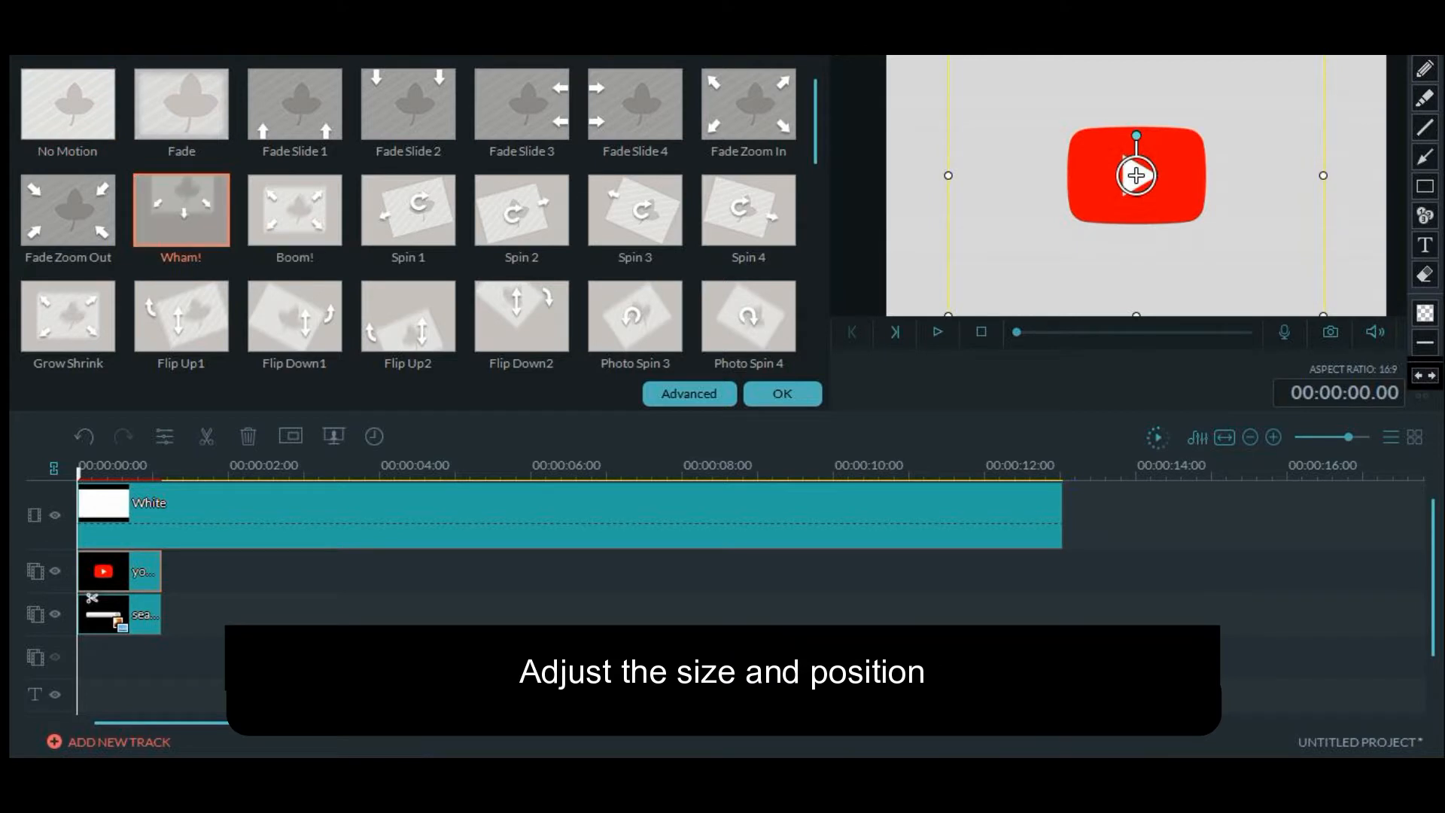
Shrink the YouTube logo slightly left of the frame's center and reapply the Wham! motion to it
left_click_drag(1137, 175, 1138, 199)
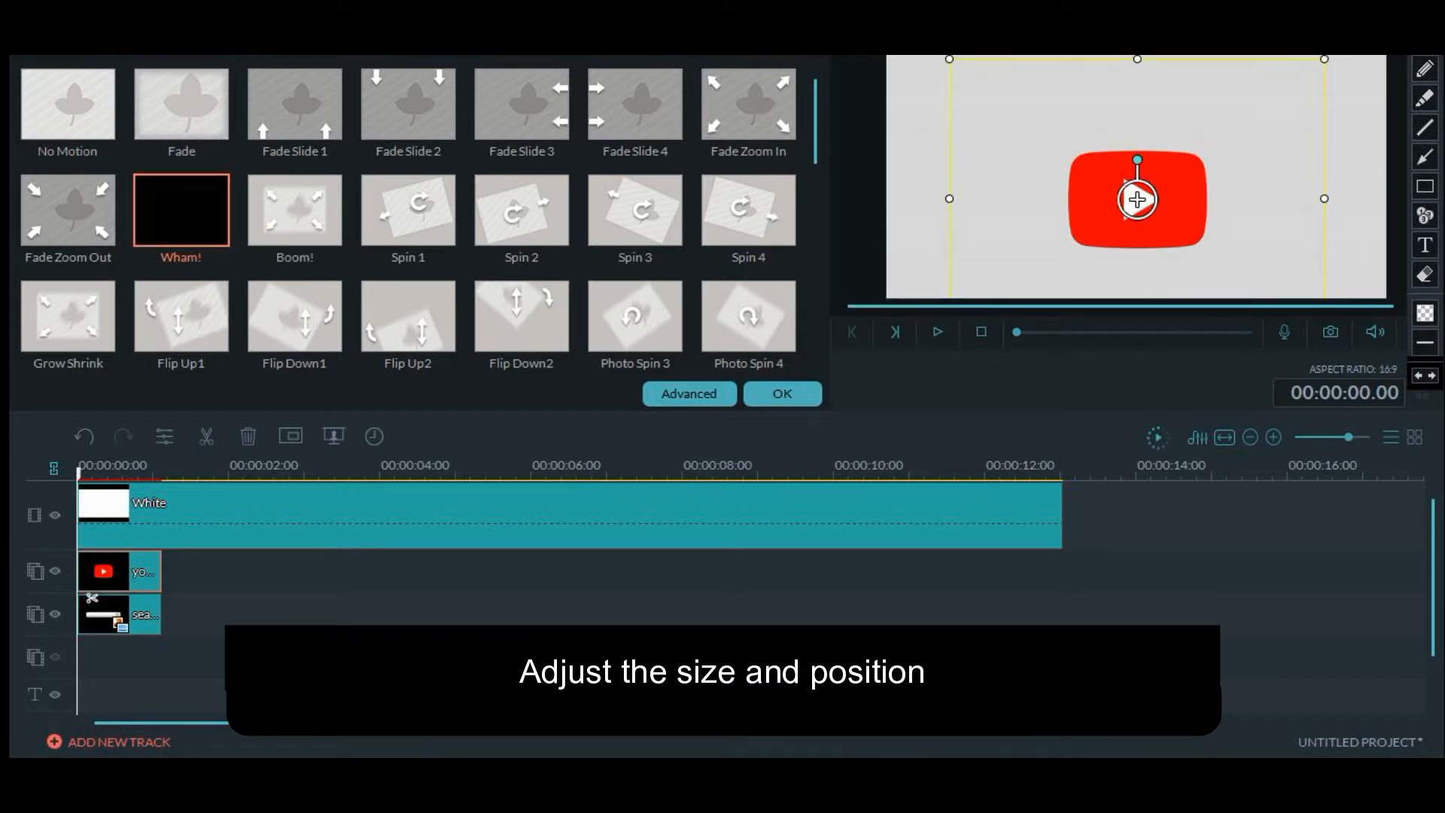
left_click_drag(949, 58, 1184, 233)
left_click_drag(1254, 286, 1067, 189)
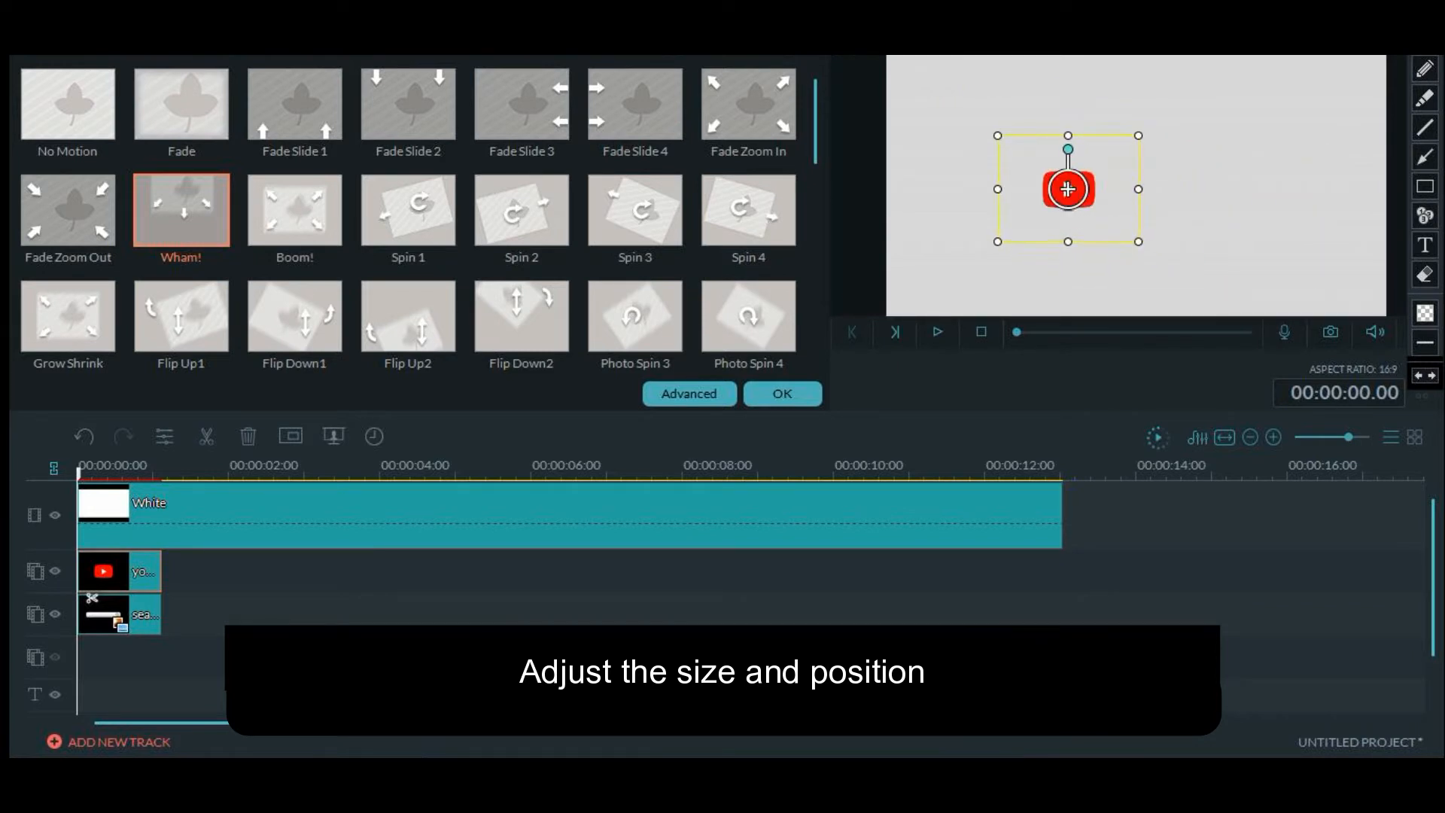
double_click(181, 210)
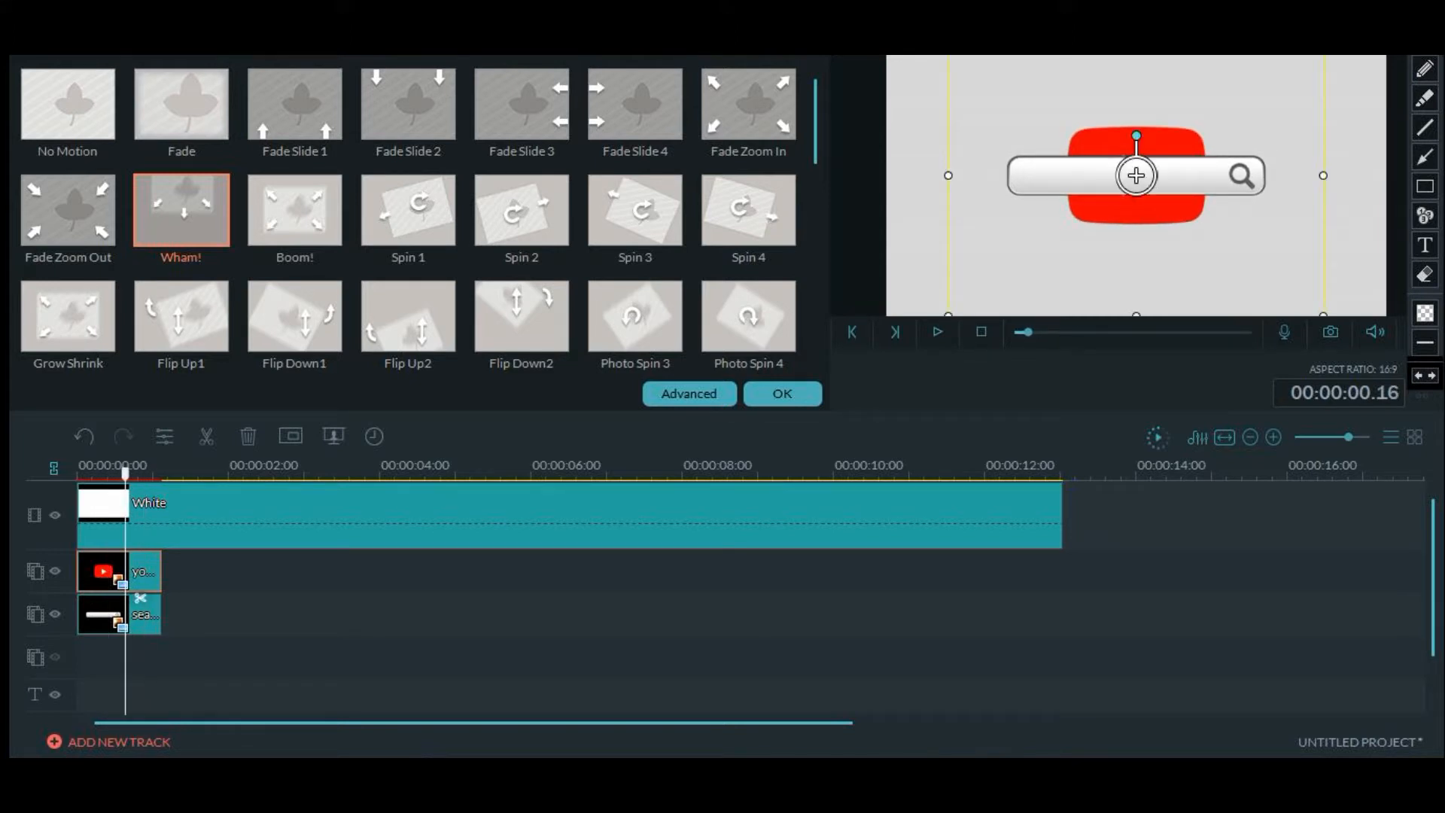
Resize the animated YouTube logo, place it left of the search bar at the same height, and preview the animation
left_click_drag(949, 35, 966, 48)
left_click_drag(1144, 181, 987, 185)
mouse_move(1162, 196)
left_mouse_down()
mouse_move(1205, 219)
mouse_move(1172, 184)
left_mouse_up()
left_click_drag(987, 182, 993, 187)
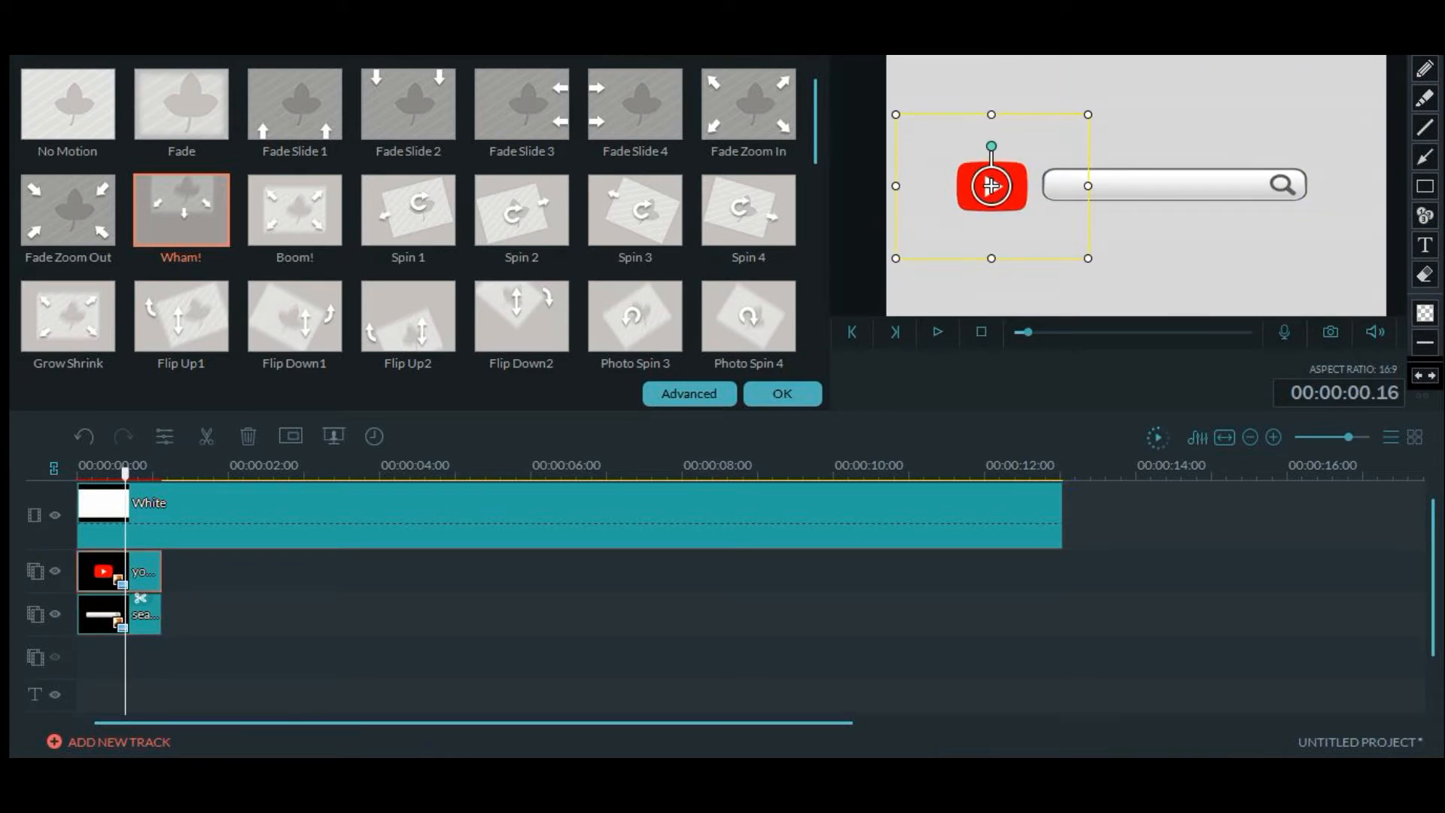
left_click(982, 332)
left_click(937, 332)
left_click(937, 332)
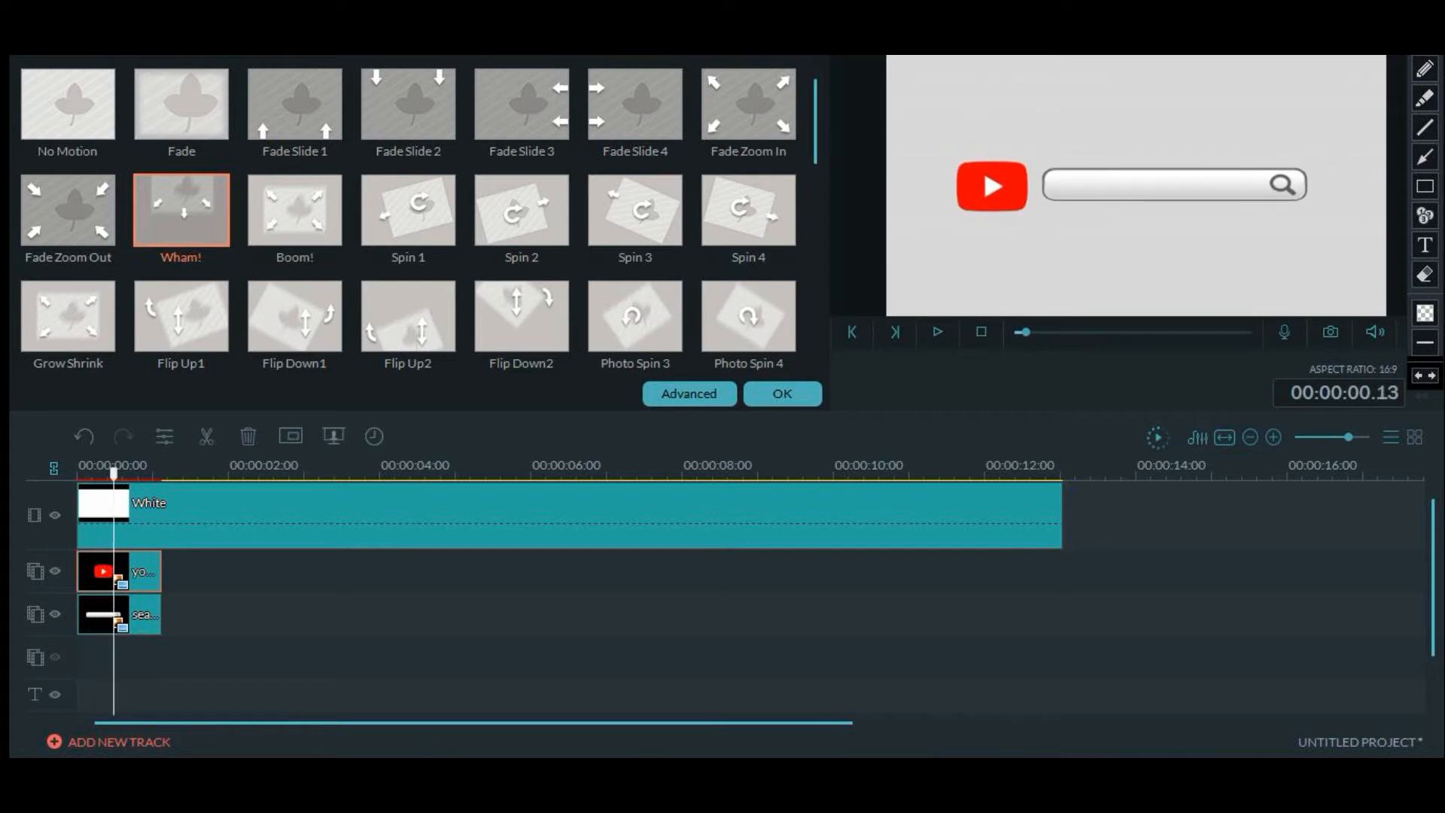
Extend the second youtube and search bar clips to end at 00:00:02.23 and return the playhead to 00:00:00.18
left_click_drag(160, 572, 298, 572)
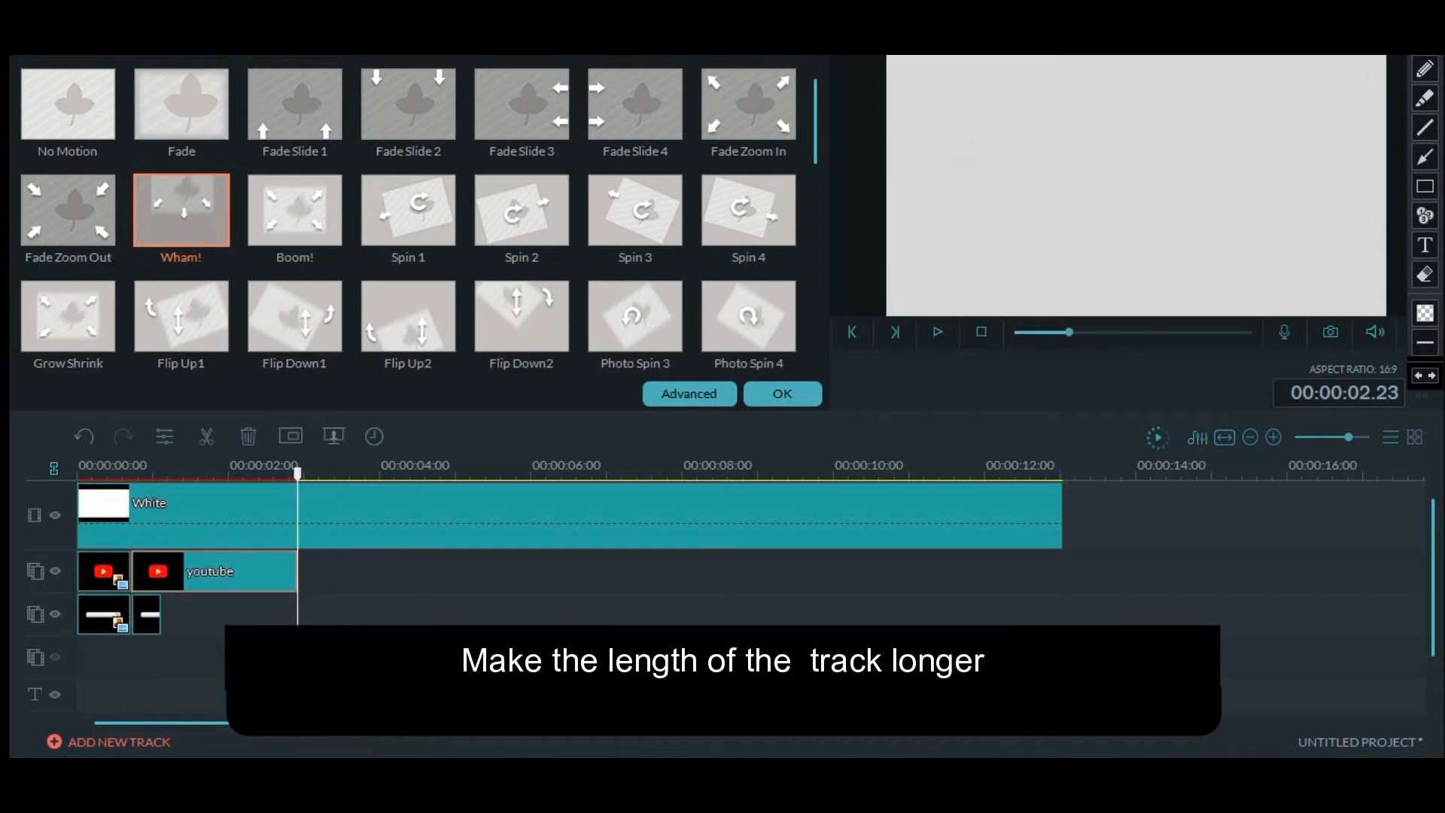
left_click(147, 598)
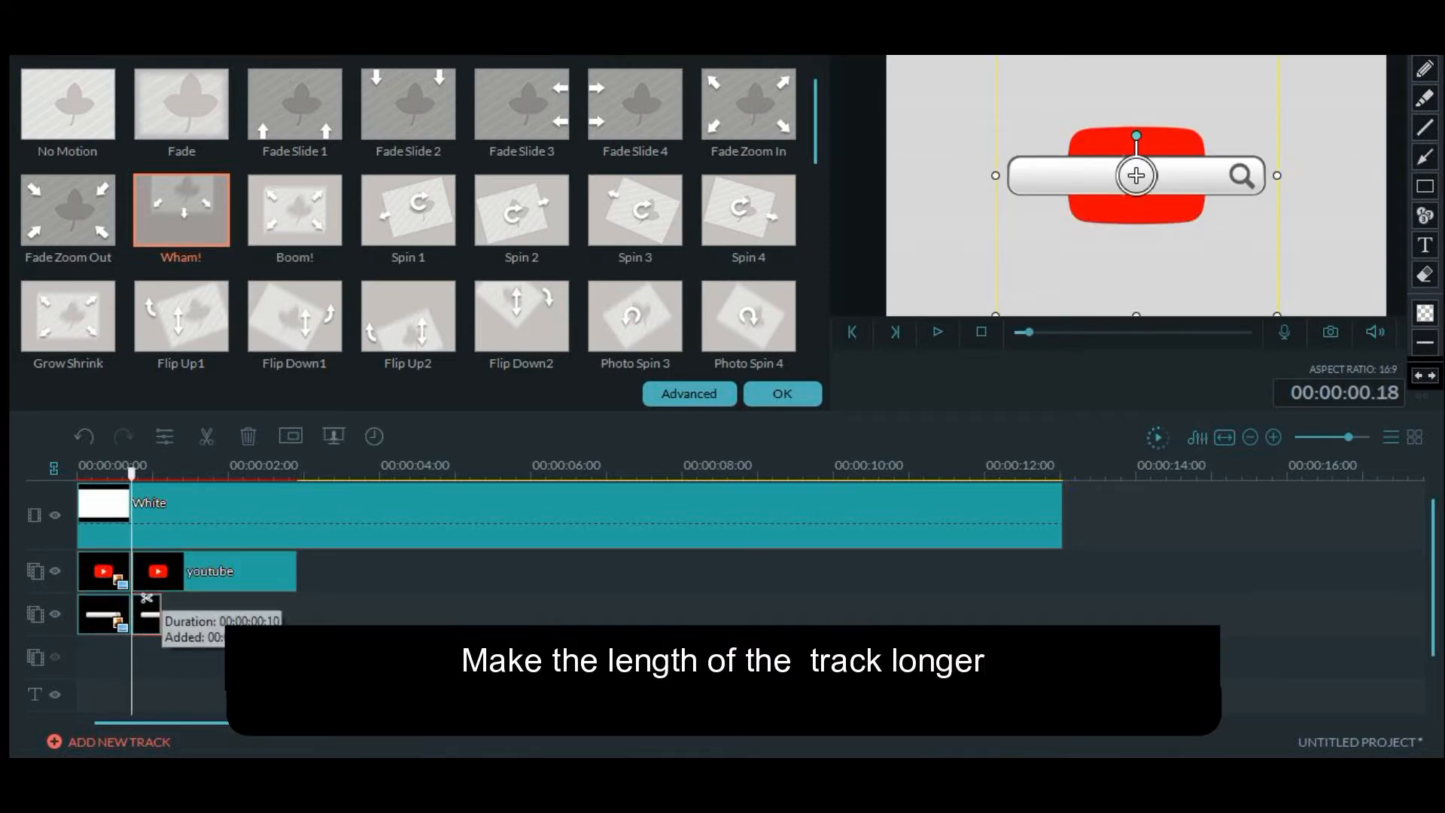
left_click_drag(147, 598, 310, 599)
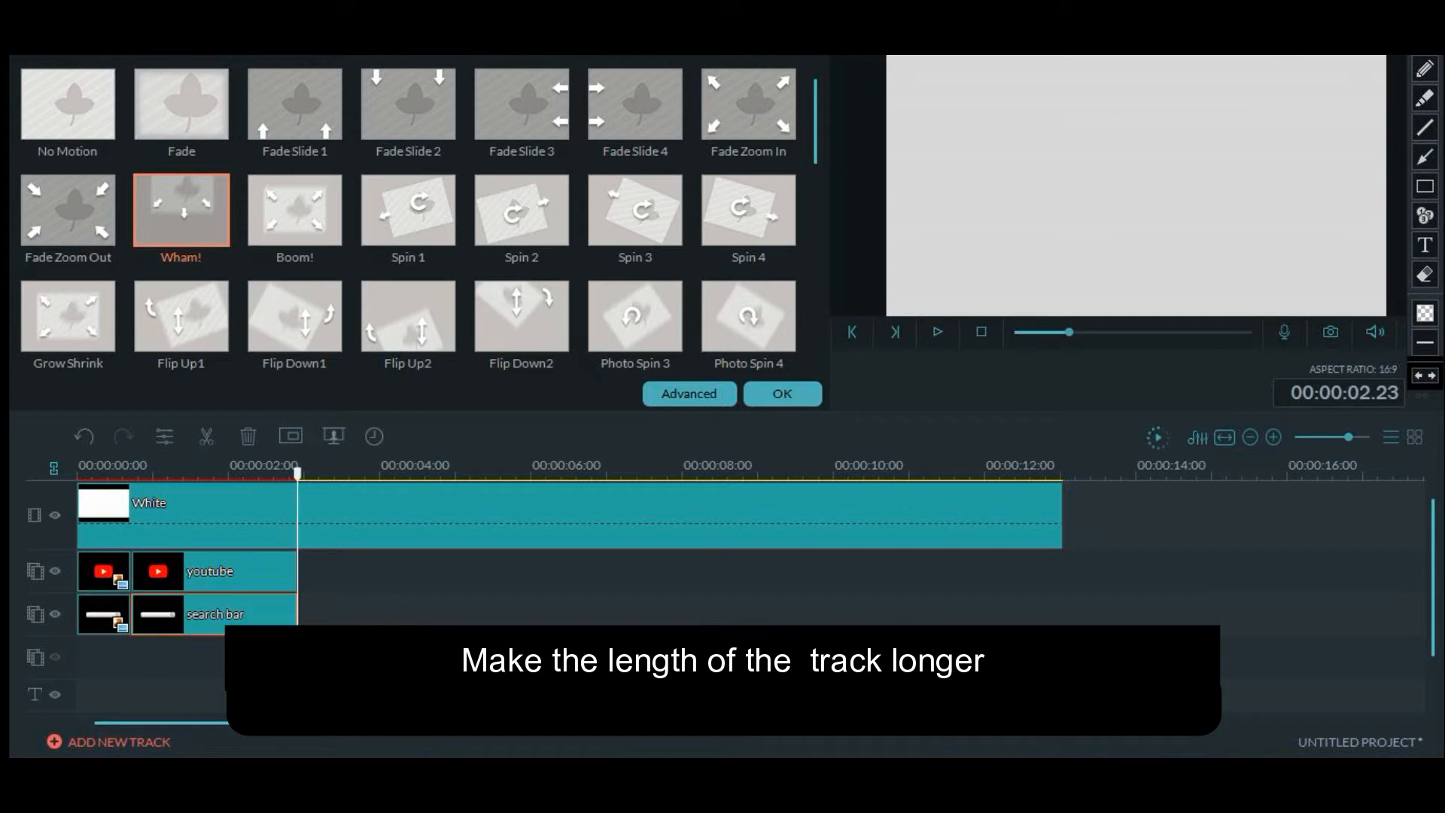
left_click_drag(297, 474, 132, 474)
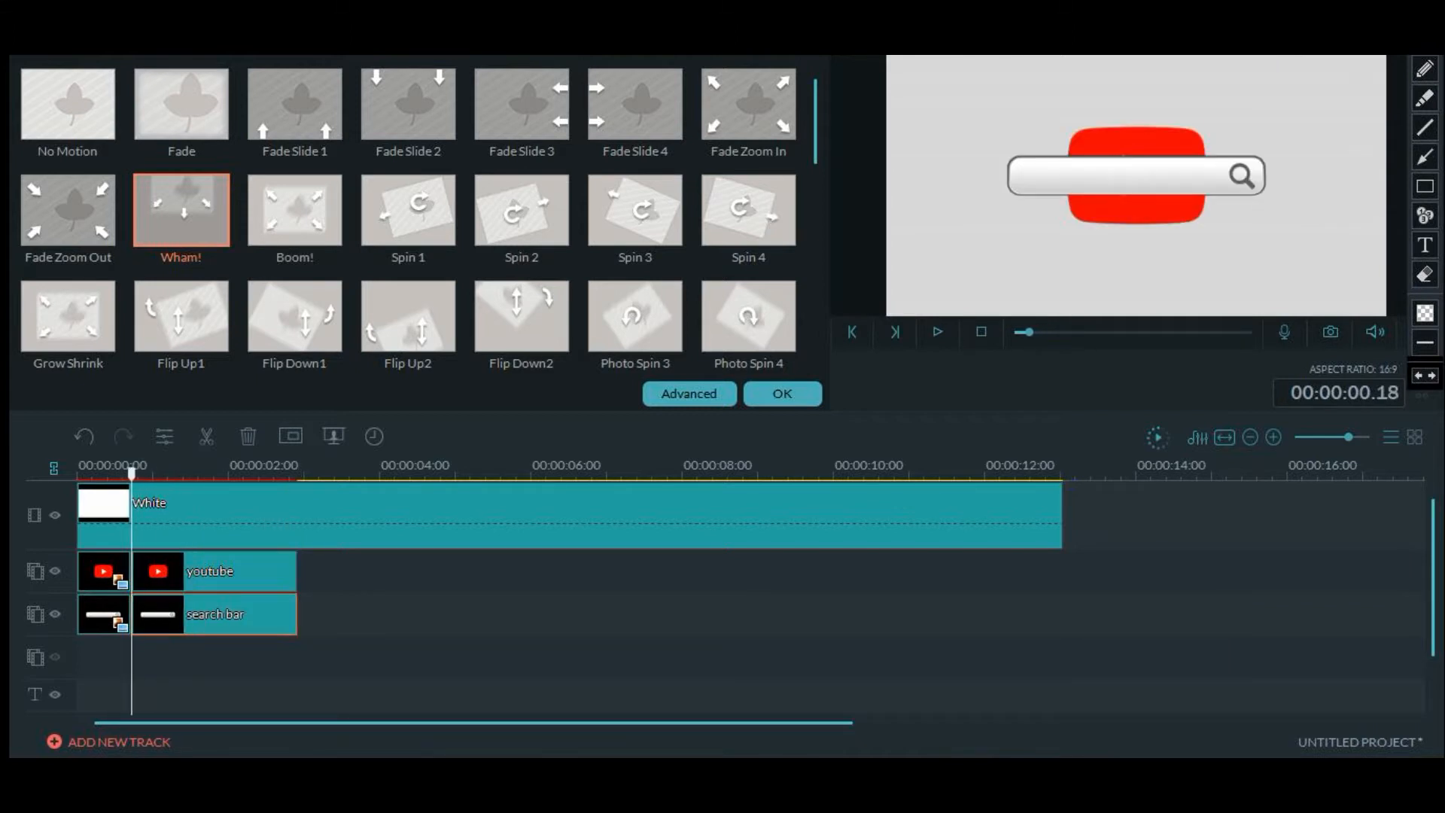
Shrink the second youtube clip's logo and align it and the second search bar with the positions in the first clips
left_click(147, 591)
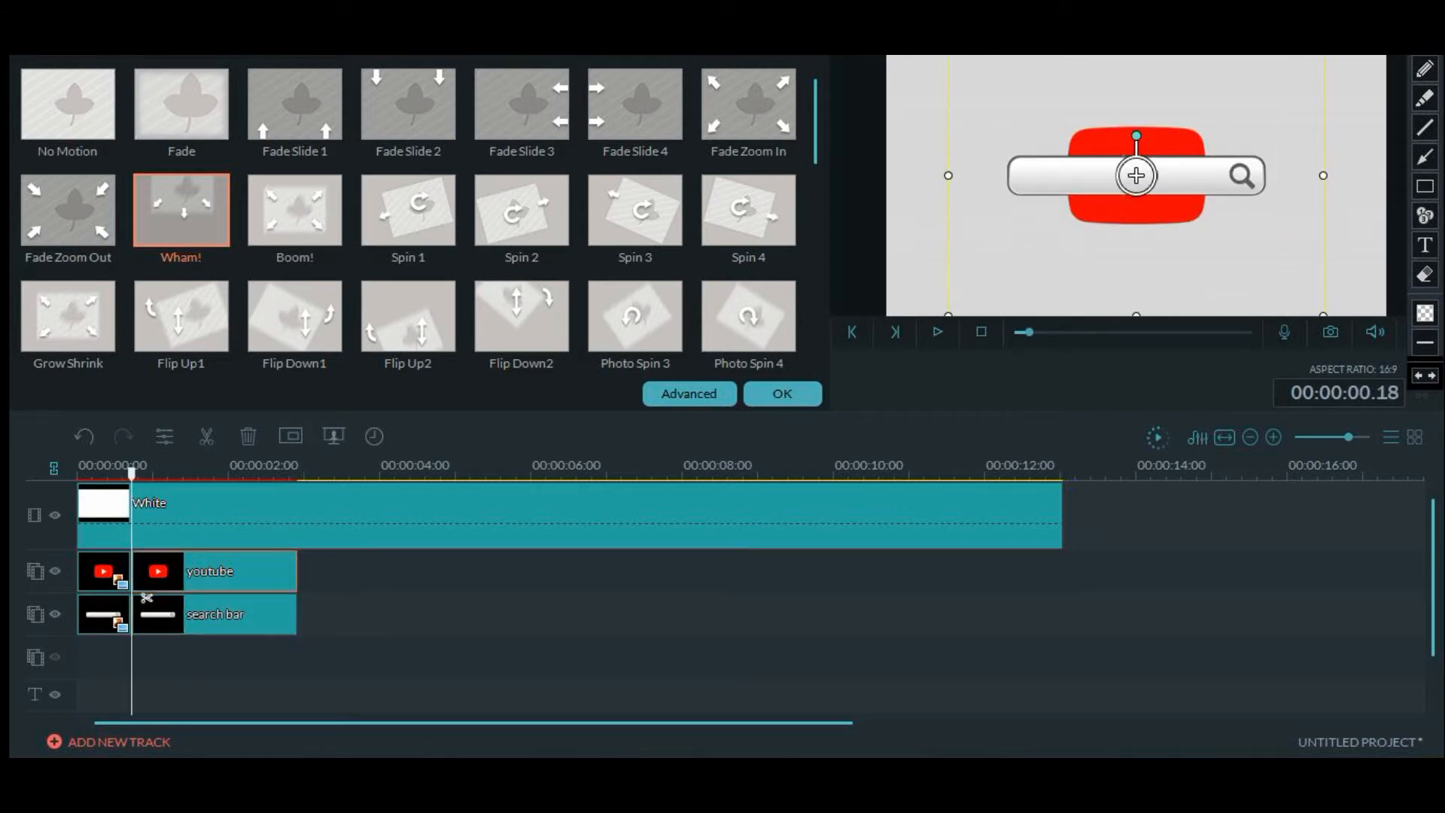
left_click_drag(1137, 175, 989, 192)
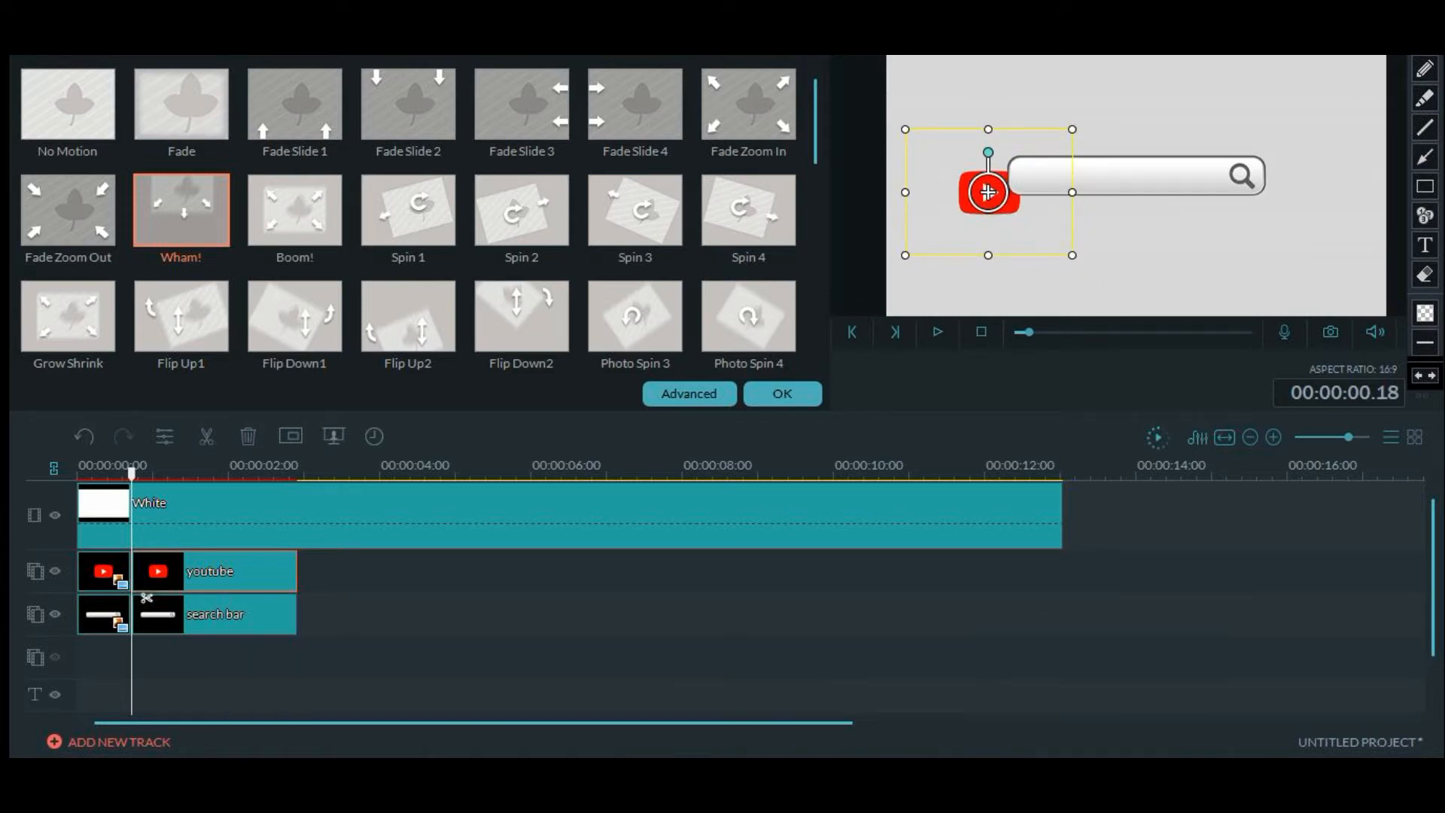
mouse_move(132, 473)
left_mouse_down()
mouse_move(111, 474)
mouse_move(131, 473)
left_mouse_up()
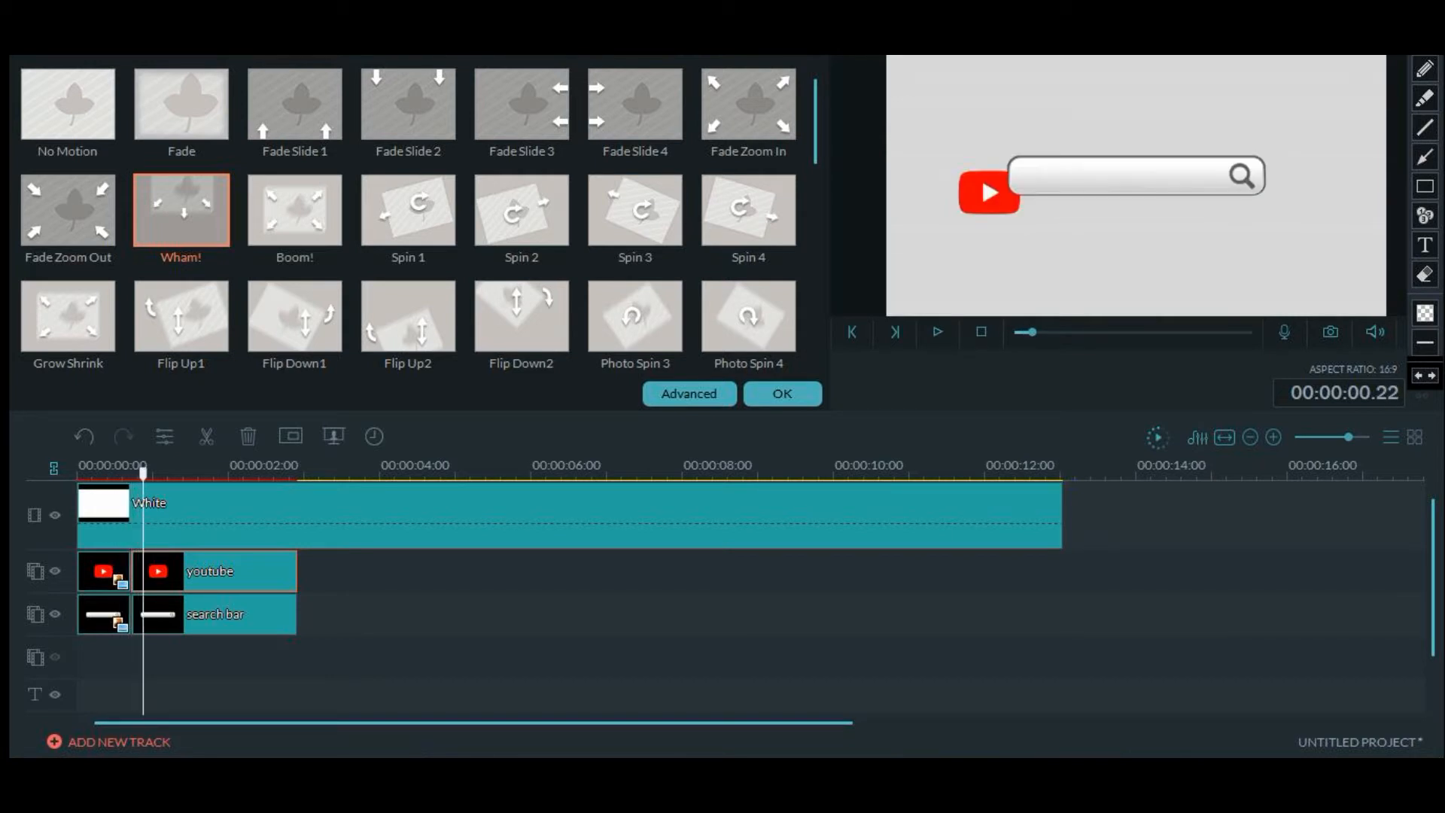
left_click_drag(177, 473, 137, 474)
left_click(153, 600)
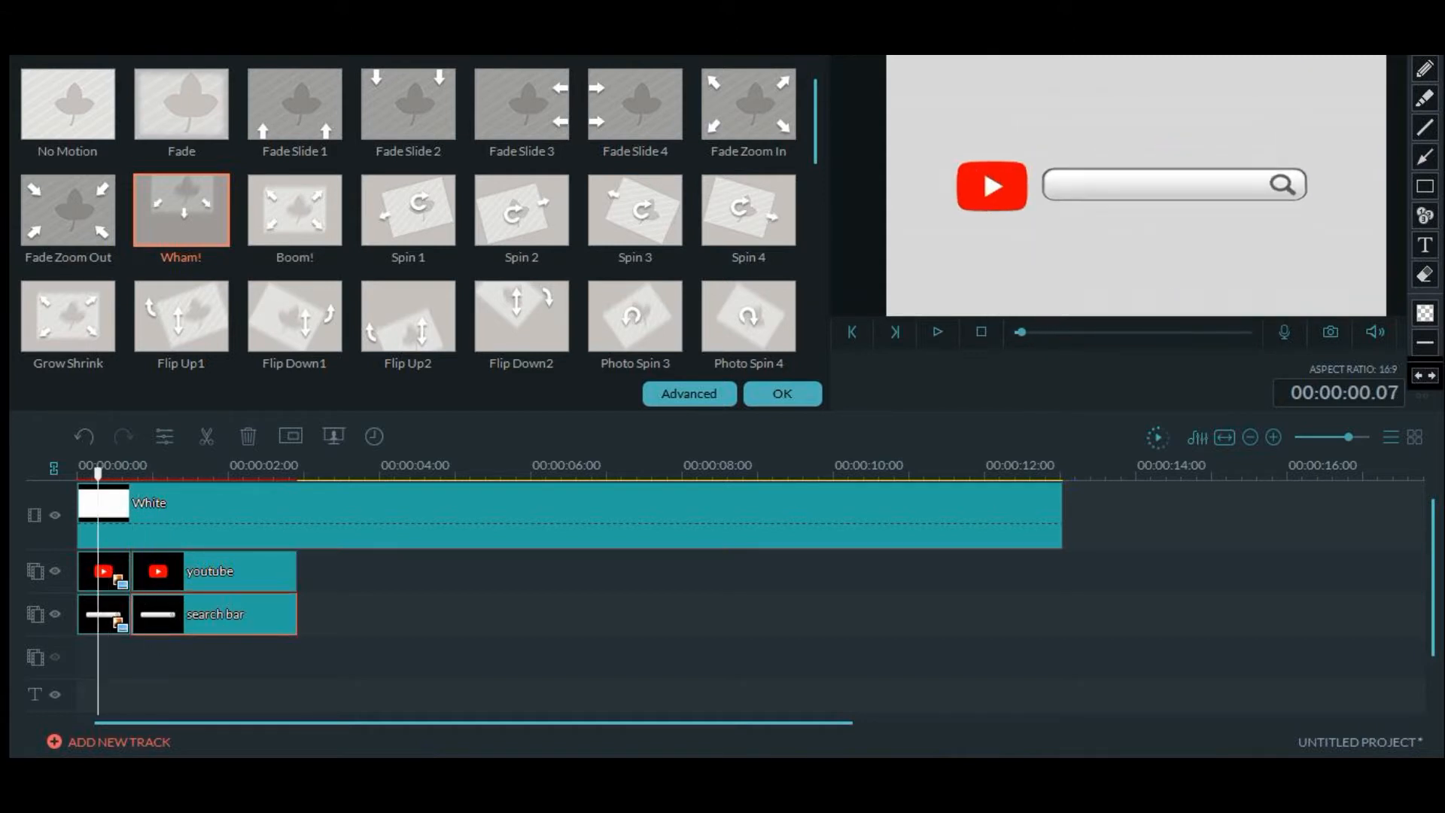
left_click(783, 393)
Play the intro repeatedly from the start to check the cut between the first and second logo and search bar clips
left_click(937, 331)
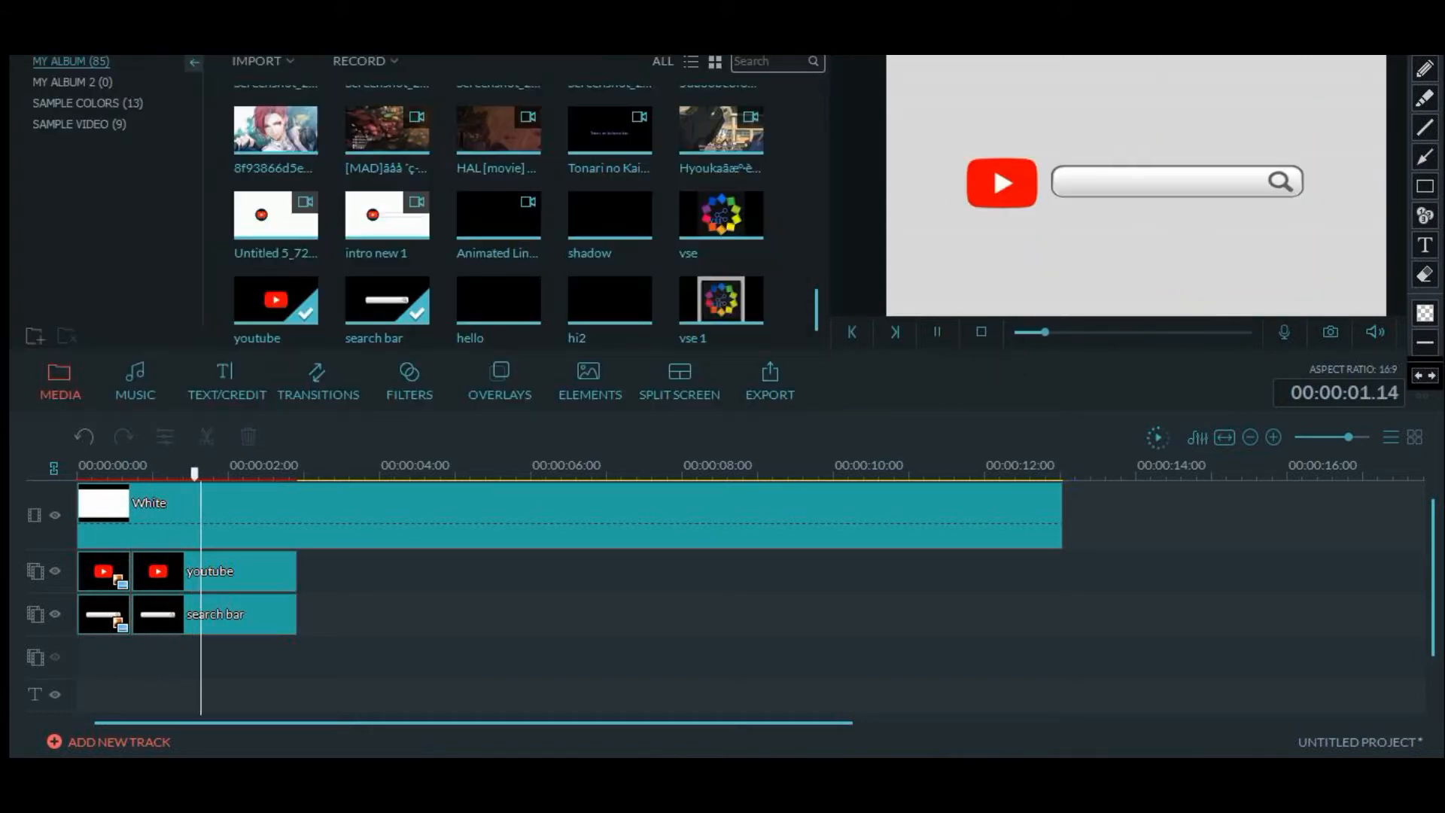
left_click(981, 331)
left_click(937, 332)
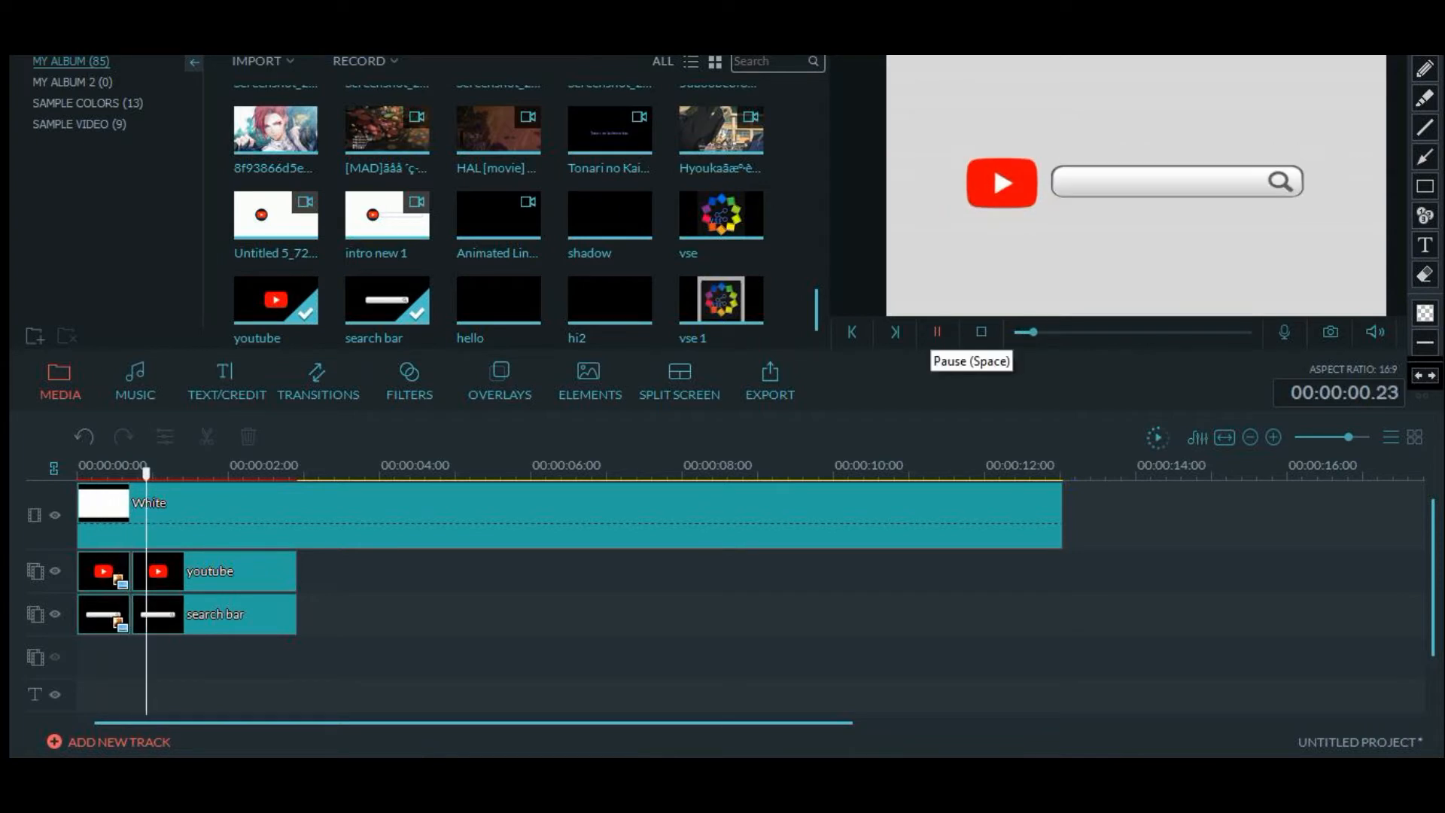
left_click(981, 331)
left_click(937, 331)
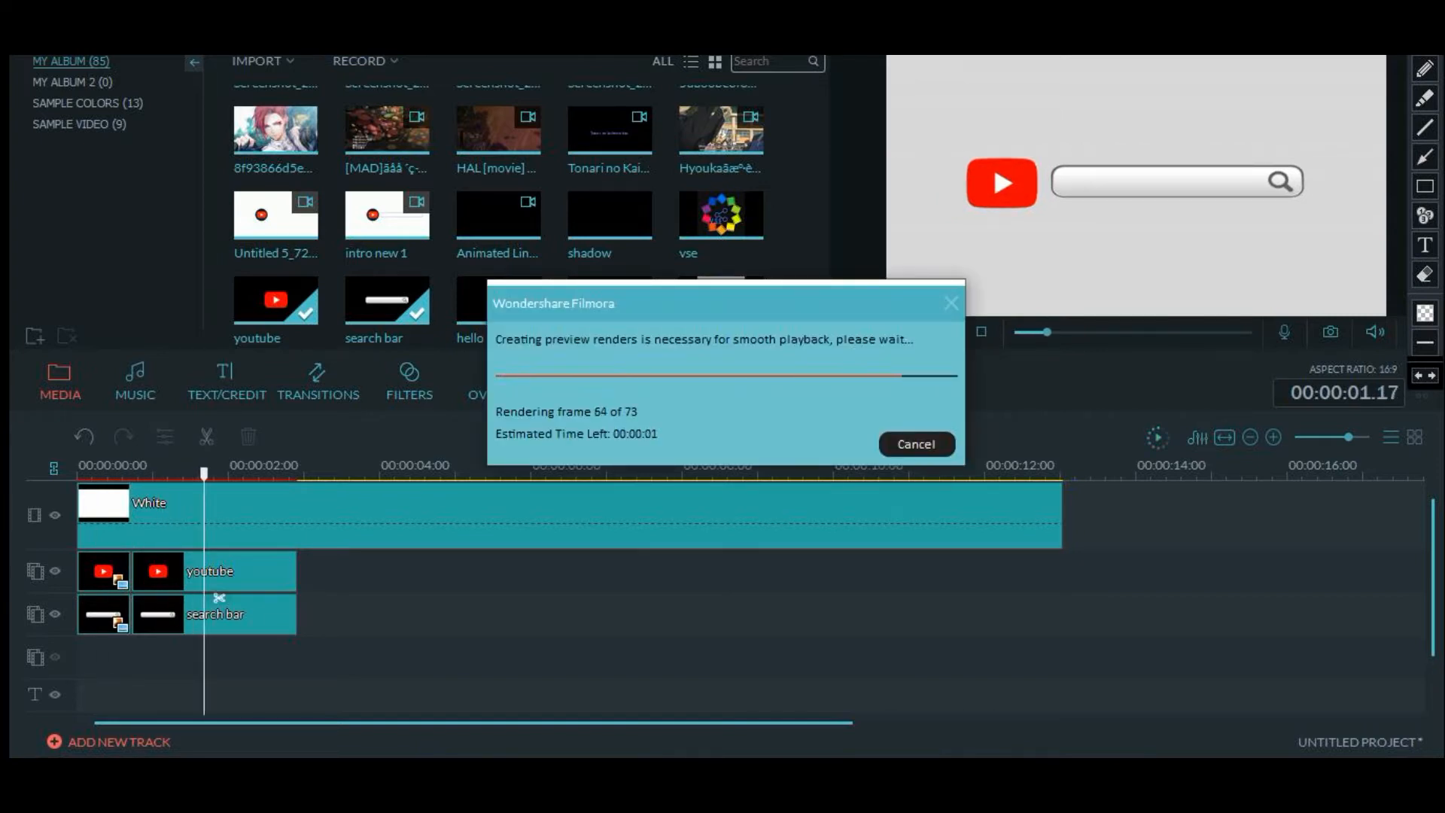
left_click(78, 473)
left_click(937, 332)
left_click(78, 472)
left_click(937, 332)
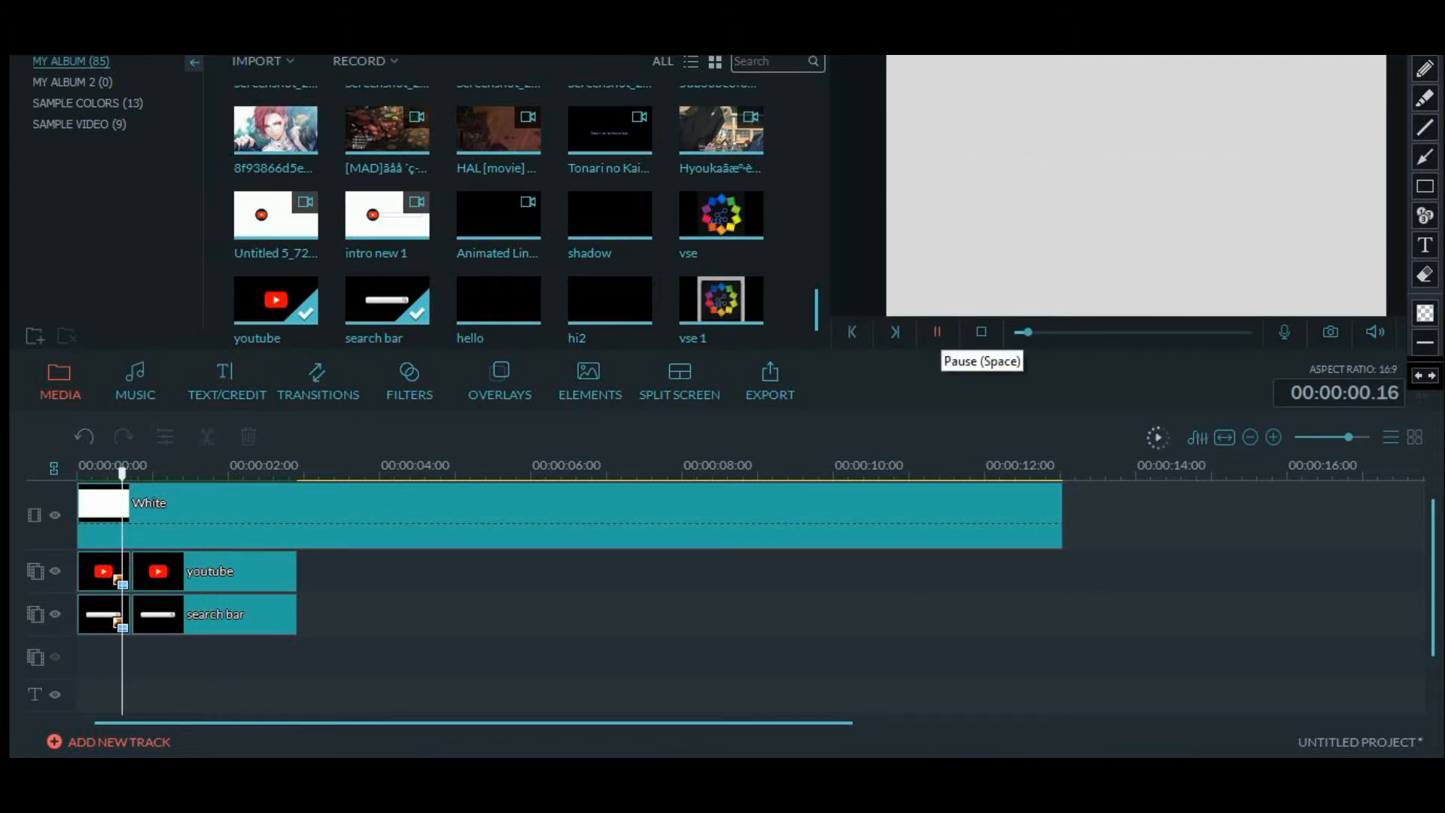
left_click(937, 332)
Move the second youtube and search bar clips to start at 00:00:00.23 and extend the first clips to meet them
double_click(103, 571)
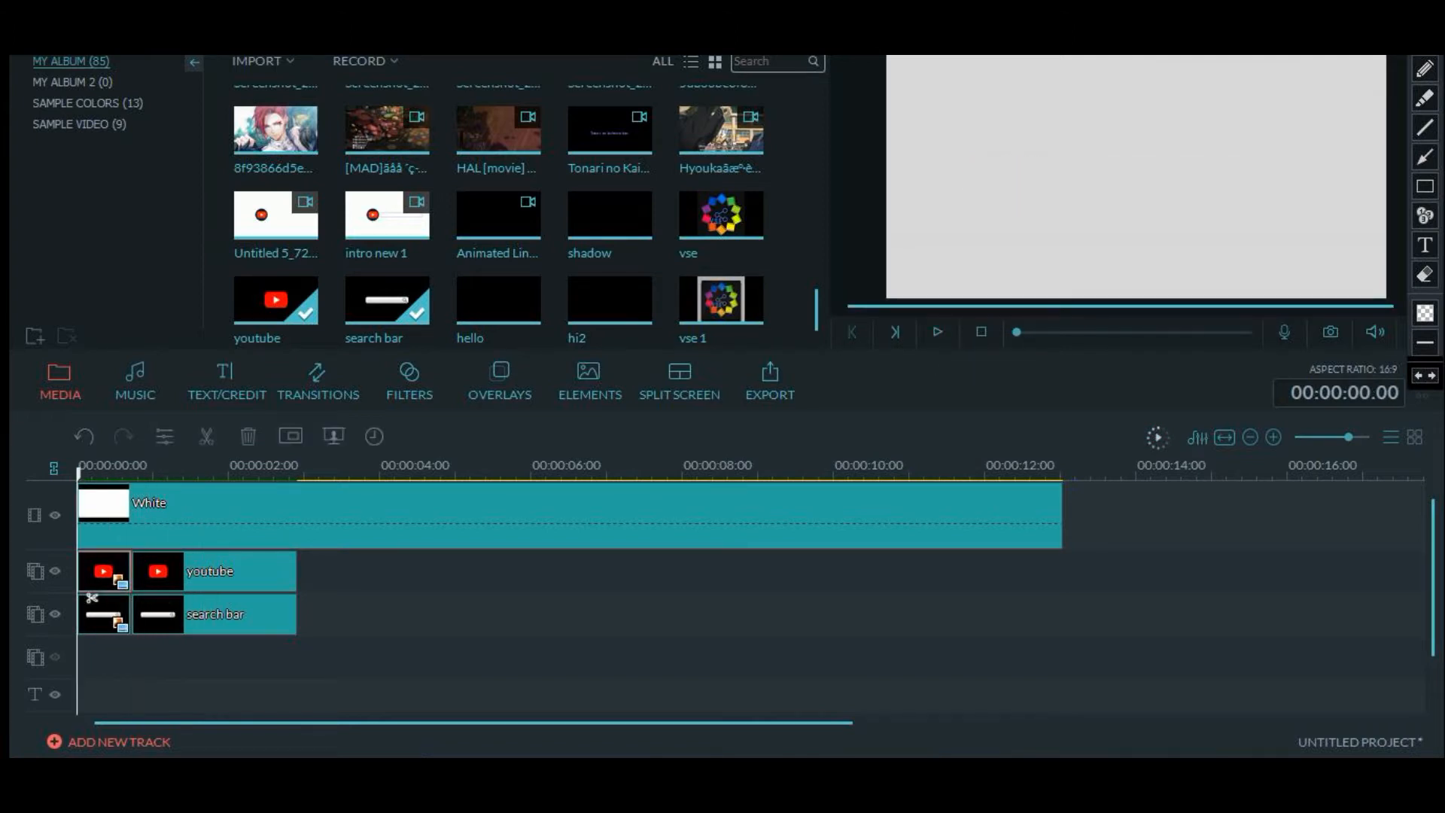
left_click(130, 570)
left_click_drag(181, 572, 195, 614)
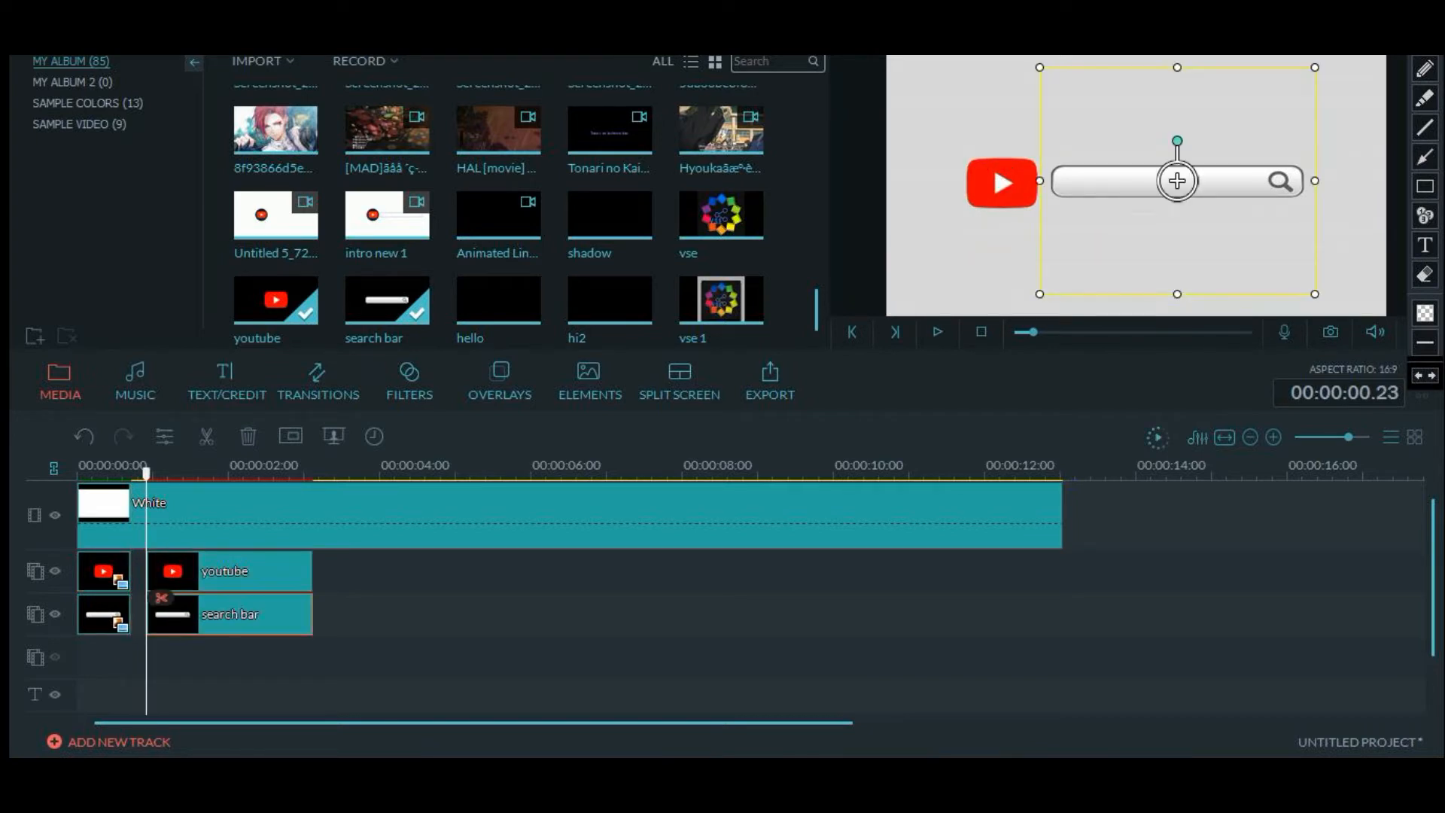
left_click(103, 573)
left_click_drag(130, 571, 88, 599)
Preview the adjusted logo and search bar animation from the start, leaving the playhead at 00:00:03.04
left_click(77, 473)
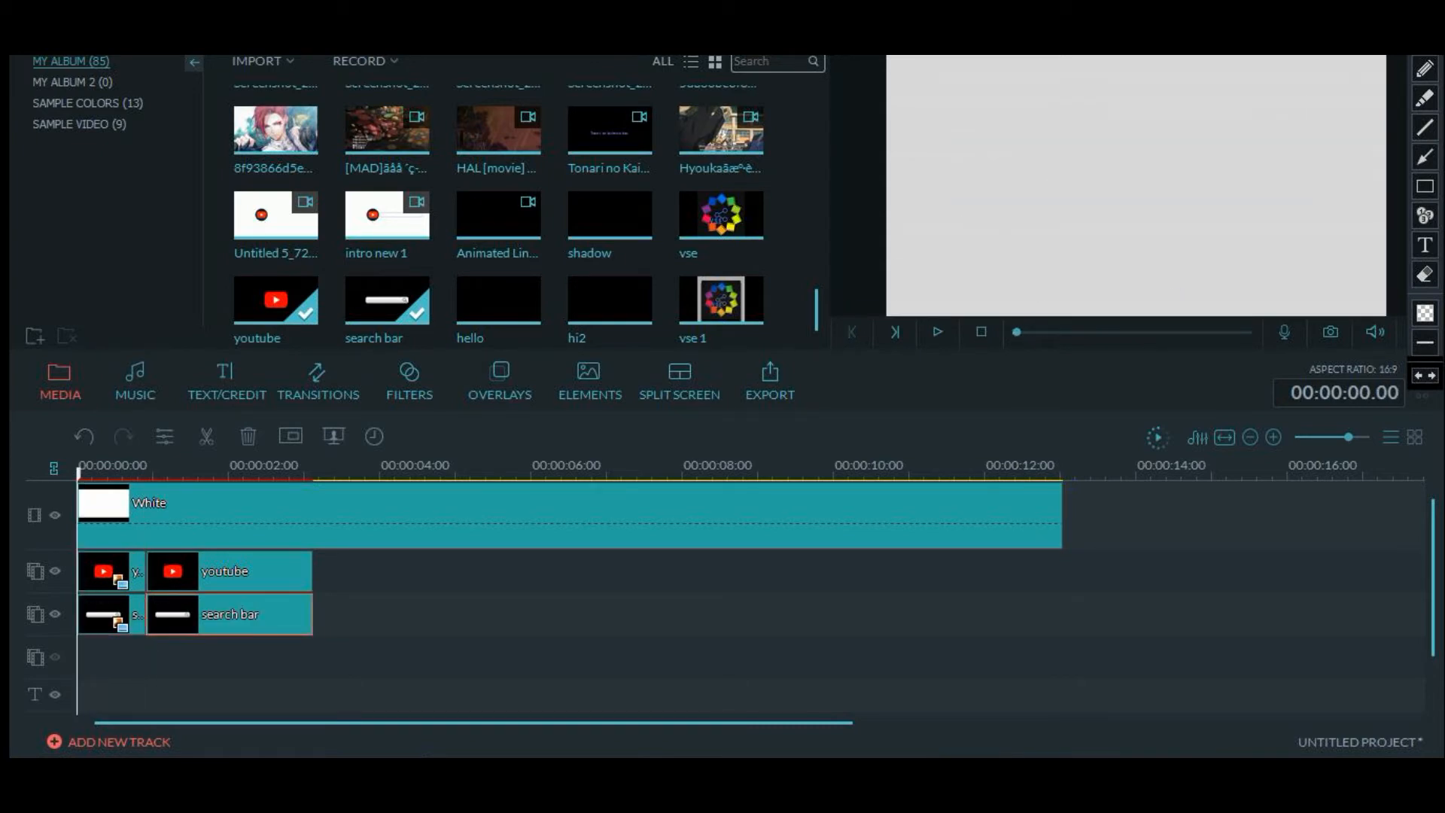
left_click(938, 332)
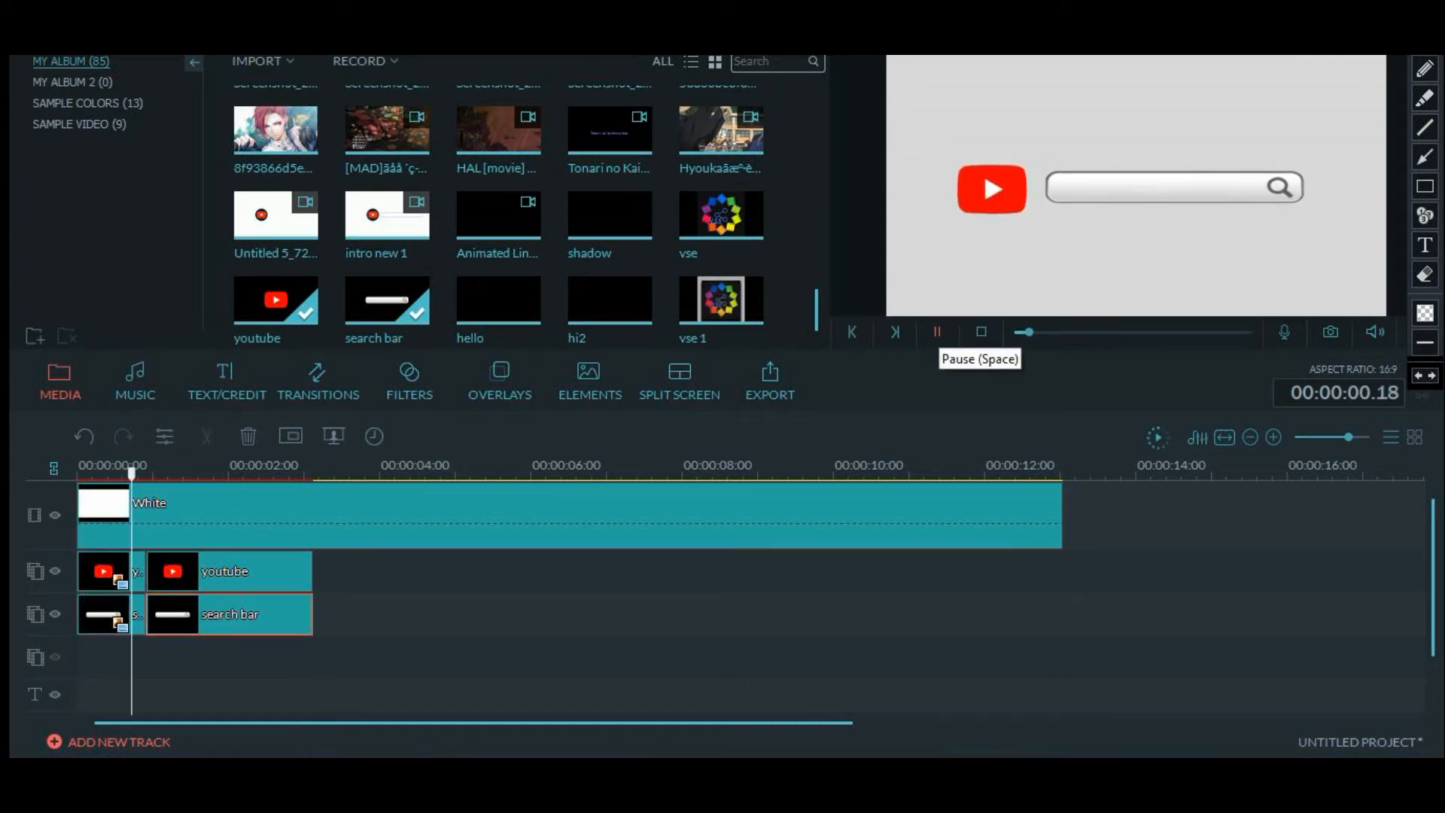
key("space")
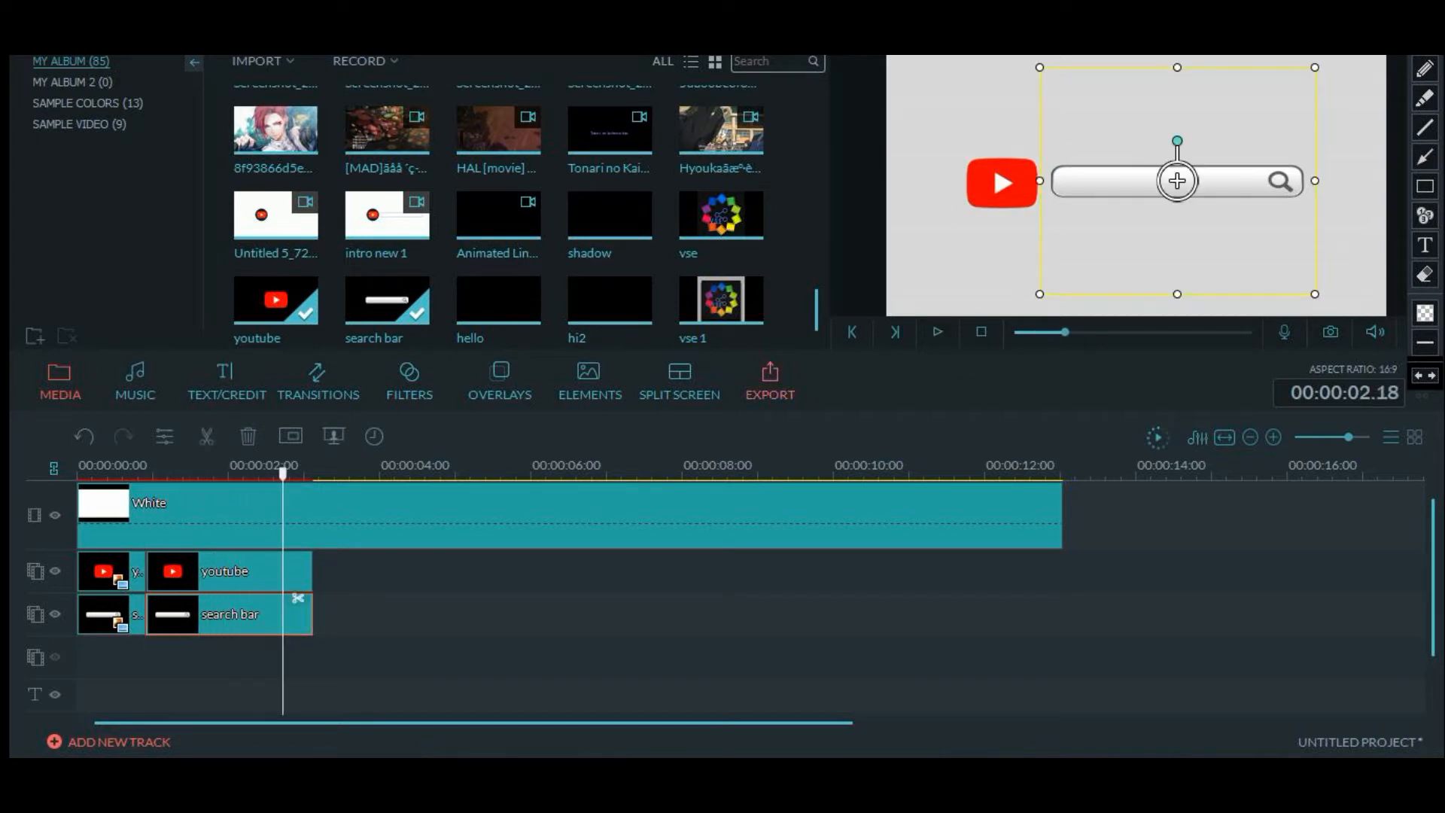
left_click_drag(283, 473, 316, 473)
left_click(410, 599)
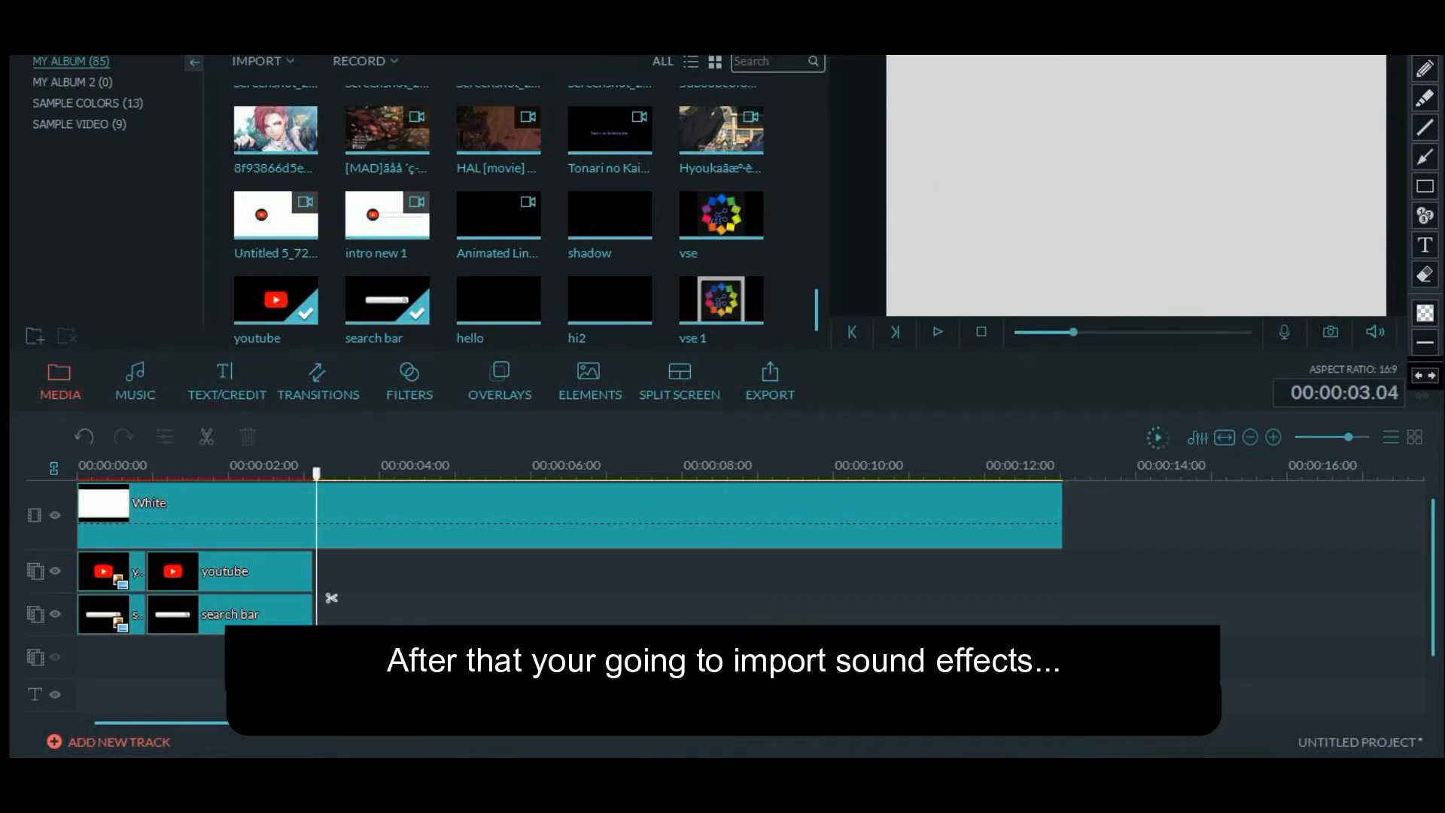
Add Search Spotlight Turn On Sound Effect from My Music to the first audio track at 00:00:00.00 and play it
scroll(410, 598, "down", 1)
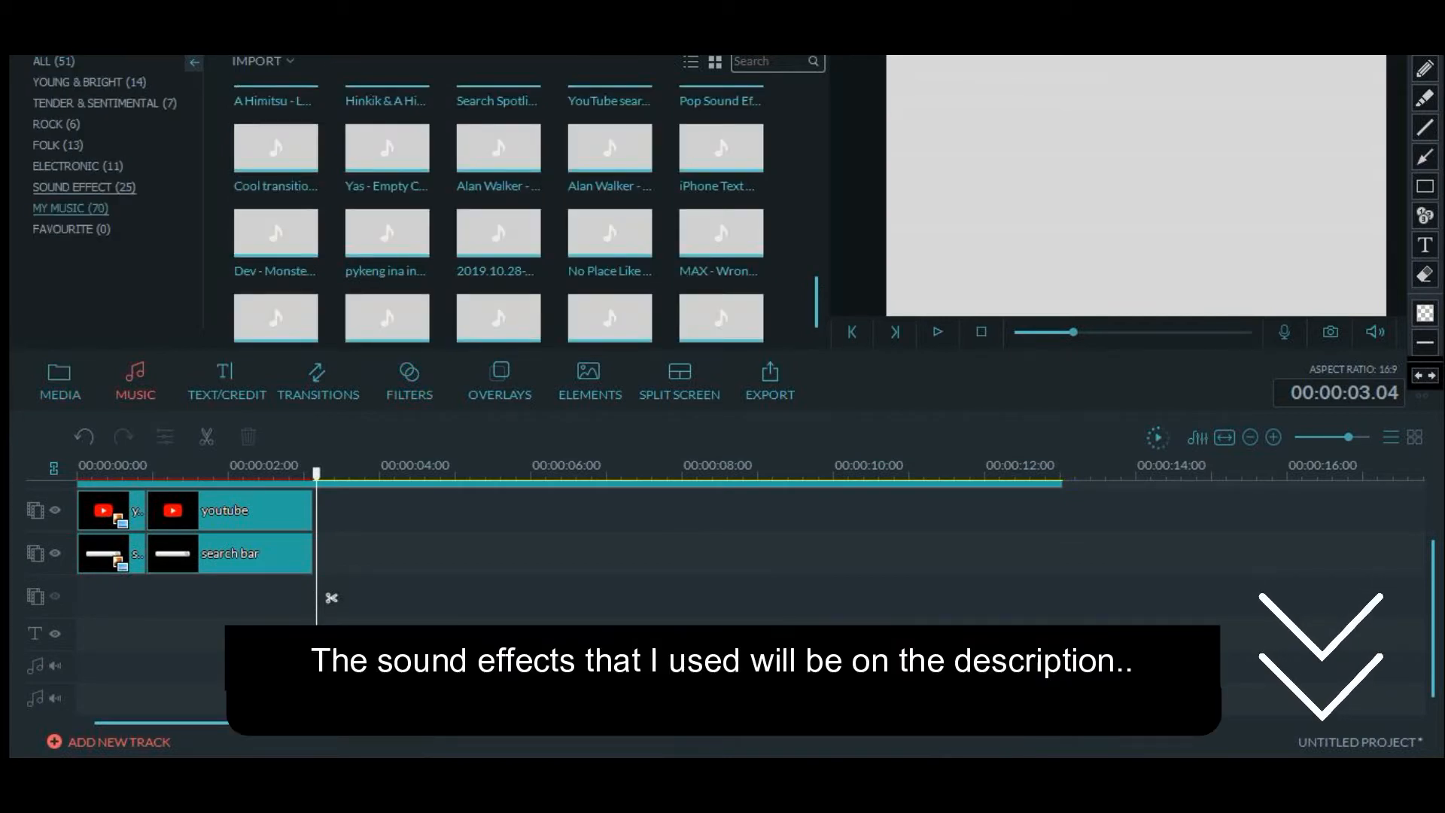
left_click(84, 187)
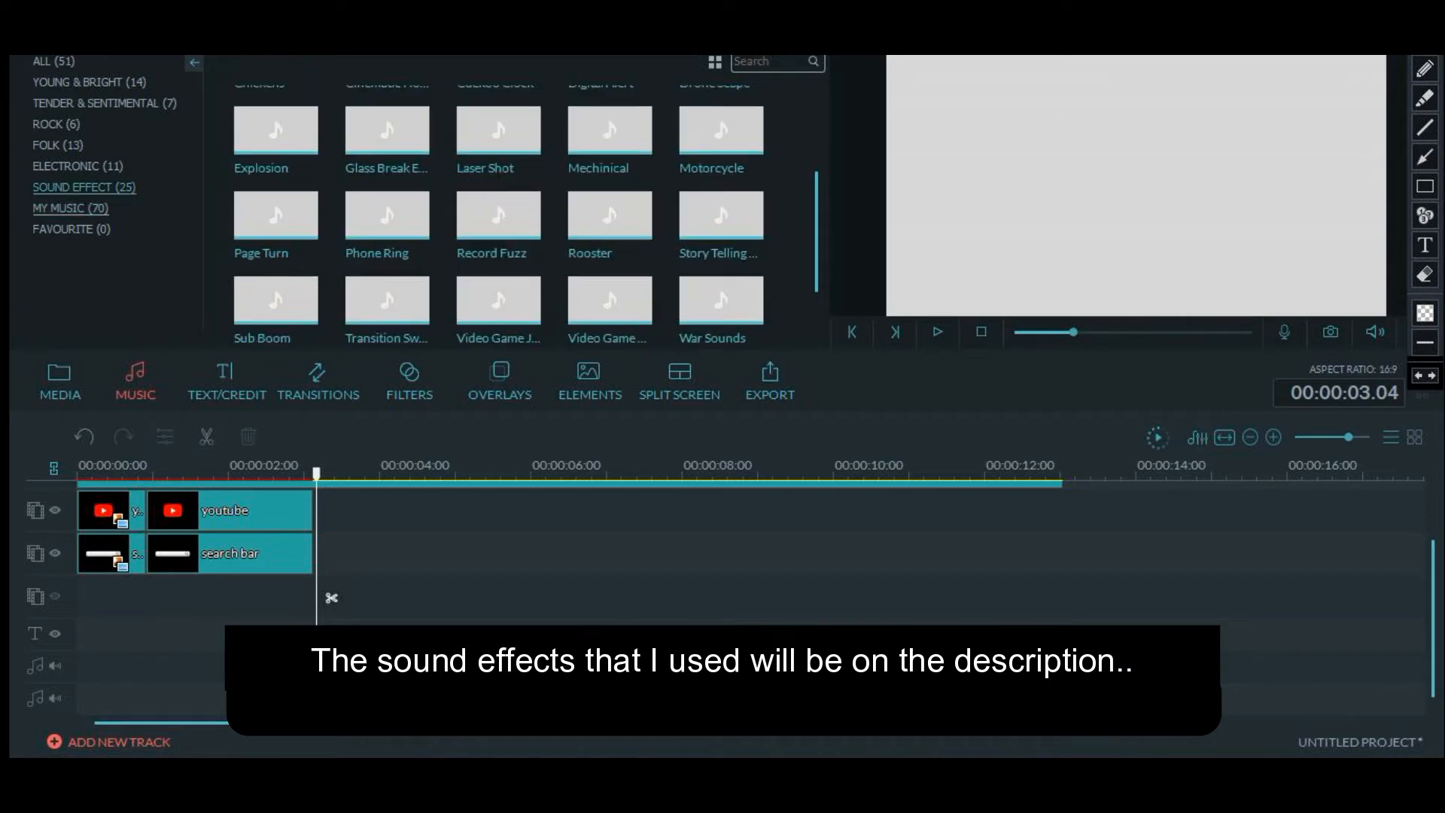
left_click(71, 209)
scroll(499, 215, "down", 15)
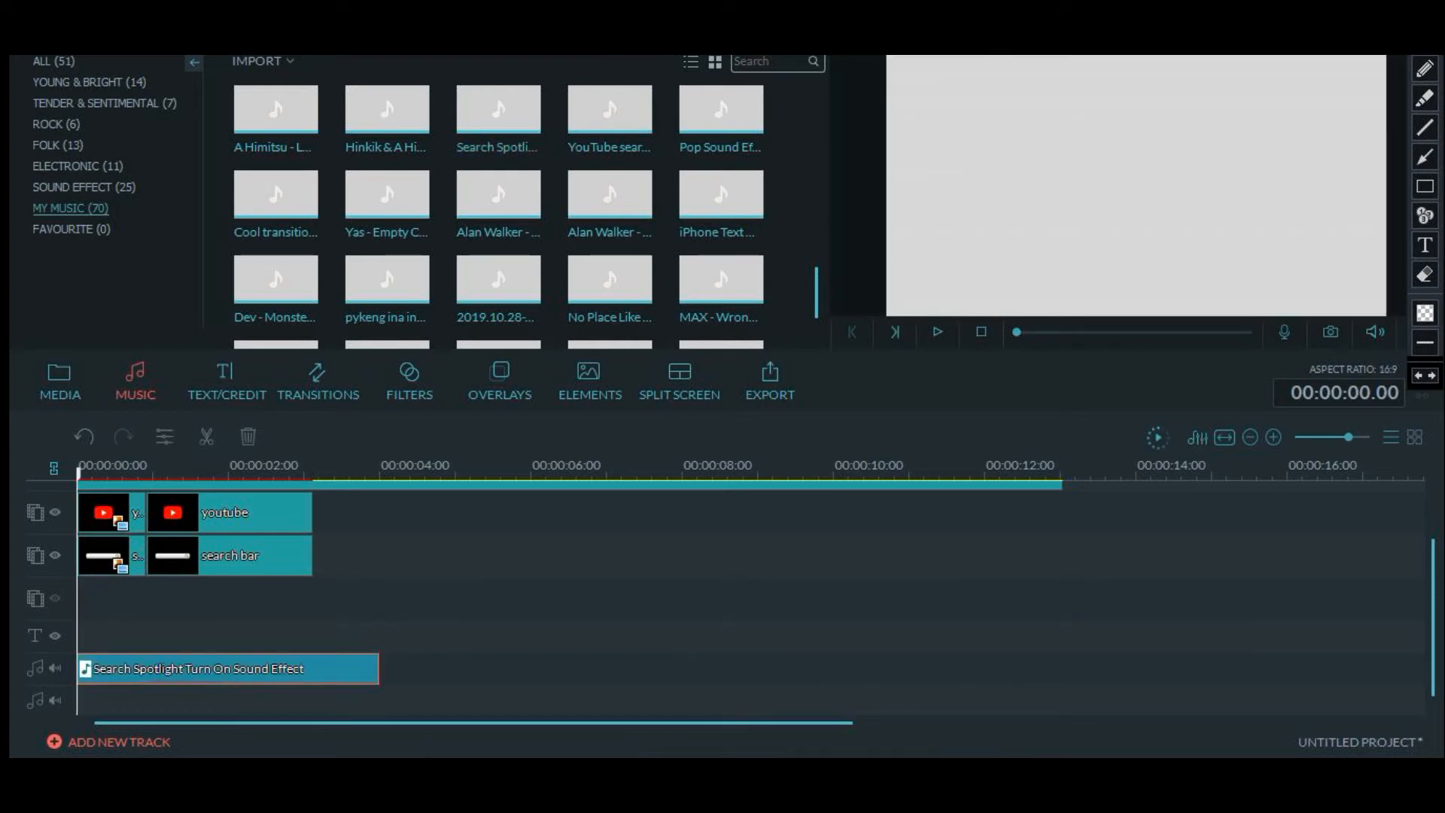
key("space")
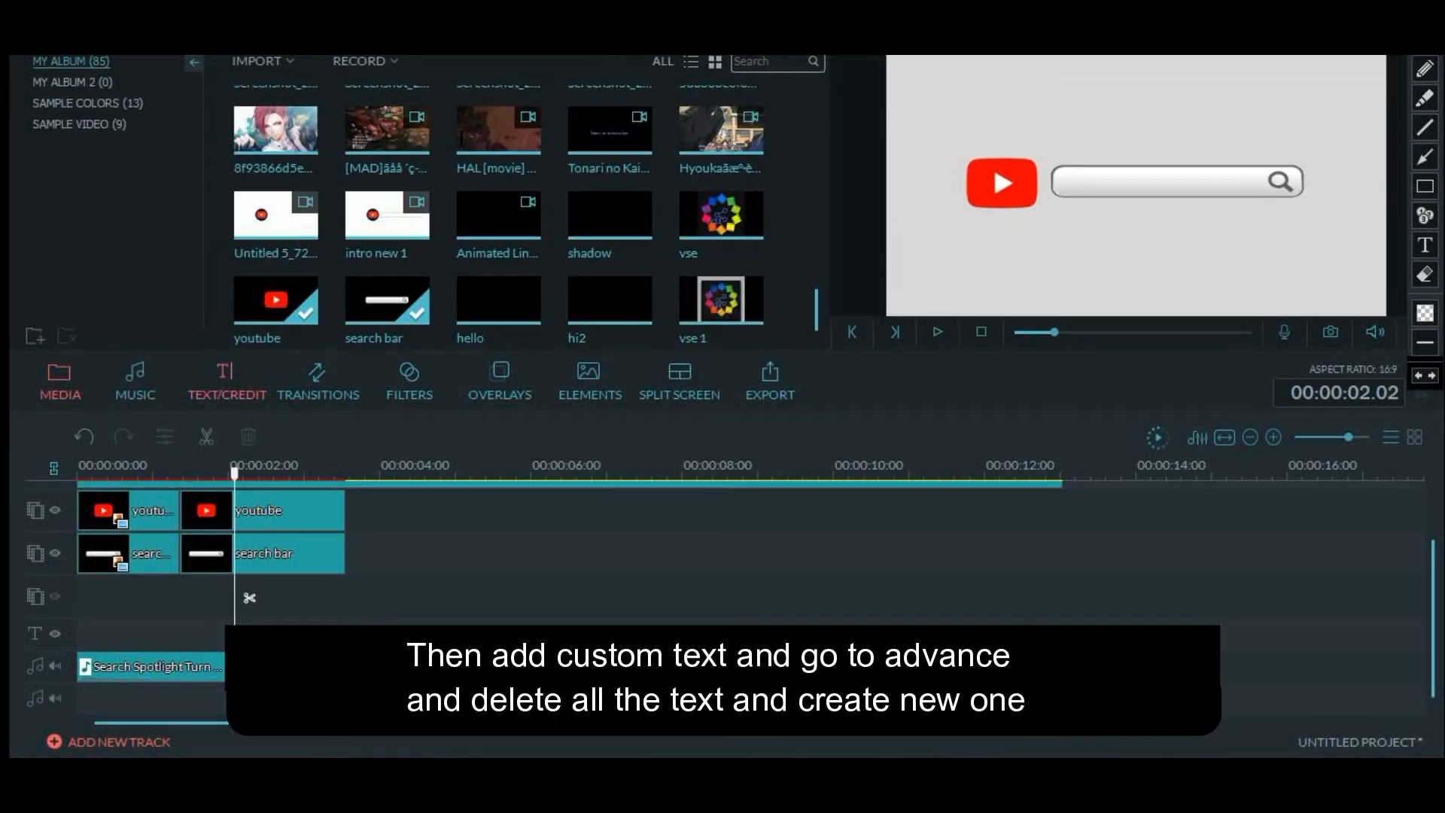
Add the Title 1 preset to the text track at 00:00:02.02
left_click(227, 381)
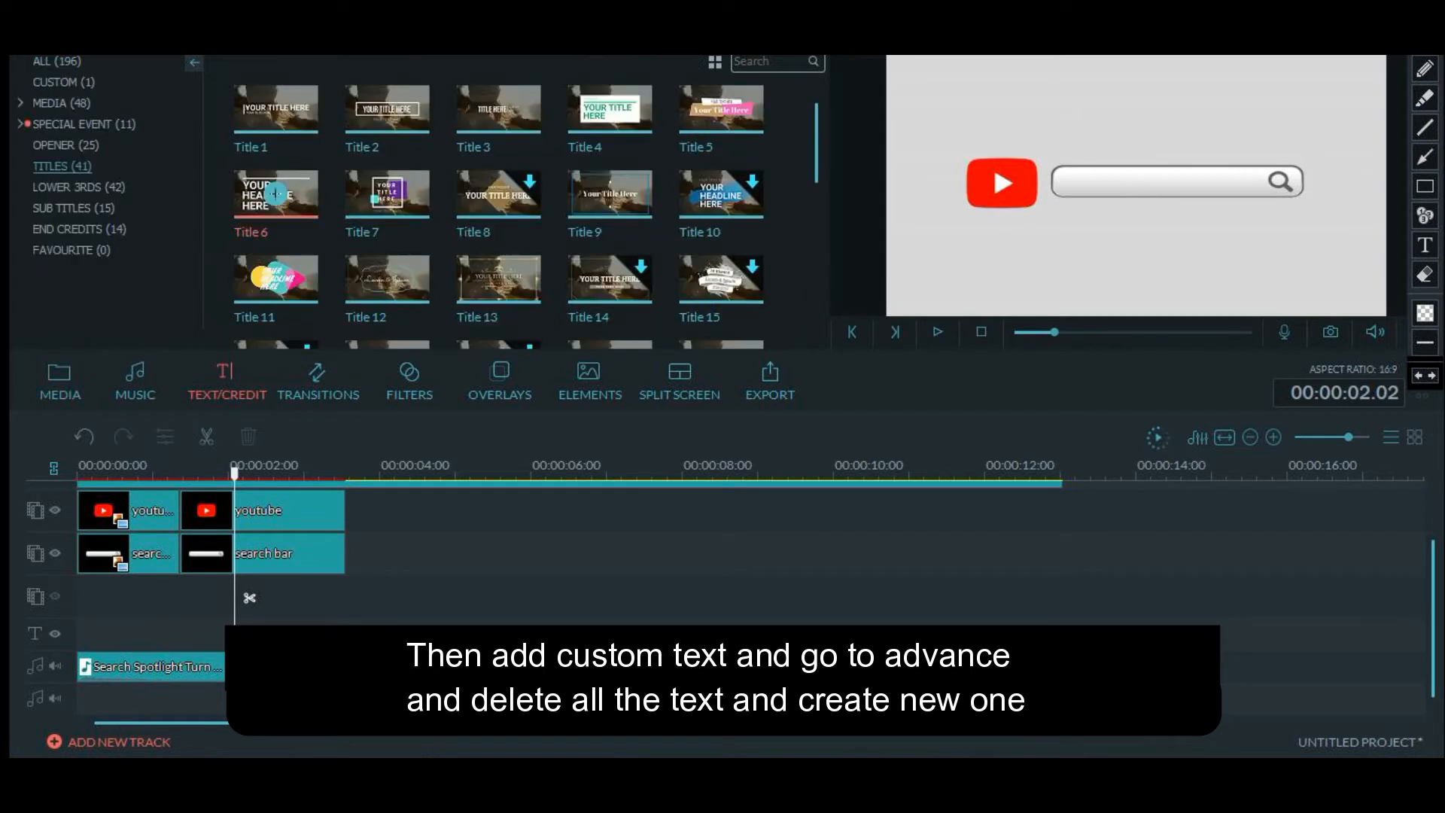
mouse_move(276, 107)
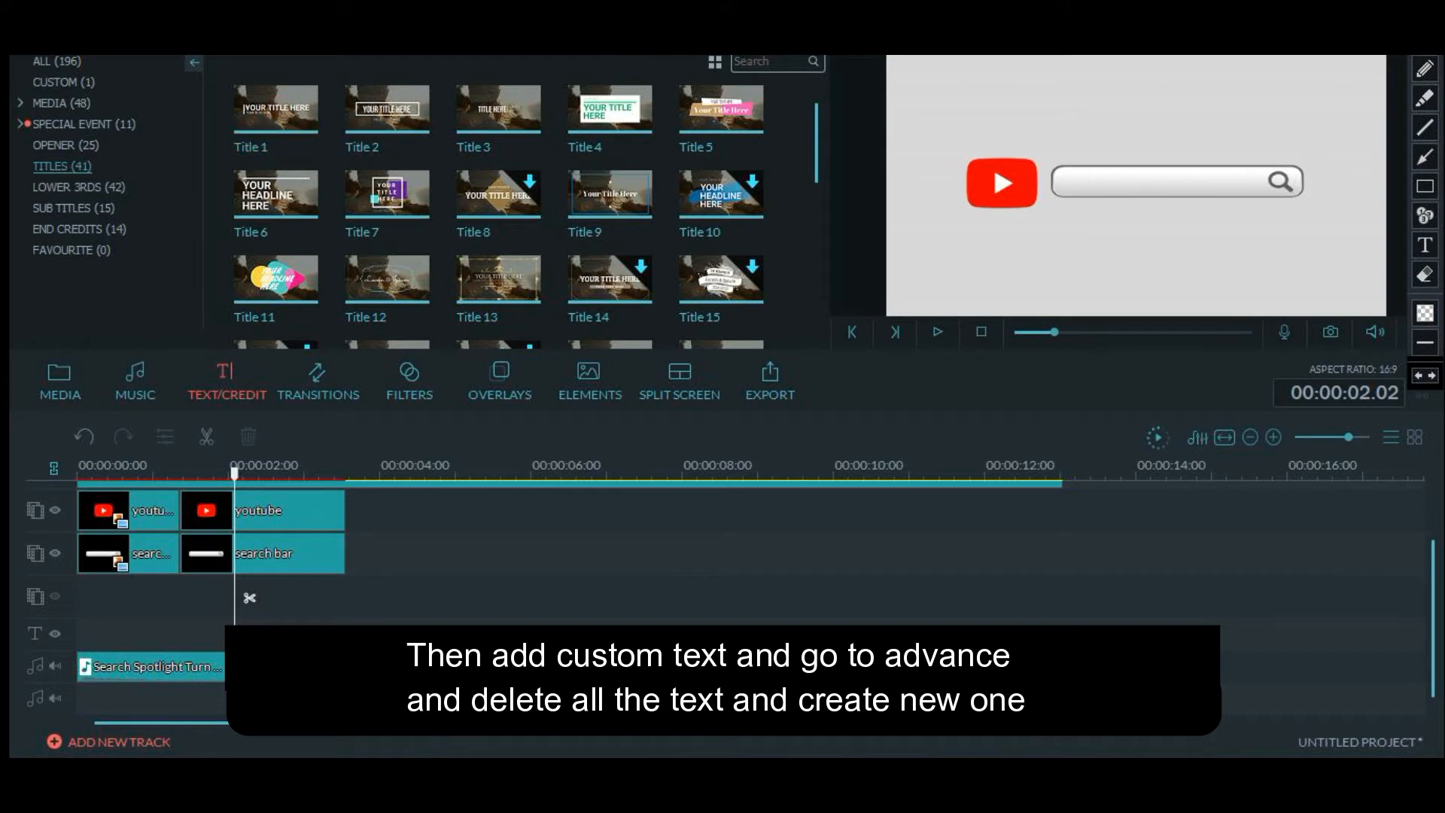
left_click_drag(276, 108, 271, 632)
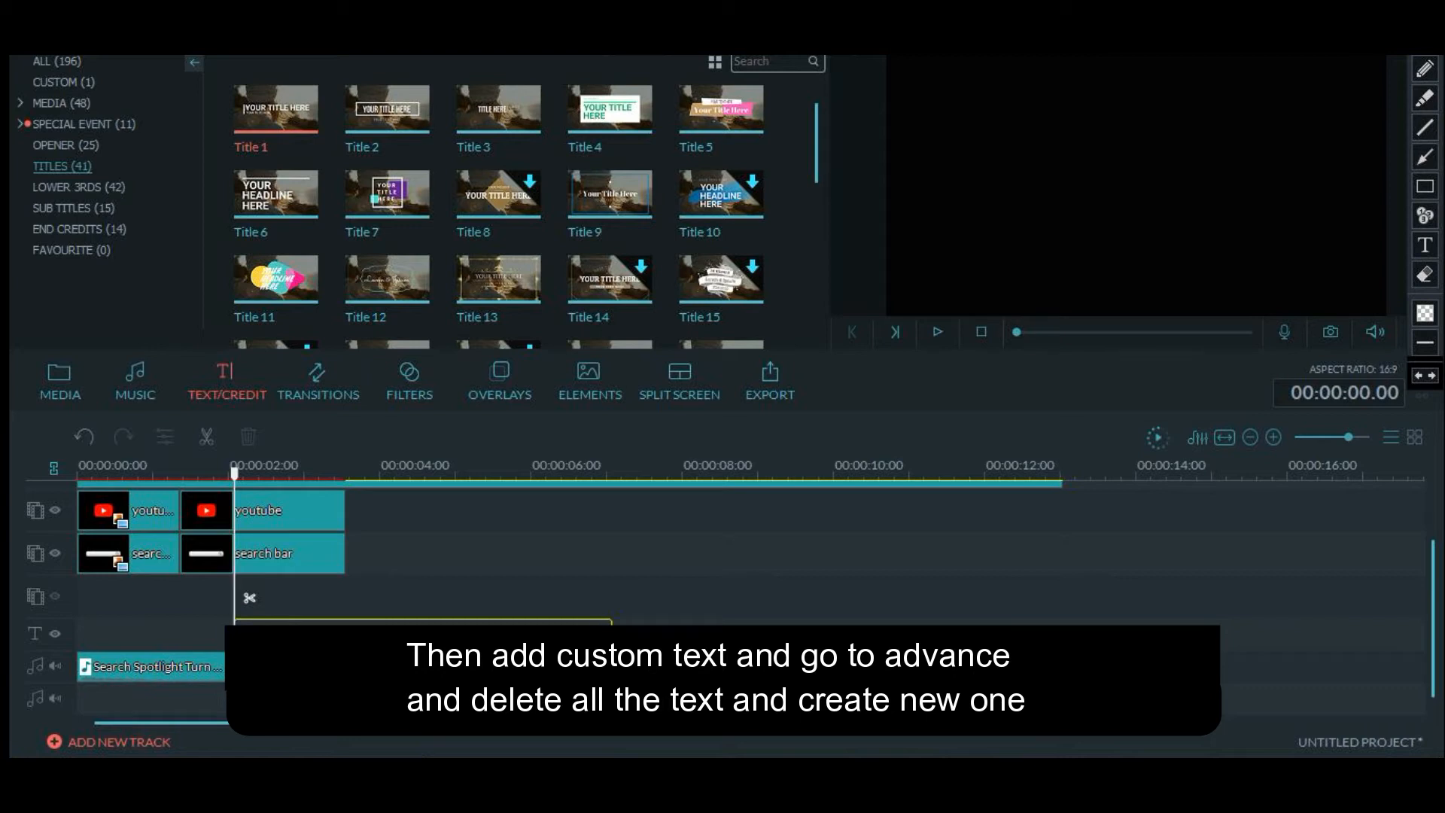
left_click_drag(271, 633, 271, 632)
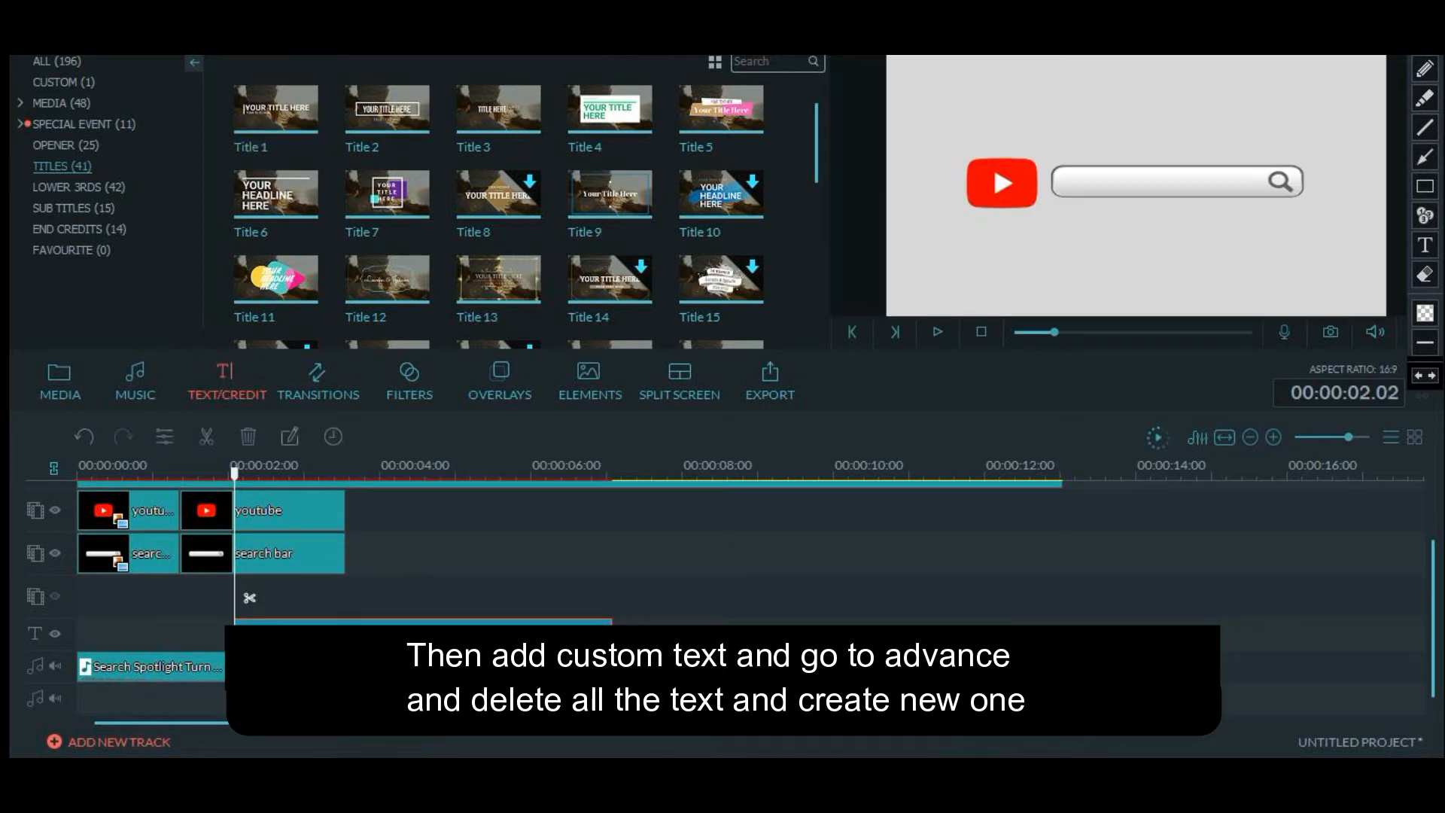
In the title's advanced editor, delete the vertical bar and both default text lines
double_click(271, 634)
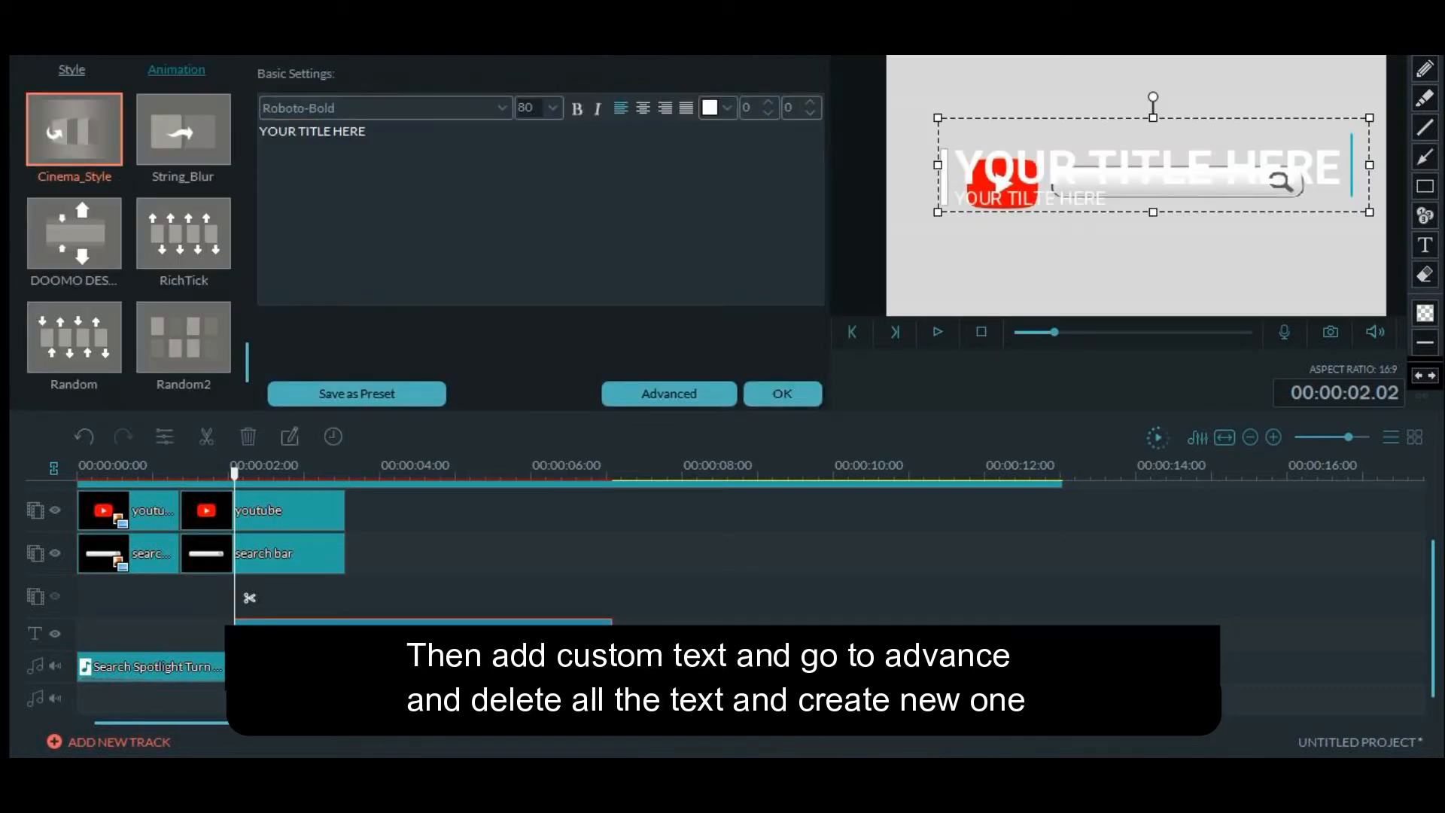
left_click(670, 393)
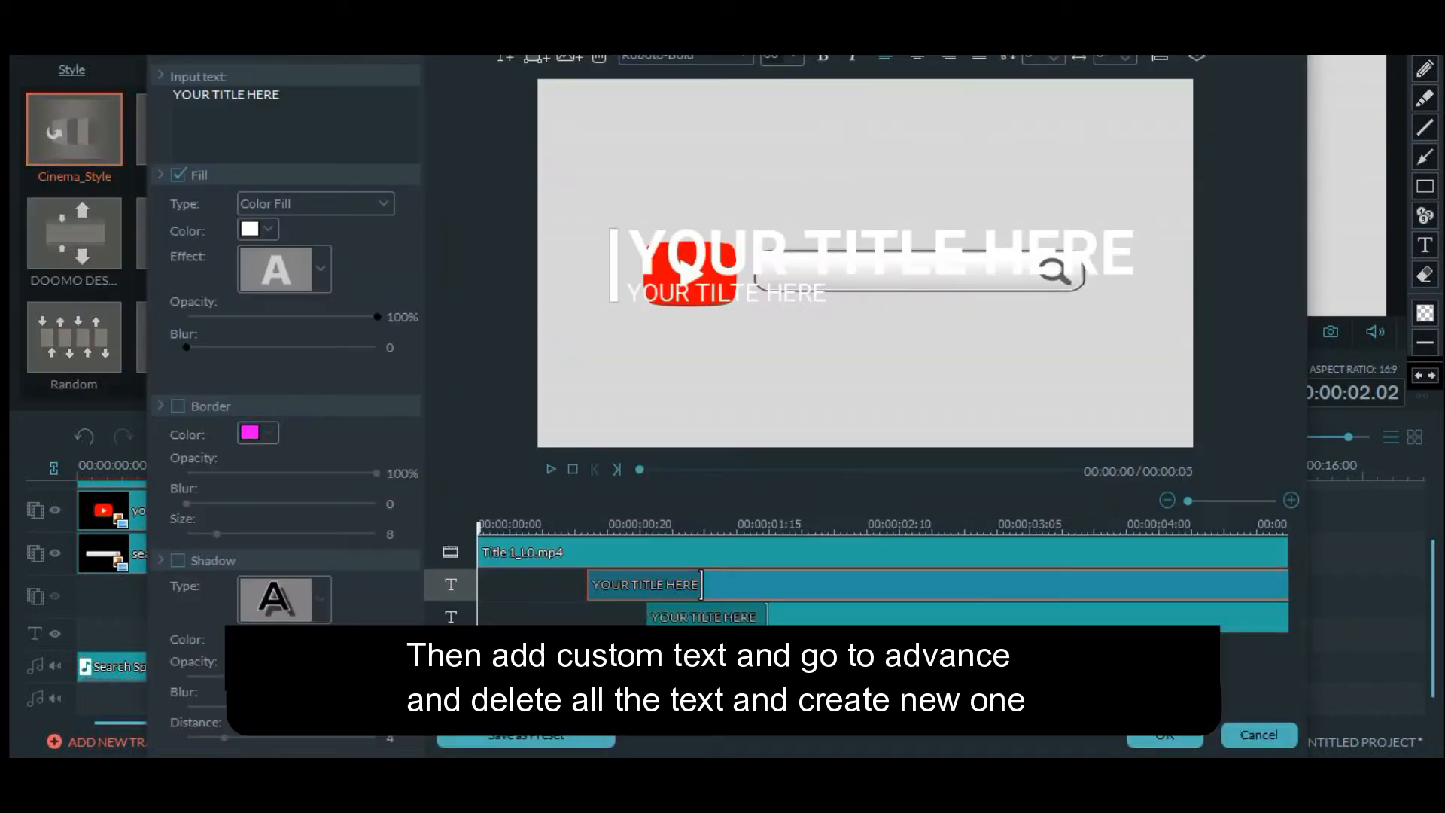
left_click(614, 265)
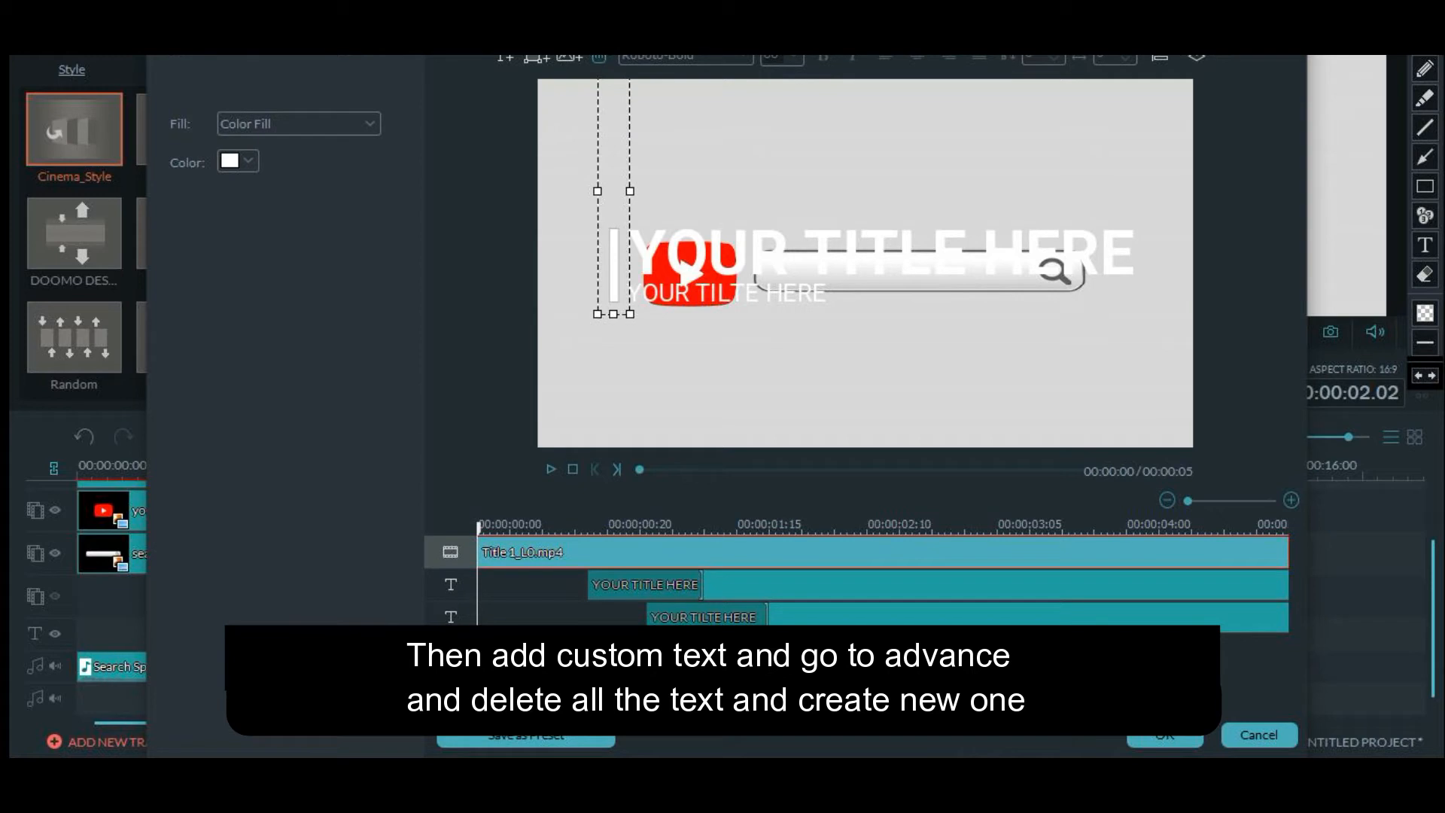
key("Delete")
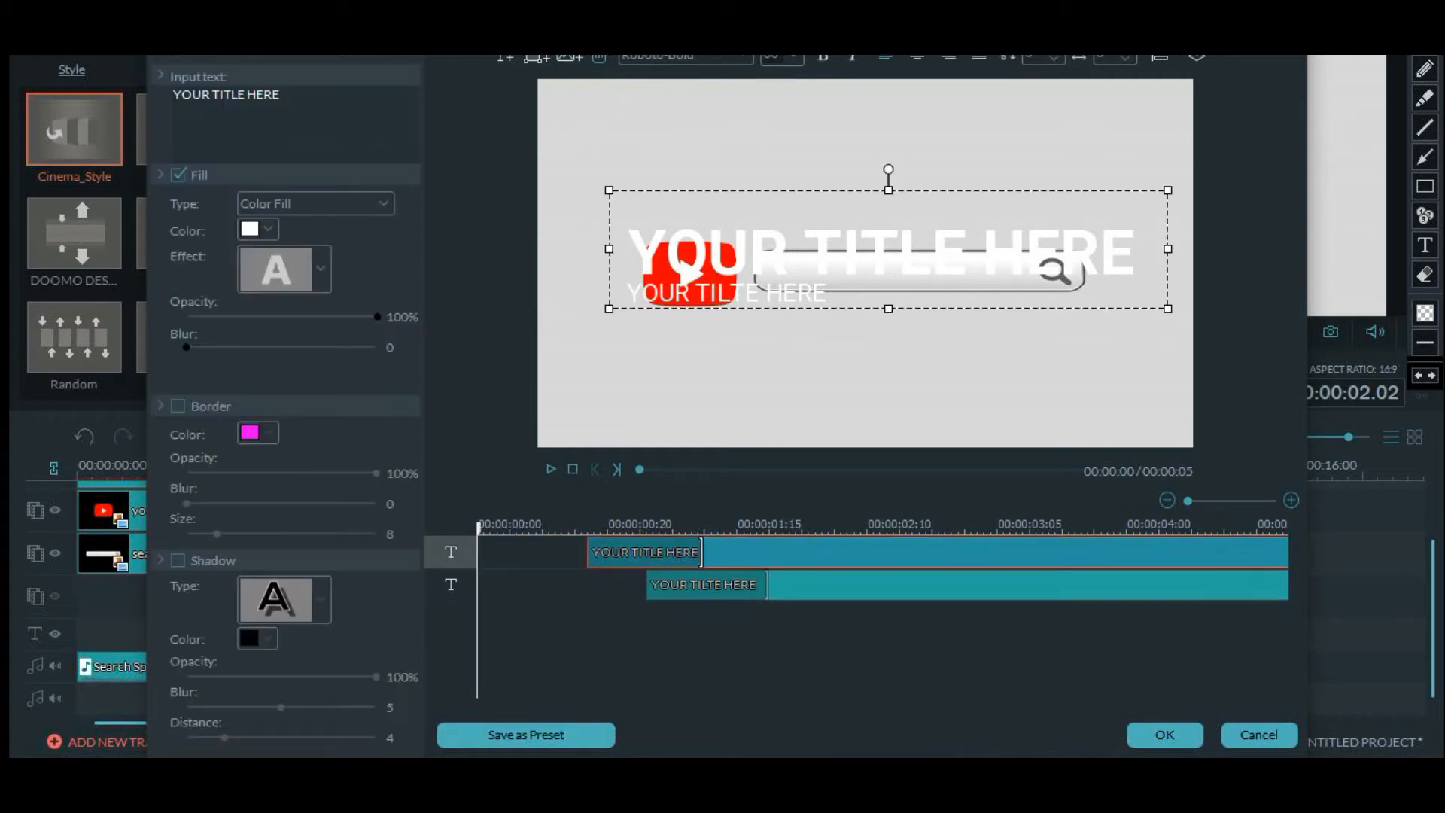
key("Delete")
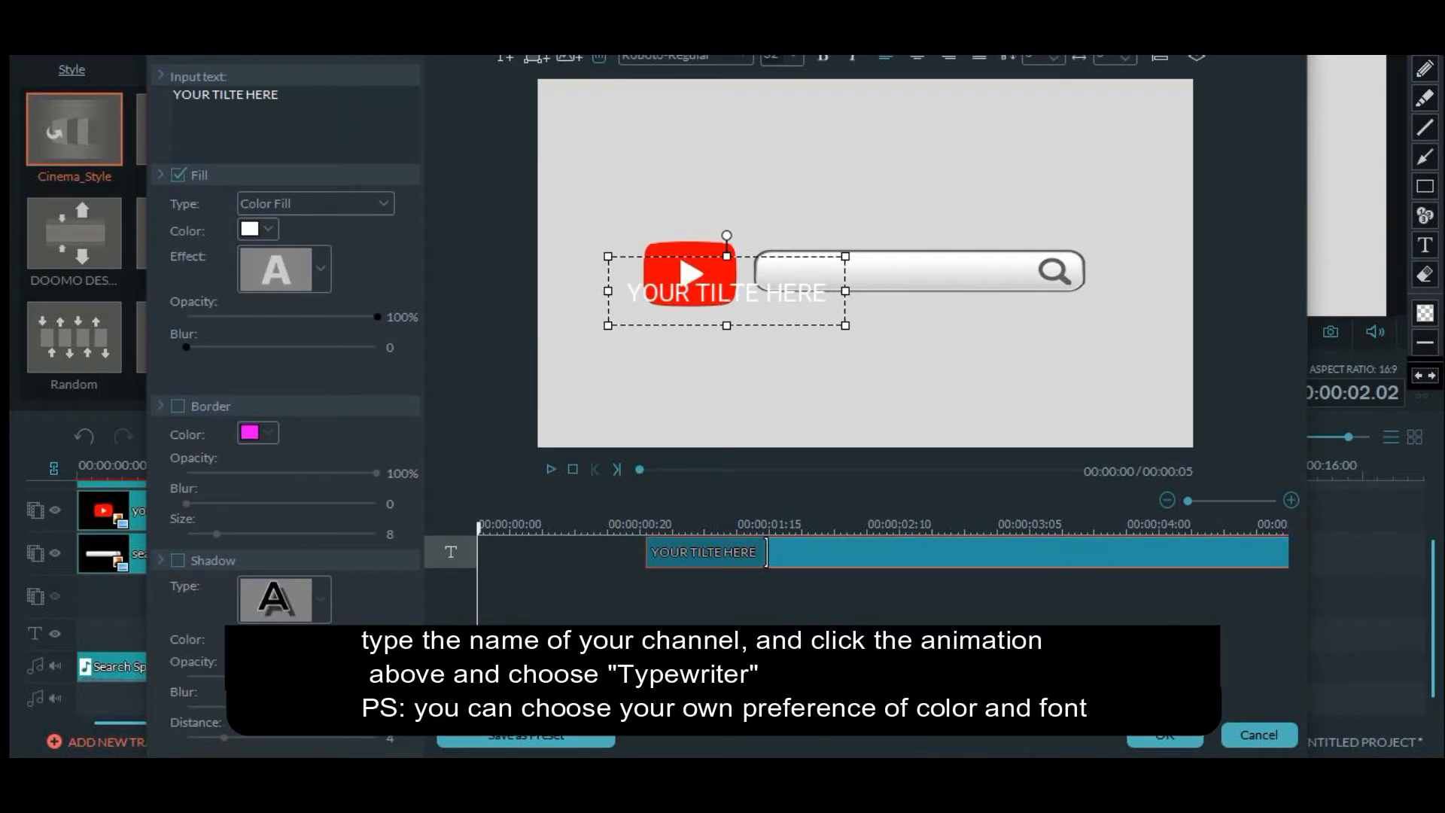
key("Delete")
Add a new text box to the title reading VIDEOSLACK EDITOR
left_click(505, 58)
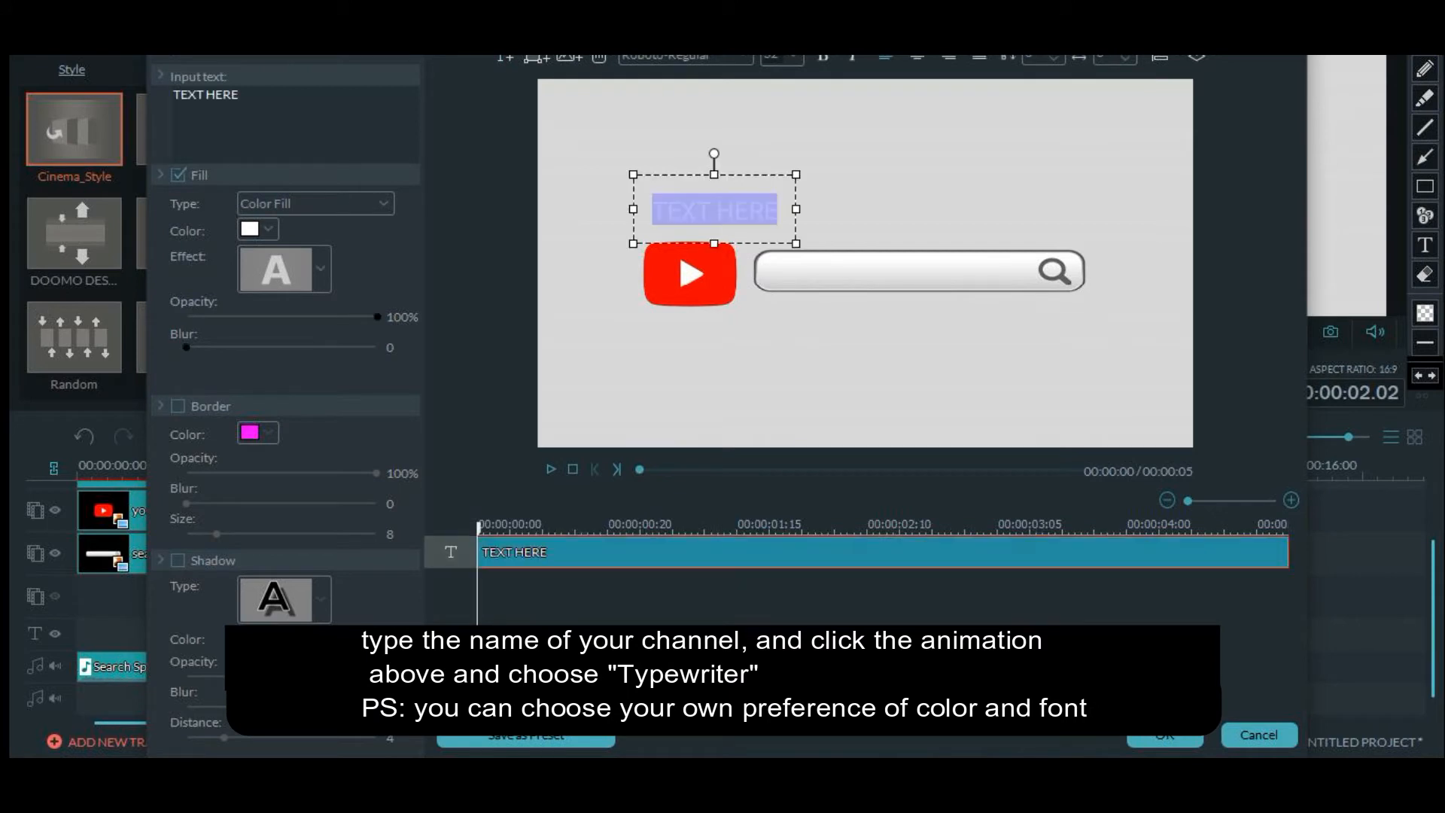
key("BackSpace")
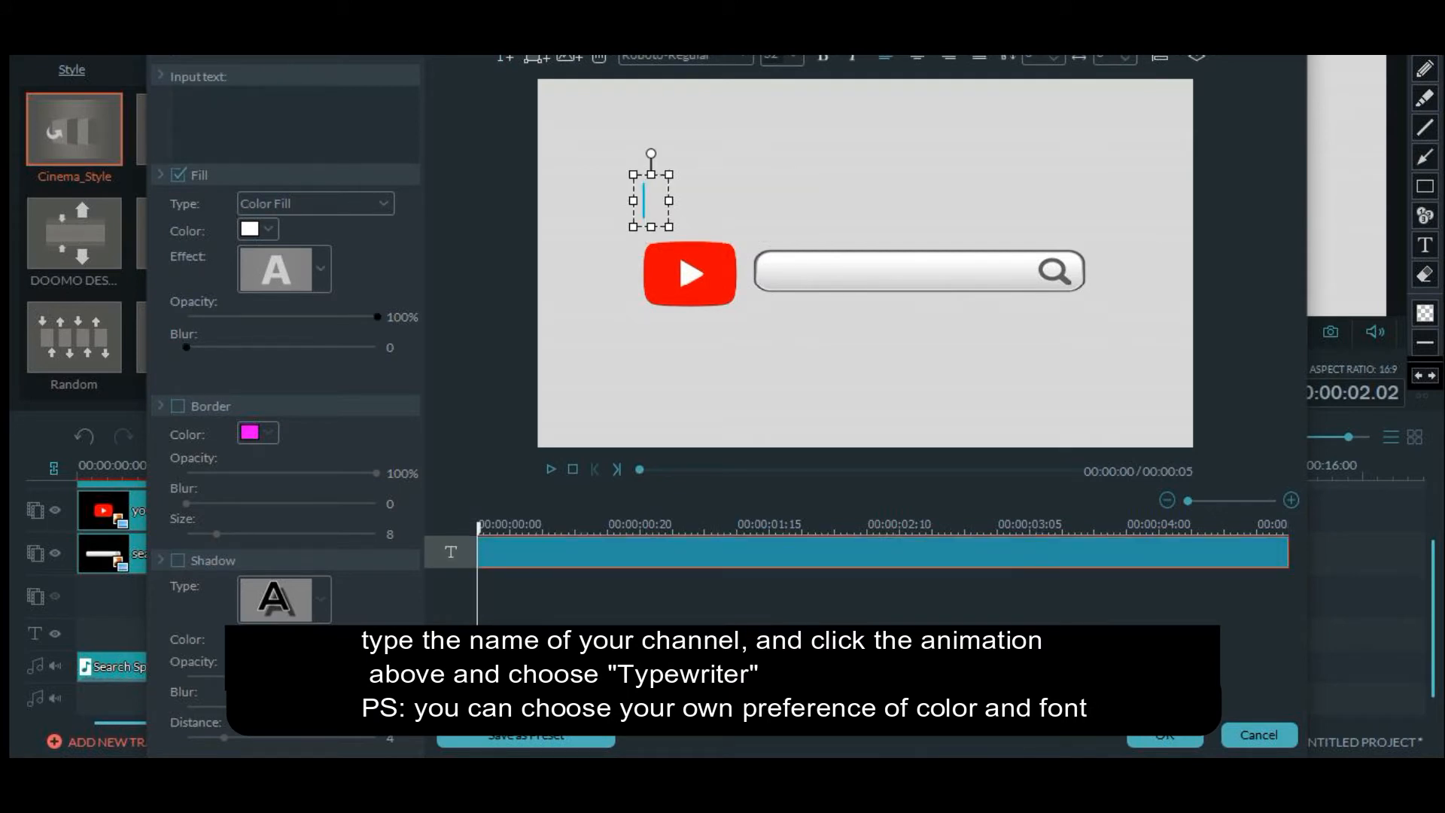
type("VIDE")
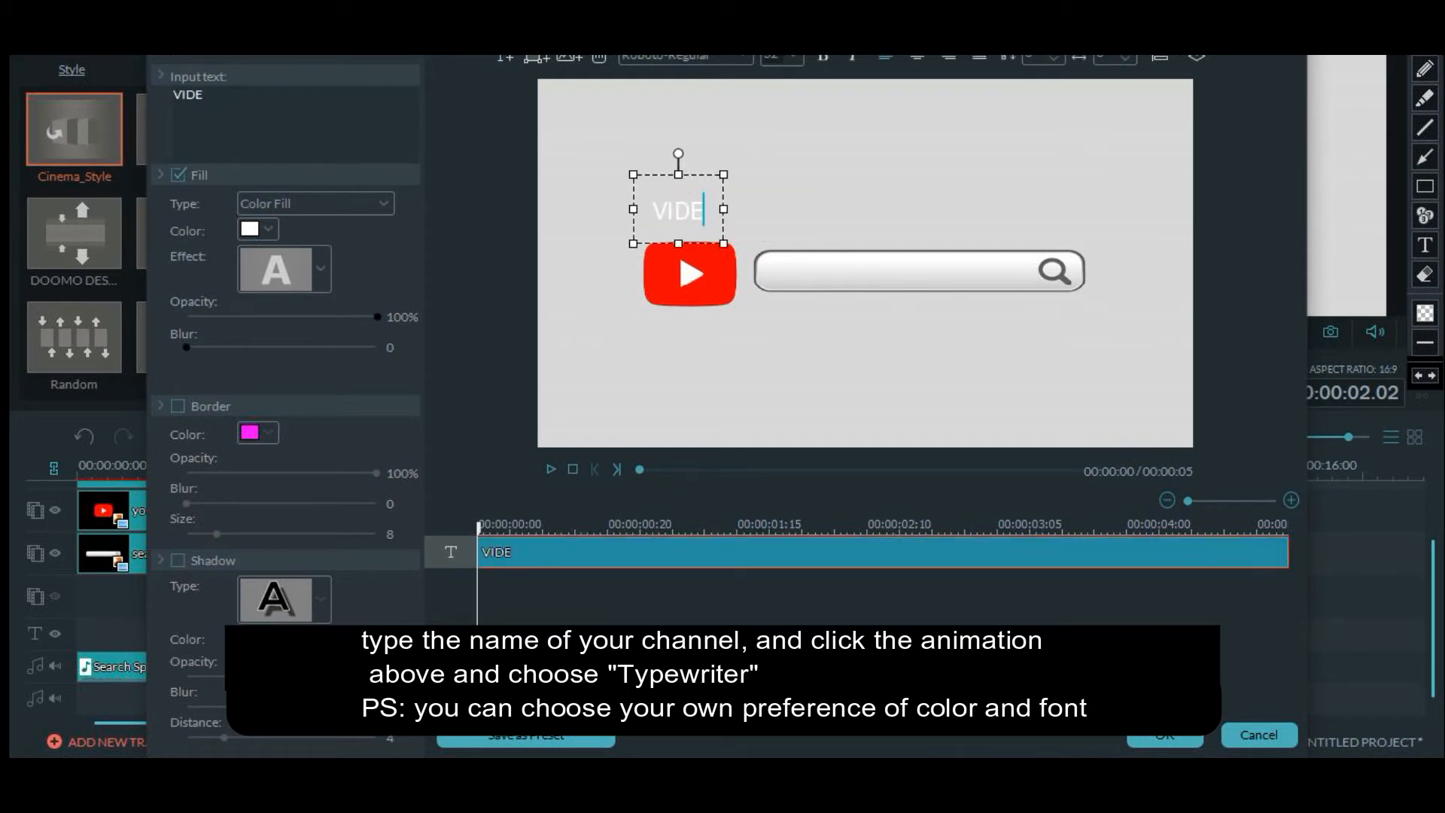
type("OSLAC")
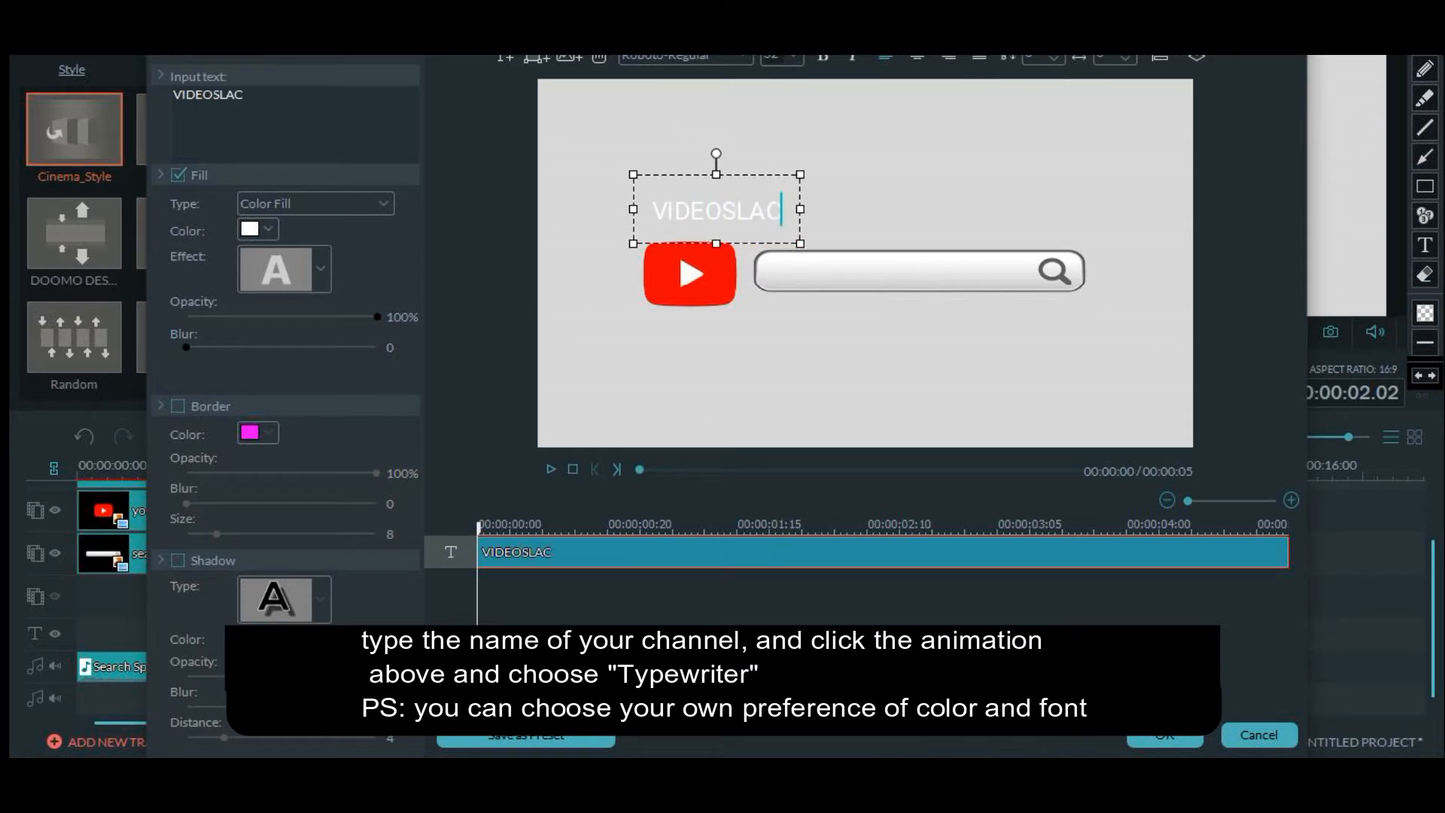
type("K EDITOR")
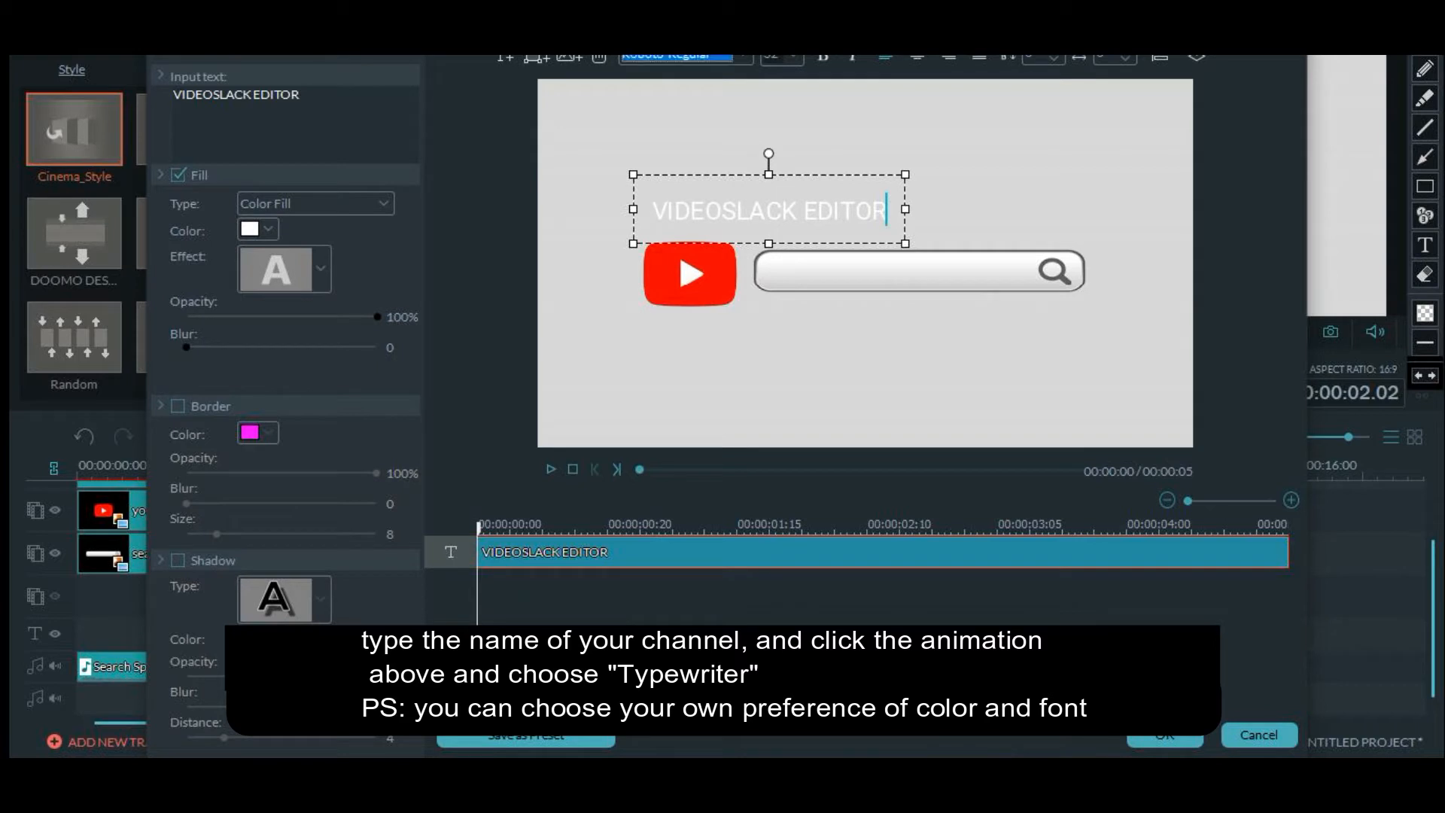
Set the font of the VIDEOSLACK EDITOR text to Microsoft Yi Baiti
left_click(743, 58)
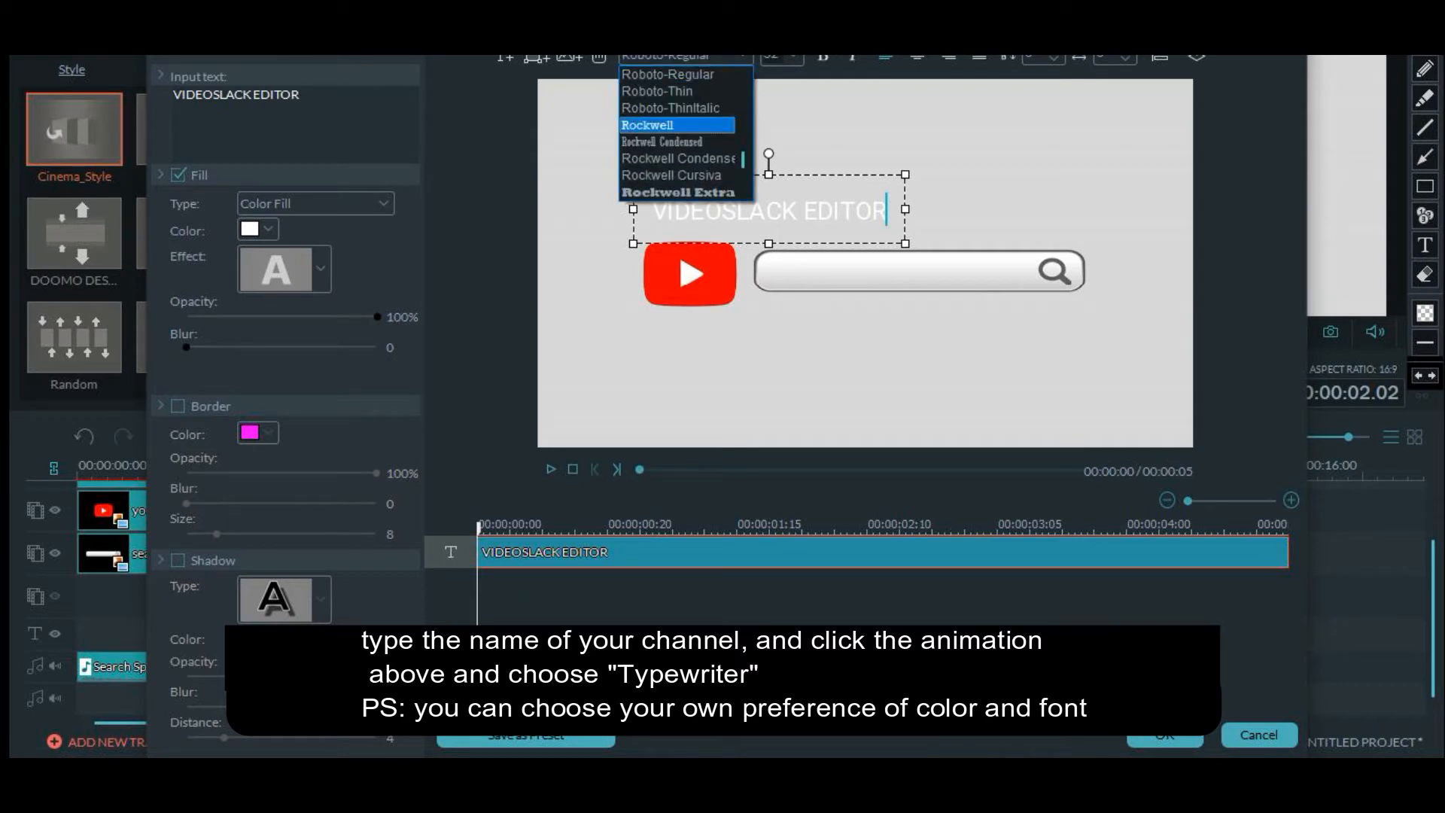
scroll(685, 132, "up", 8)
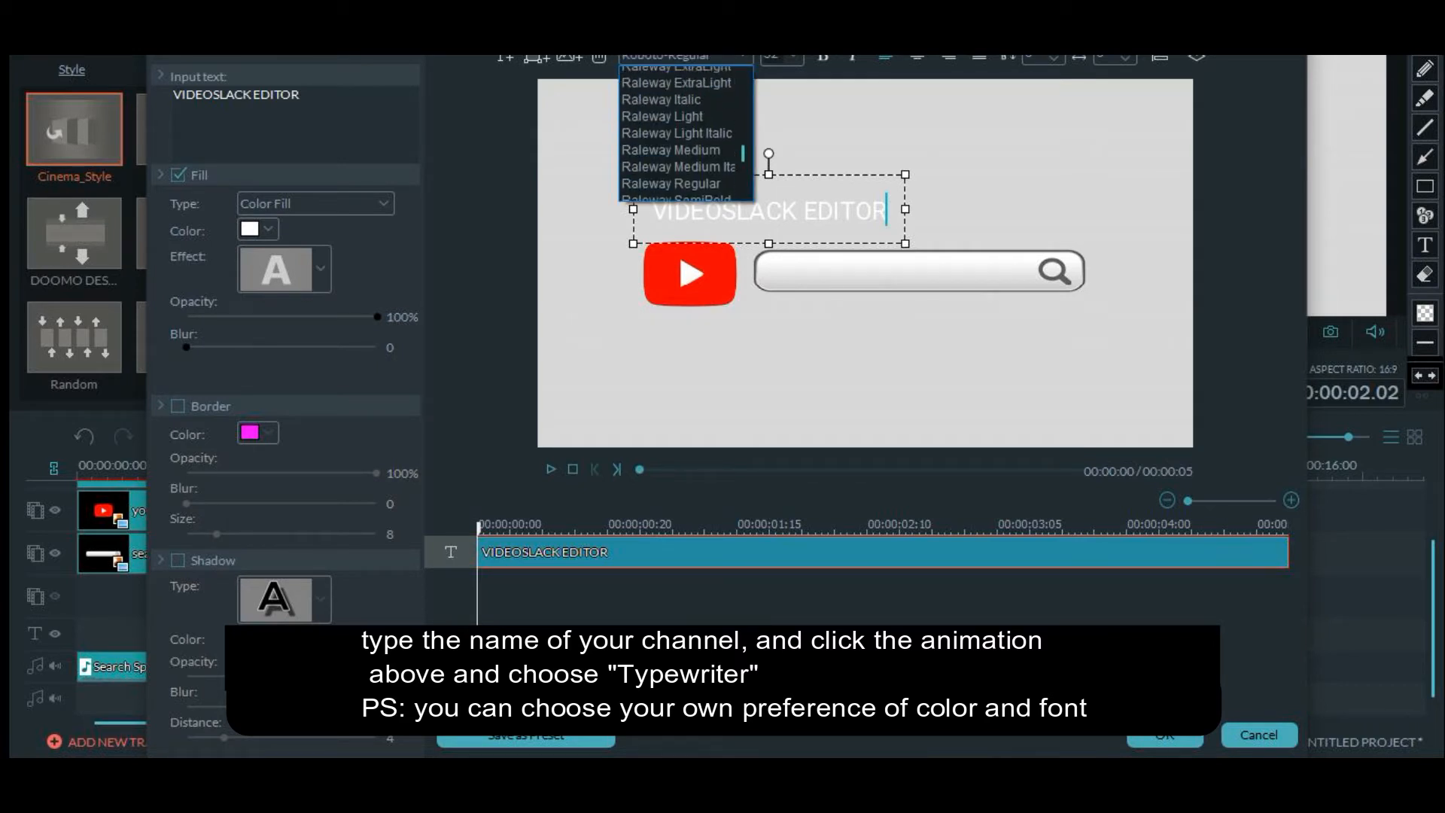
scroll(685, 133, "up", 10)
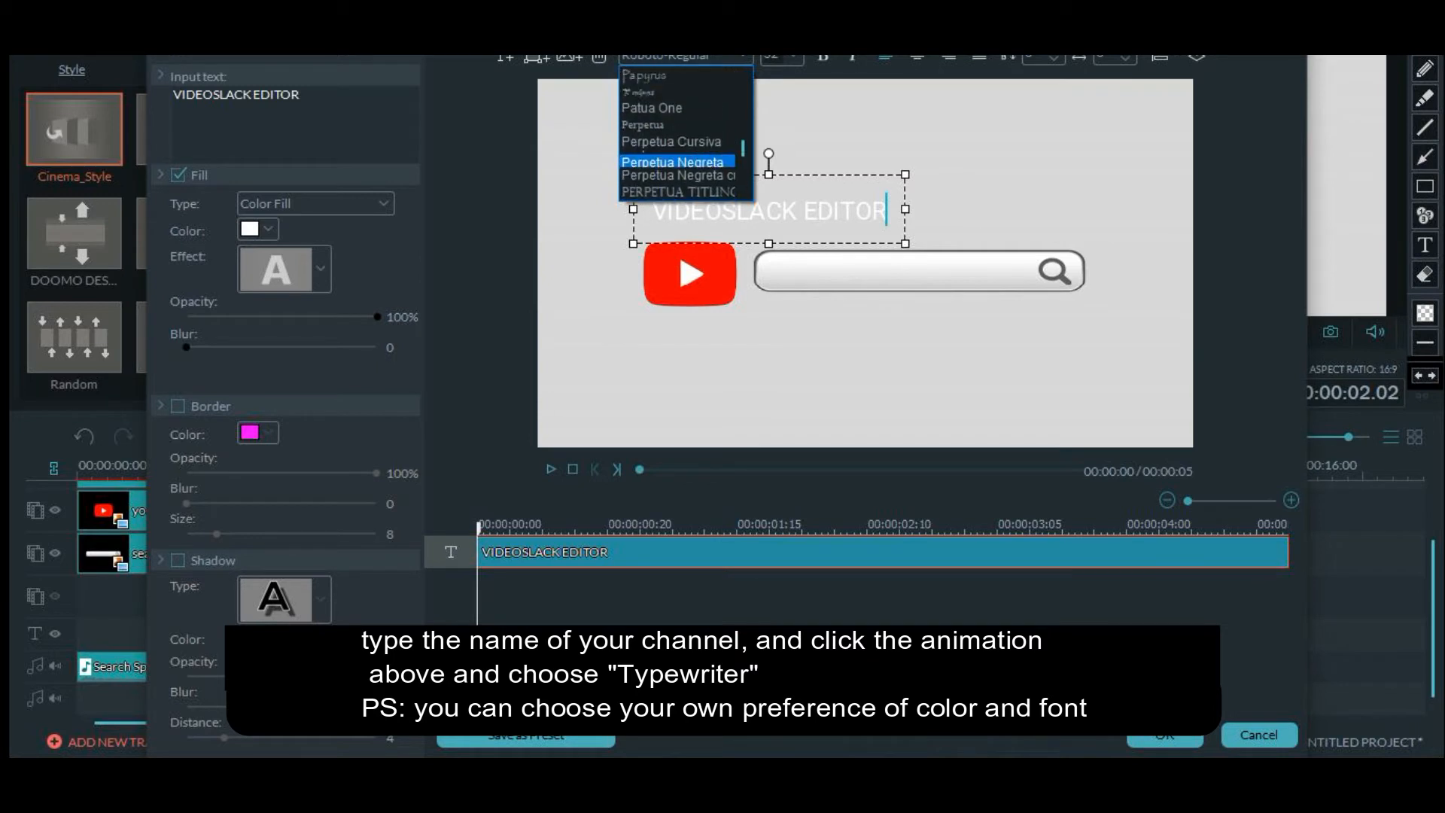
scroll(678, 132, "up", 10)
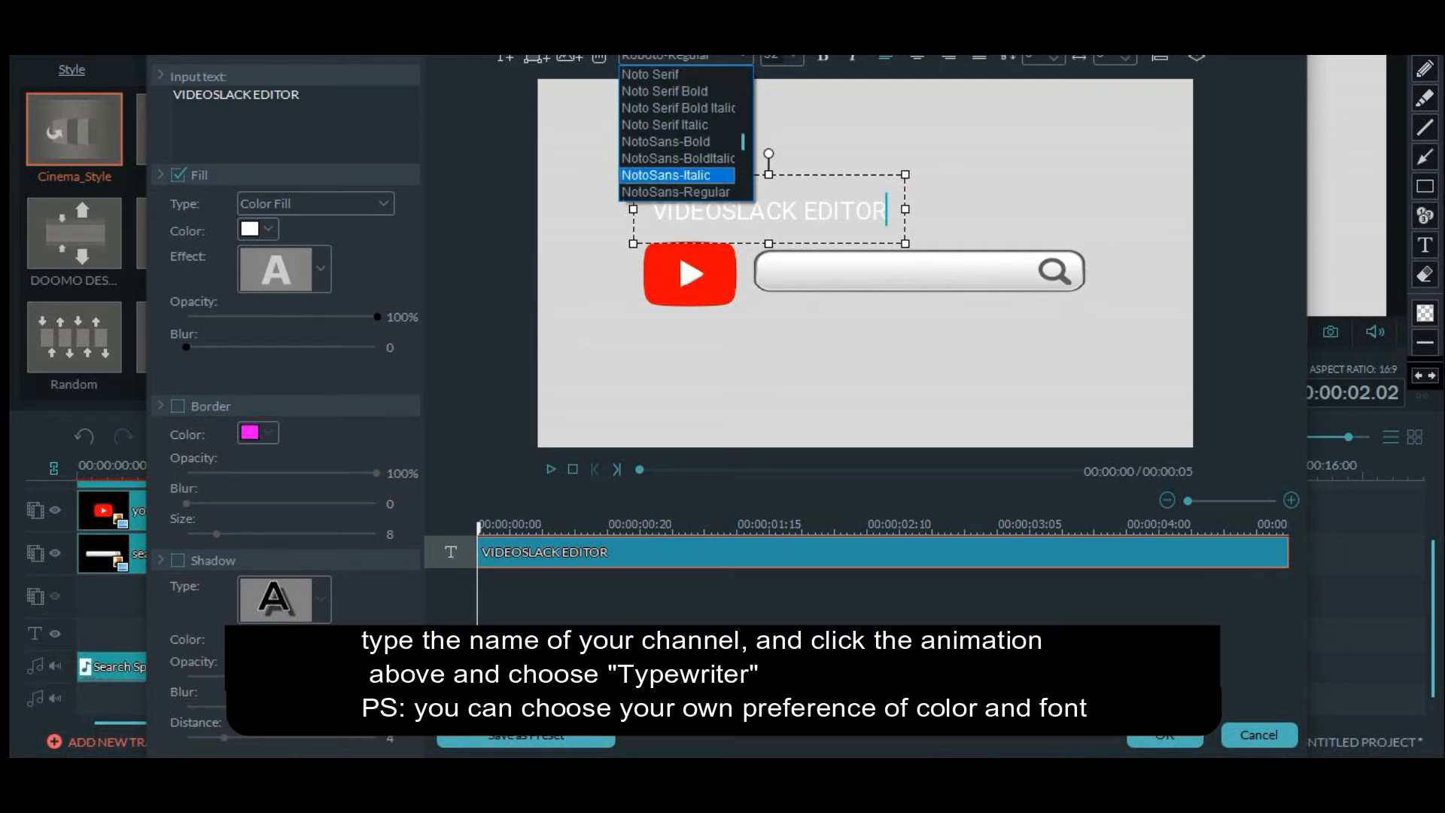
scroll(677, 132, "up", 10)
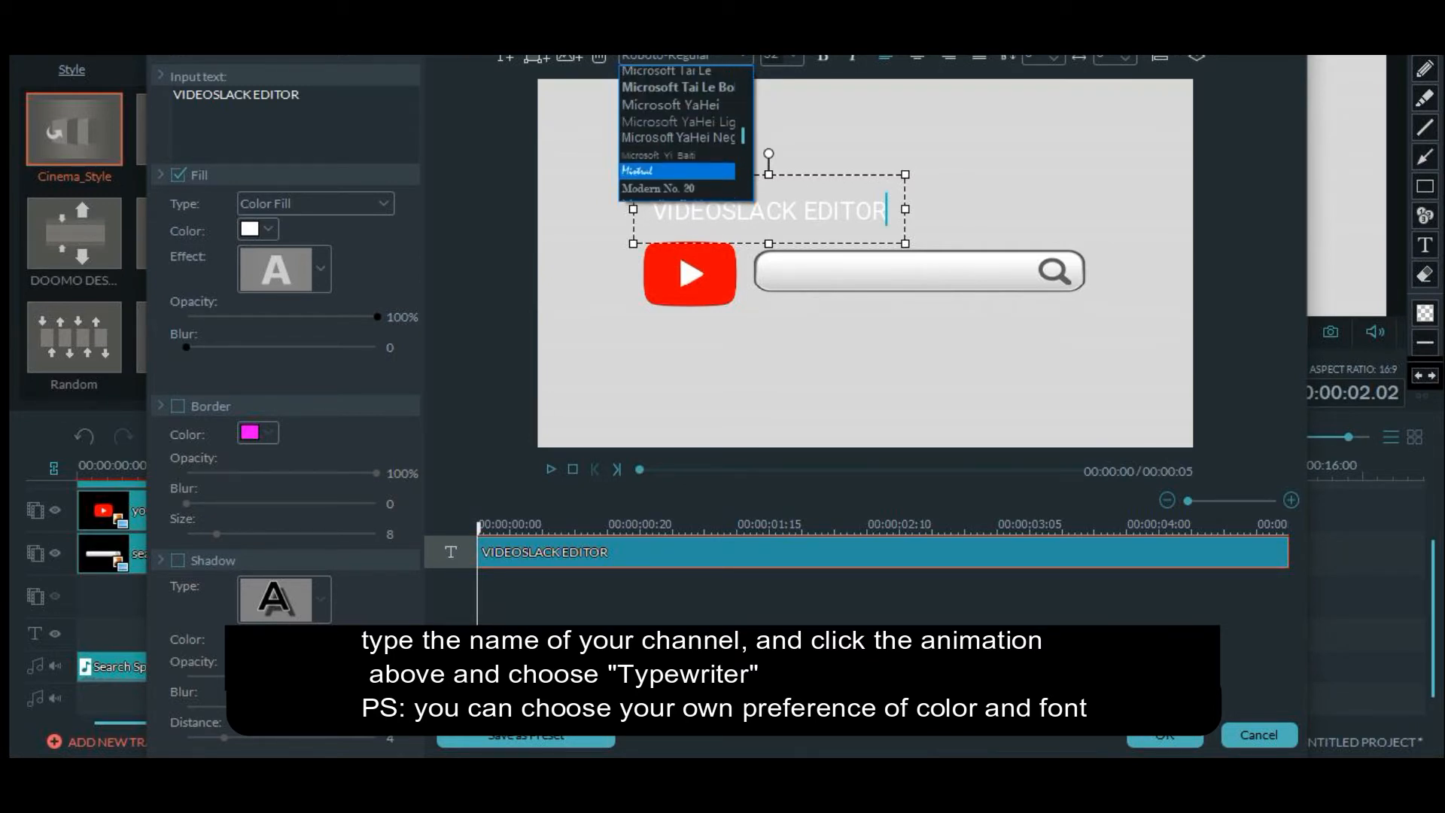
scroll(678, 162, "up", 2)
scroll(678, 157, "down", 2)
left_click(678, 142)
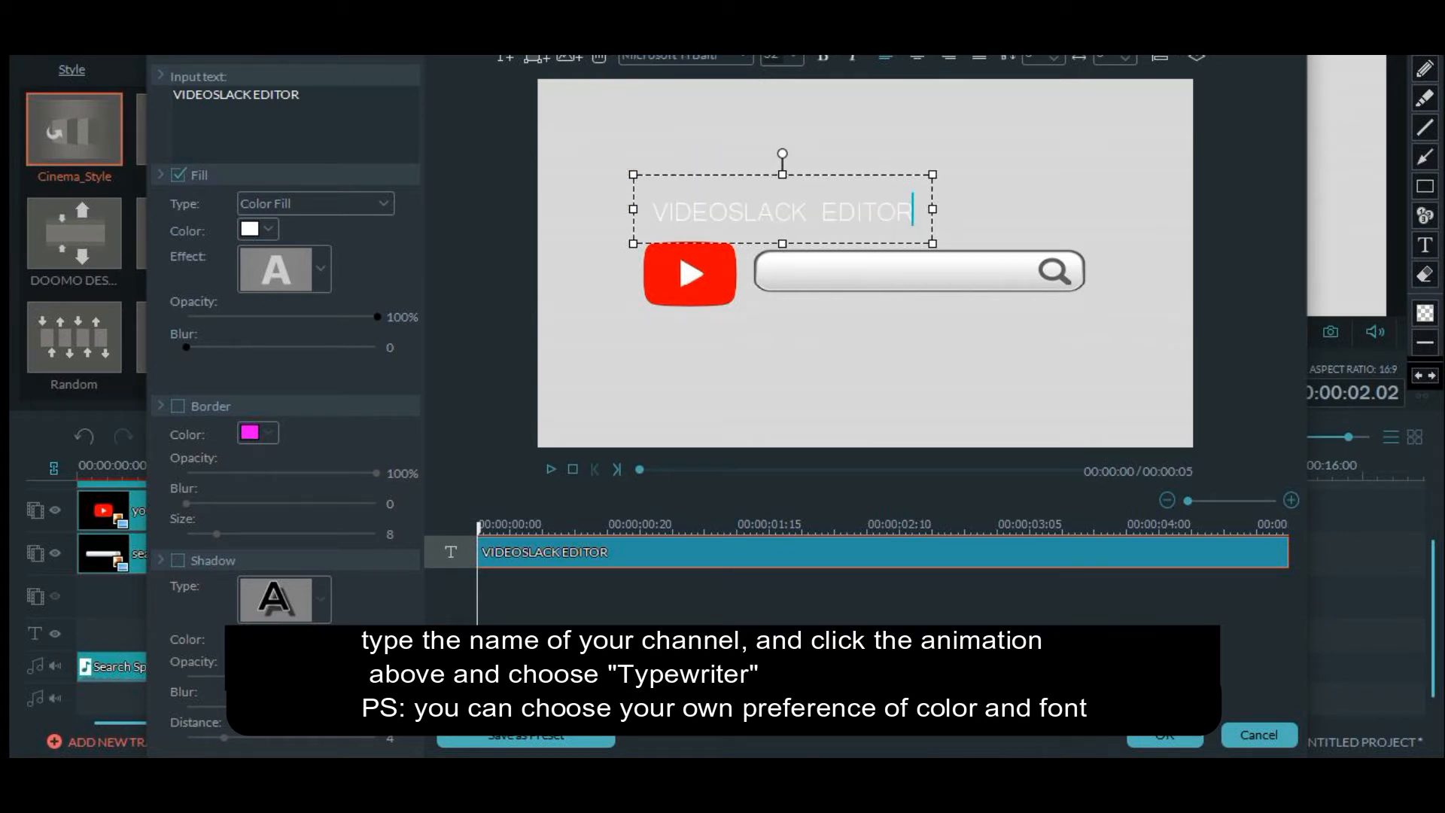
Fill the title text with black and move it onto the search bar
left_click(267, 229)
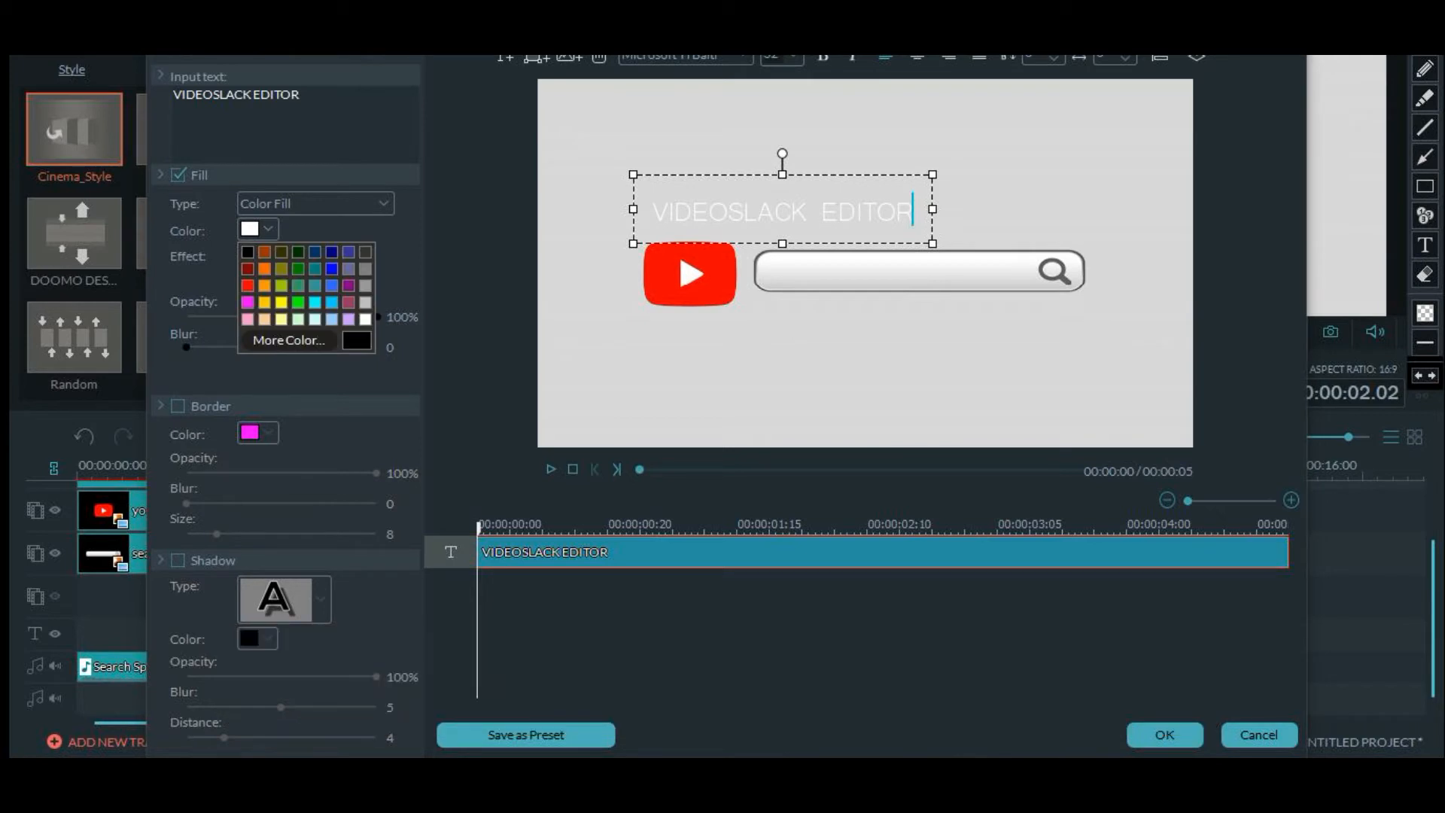
left_click(248, 252)
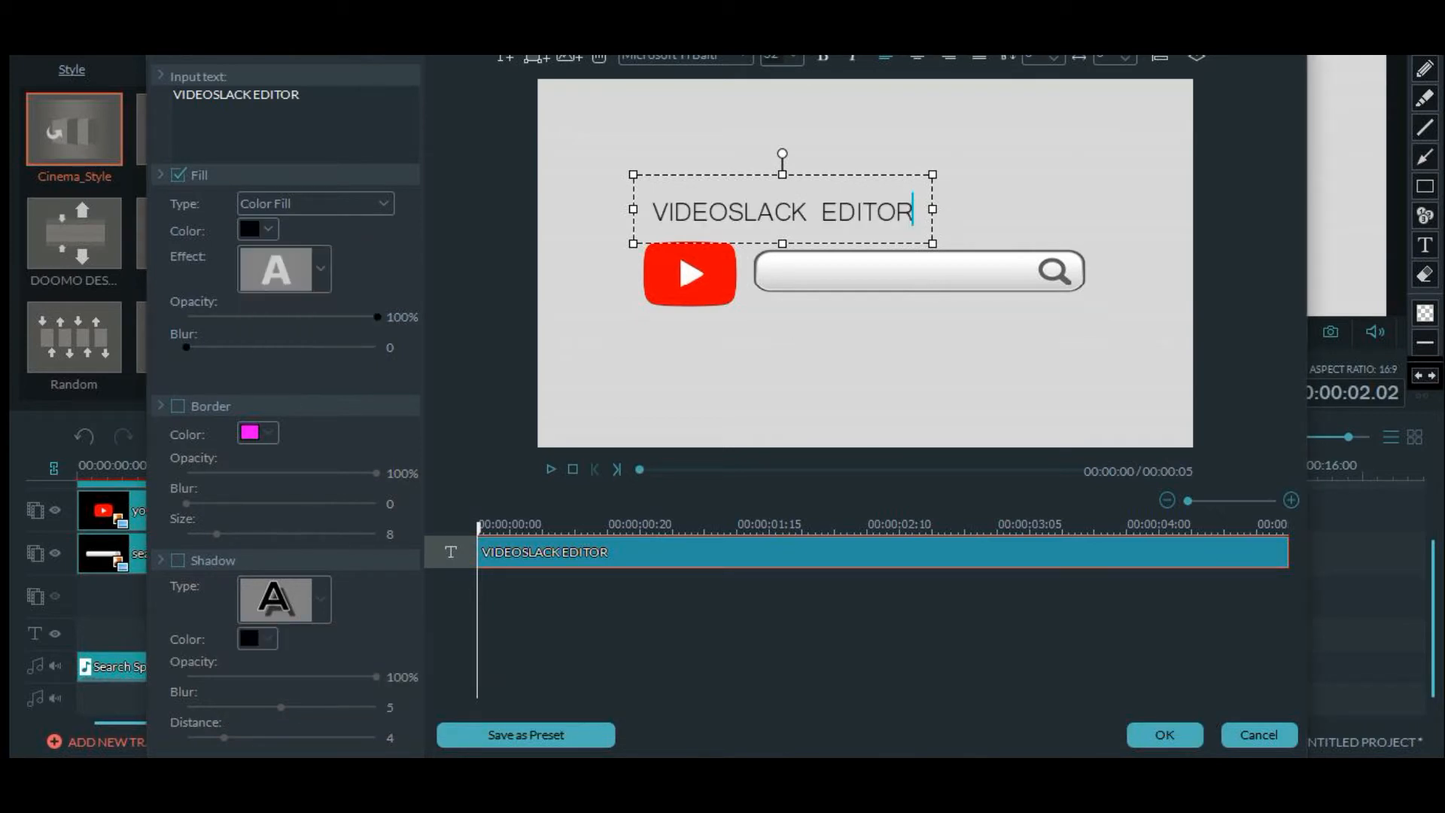
left_click_drag(783, 212, 906, 273)
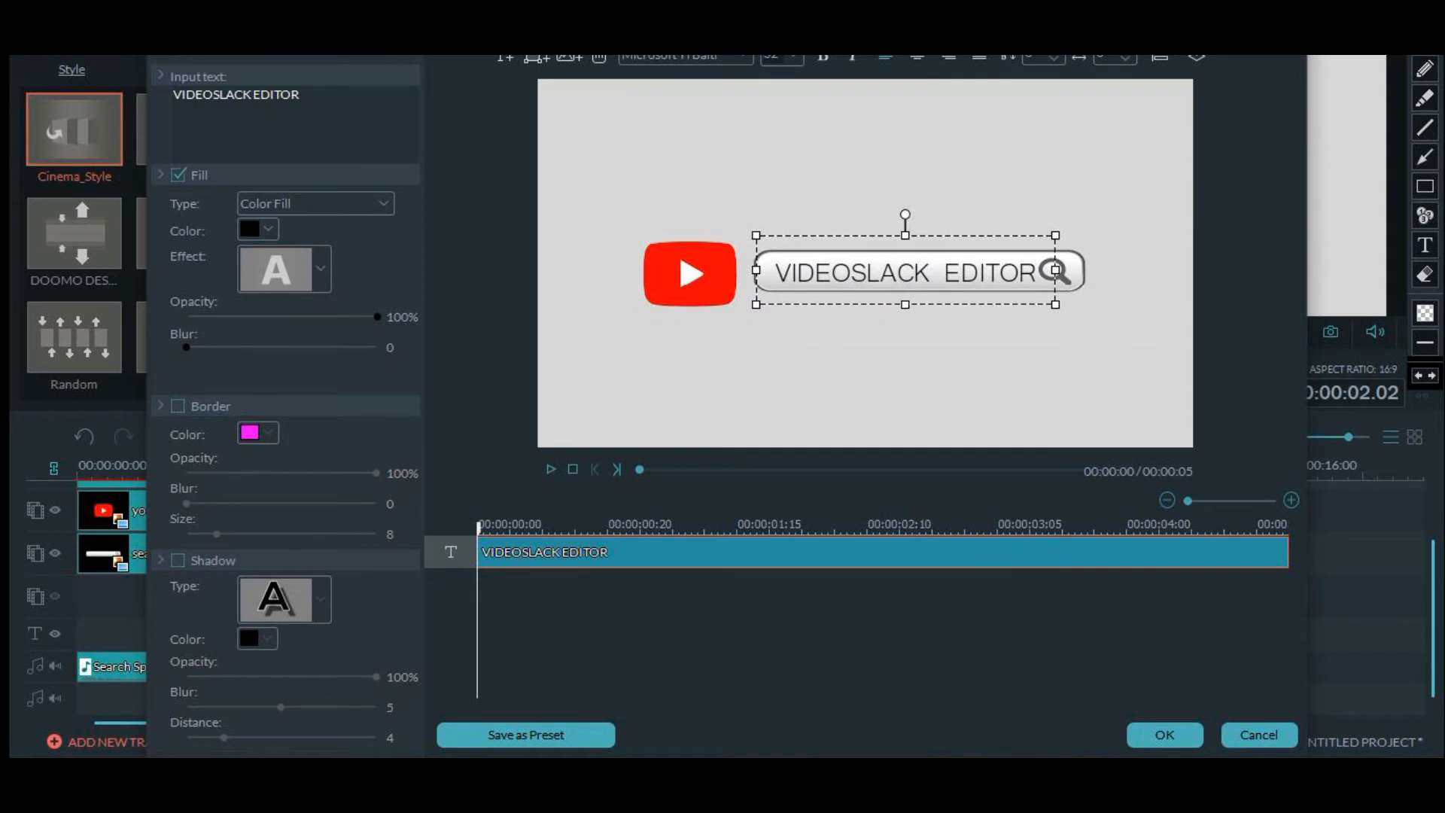
Change the title font to Agency FB and centre the text inside the search bar before the magnifier
left_click(742, 58)
left_click_drag(743, 135, 743, 92)
left_click(641, 126)
left_click_drag(964, 270, 1019, 270)
left_click_drag(887, 271, 909, 271)
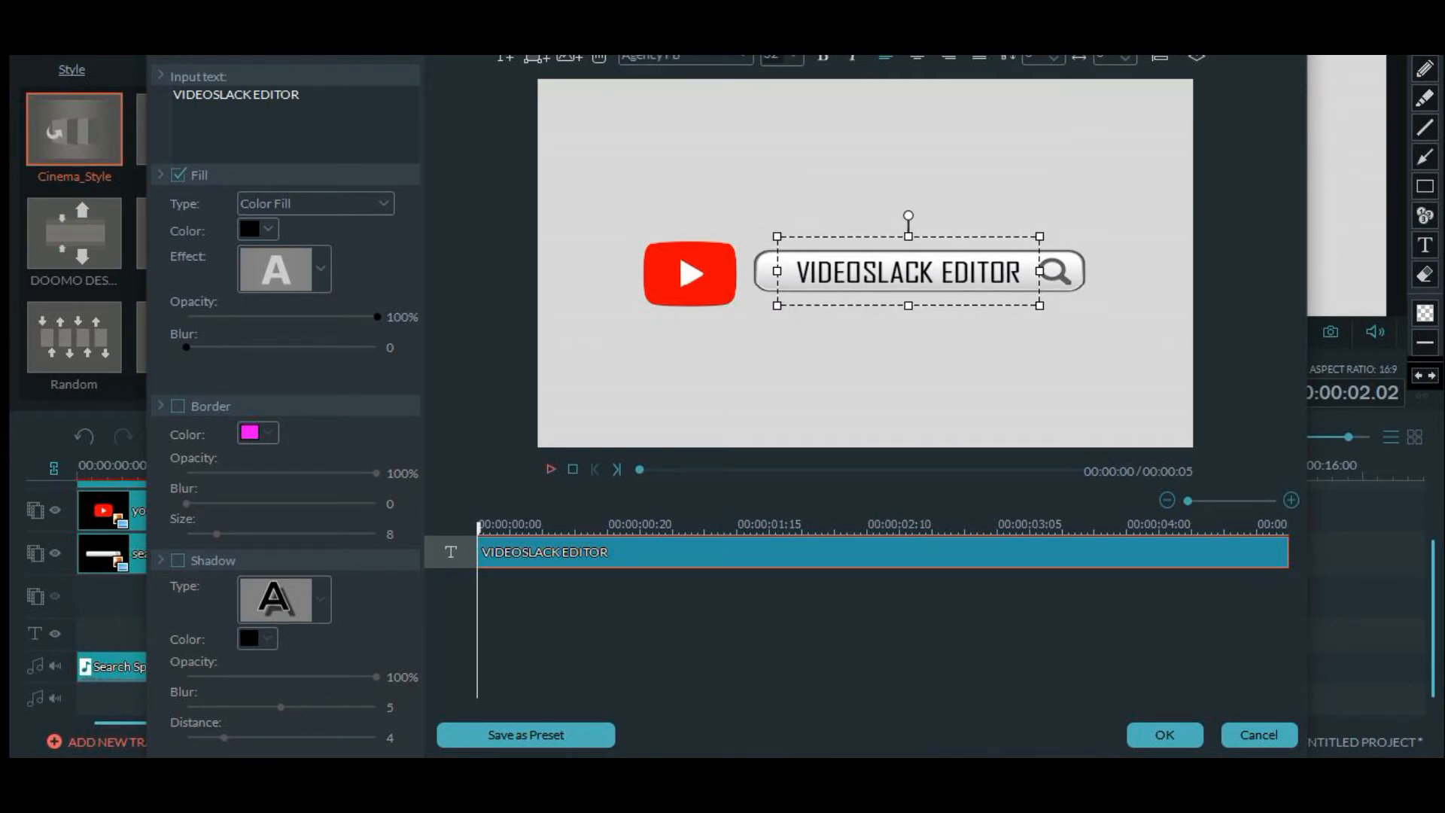
Apply the Type Writer animation to the VIDEOSLACK EDITOR text and accept the title changes
left_click_drag(477, 530, 665, 529)
left_click(374, 47)
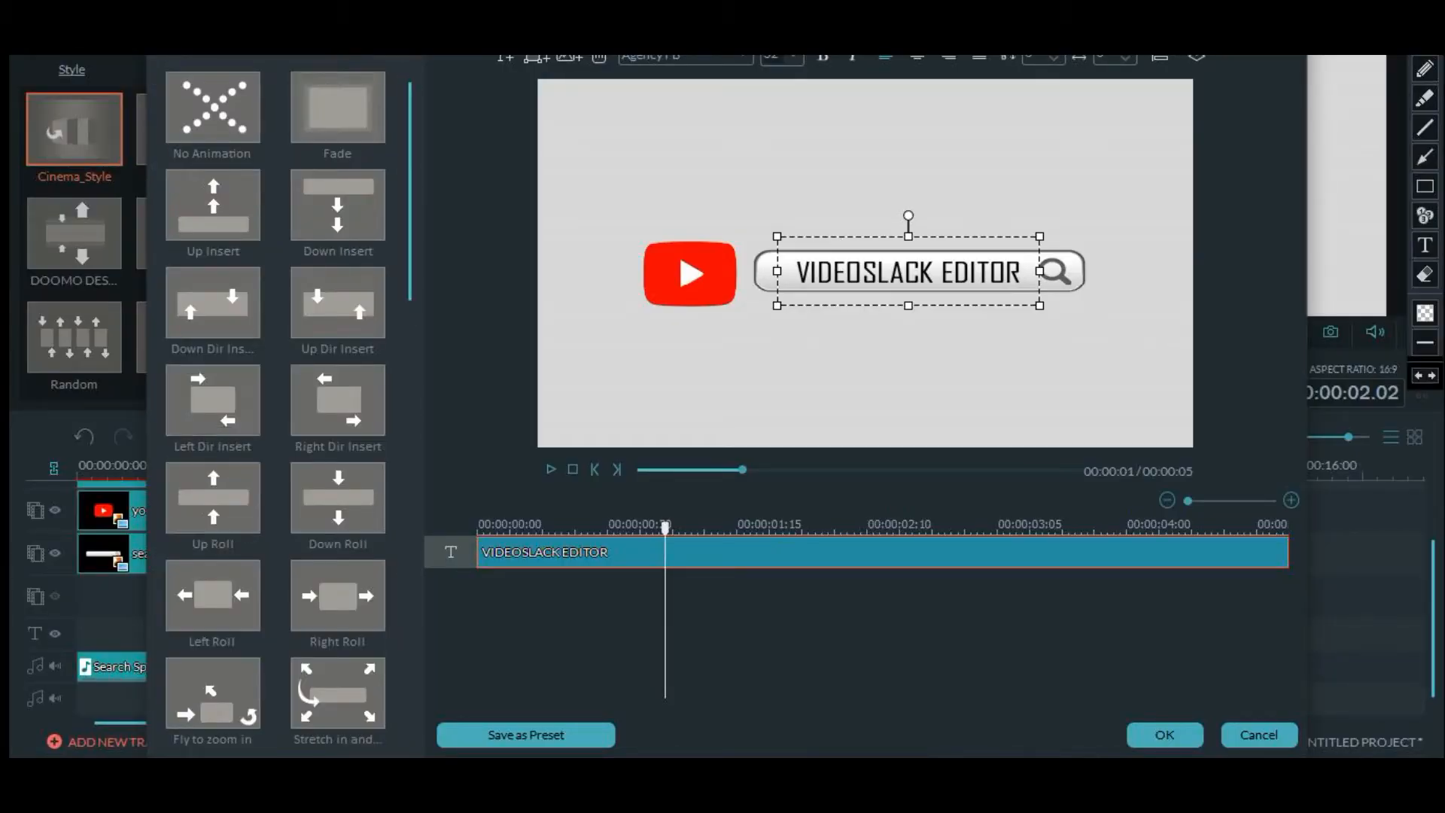
scroll(275, 406, "down", 1)
scroll(275, 407, "down", 12)
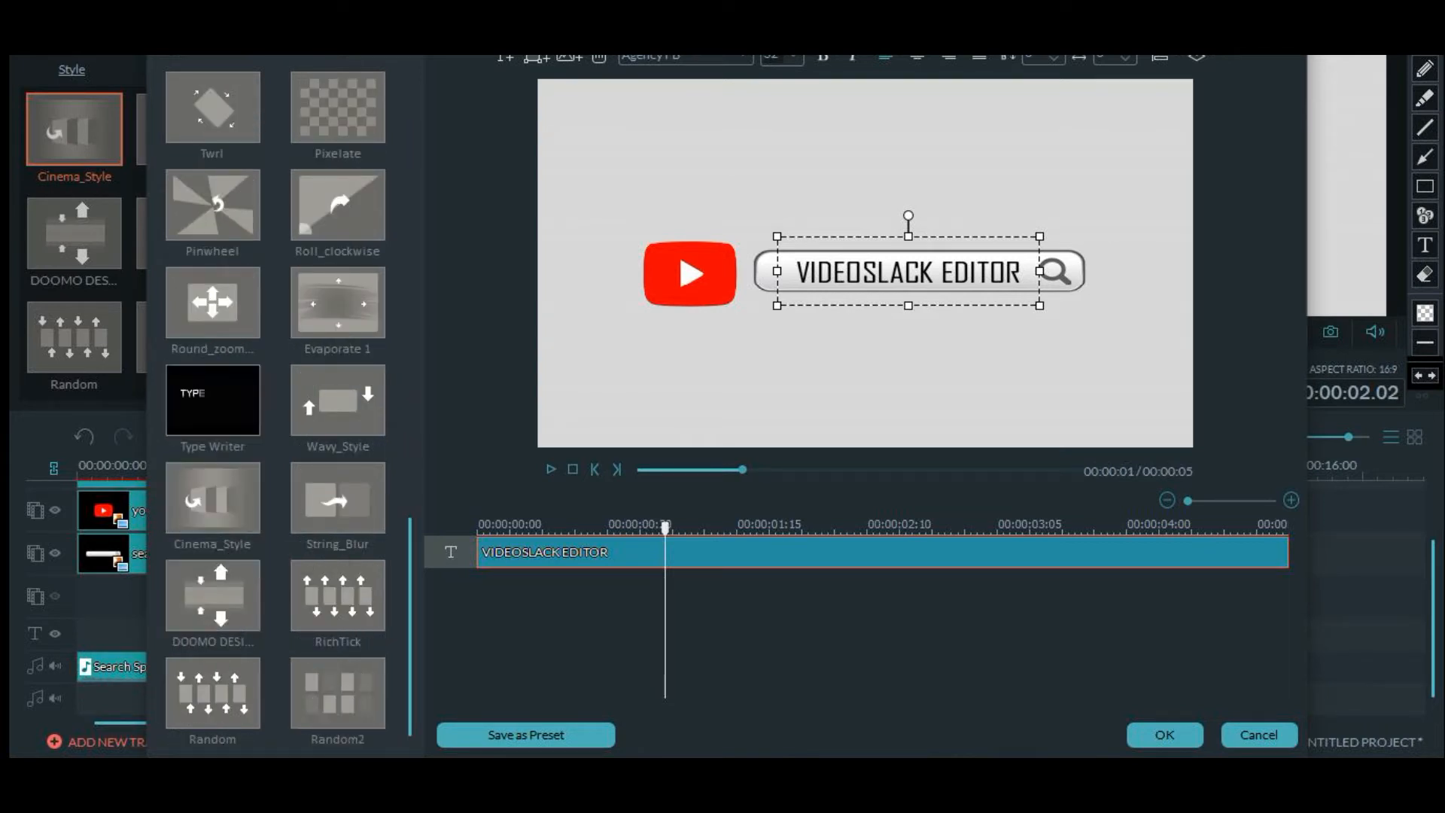
double_click(222, 422)
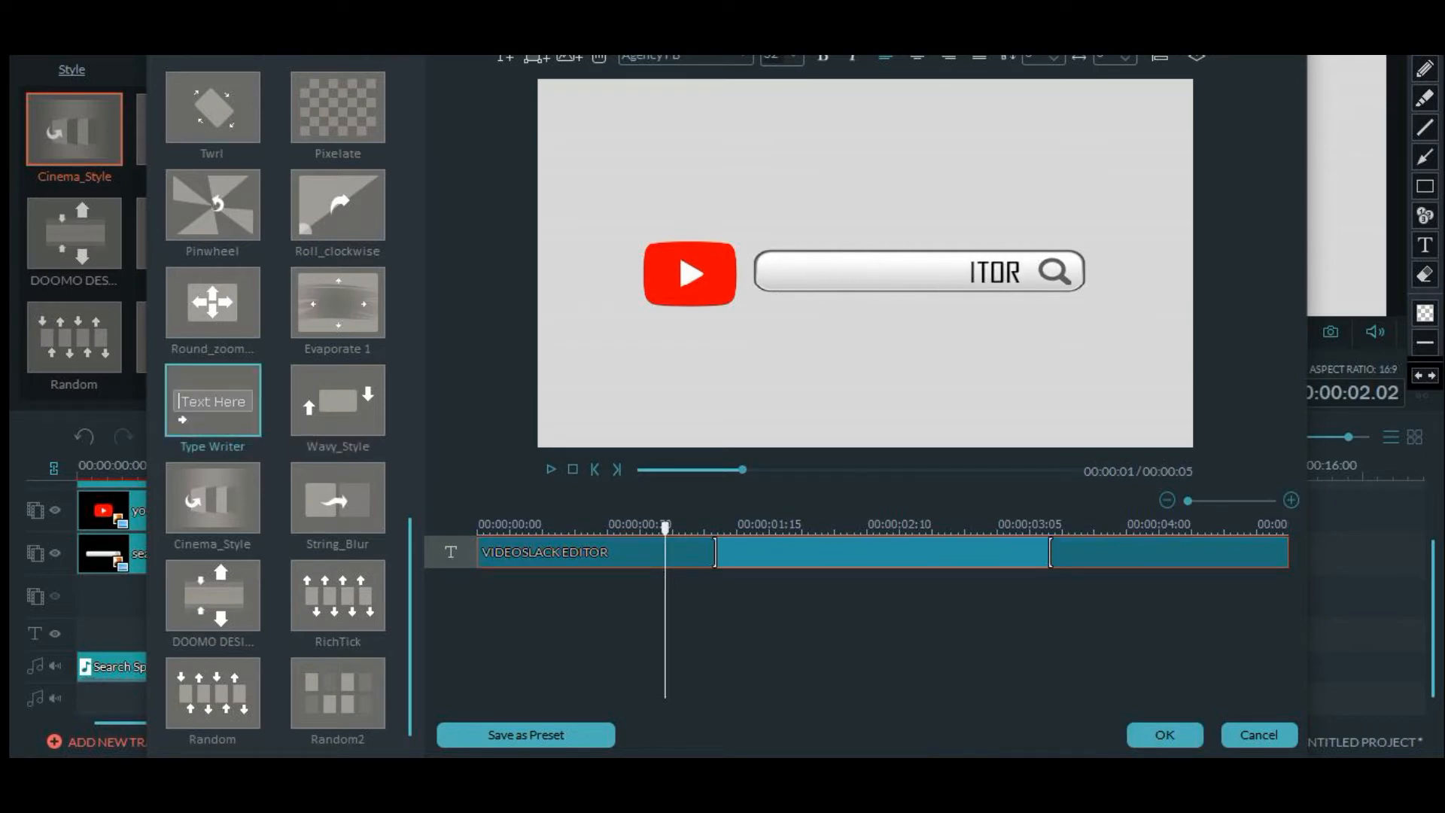
left_click(1165, 735)
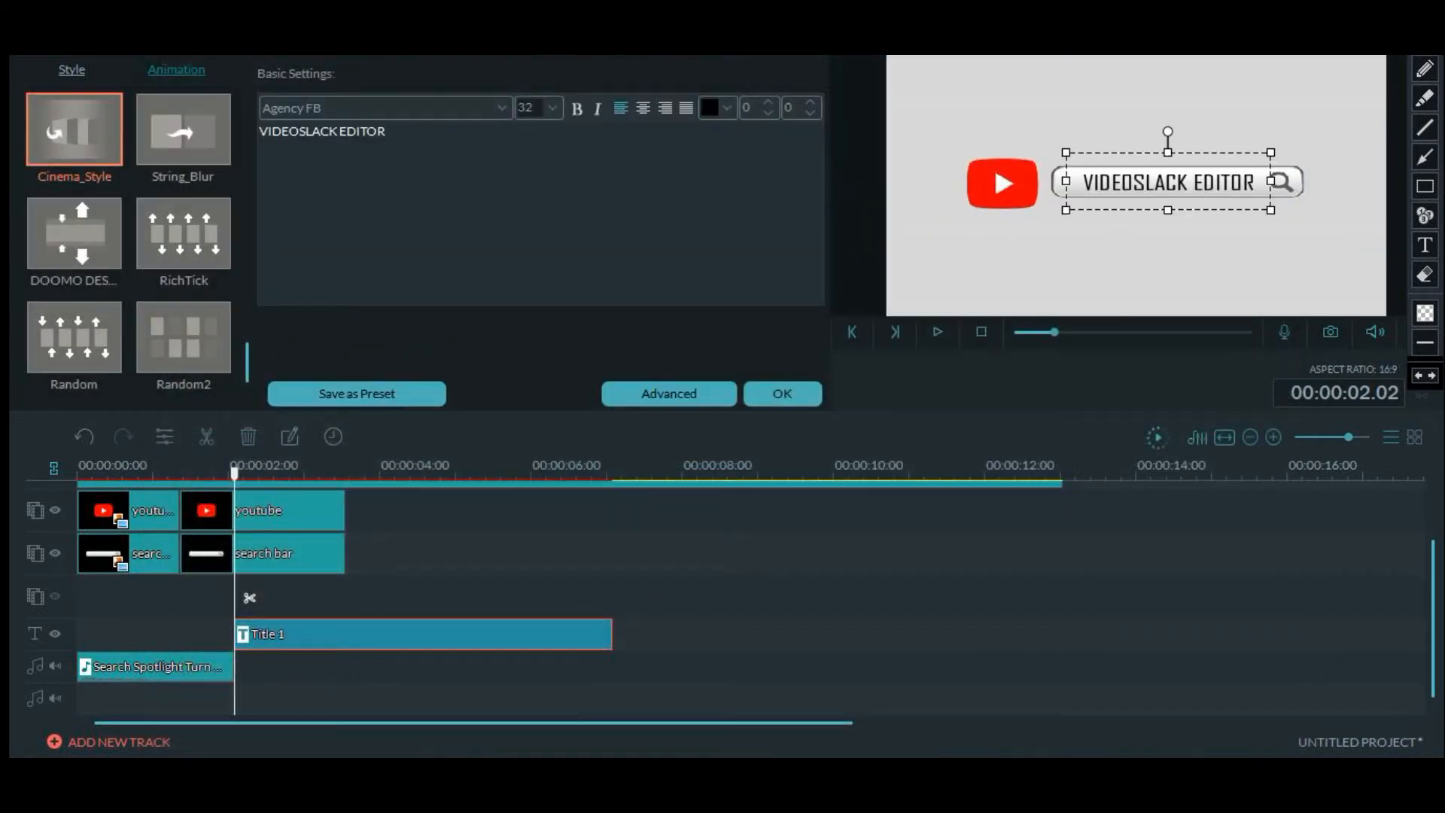
Play the intro from 00:00:00.00 until the channel name starts typing in the search bar
left_click_drag(234, 473, 77, 474)
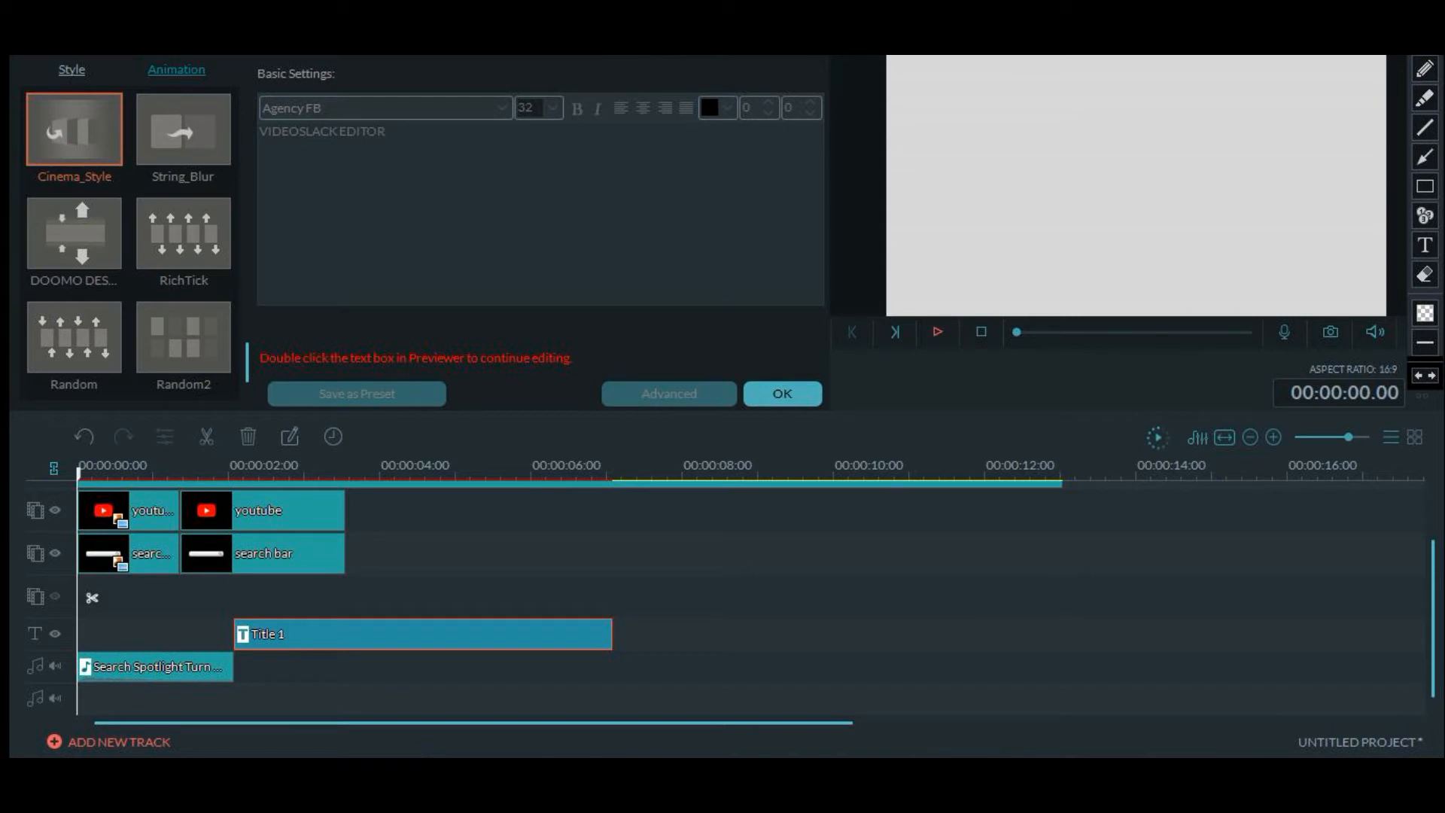
left_click(938, 332)
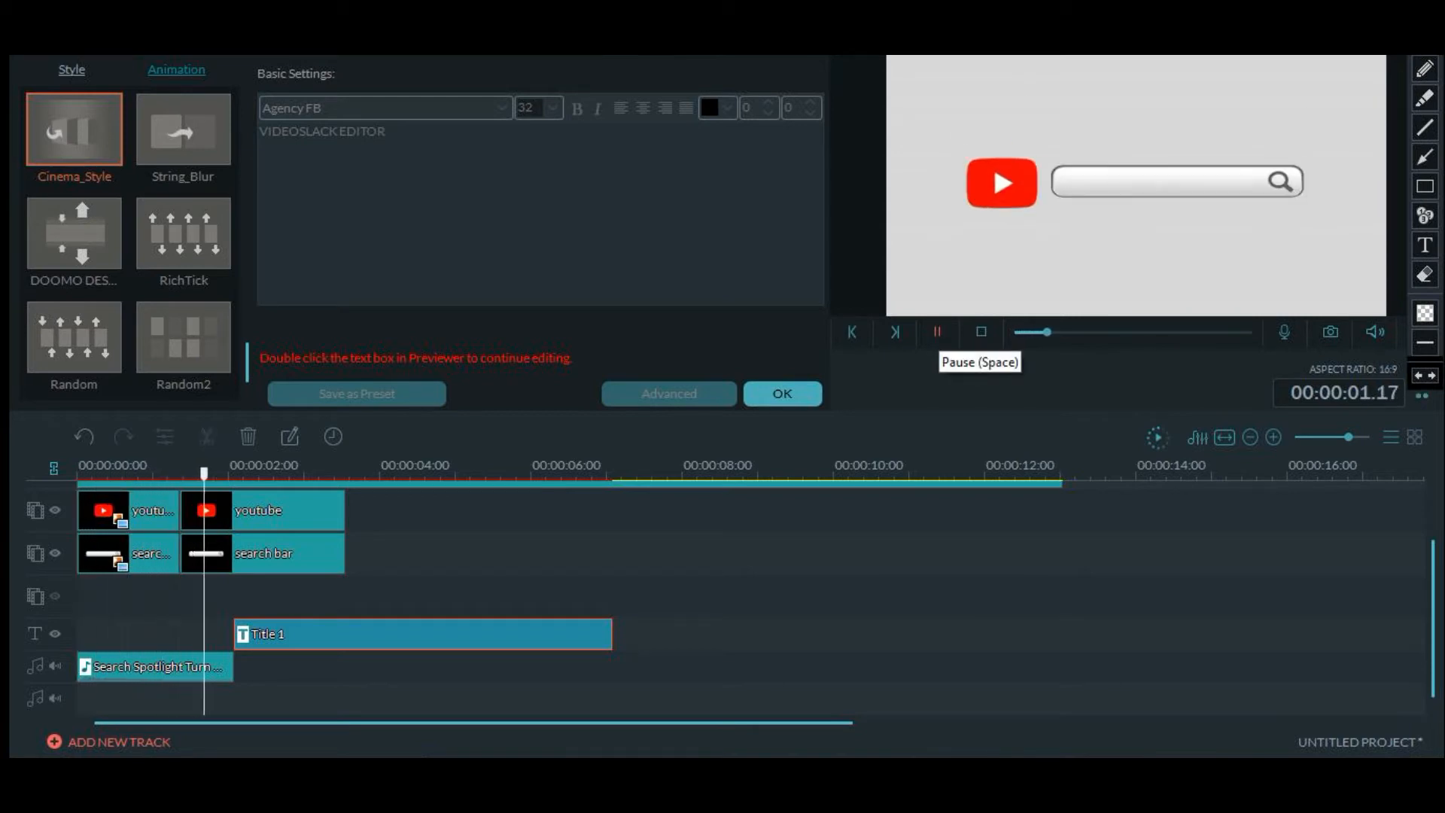
key("space")
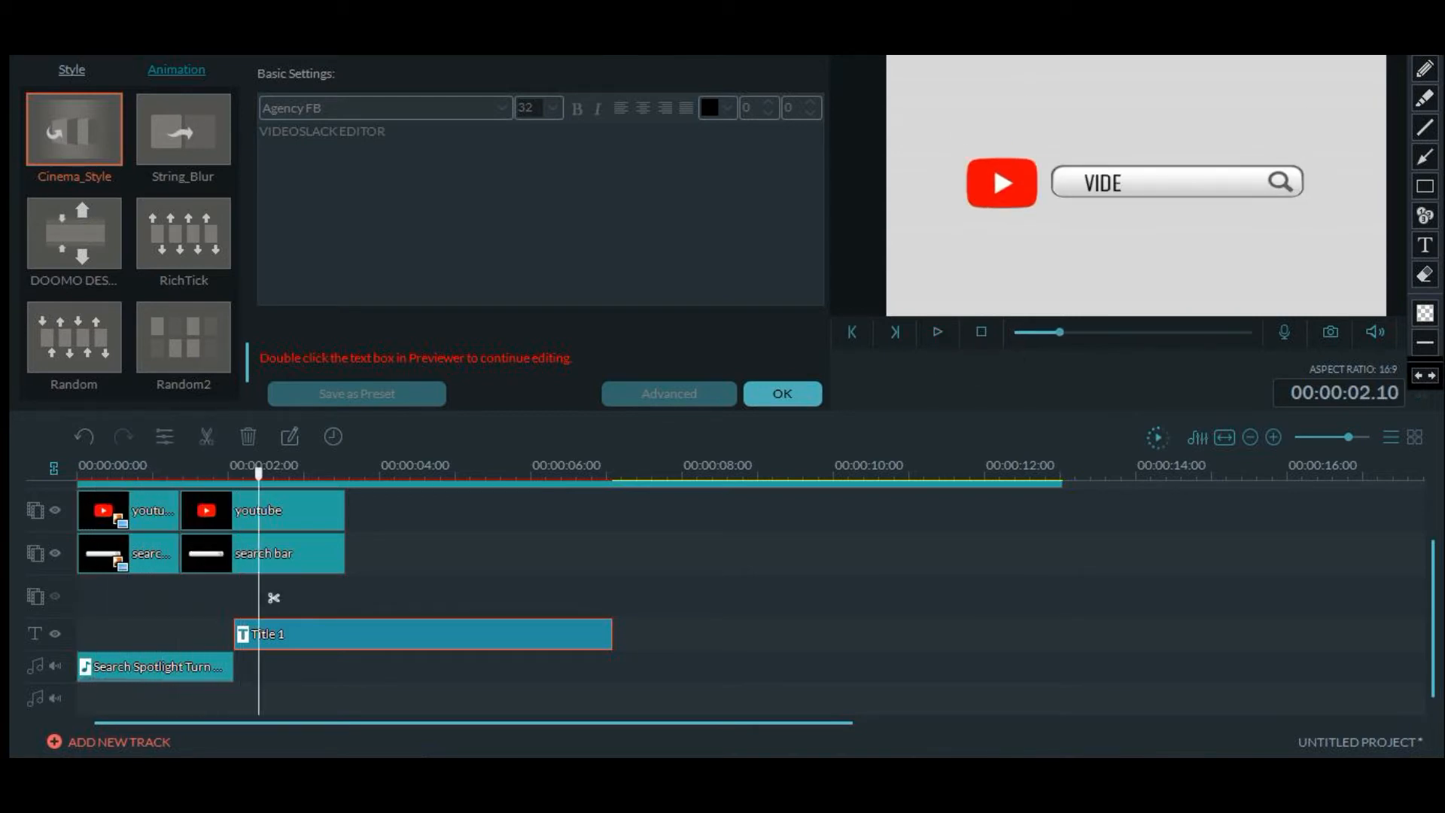
Move the title clip to start at 00:00:01.09 and trim the Search Spotlight sound effect to 00:00:01.04
left_click_drag(274, 634, 165, 667)
double_click(218, 667)
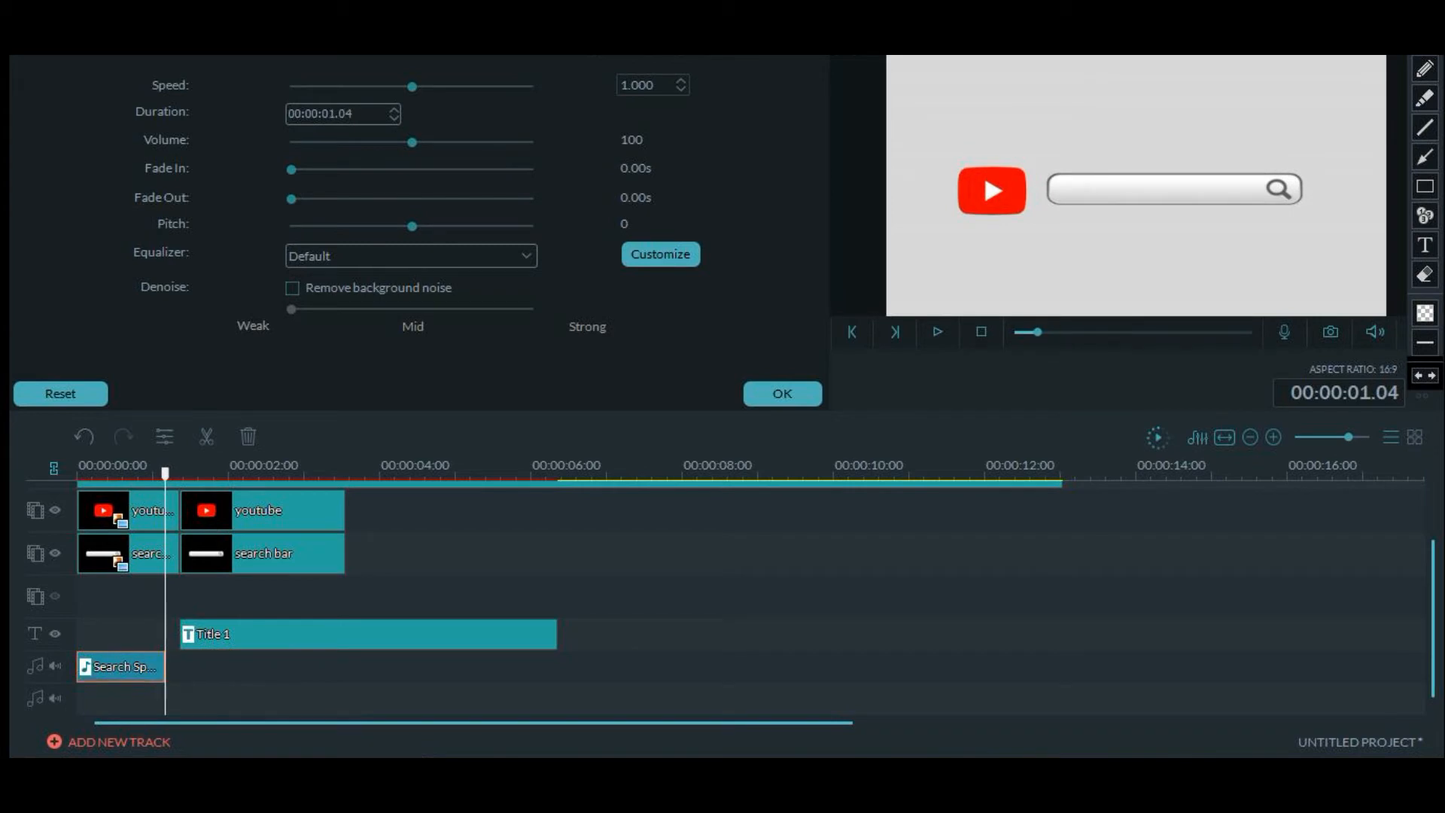
left_click_drag(165, 473, 77, 474)
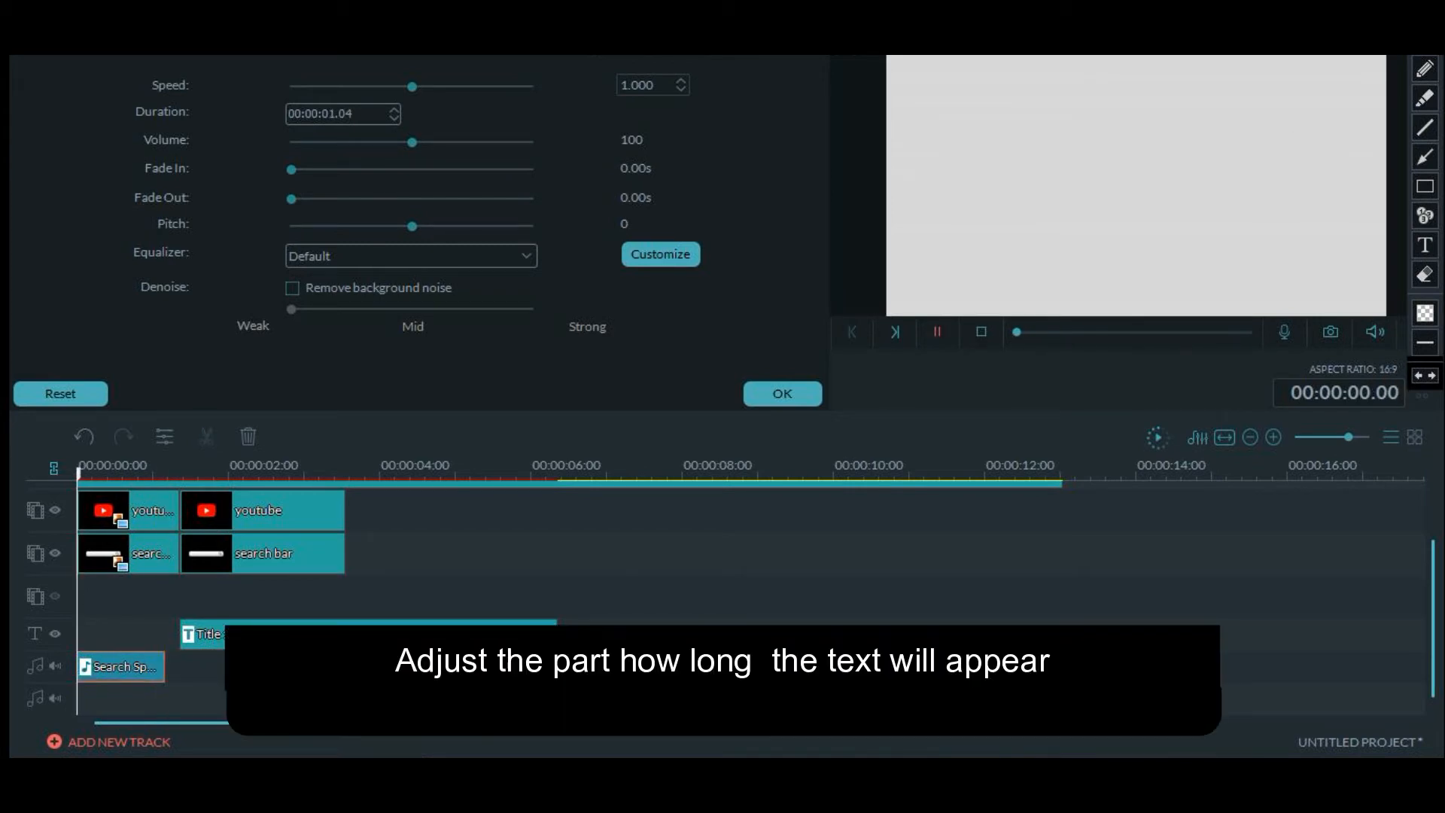
left_click(937, 331)
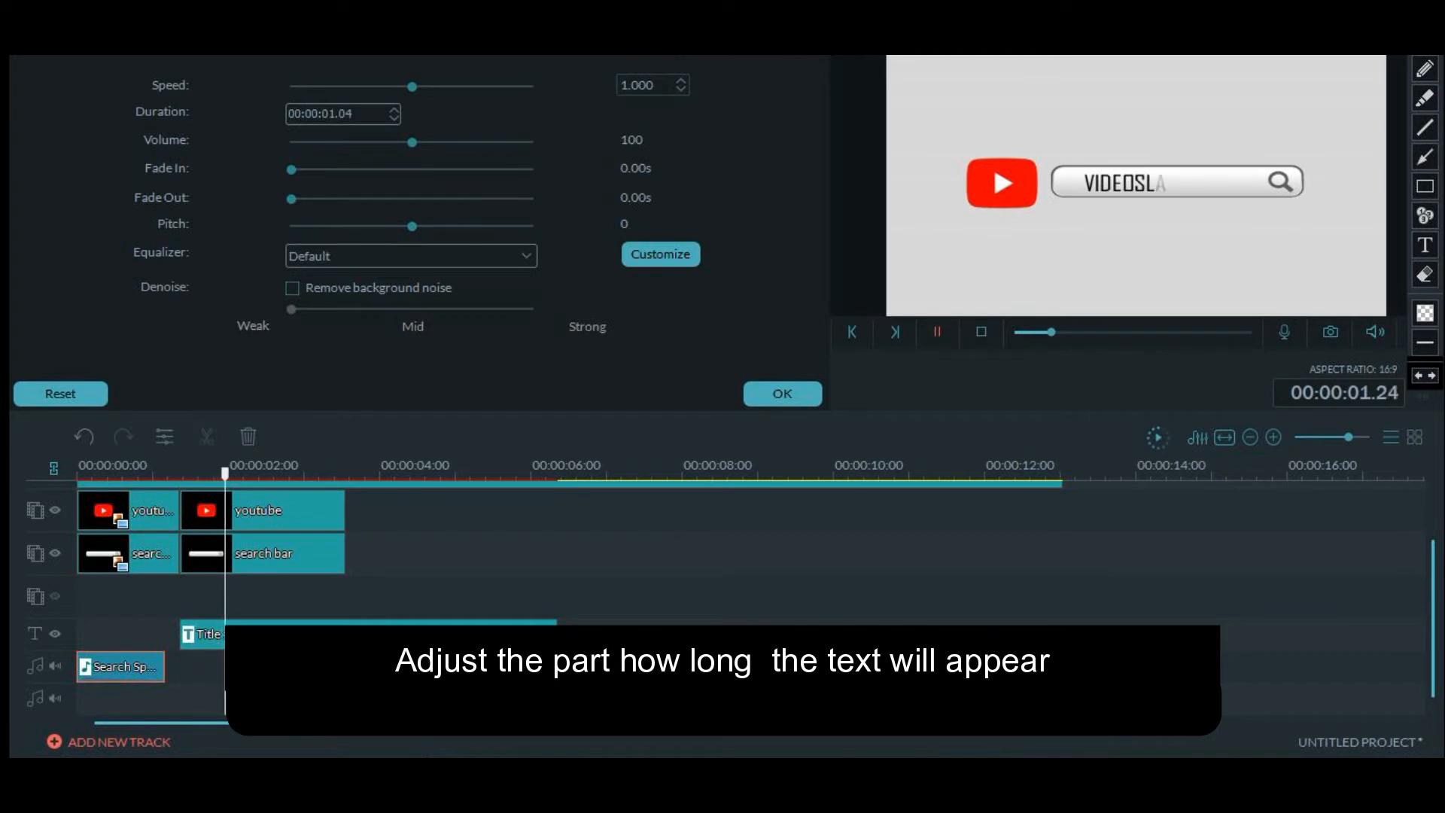
left_click(938, 331)
In the advanced editor, try to shorten the title's entry animation to just before 00:00:00:20 and extend its hold to the end
double_click(301, 635)
left_click_drag(556, 636, 555, 636)
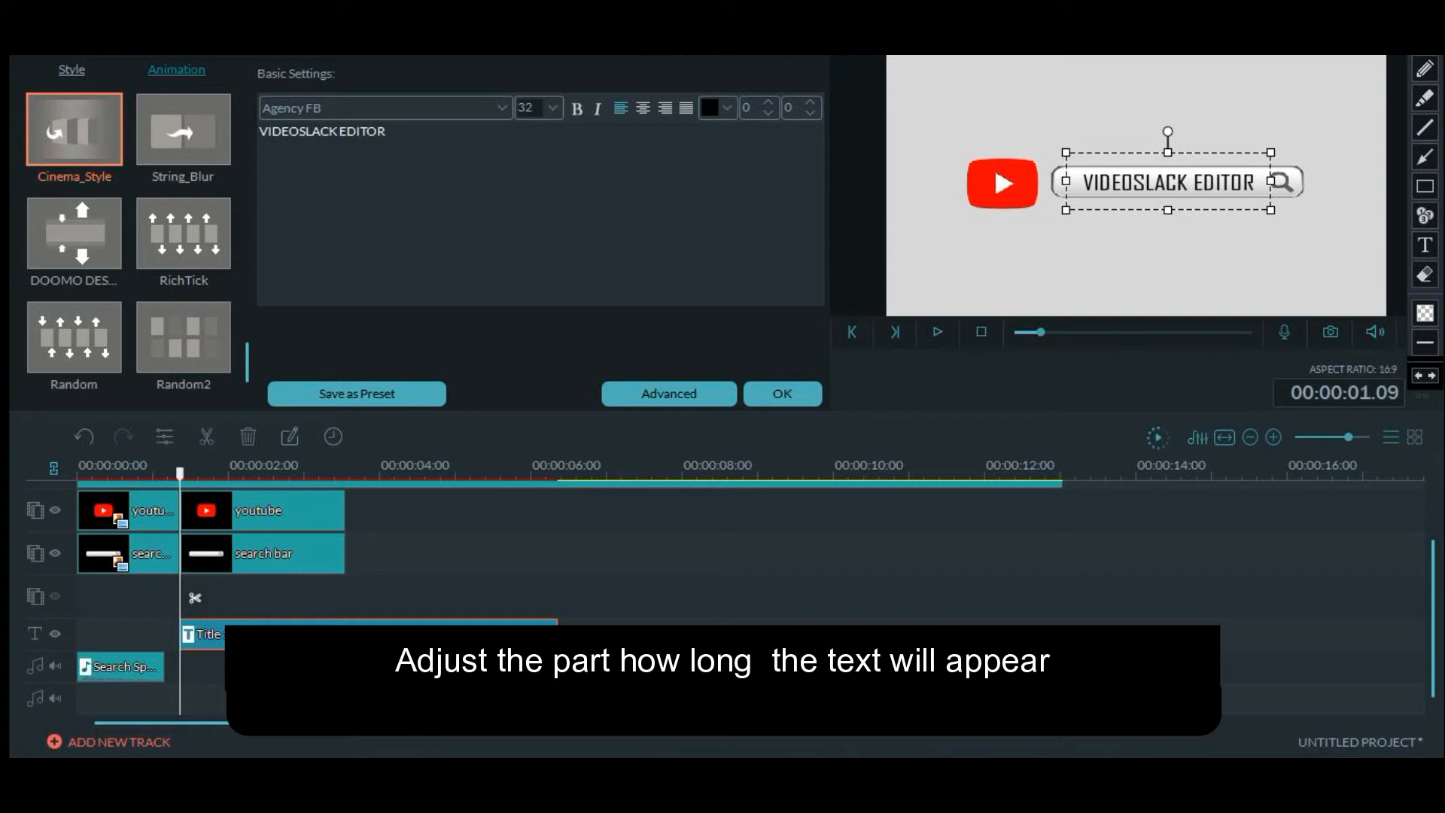
right_click(262, 635)
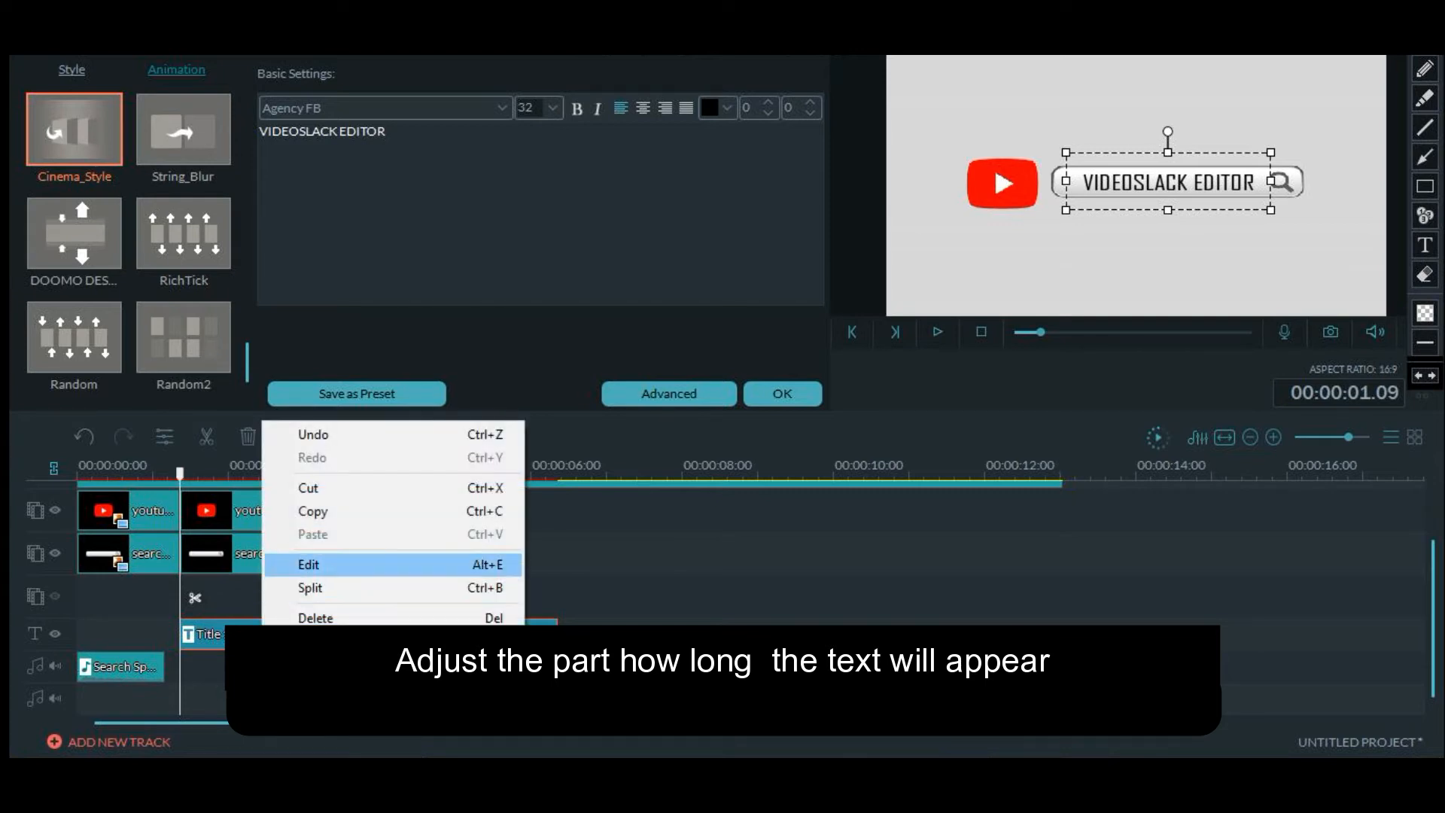
left_click(316, 565)
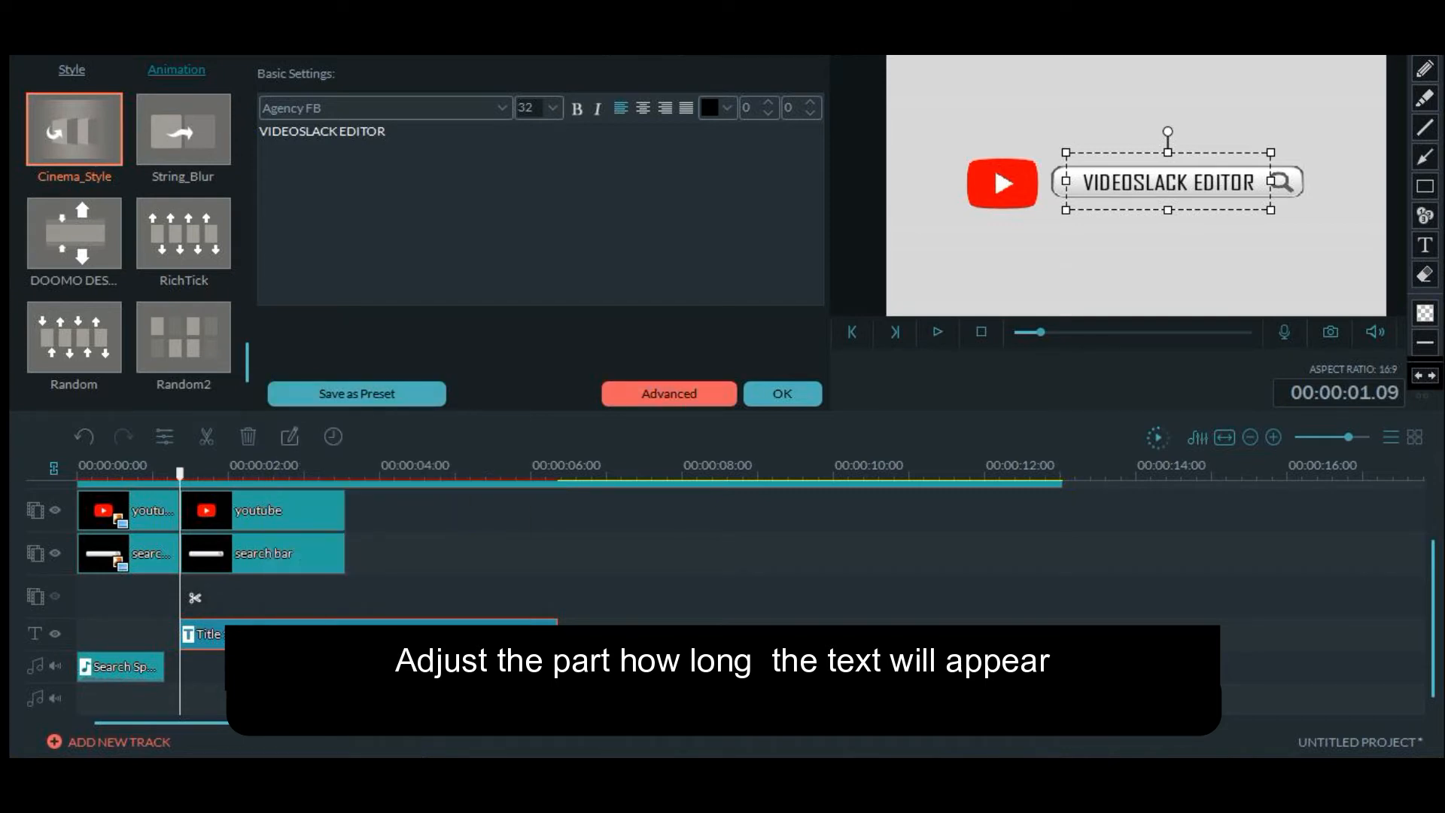
left_click(669, 393)
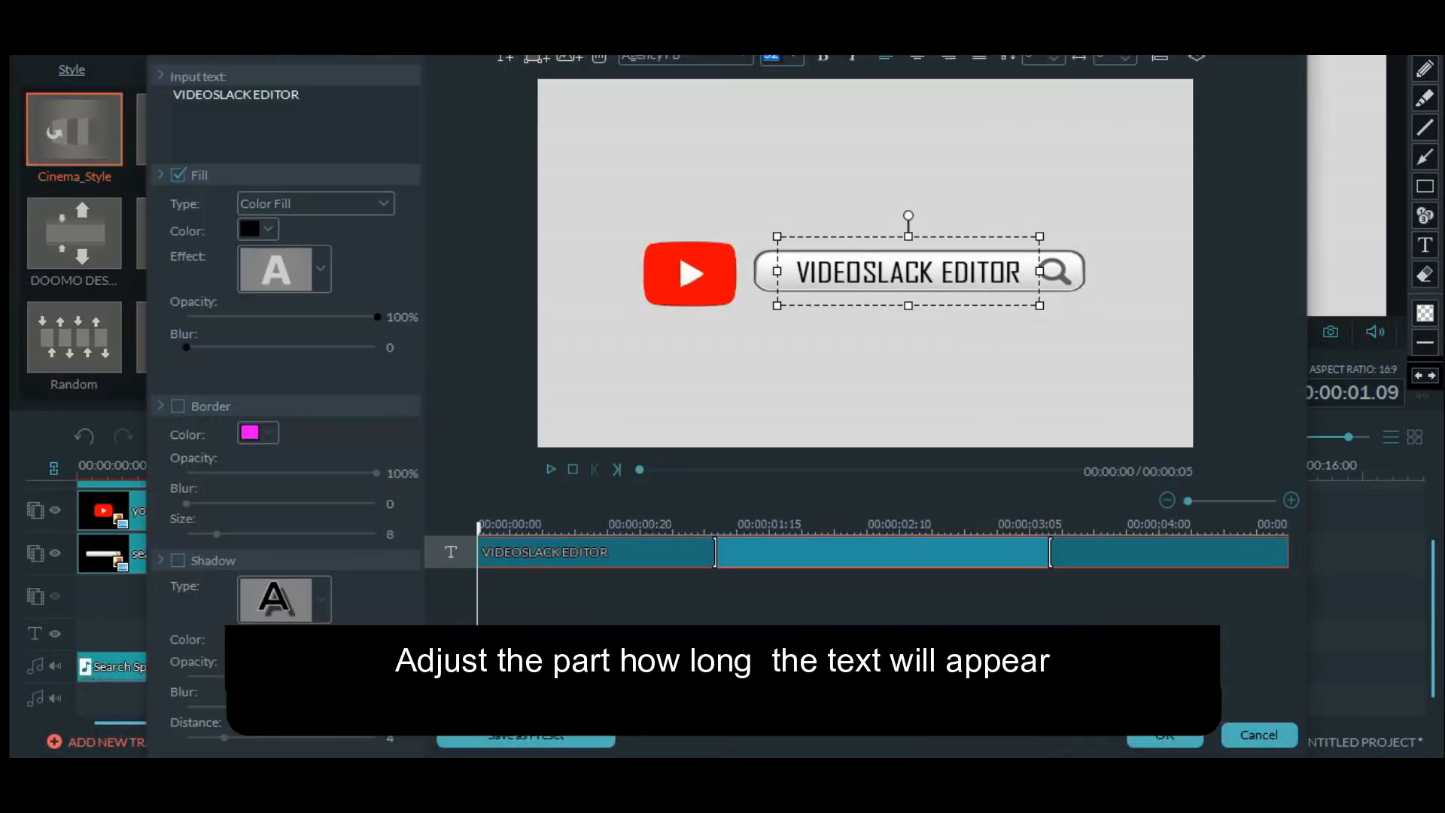
left_click_drag(715, 552, 599, 551)
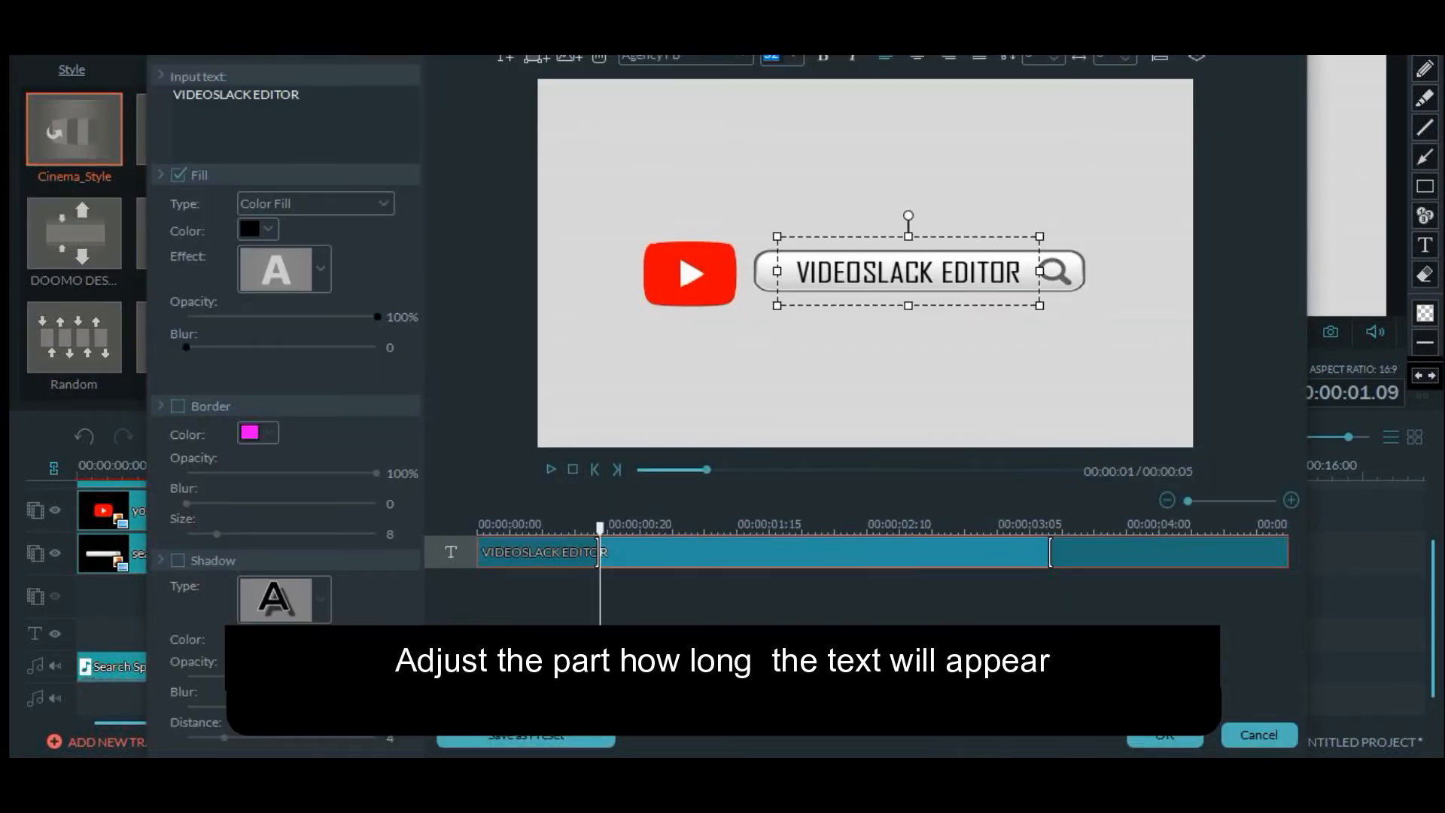
left_click_drag(1051, 552, 1288, 552)
left_click(551, 469)
left_click(551, 469)
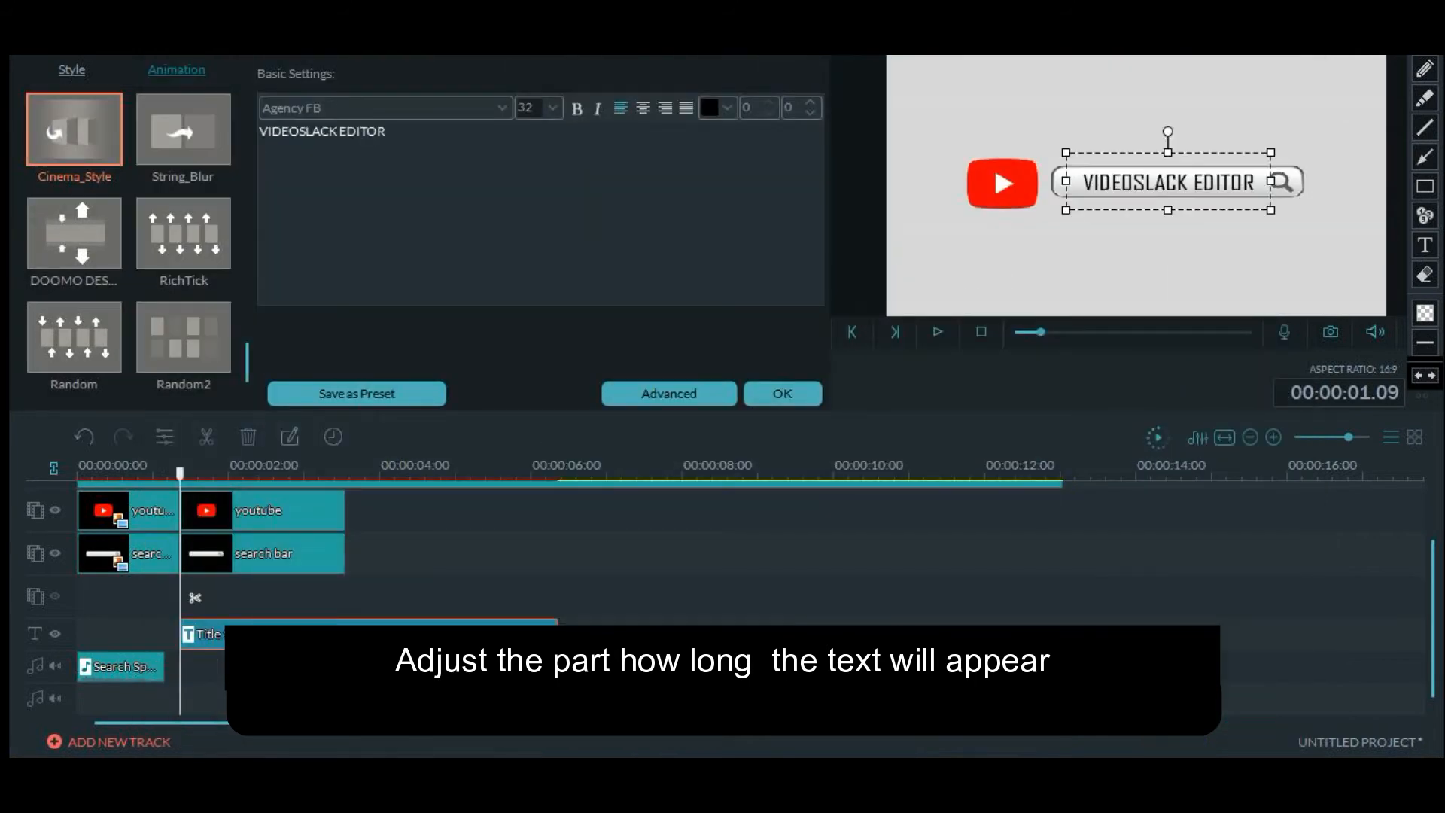
Play the title's typing animation from 00:00:01.09 and check the frame at 00:00:02.12
left_click(937, 331)
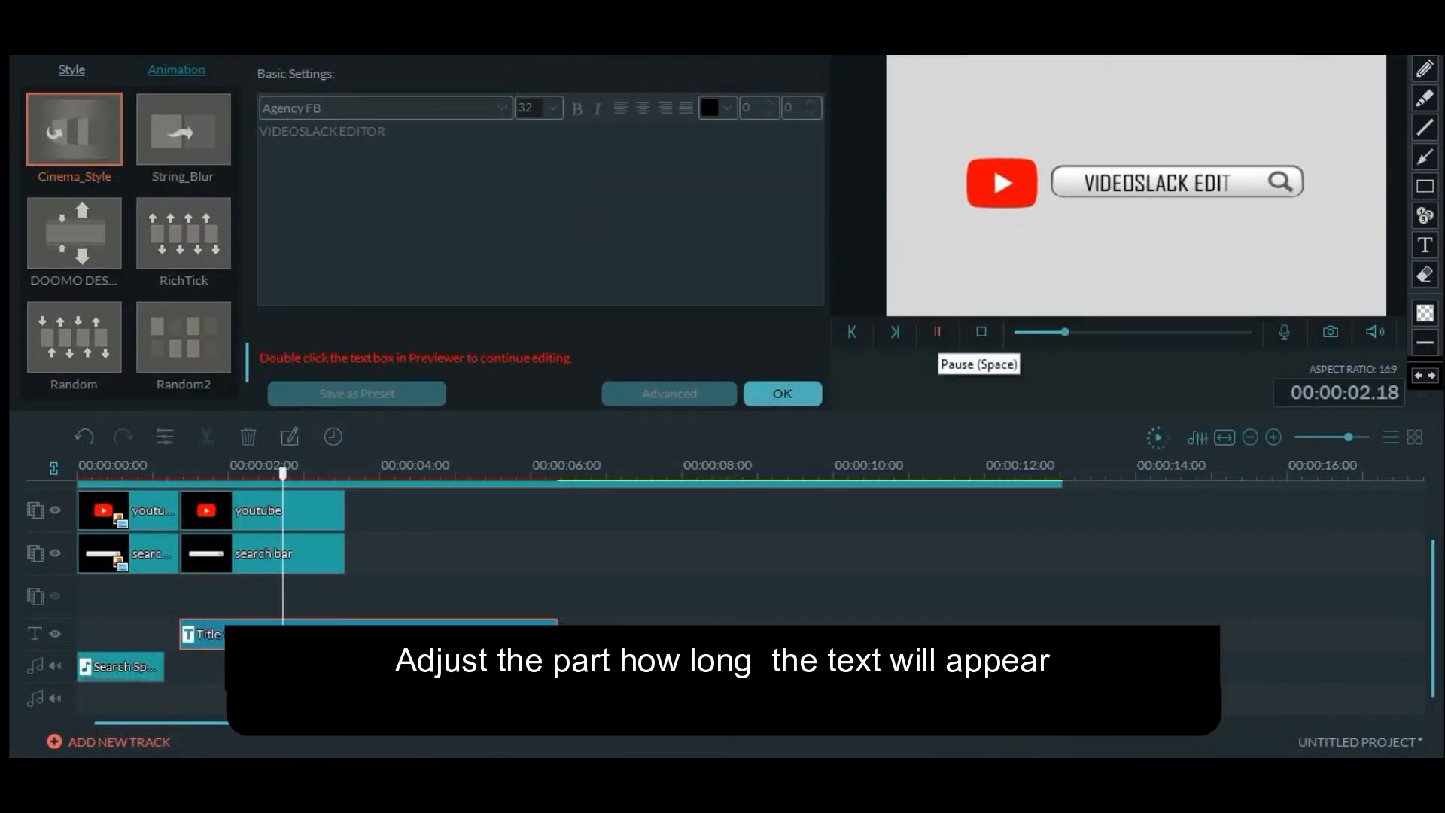
left_click(937, 332)
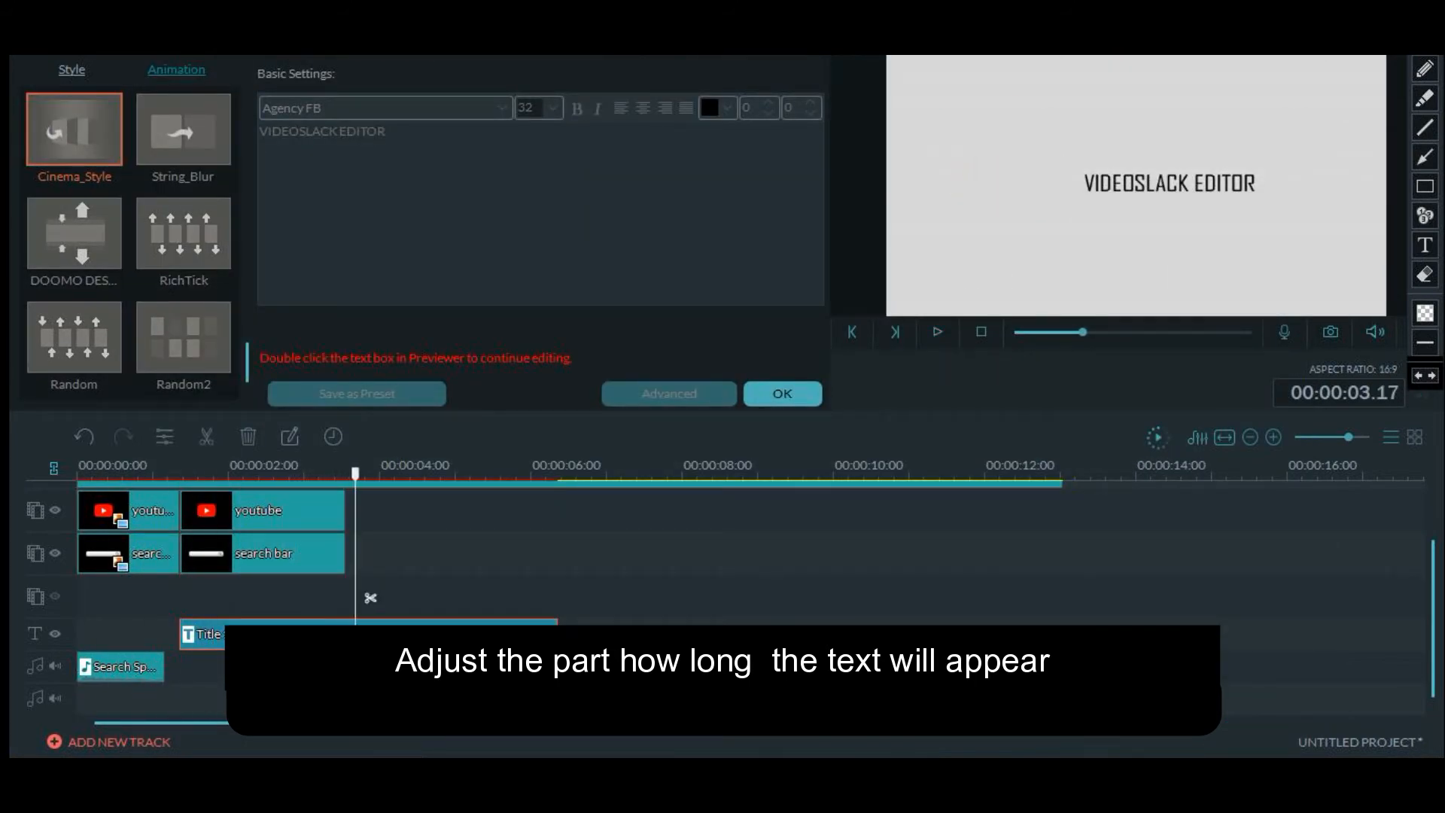
left_click_drag(355, 474, 265, 473)
left_click(265, 510)
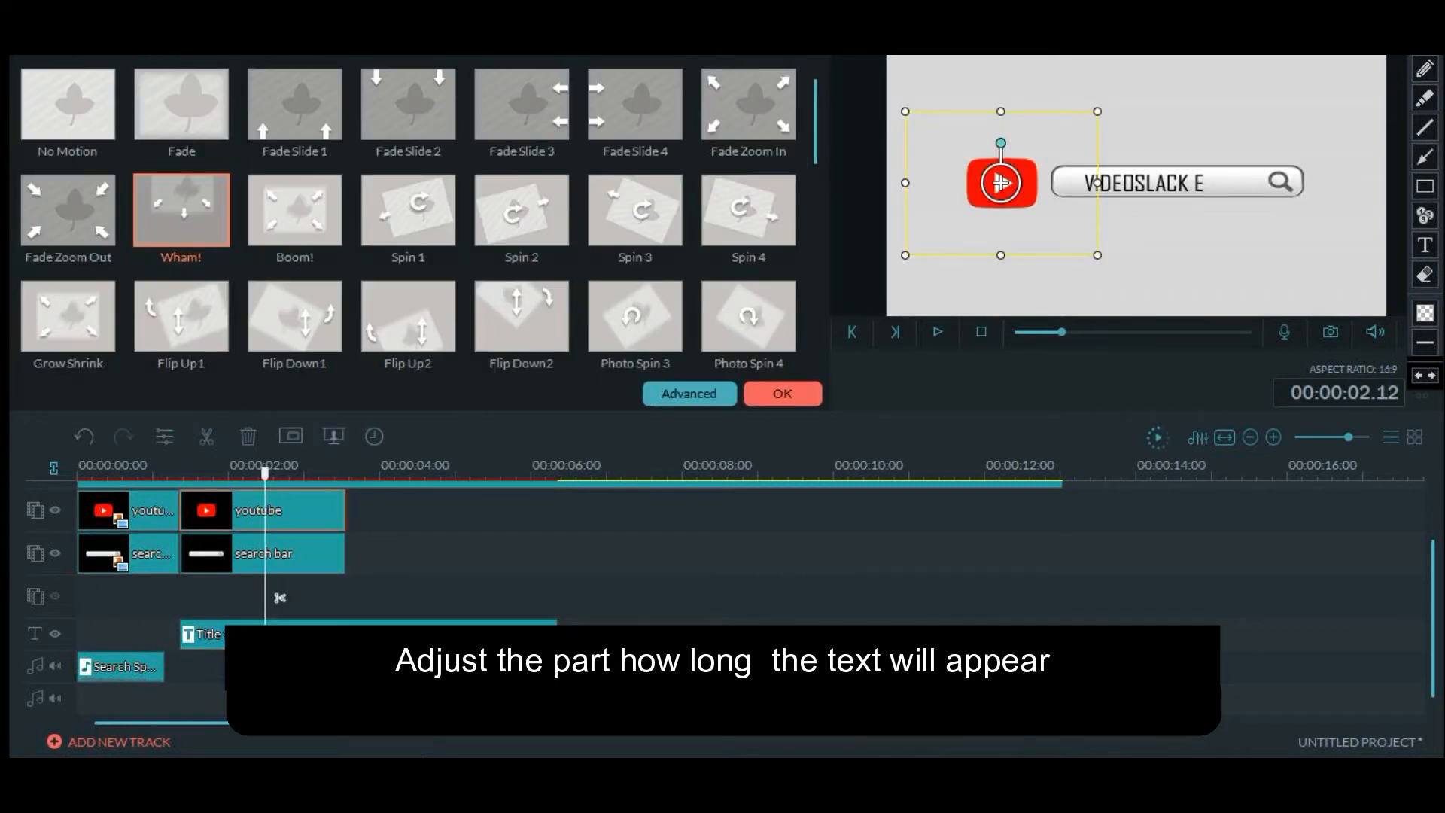
left_click(783, 394)
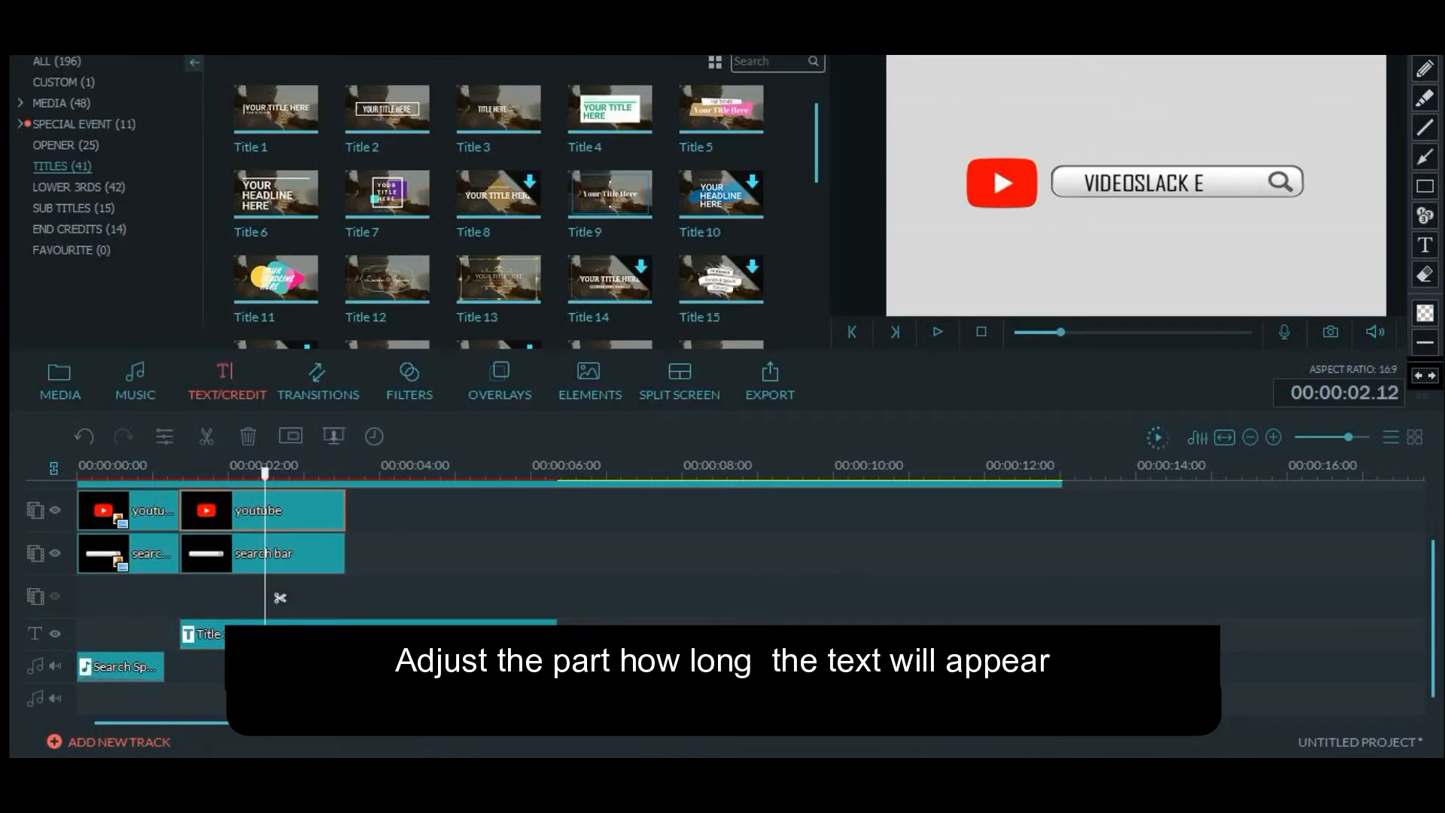
Add the Typewriter sound effect from My Music to the first audio track at 00:00:01.09
left_click_drag(265, 474, 180, 473)
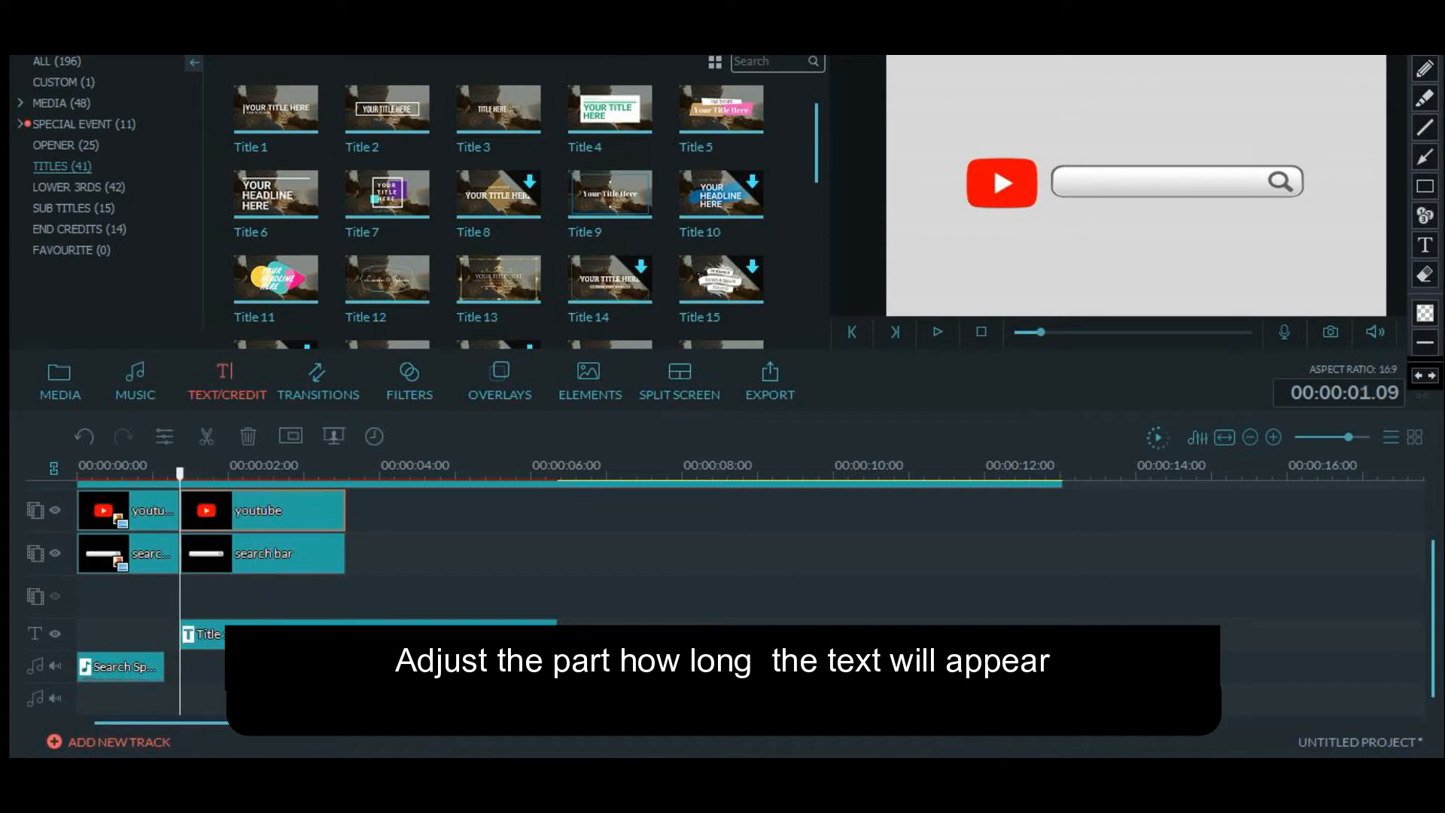
left_click(1001, 182)
key("Escape")
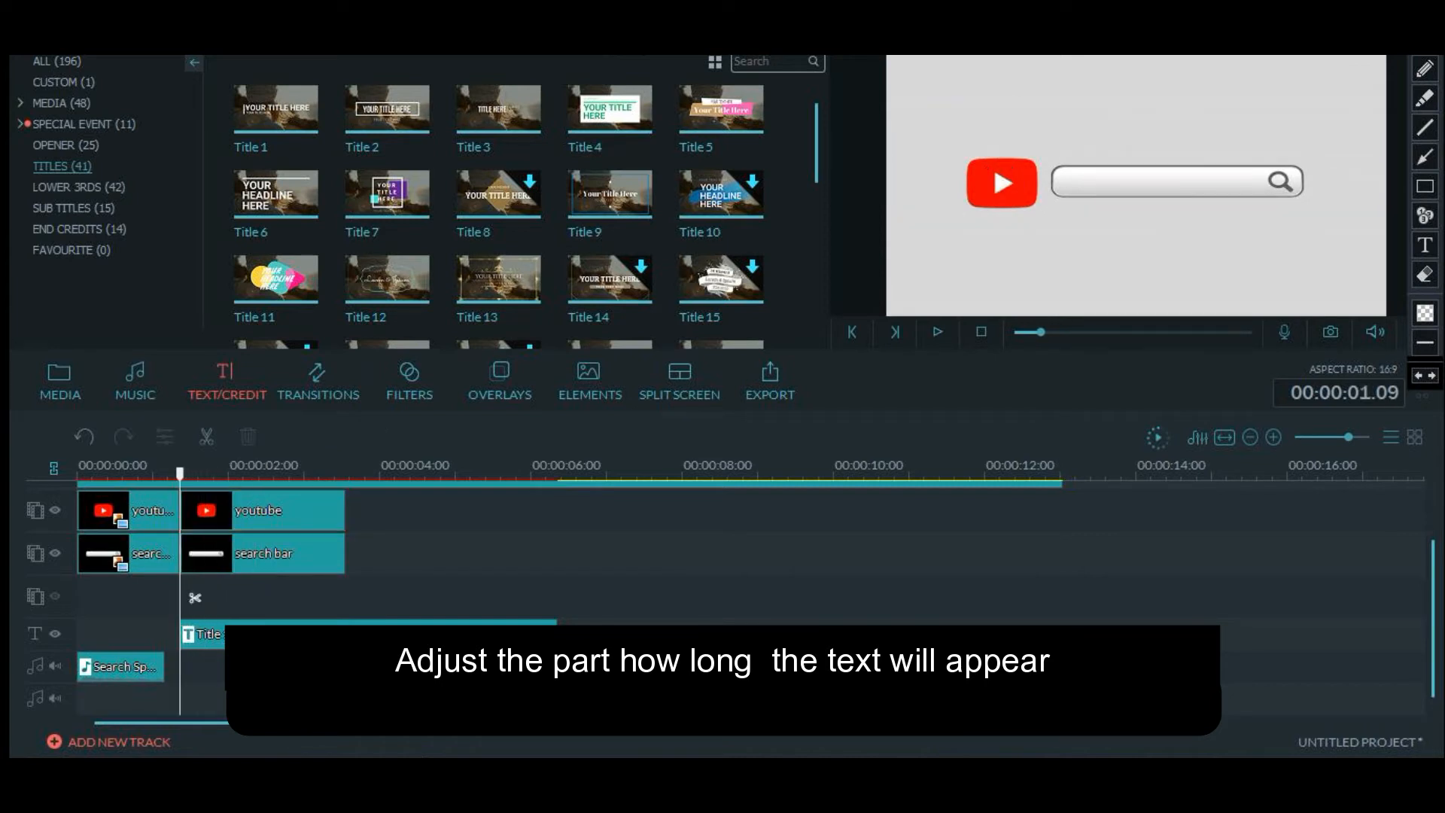
left_click(135, 380)
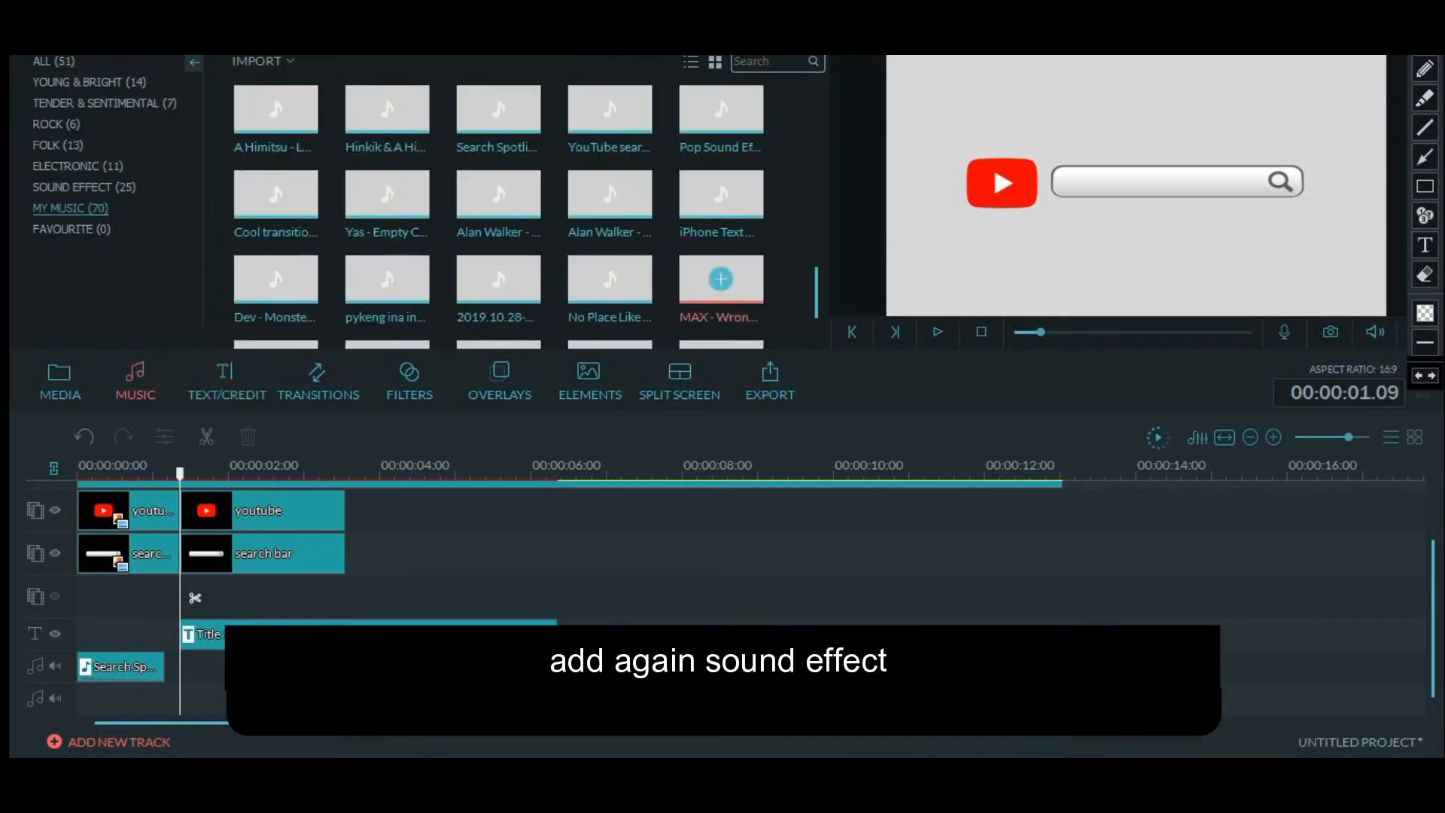
scroll(526, 217, "down", 1)
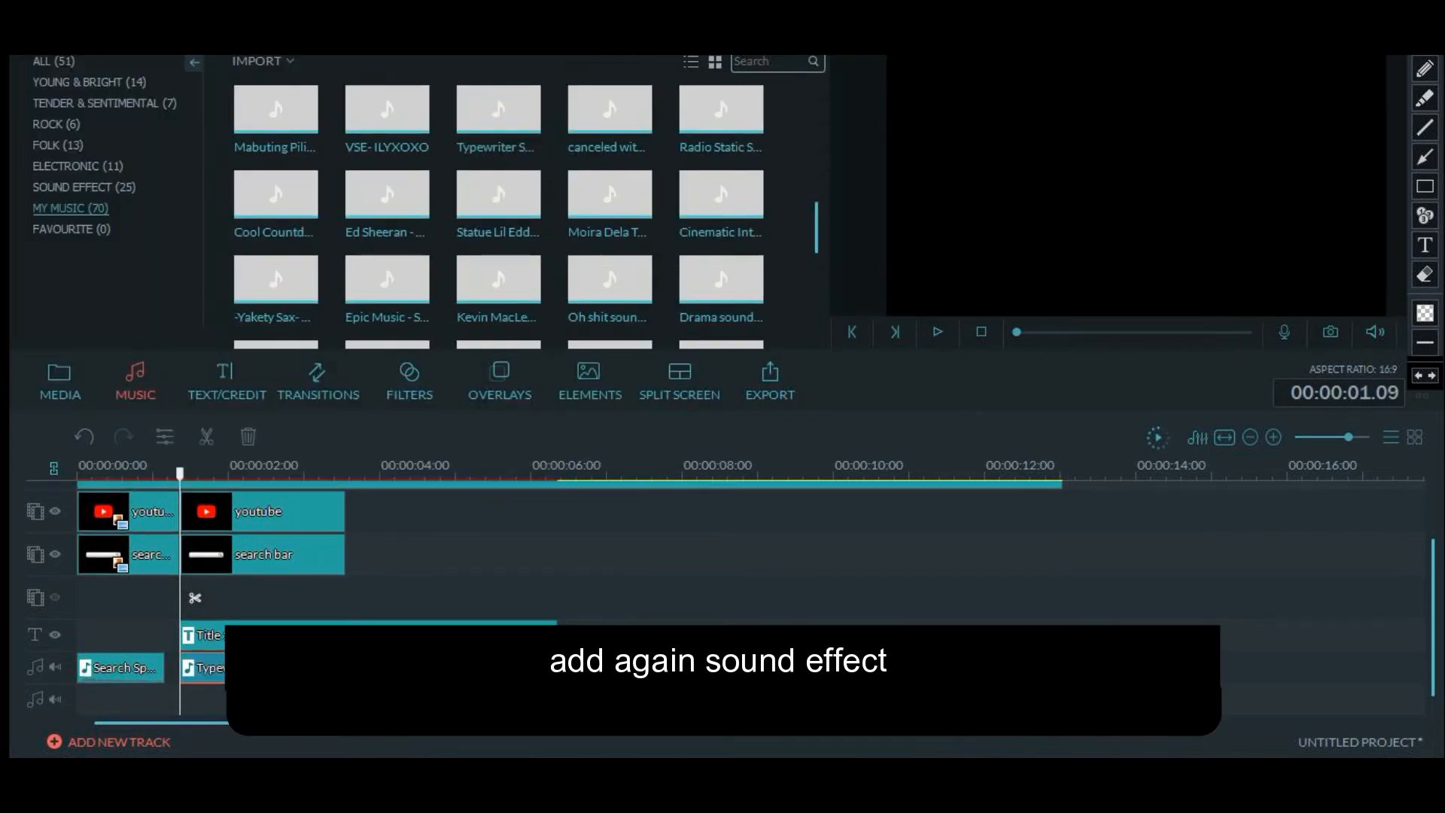
Shorten the Typewriter sound effect so it ends at about 00:00:03.05, matching the title's typing animation
right_click(408, 667)
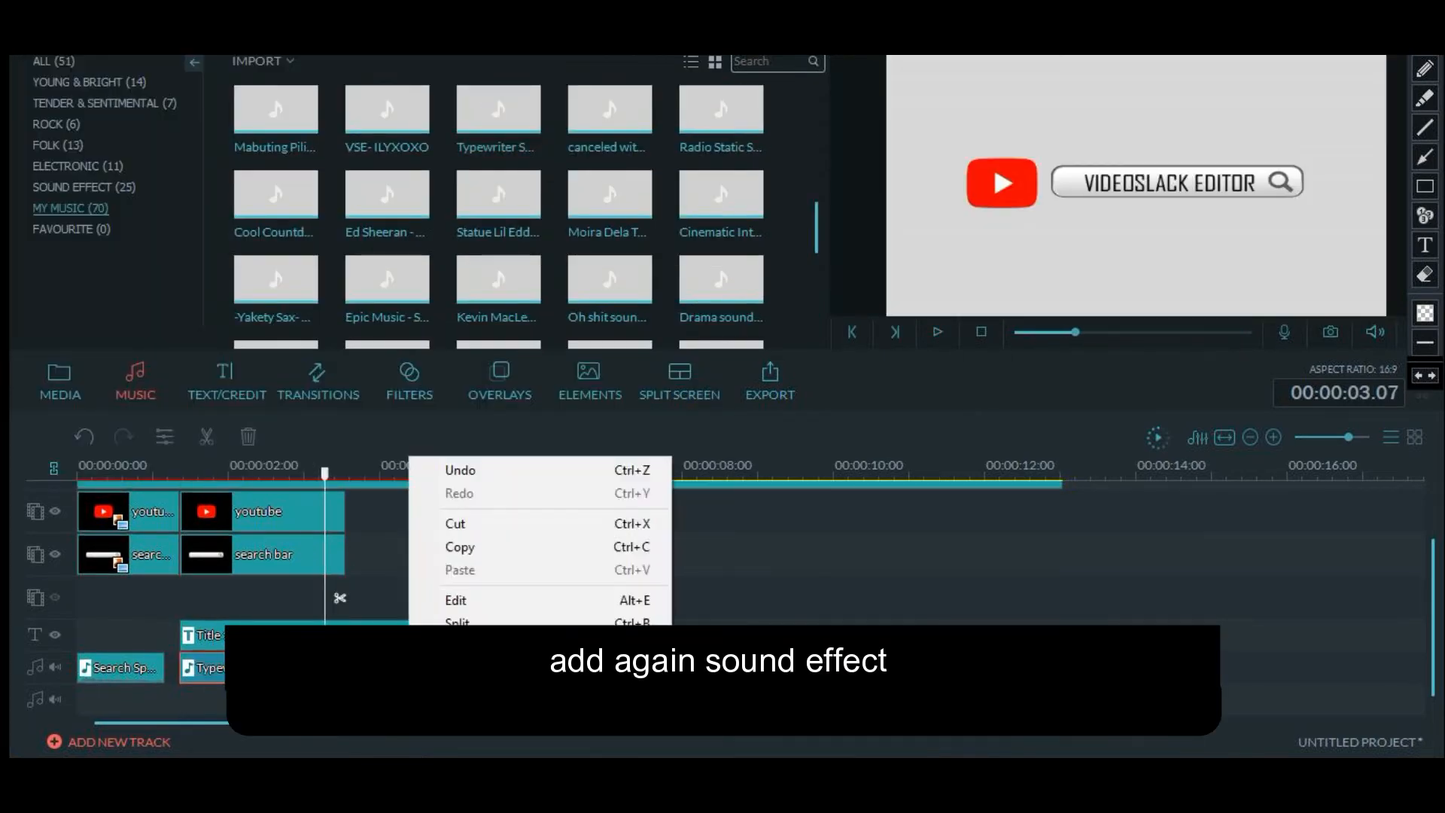
left_click(938, 332)
left_click(179, 473)
left_click(938, 332)
double_click(205, 667)
left_click_drag(291, 198, 315, 199)
left_click(782, 394)
Play the intro from the beginning, and extend the second search bar and YouTube logo clips to about 00:00:06.15
left_click(78, 473)
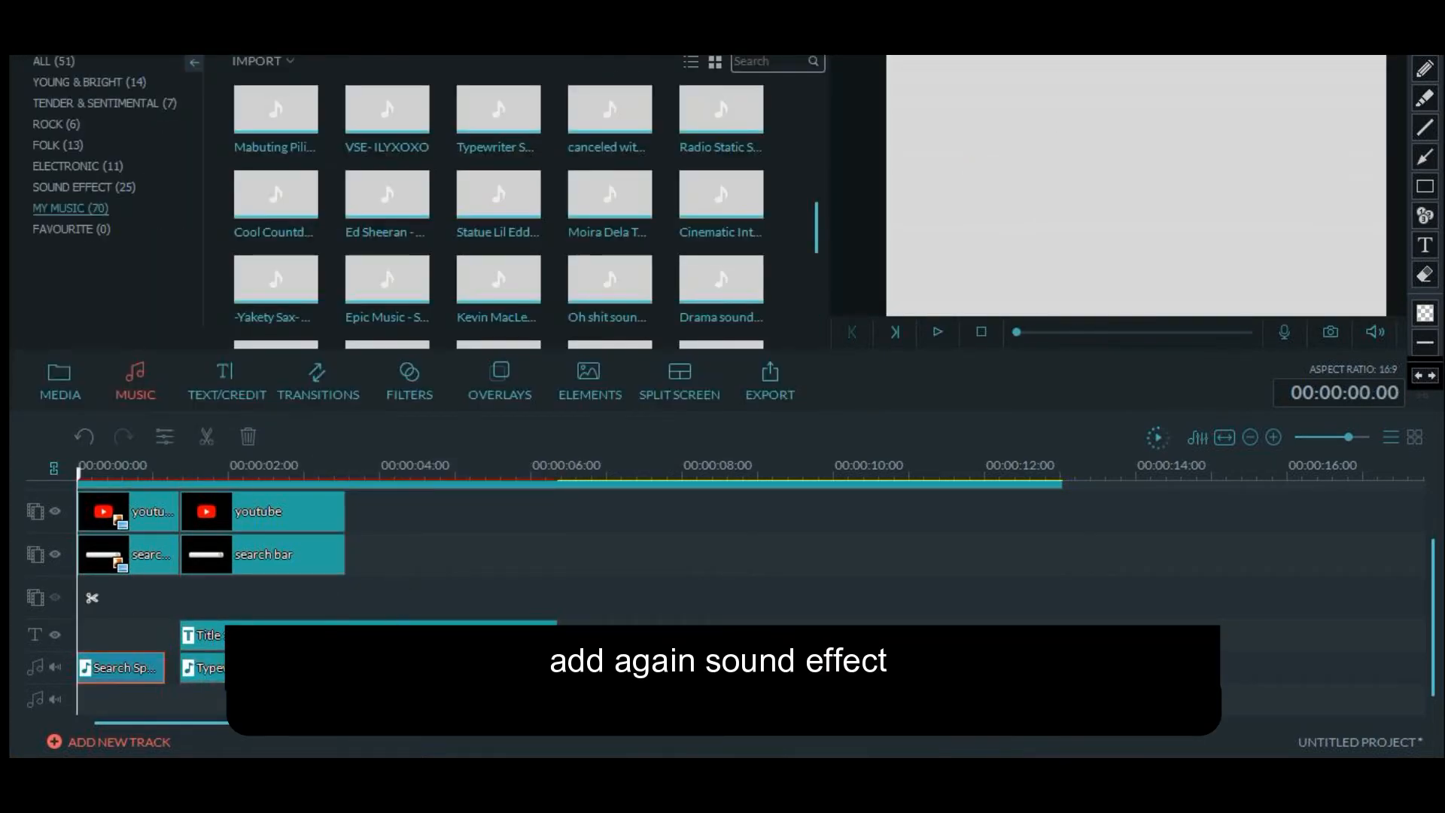
key("space")
key("space")
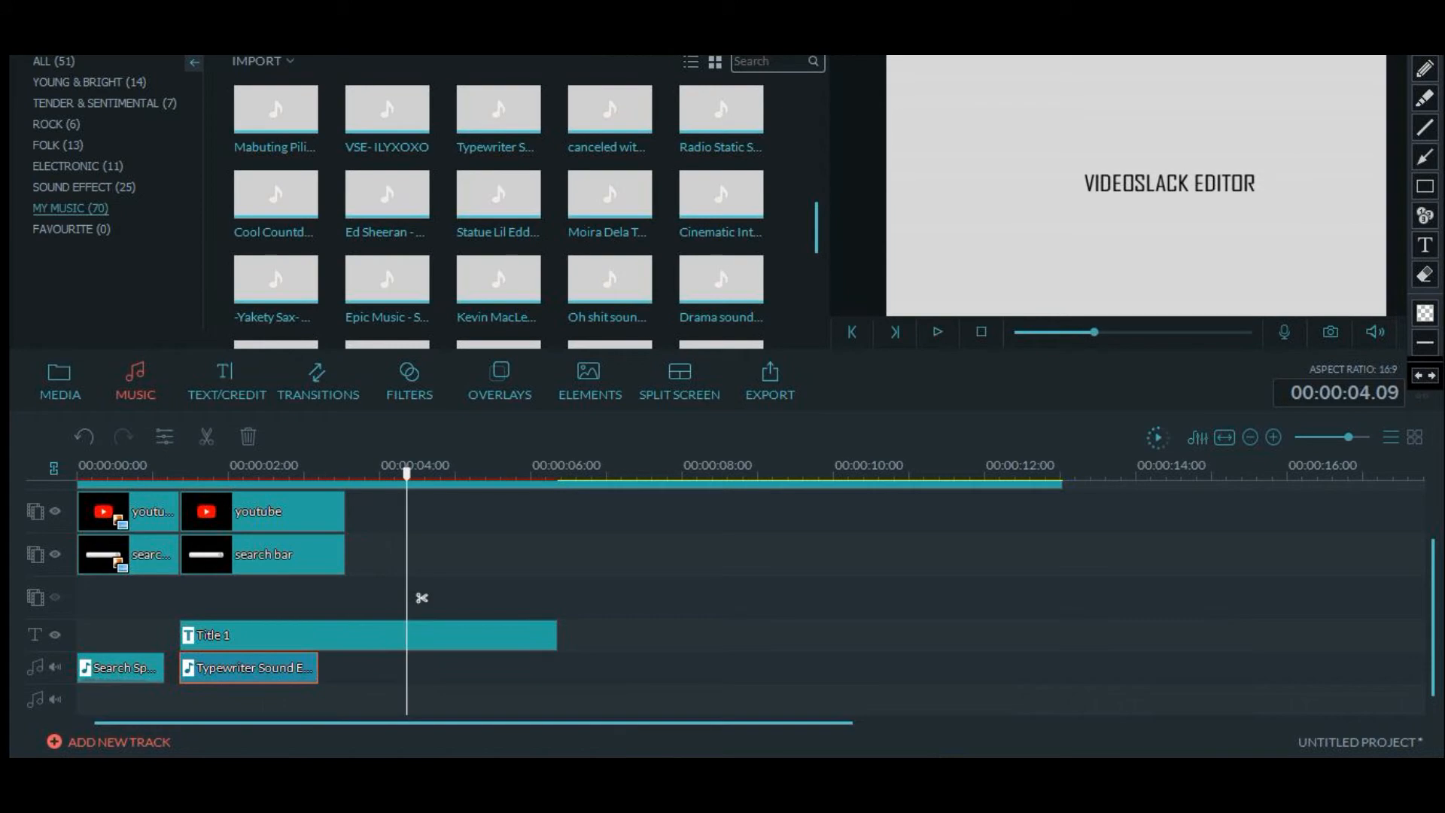
left_click(195, 598)
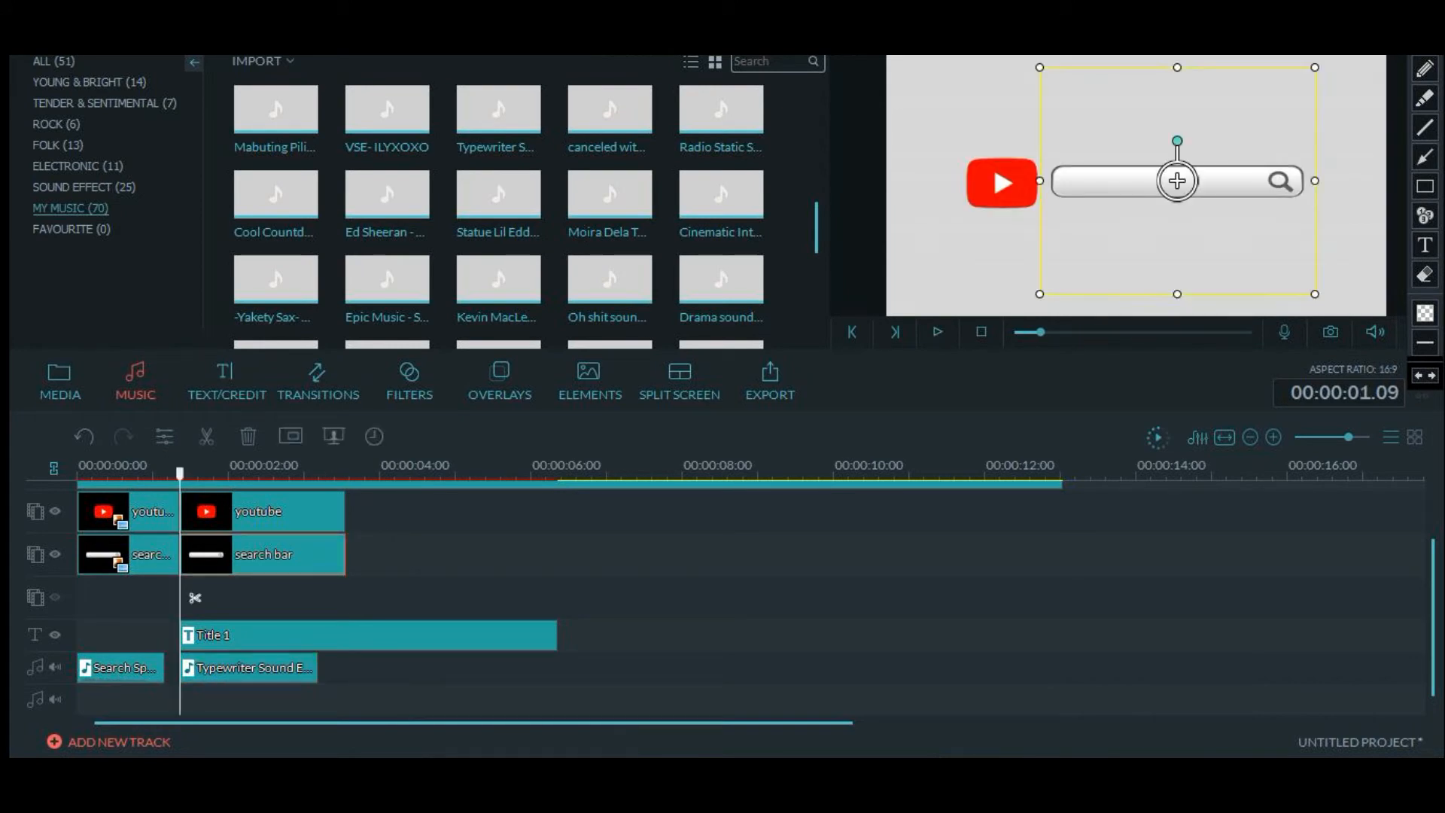
left_click_drag(345, 555, 568, 555)
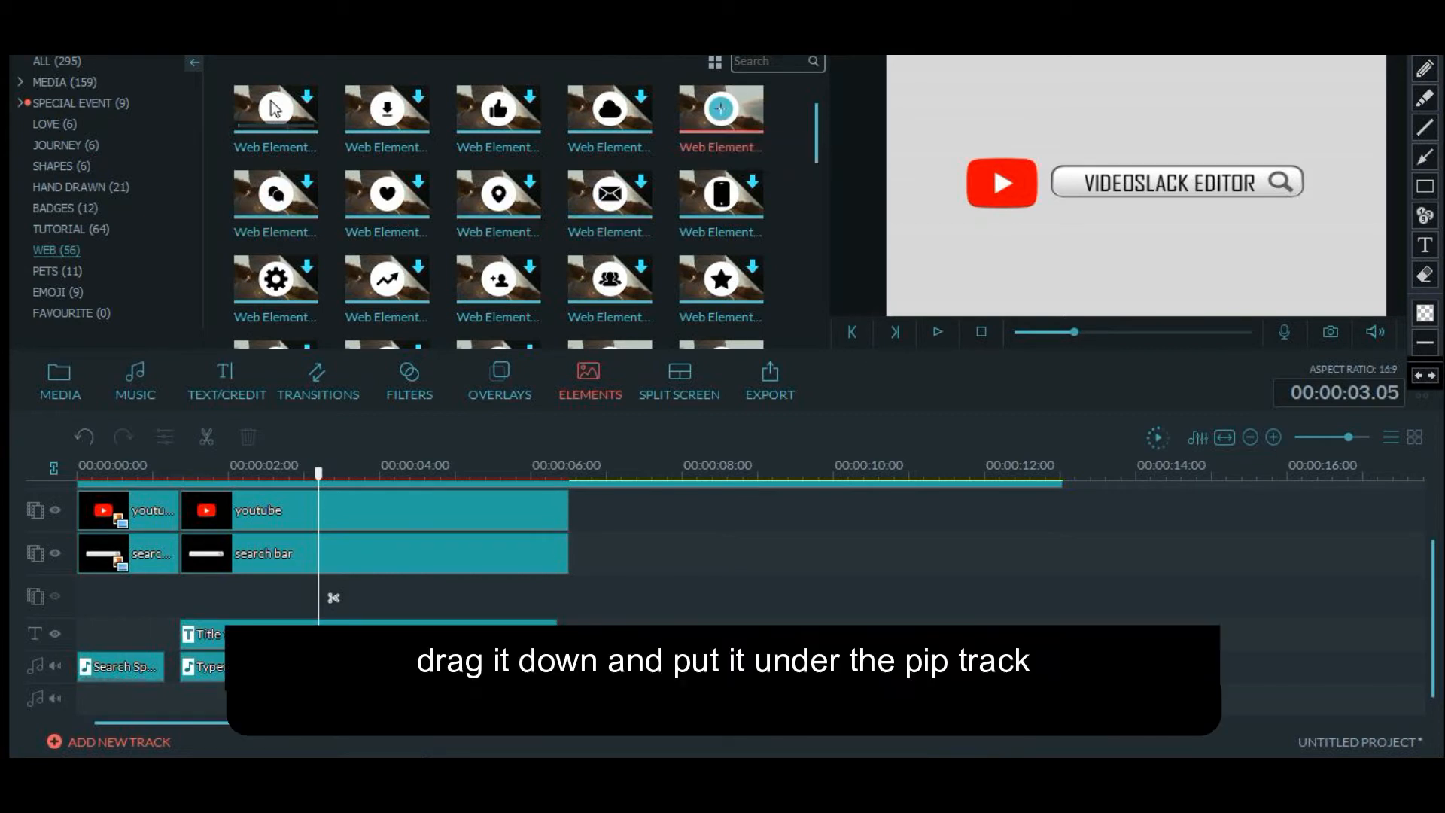
Add the hand pointer circle from the Web elements to the empty PIP track at 00:00:03.05
left_click(721, 109)
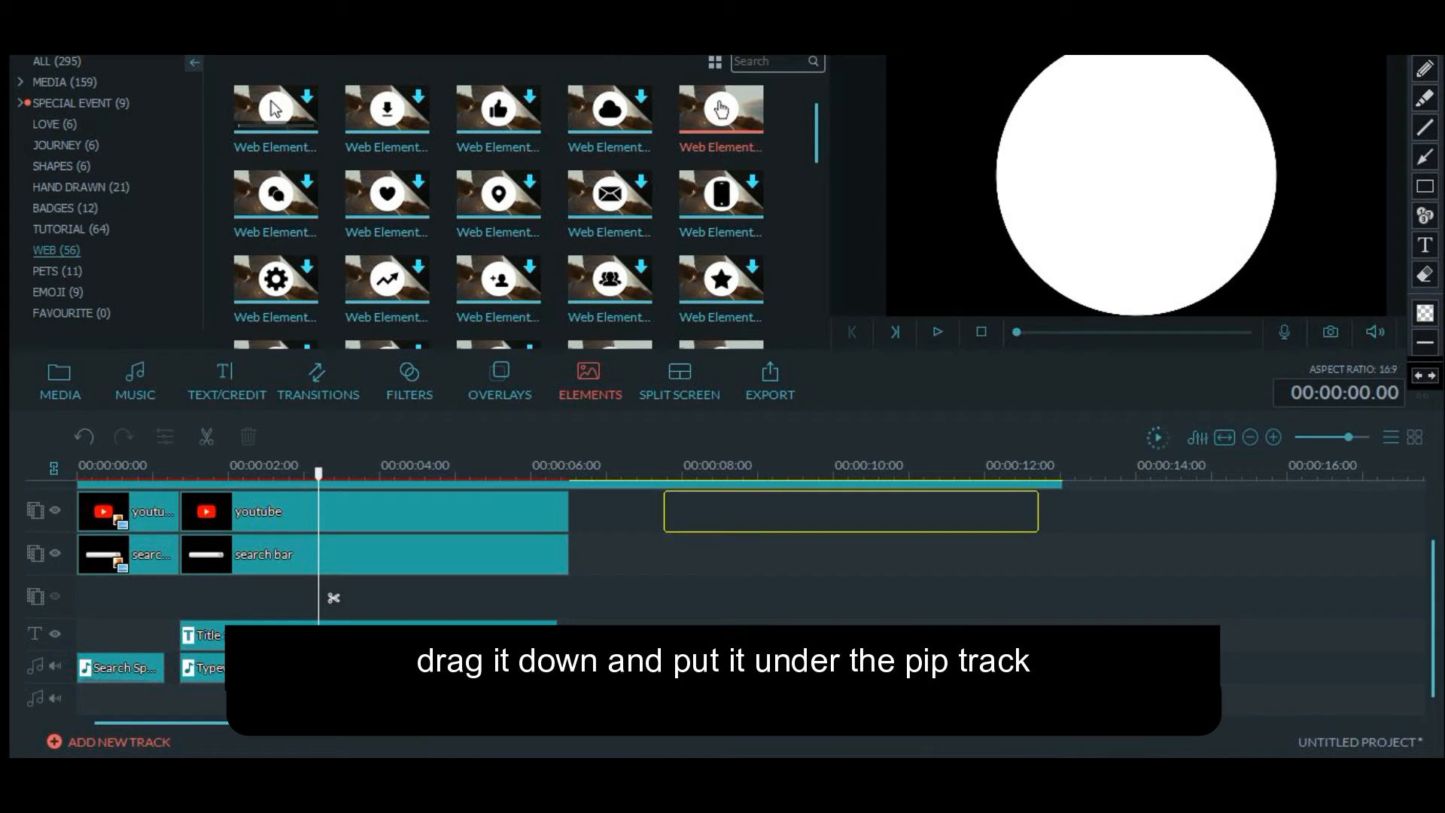
left_click_drag(664, 512, 333, 599)
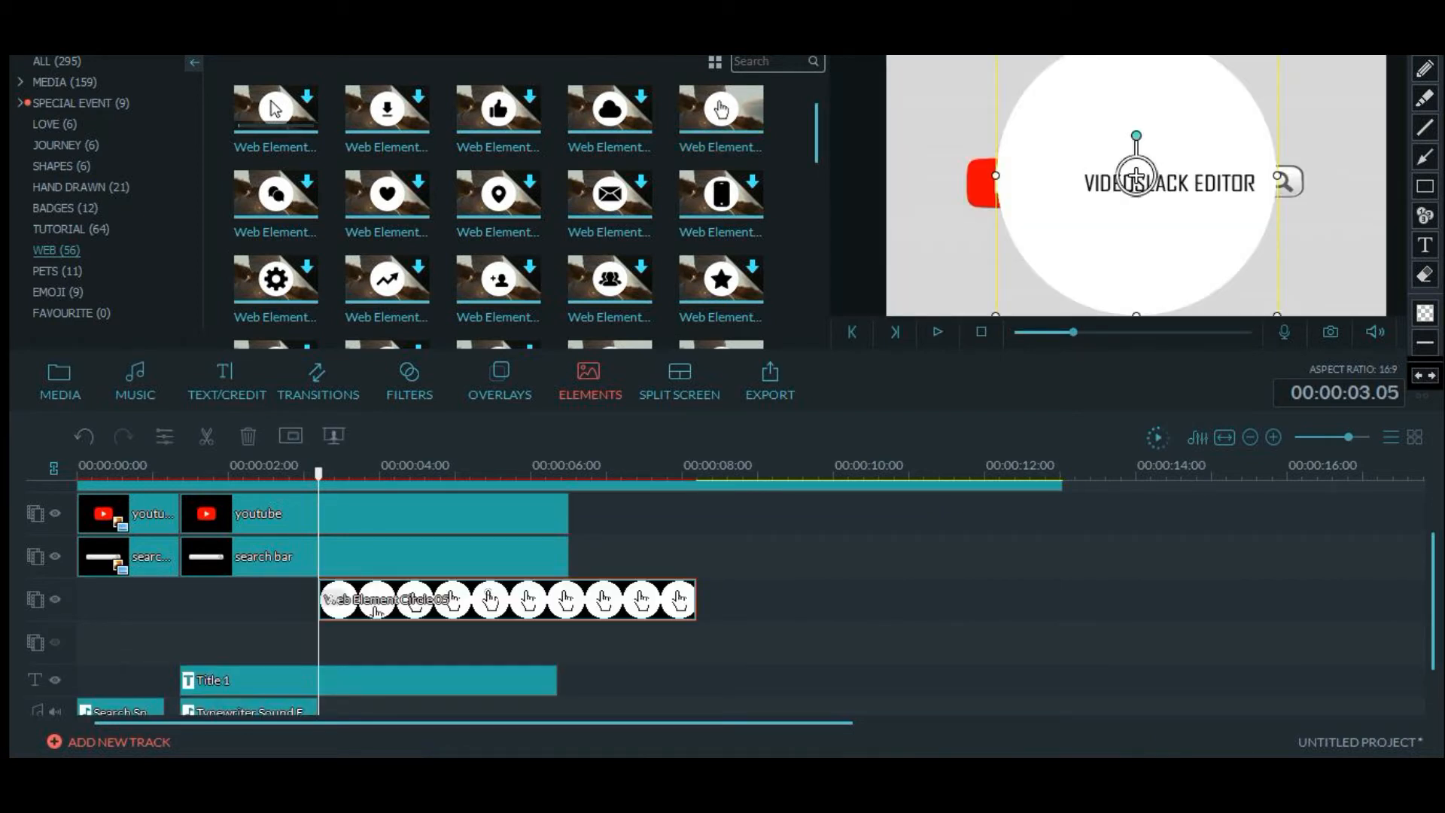
mouse_move(319, 473)
left_mouse_down()
mouse_move(368, 473)
mouse_move(319, 474)
left_mouse_up()
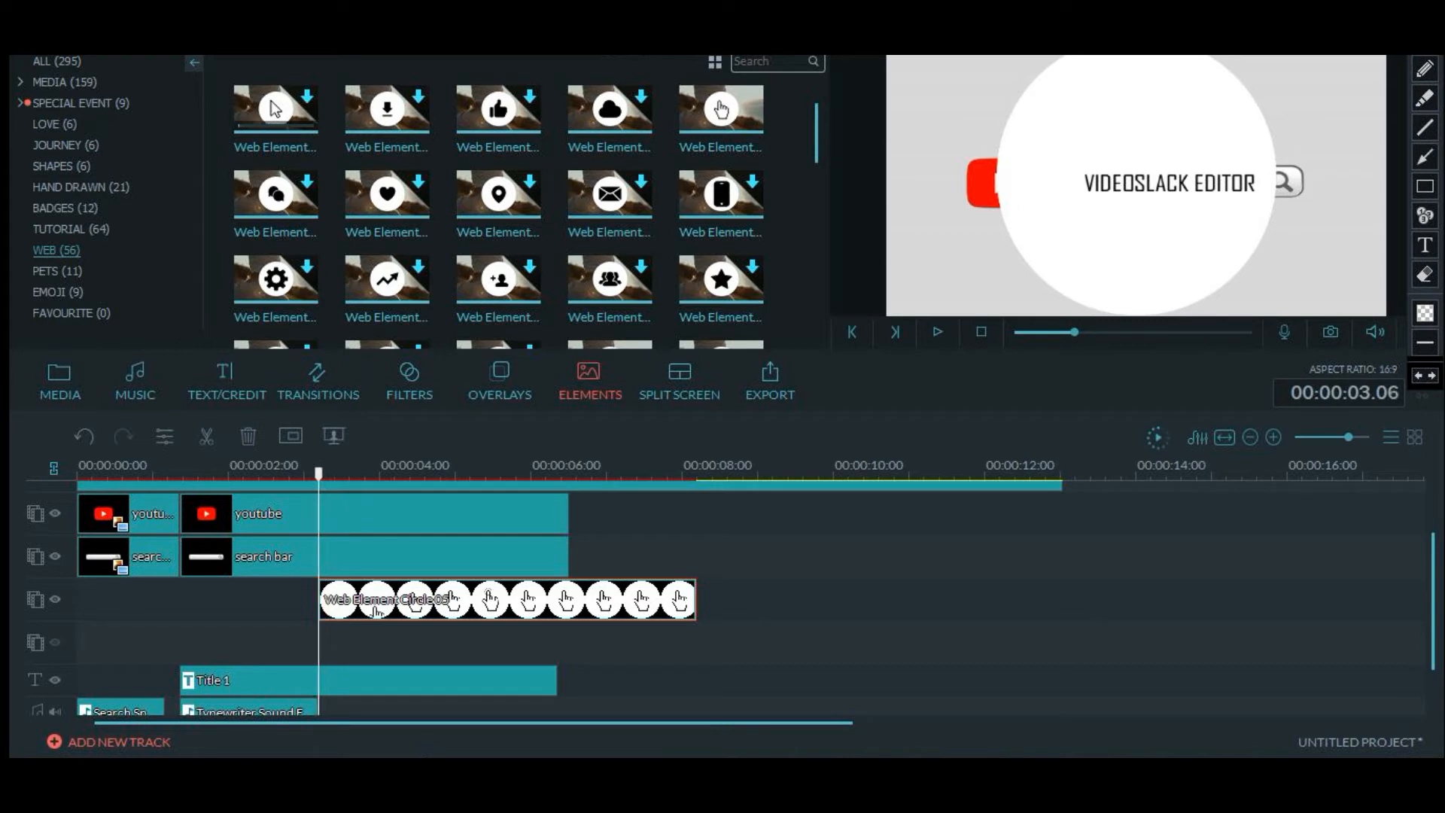
Shrink the hand pointer element to a small circle and place it over the search bar's magnifier icon
left_click(1136, 178)
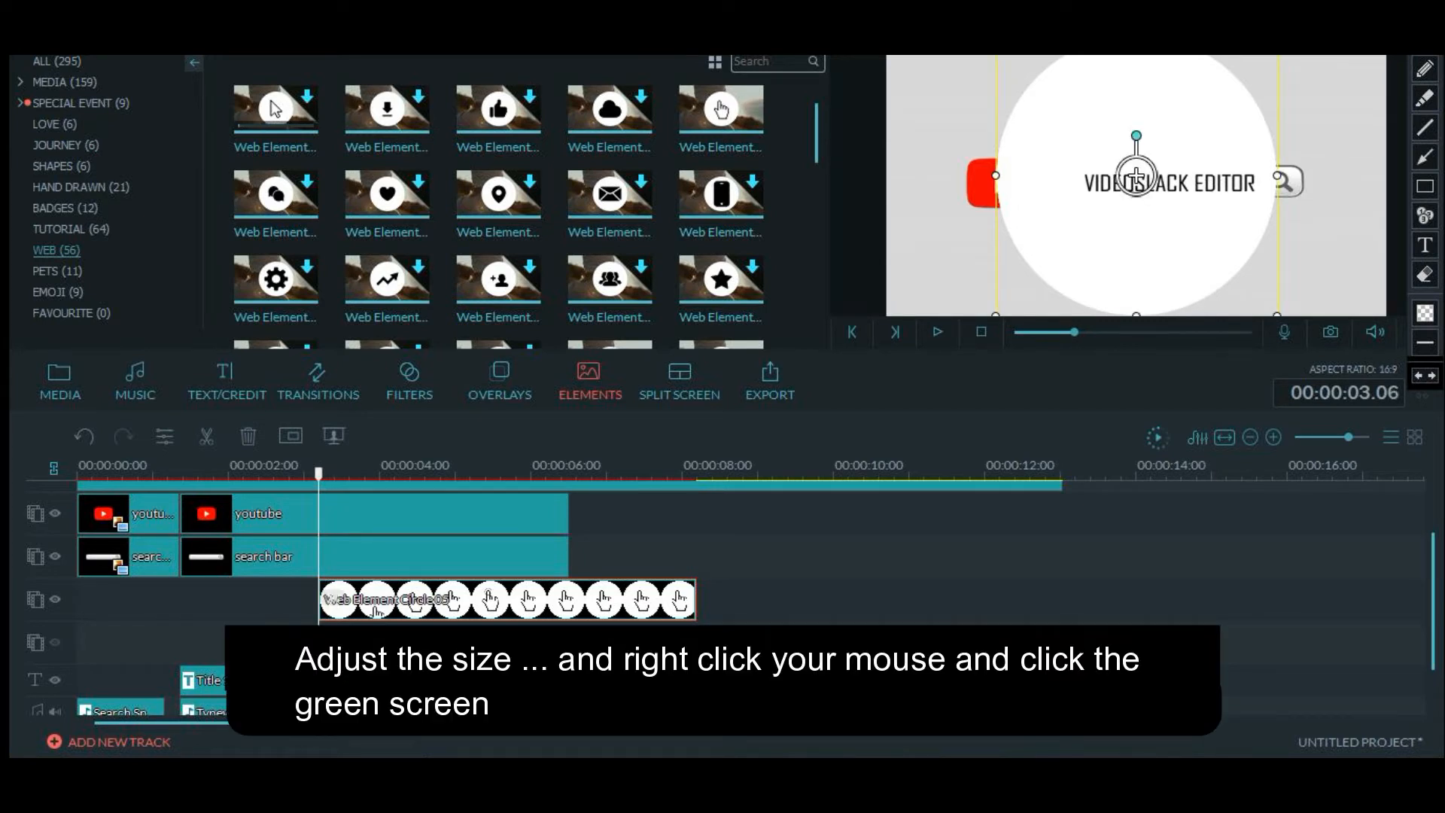
left_click_drag(996, 36, 1179, 217)
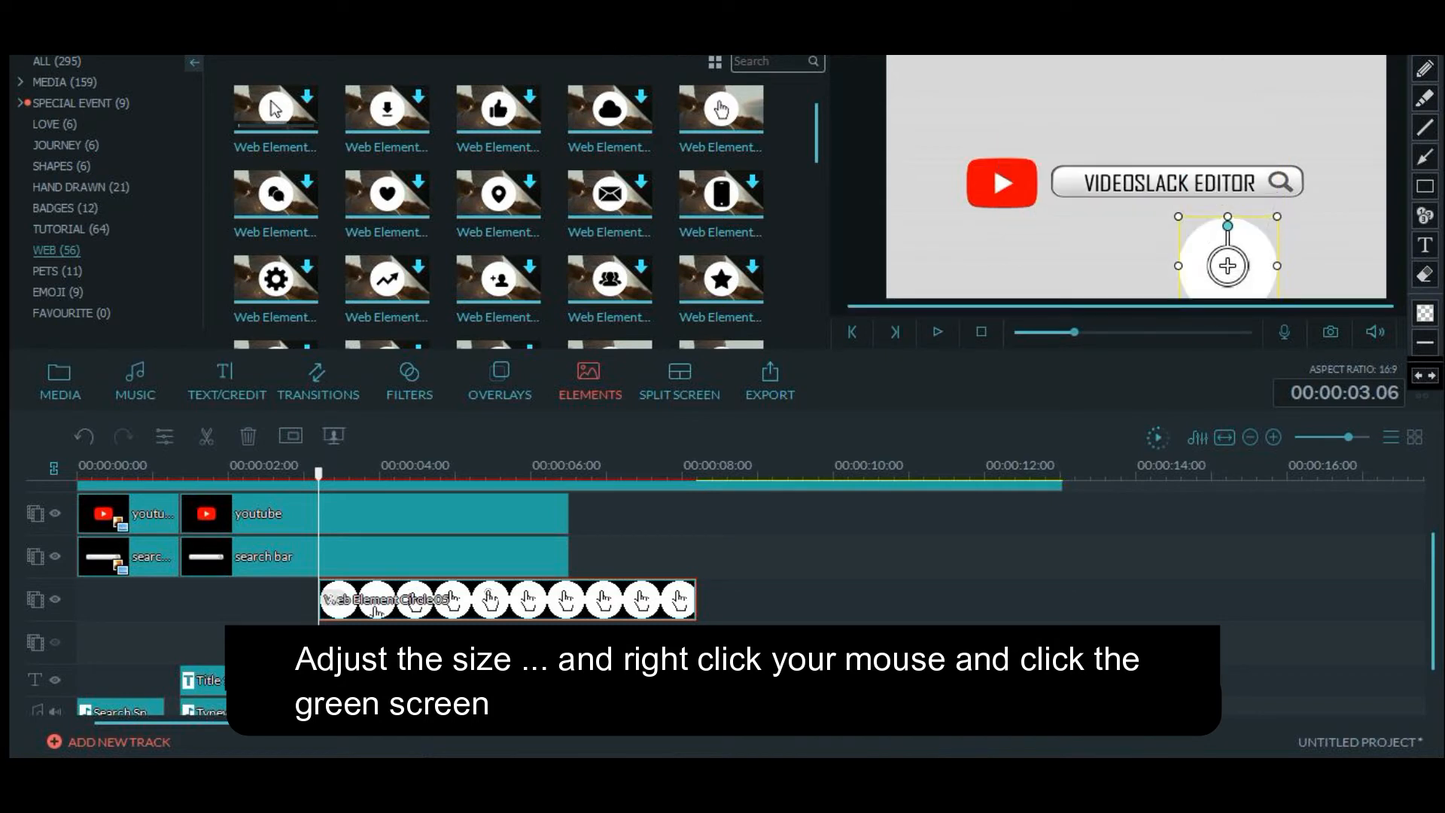
left_click_drag(1228, 266, 1256, 236)
left_click(1178, 182)
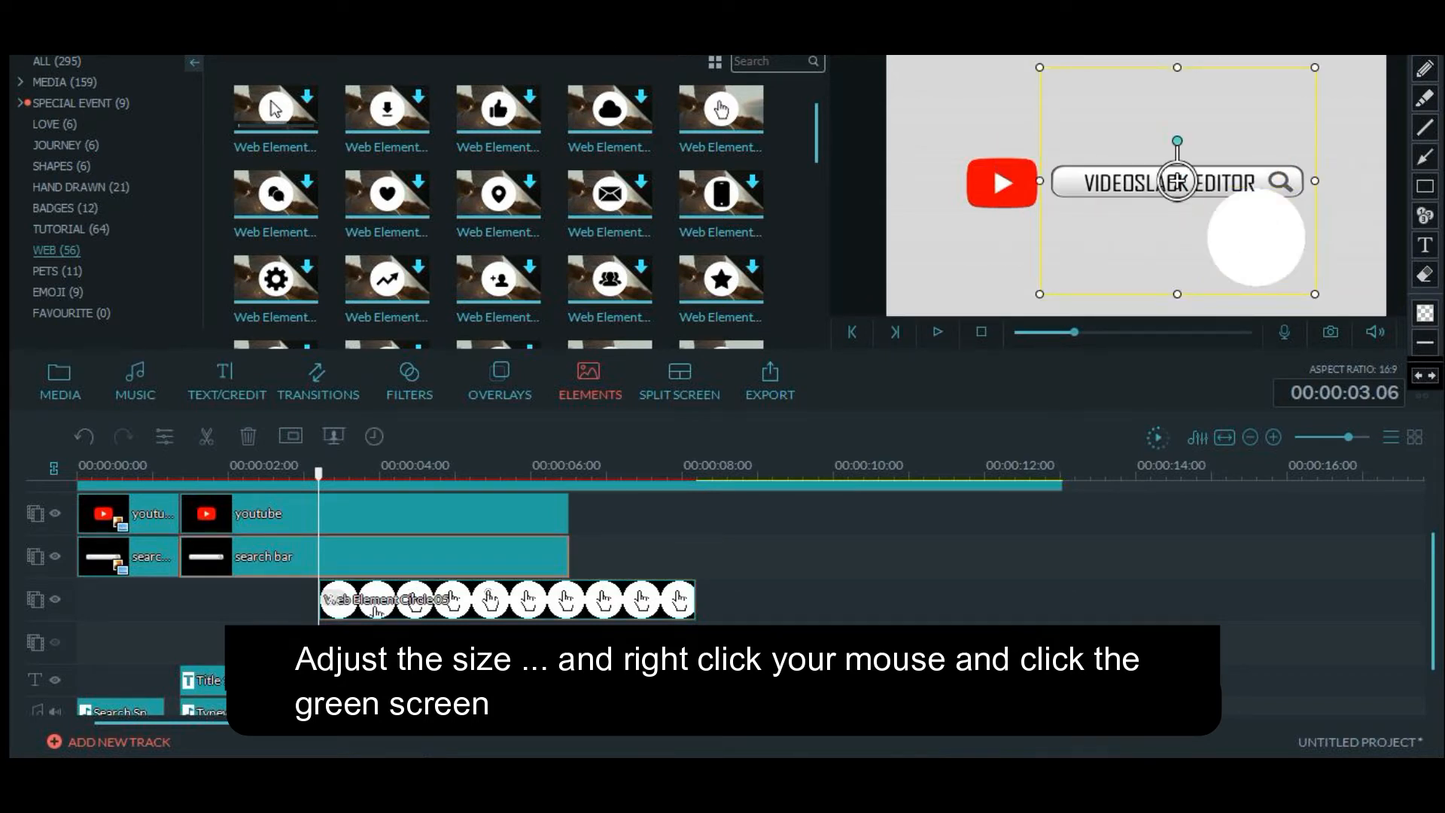
left_click(1257, 236)
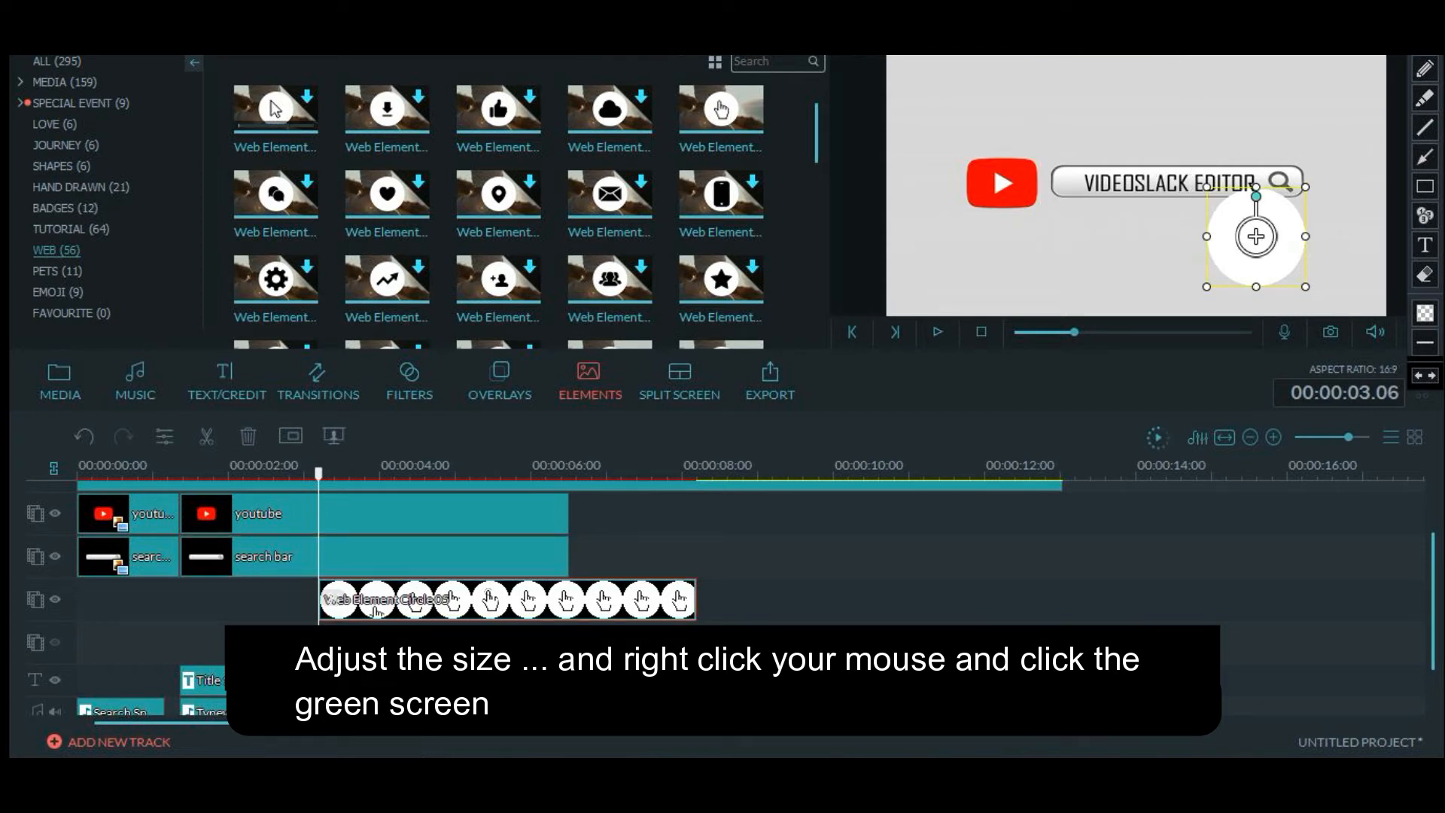
left_click_drag(1306, 187, 1281, 207)
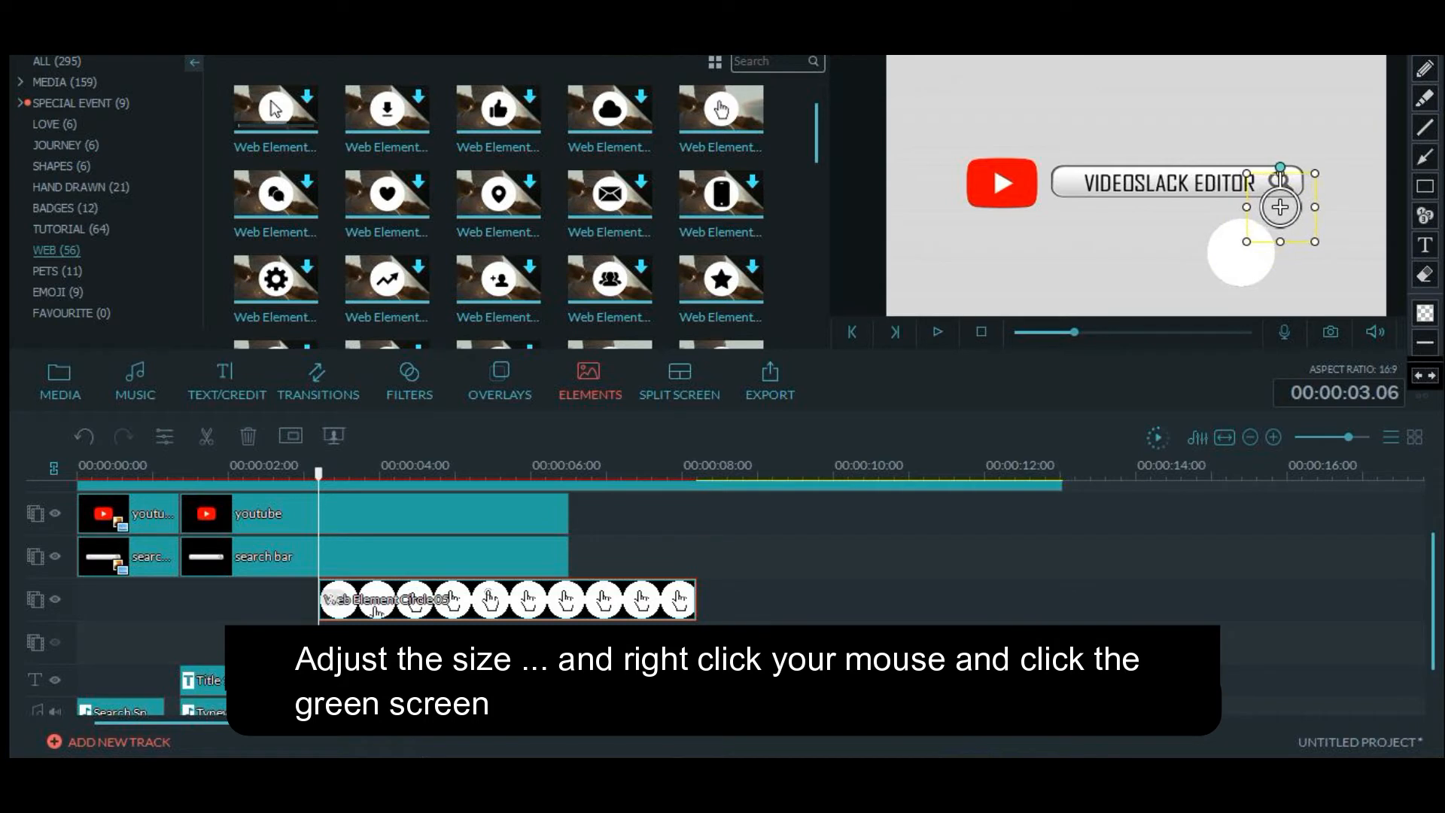
Enable the green screen Chroma Key on the hand pointer clip and pick its white circle as the transparent color
right_click(508, 600)
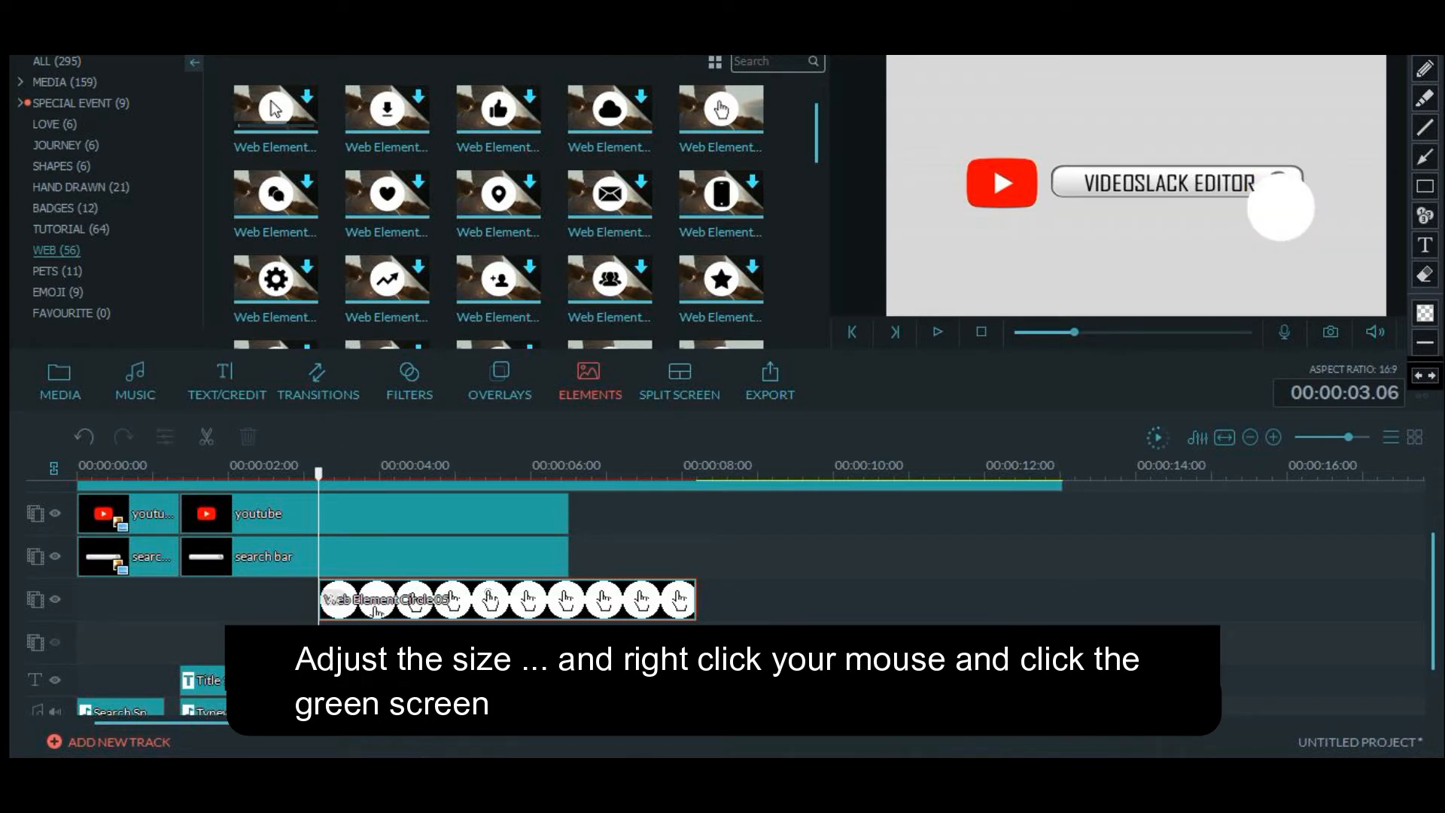
right_click(656, 600)
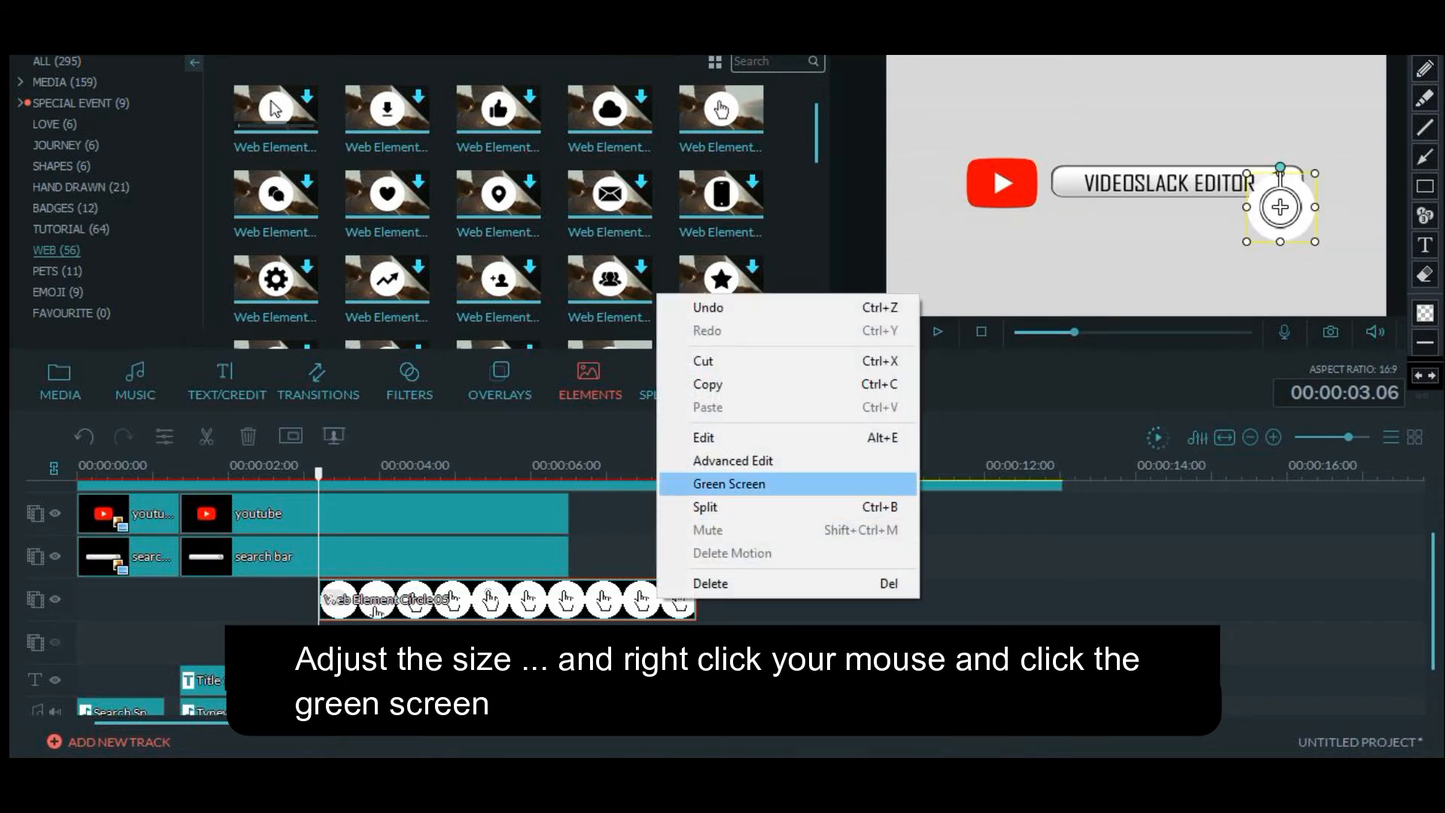
left_click(722, 484)
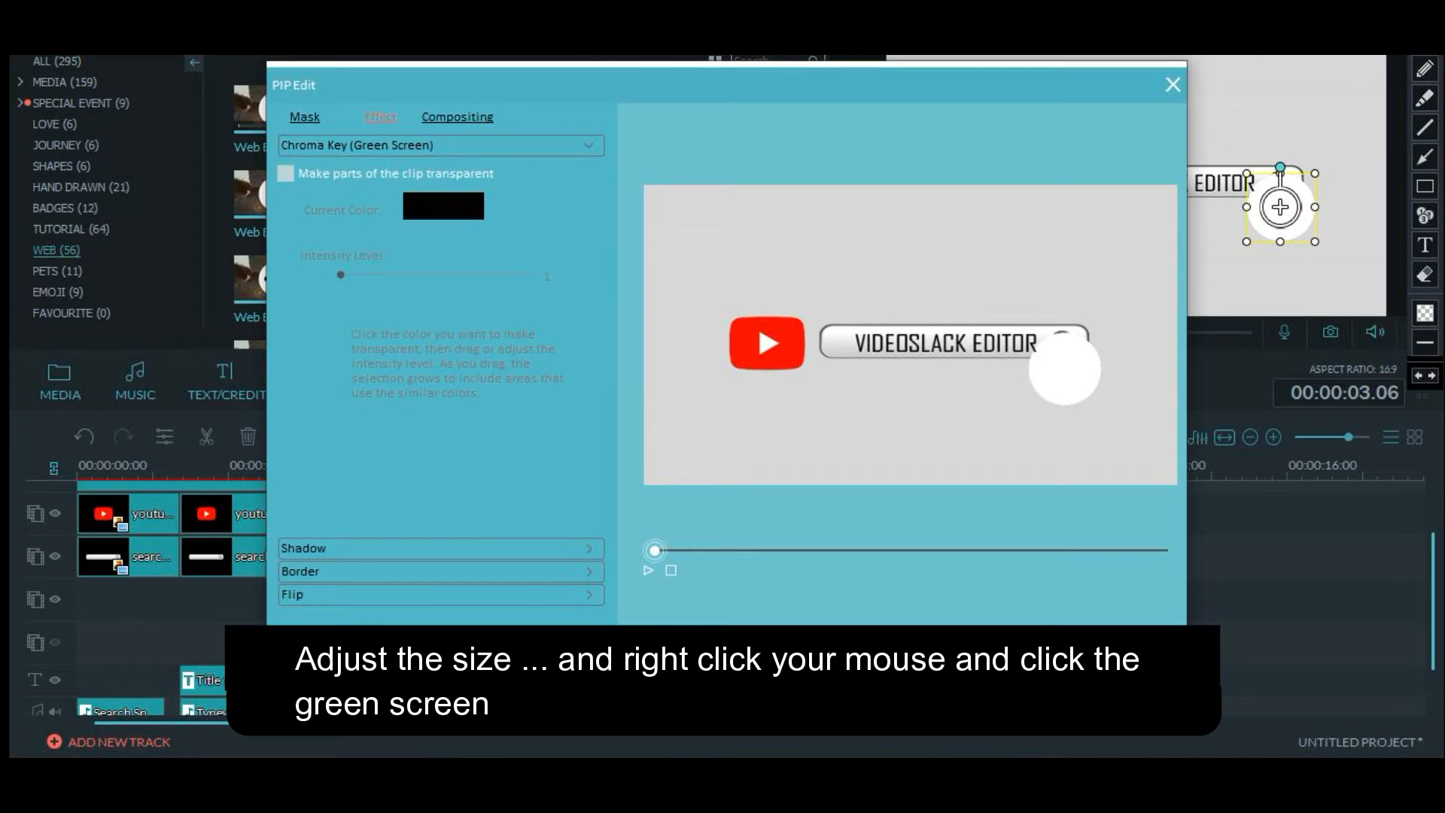
left_click(1065, 381)
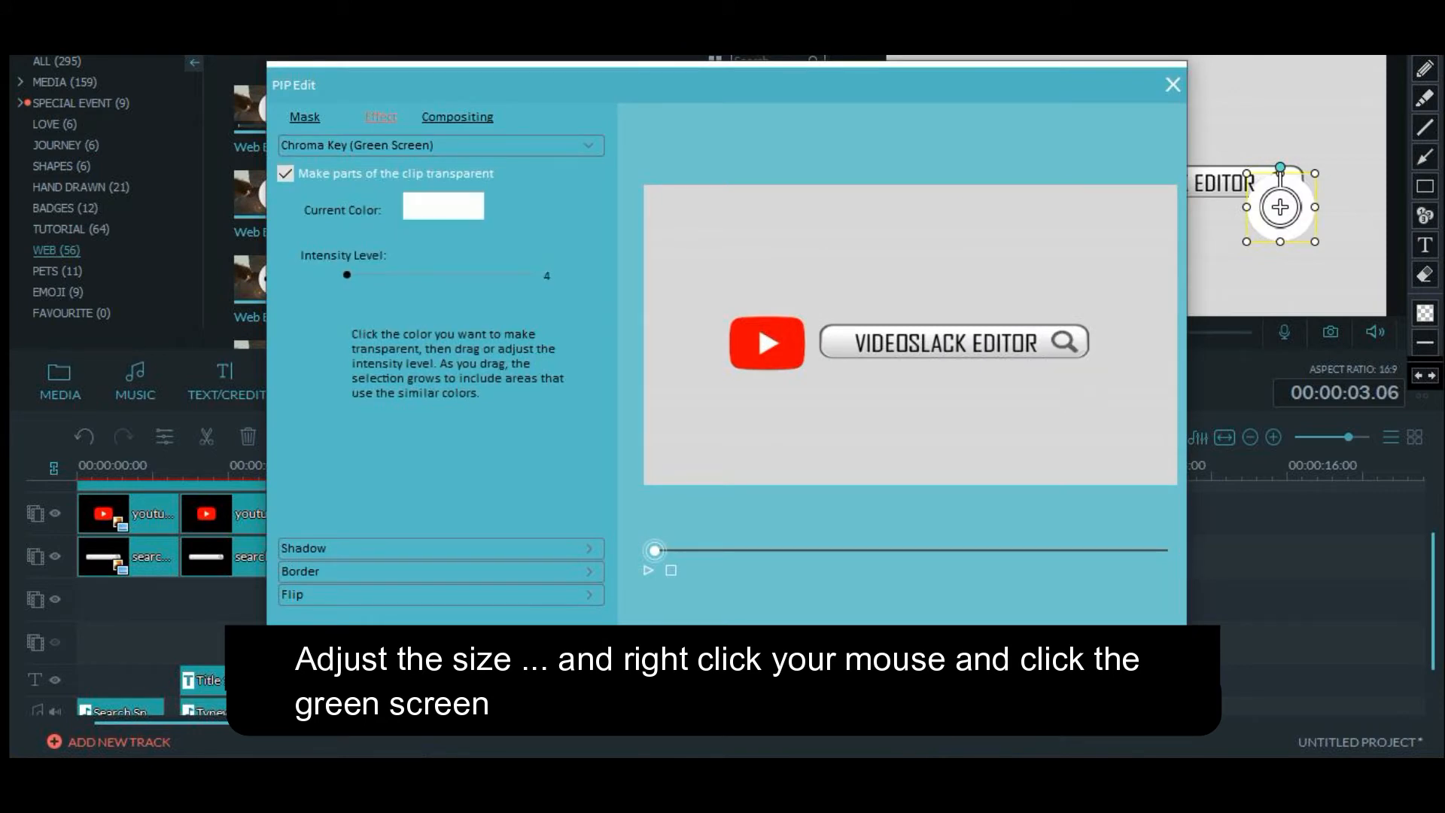
left_click(1066, 380)
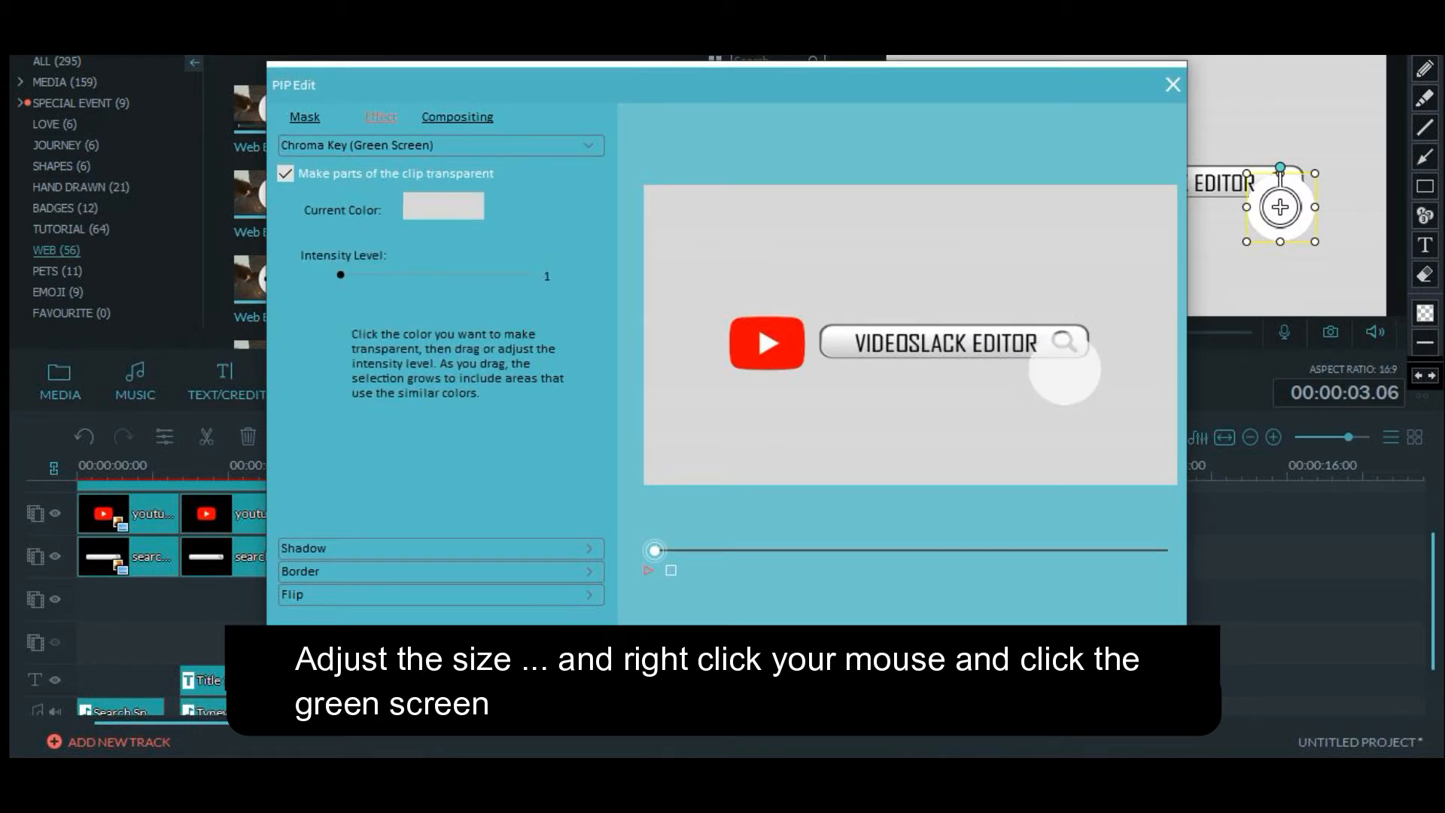
left_click(649, 570)
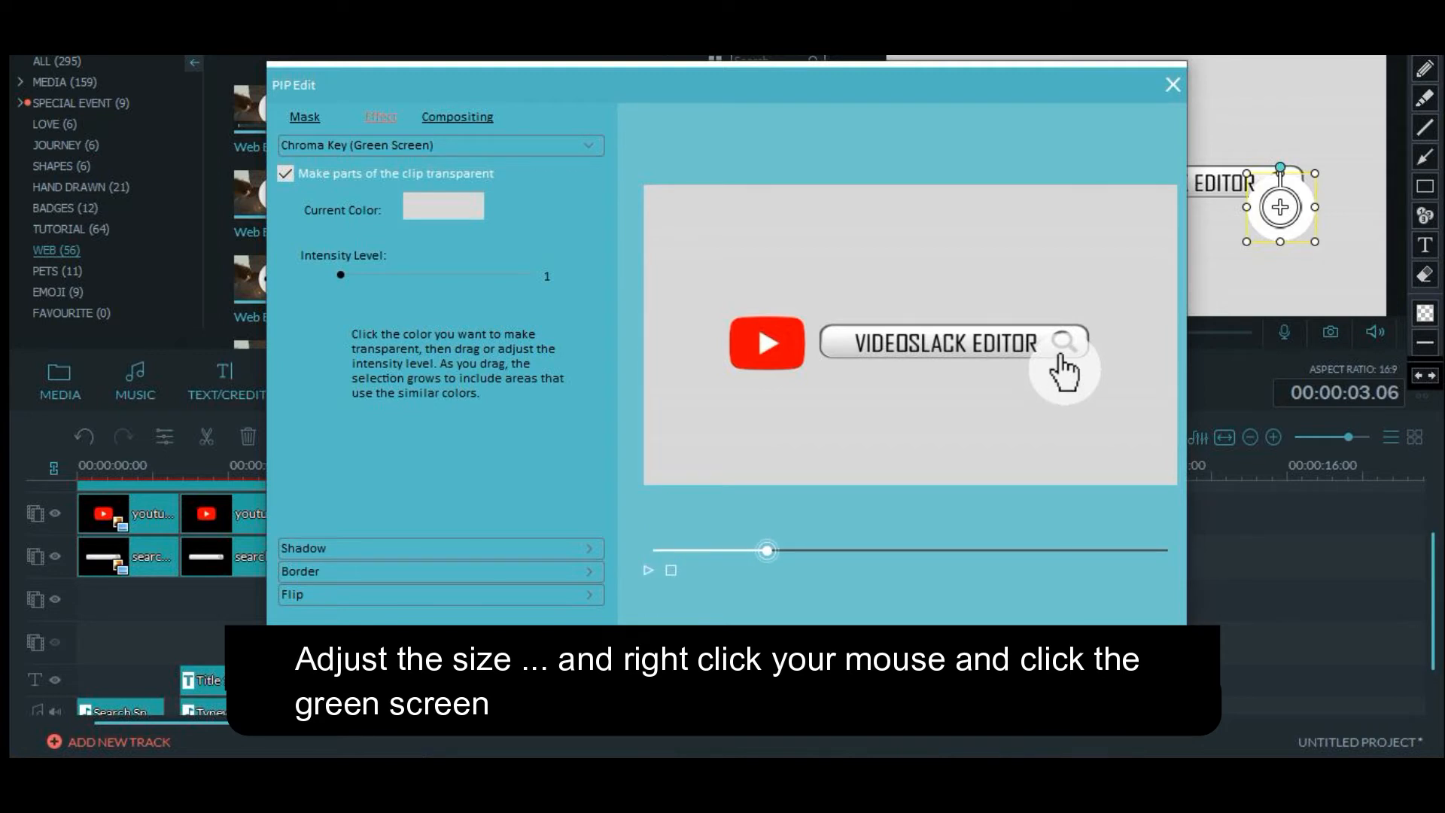
left_click(1065, 380)
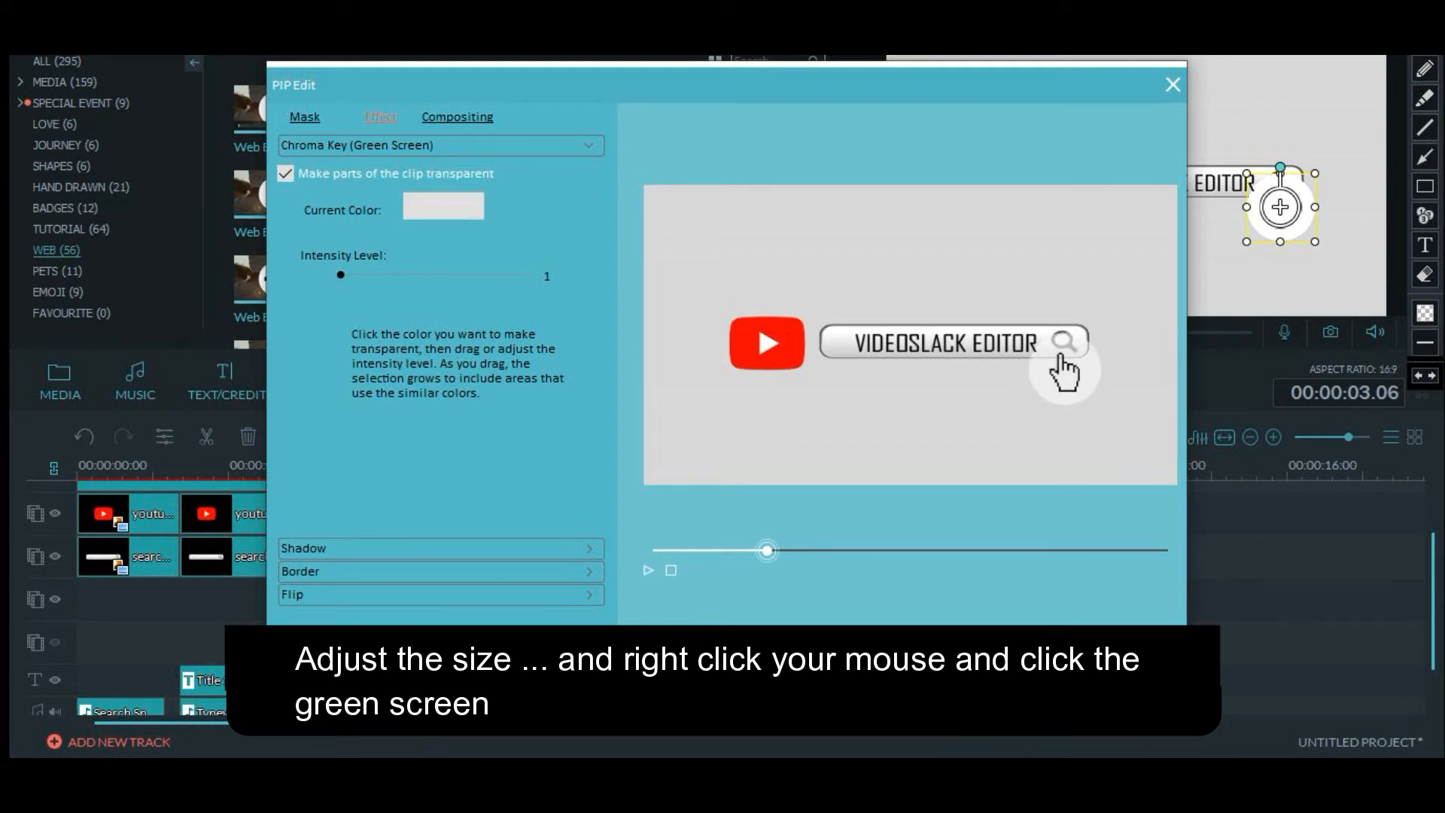
left_click(1065, 380)
Set the Chroma Key intensity level to 42, preview the keyed hand animation from its start and apply the effect
left_click_drag(340, 274, 347, 275)
left_click(1063, 361)
left_click_drag(1064, 371, 1066, 374)
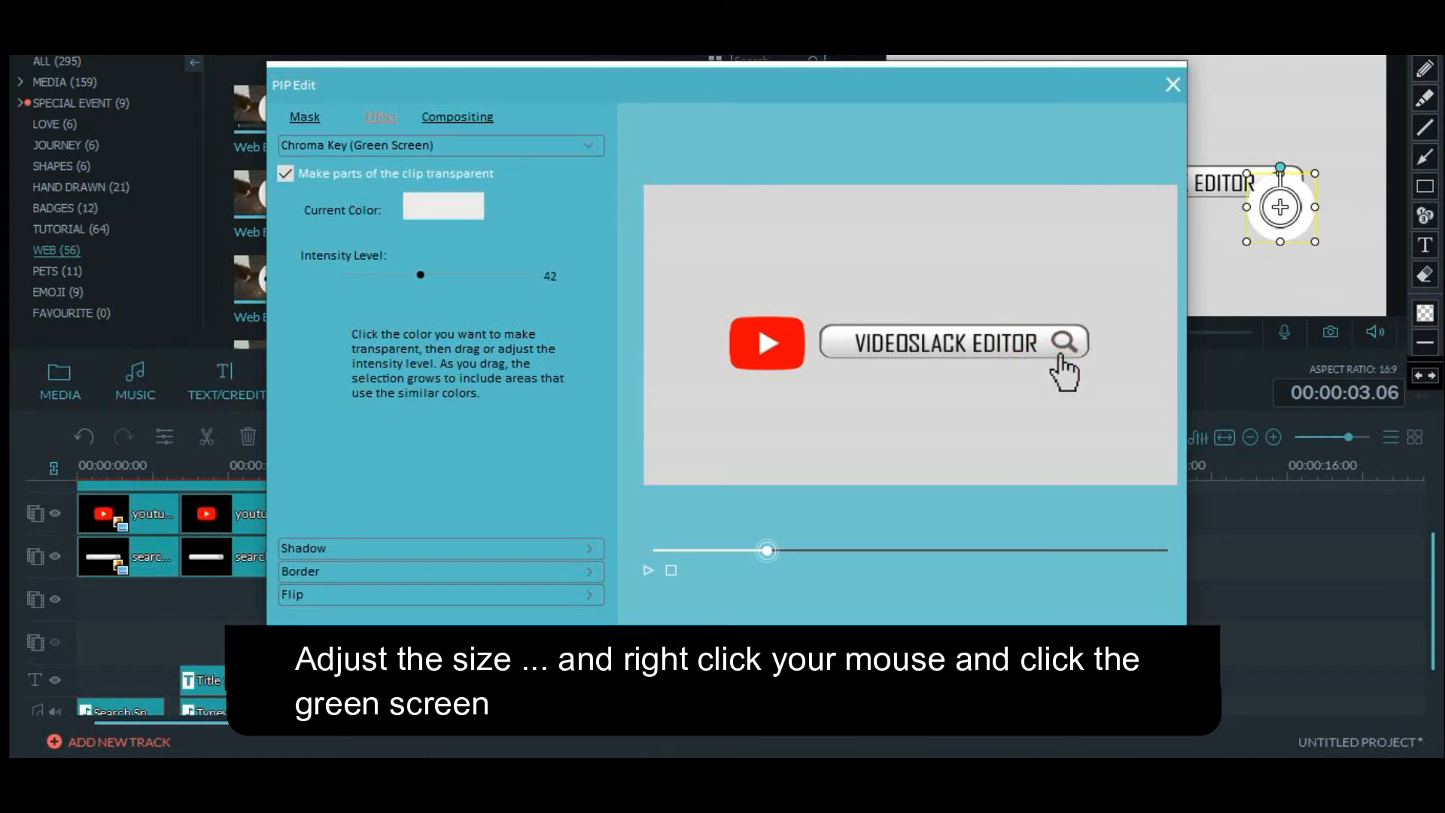
left_click_drag(767, 551, 653, 550)
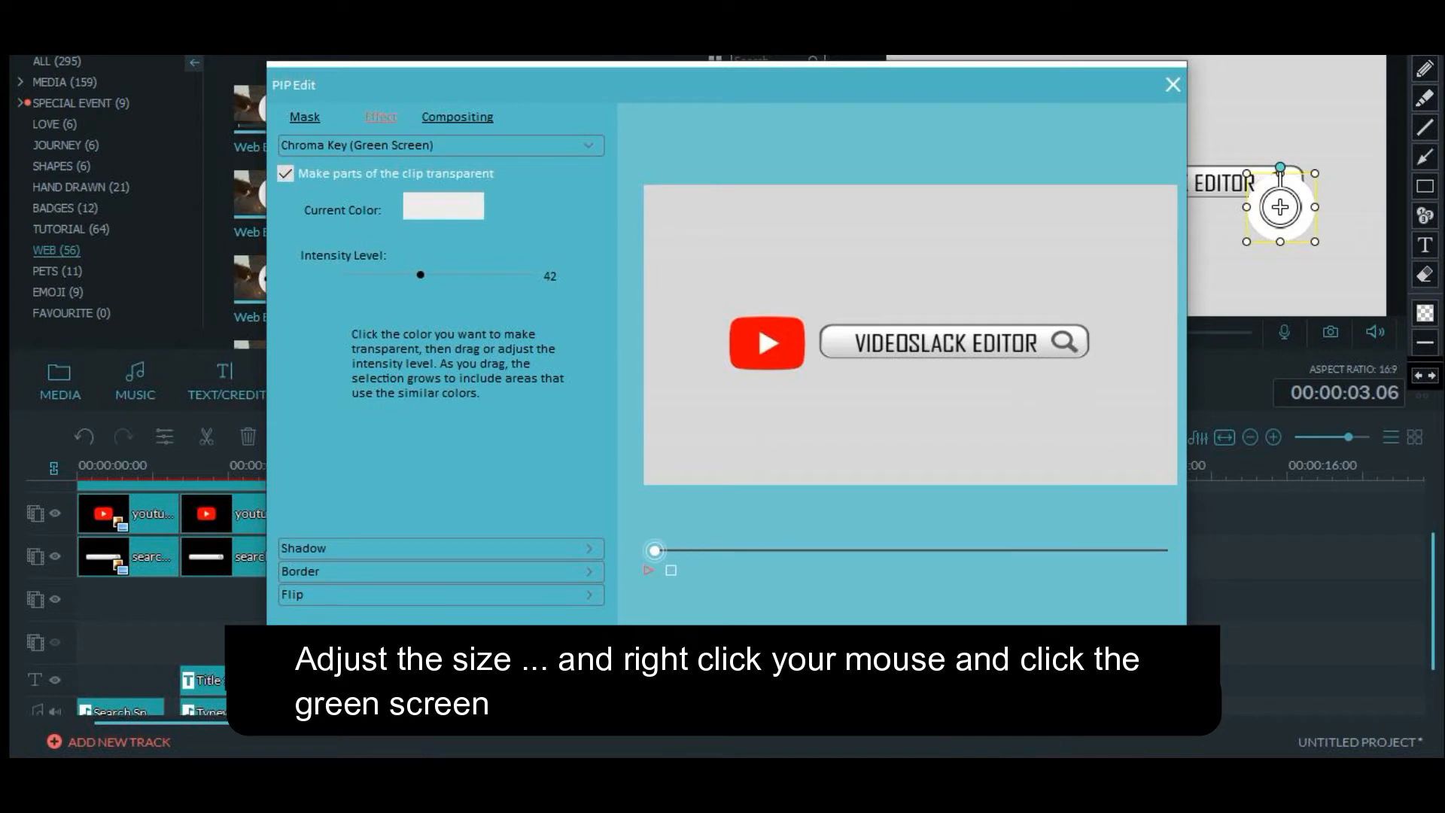
left_click(649, 570)
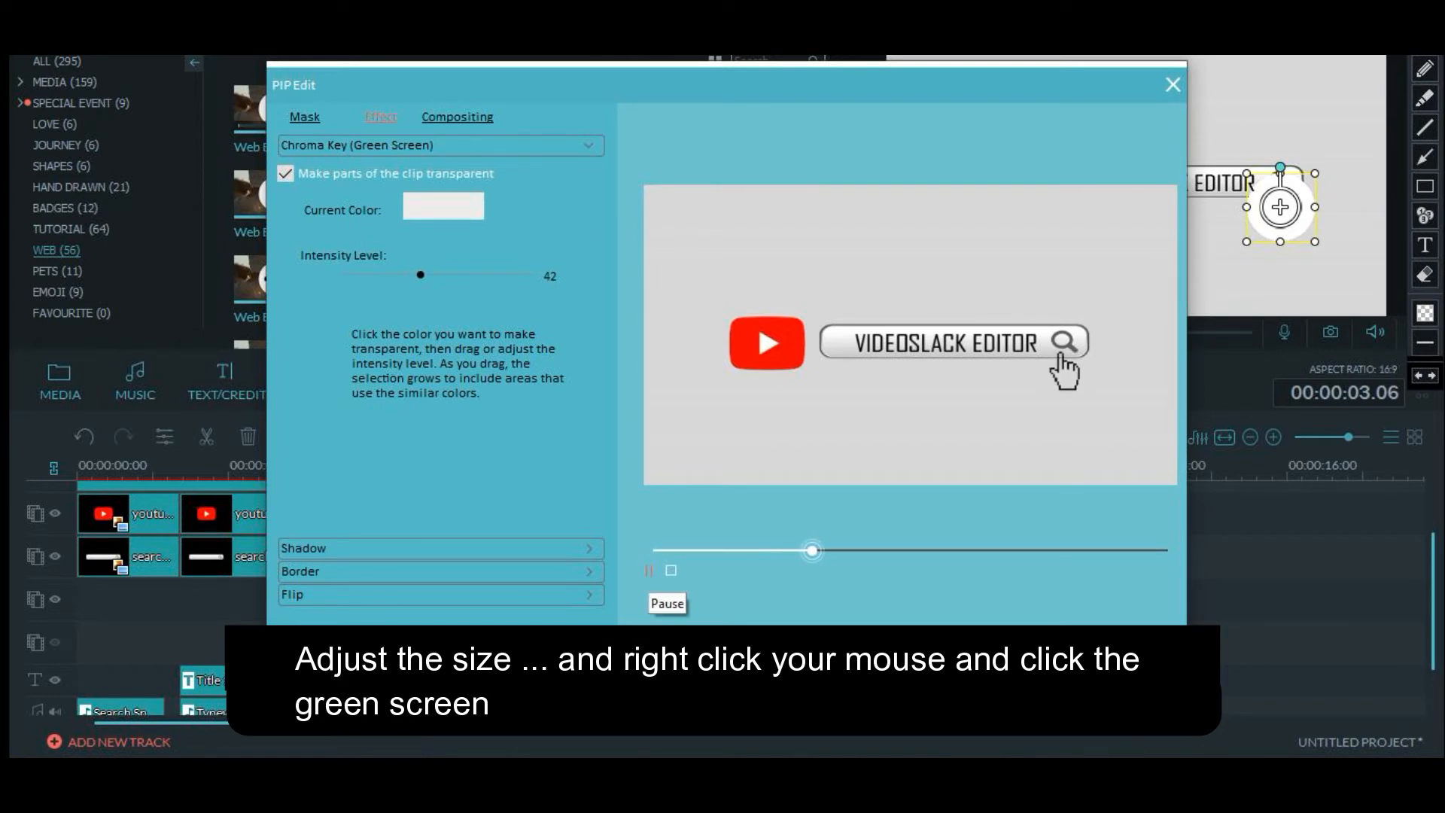
left_click(648, 570)
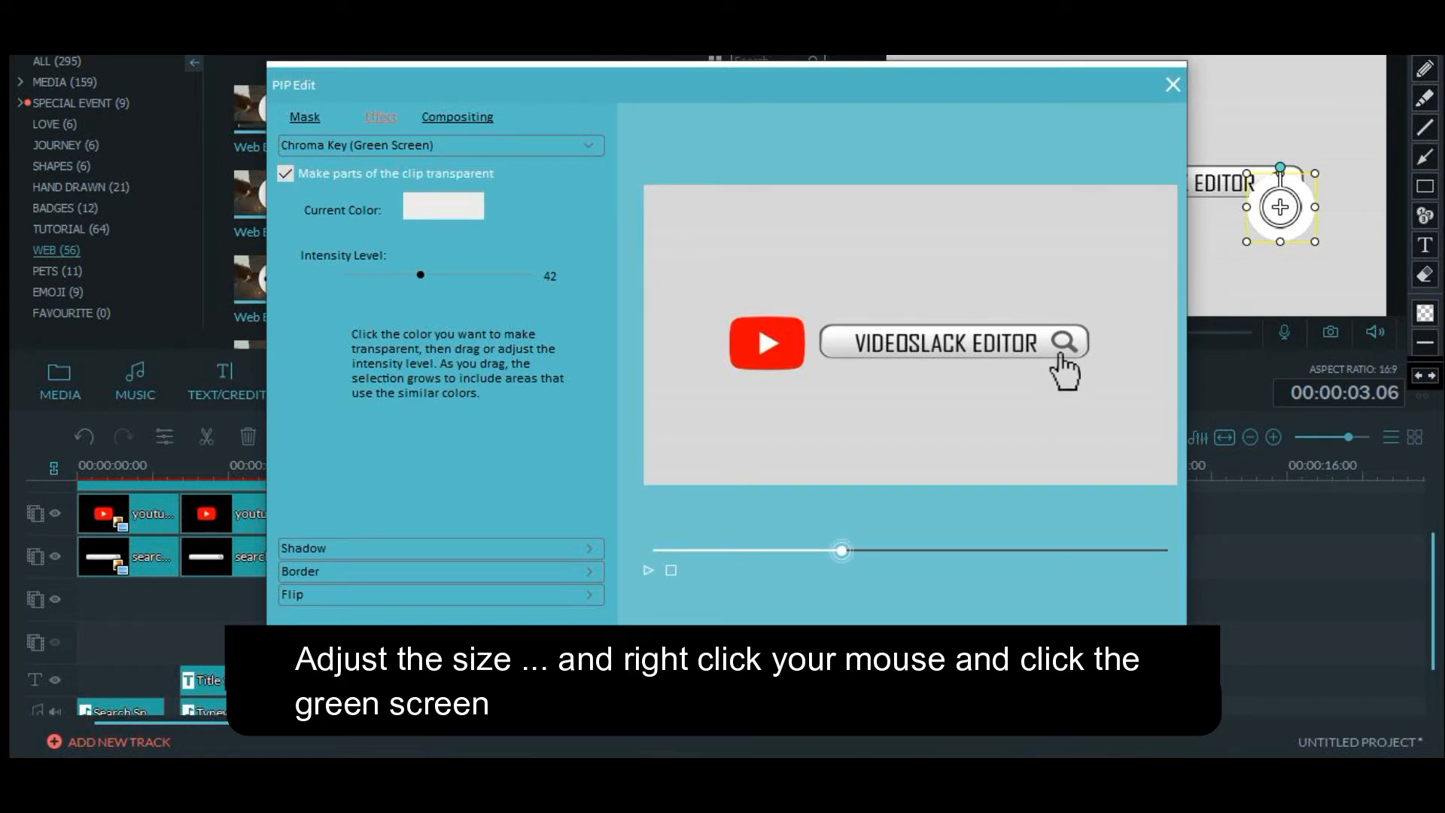
key("Return")
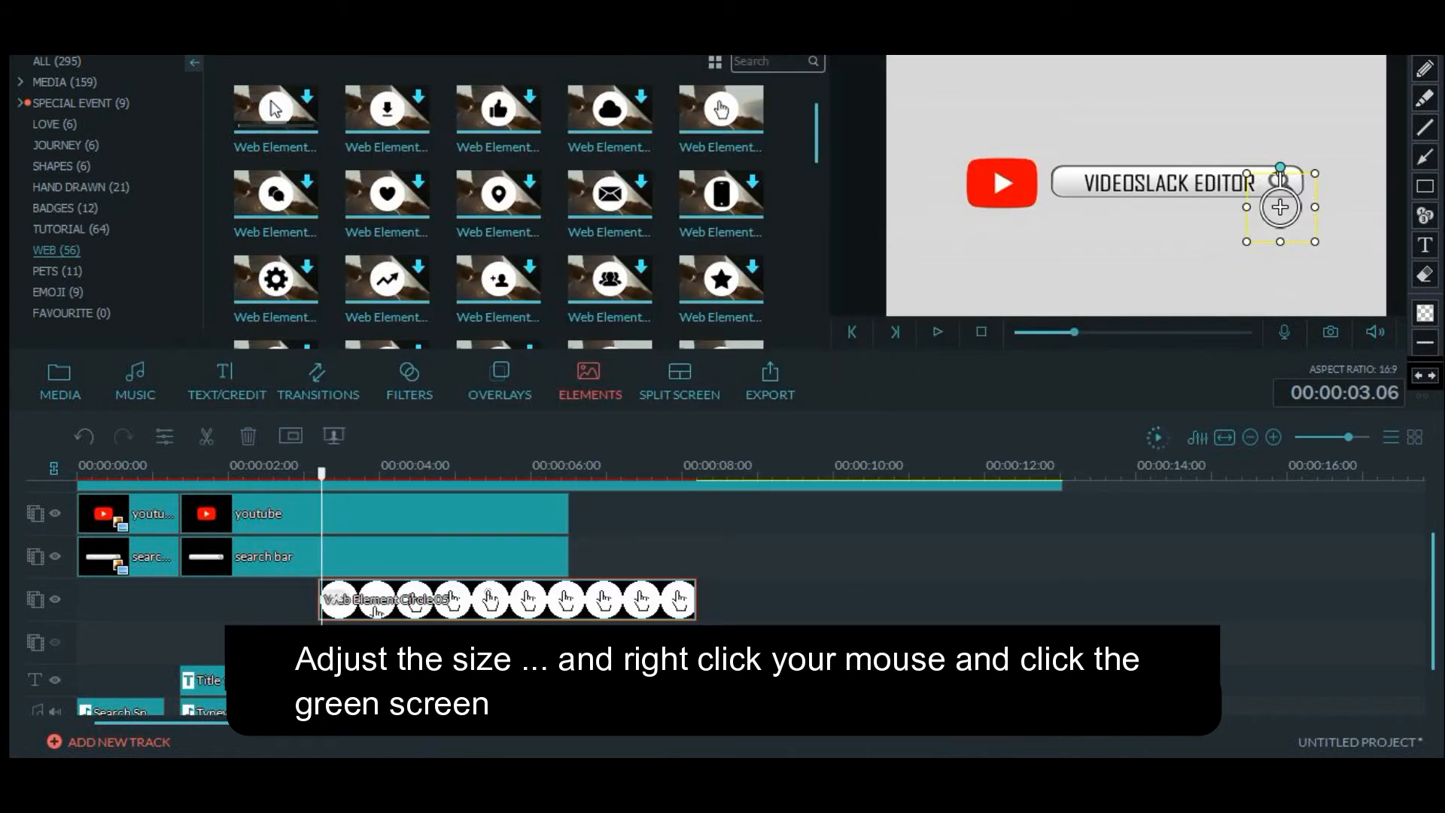
Nudge the hand pointer up onto the magnifier icon, checking its alignment by playing from 00:00:02.10 to 00:00:04.16
left_click_drag(1281, 207, 1285, 200)
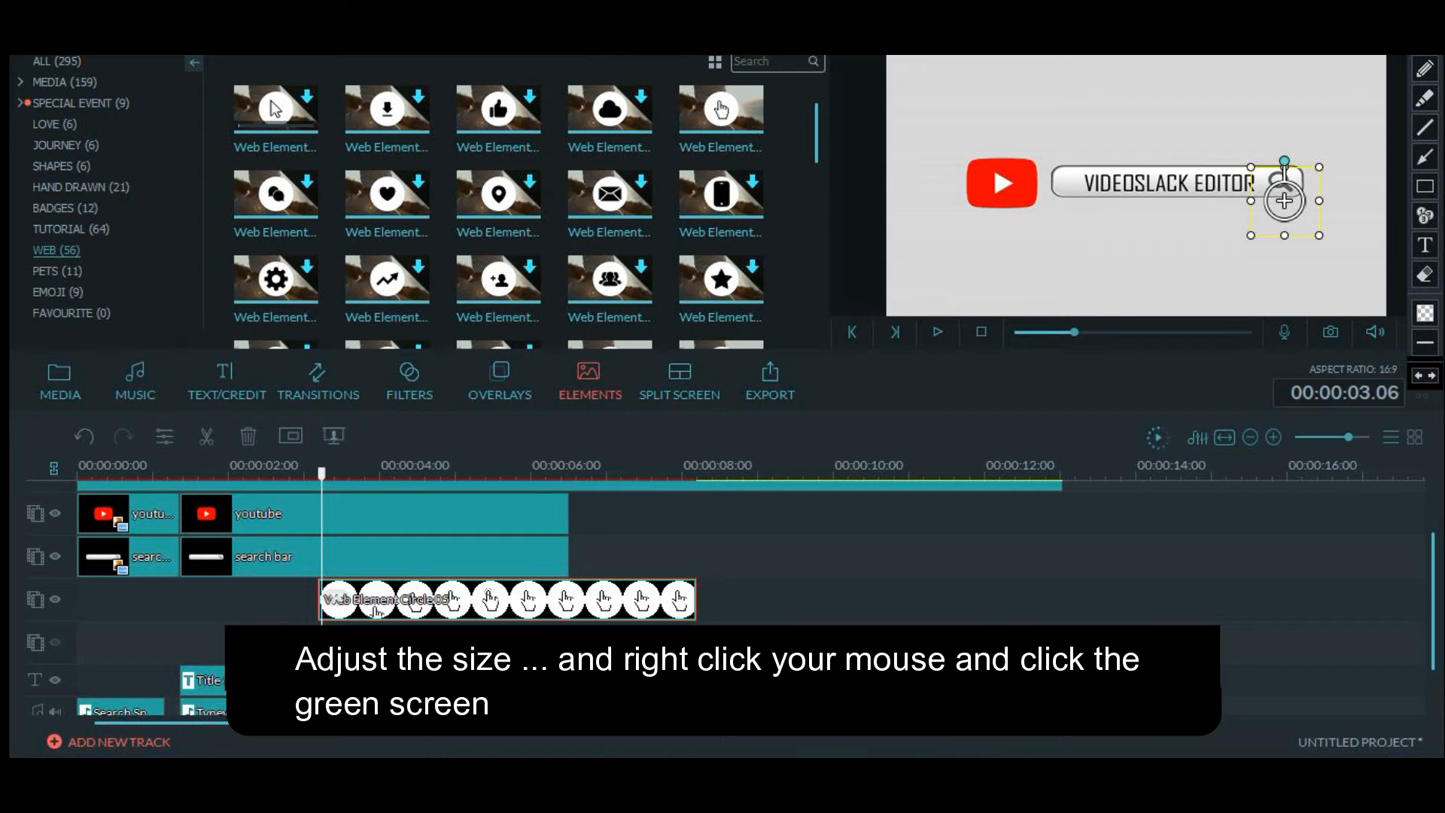
left_click_drag(322, 474, 259, 474)
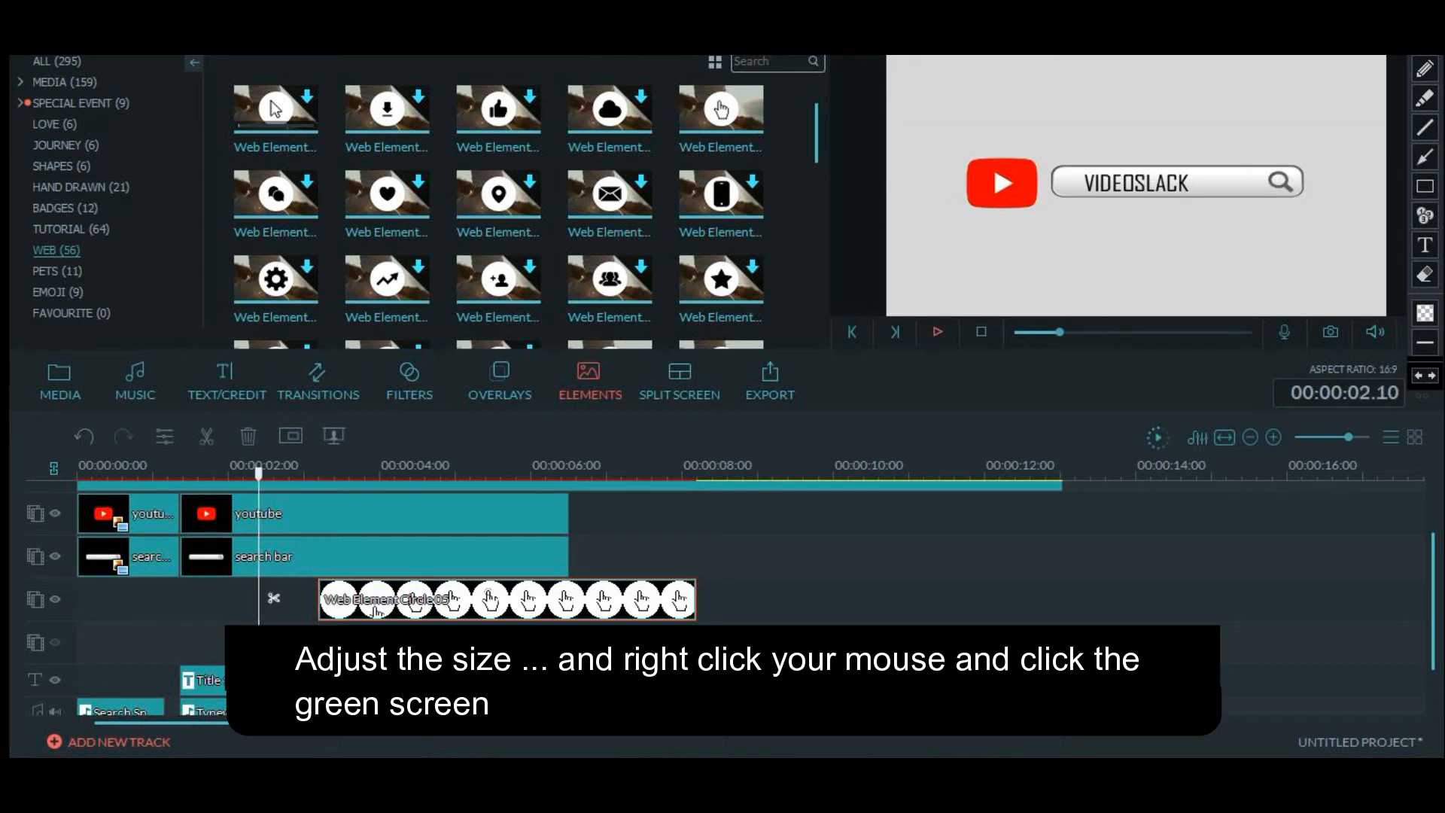
left_click(937, 332)
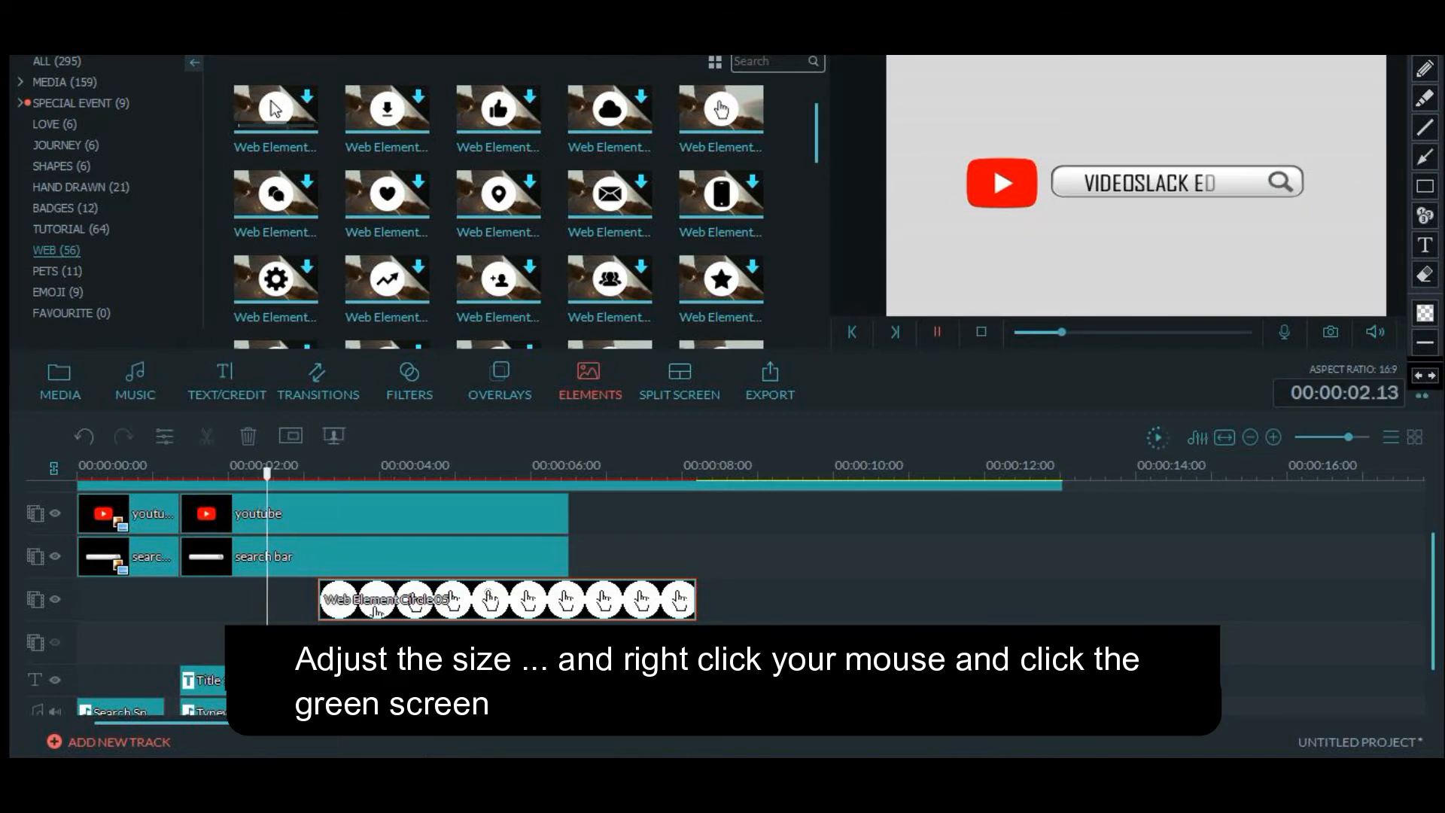
left_click(1285, 200)
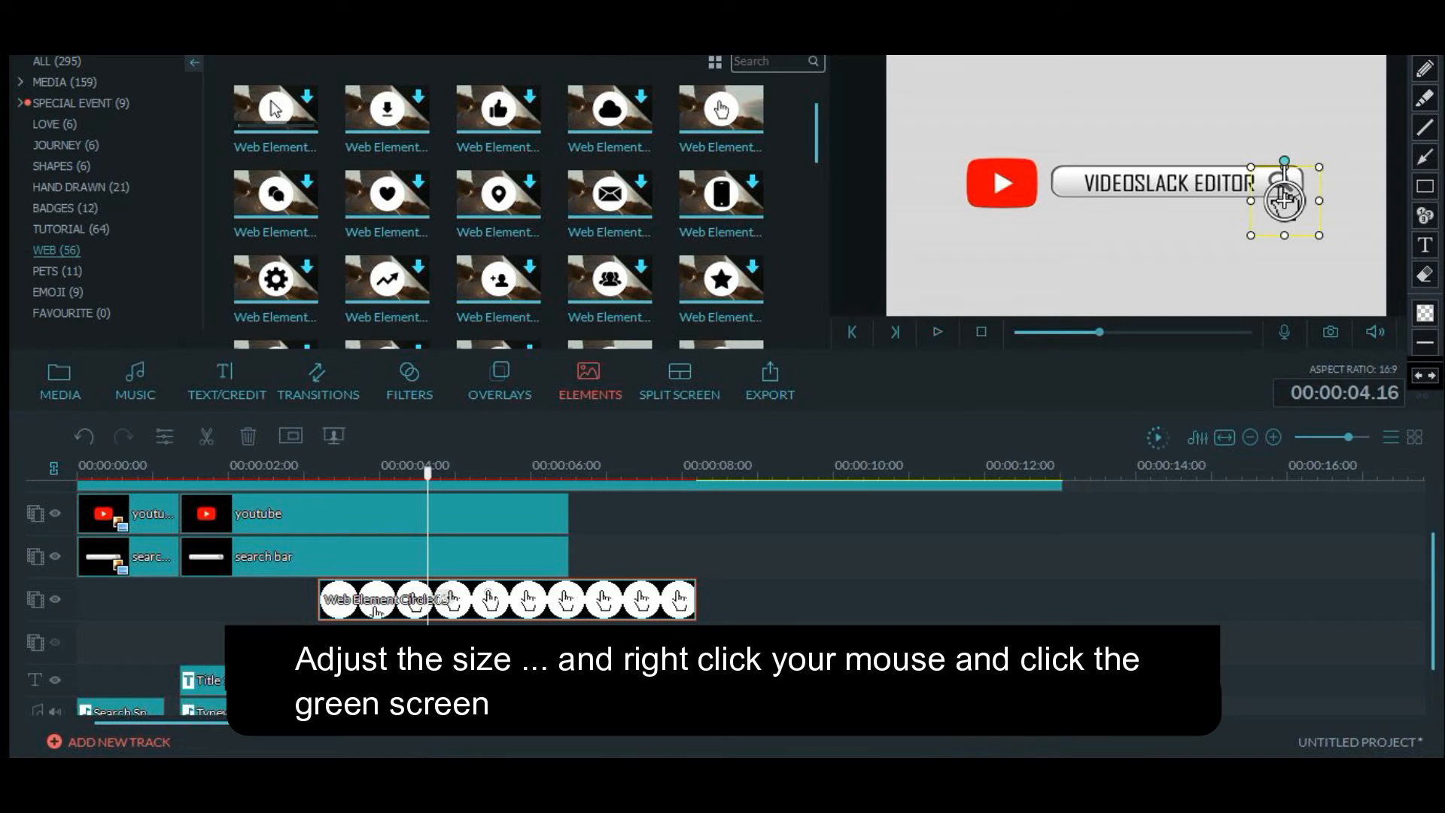
left_click_drag(1285, 201, 1285, 198)
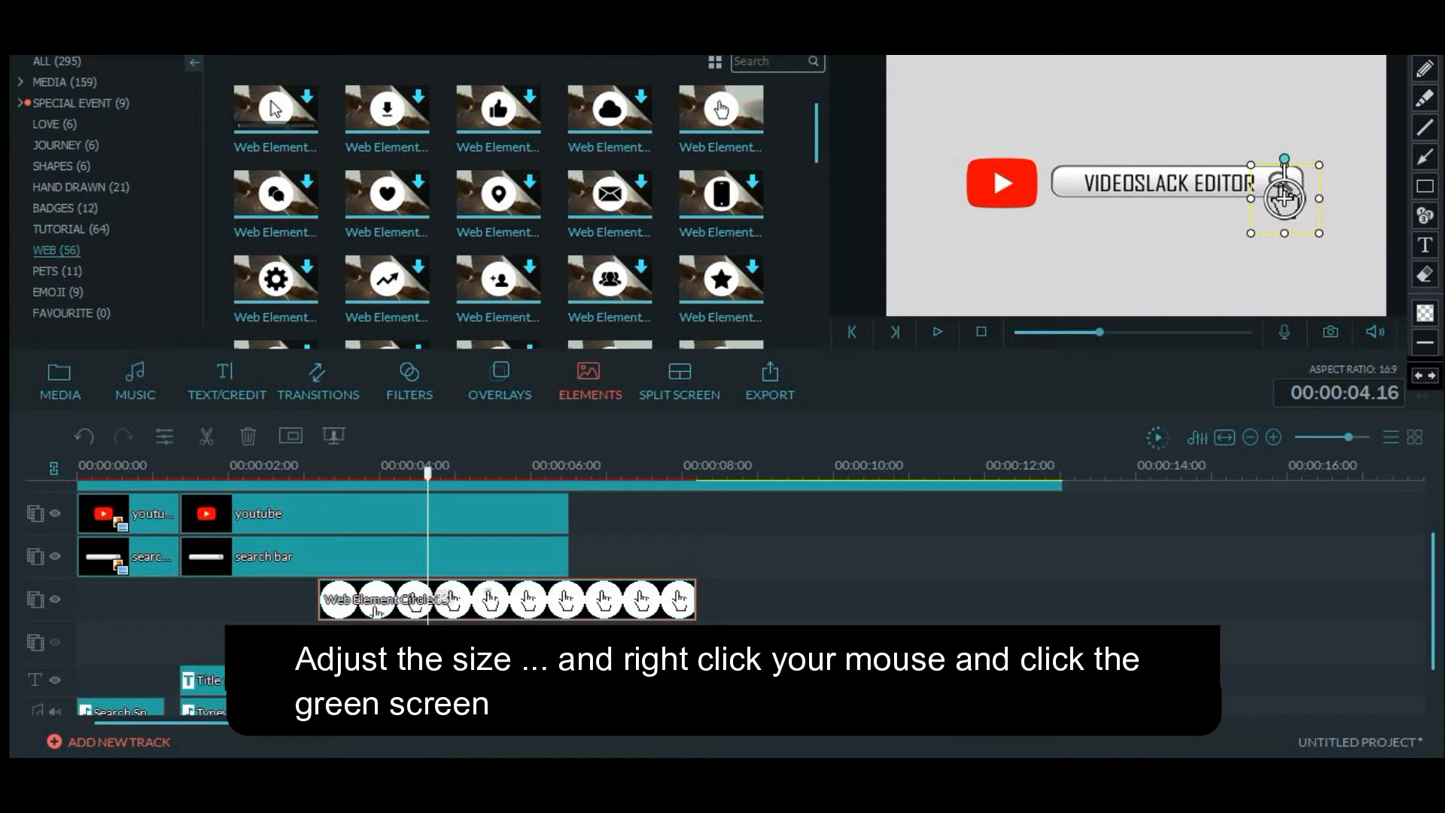
left_click_drag(1285, 200, 1285, 198)
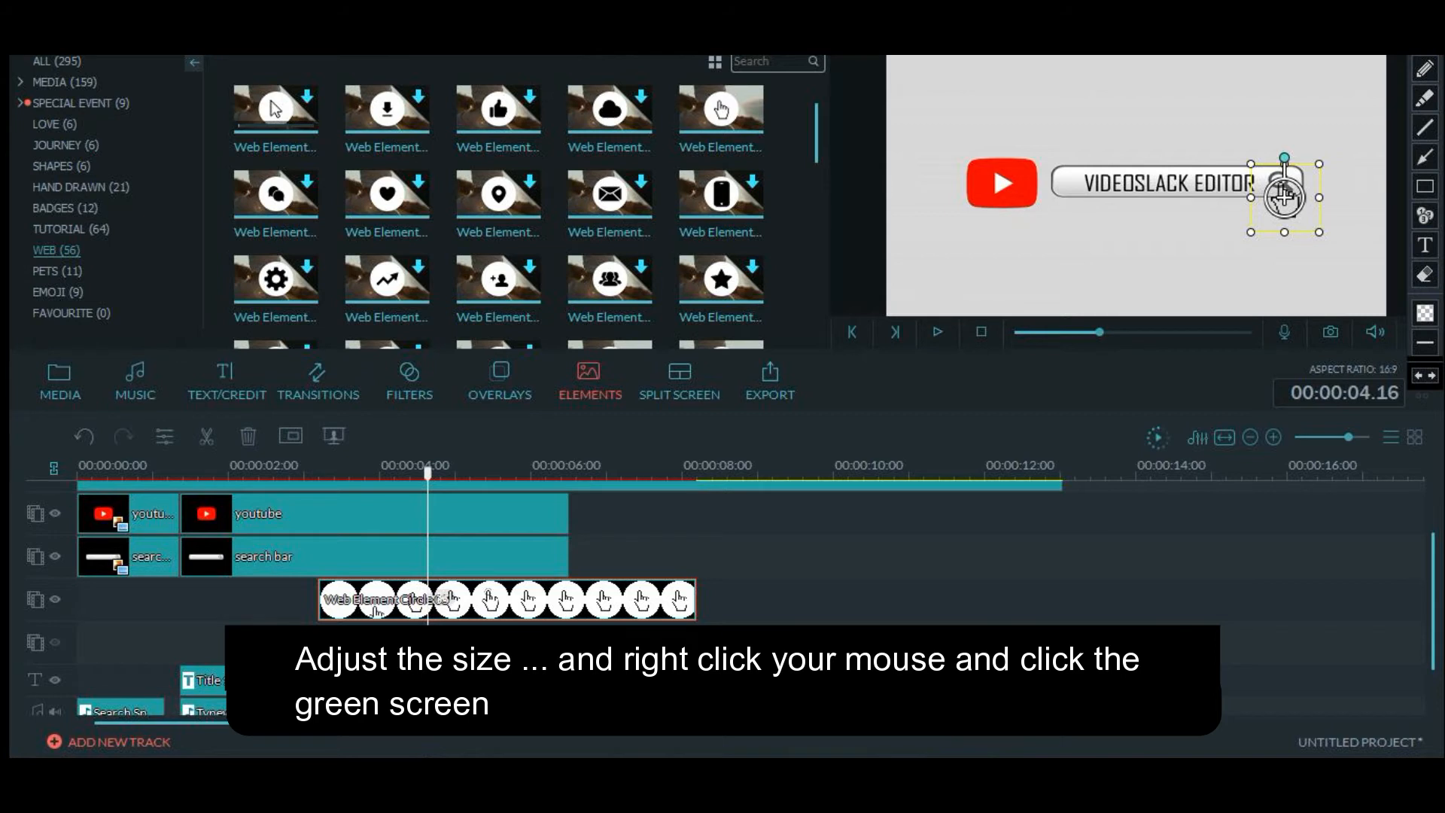
Scrub through the hand pointer clip to 00:00:07.07 and return the playhead to 00:00:03.06 near the clip's start
mouse_move(427, 472)
left_mouse_down()
mouse_move(366, 473)
mouse_move(449, 472)
left_mouse_up()
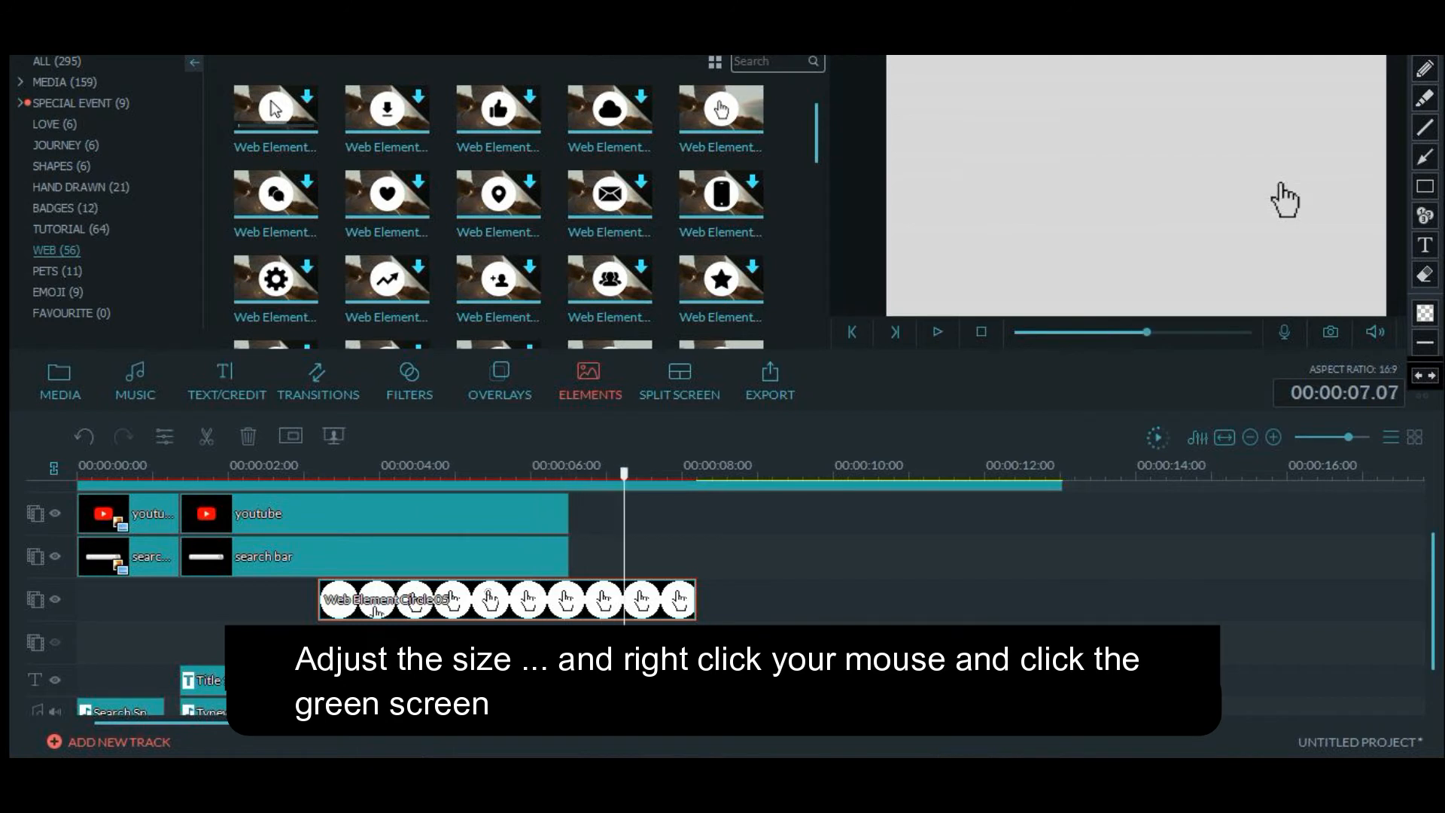
left_click_drag(629, 473, 310, 473)
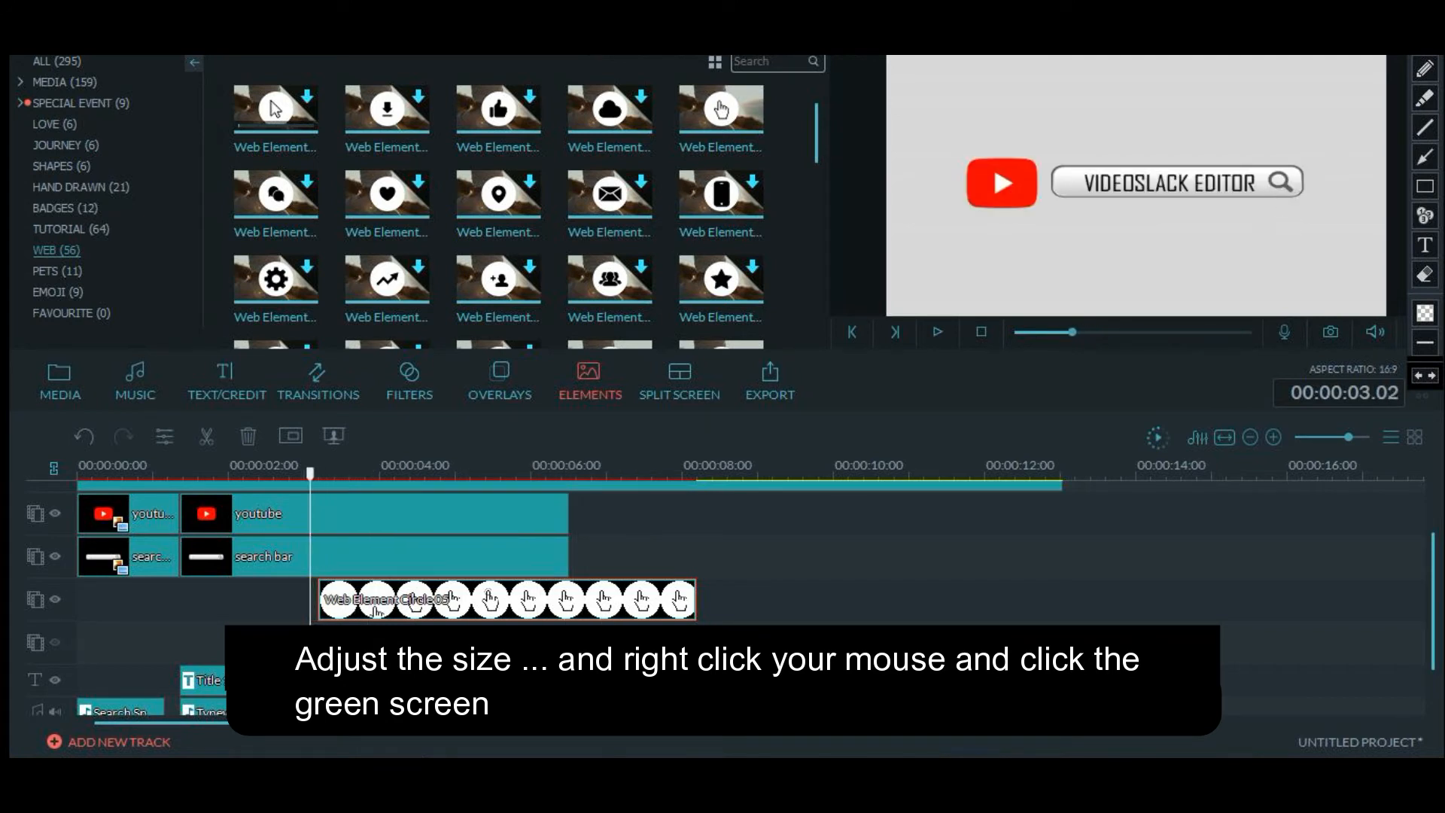
left_click(325, 598)
scroll(325, 598, "down", 1)
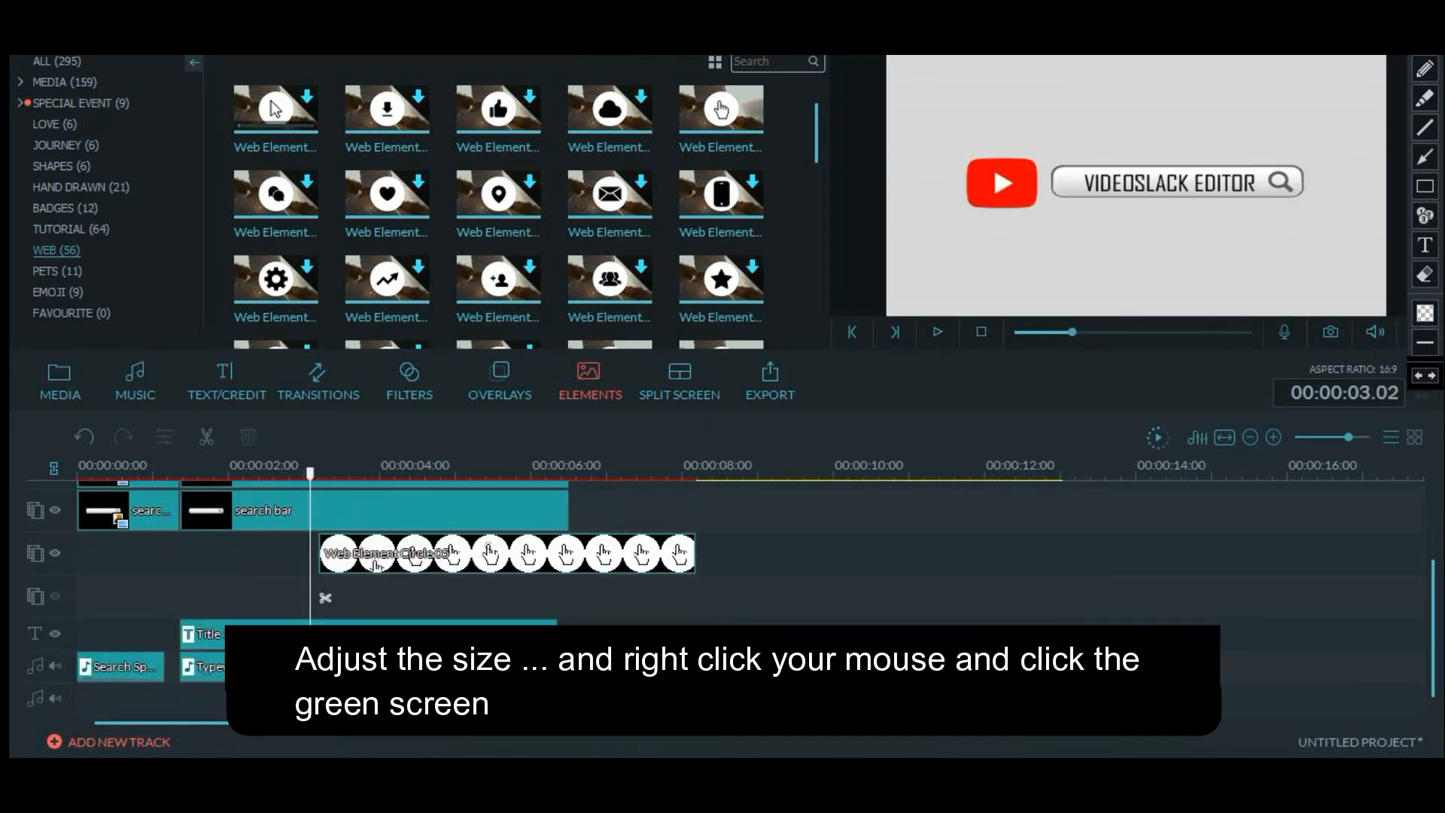
key("Right")
key("Right")
key("Right")
key("Right")
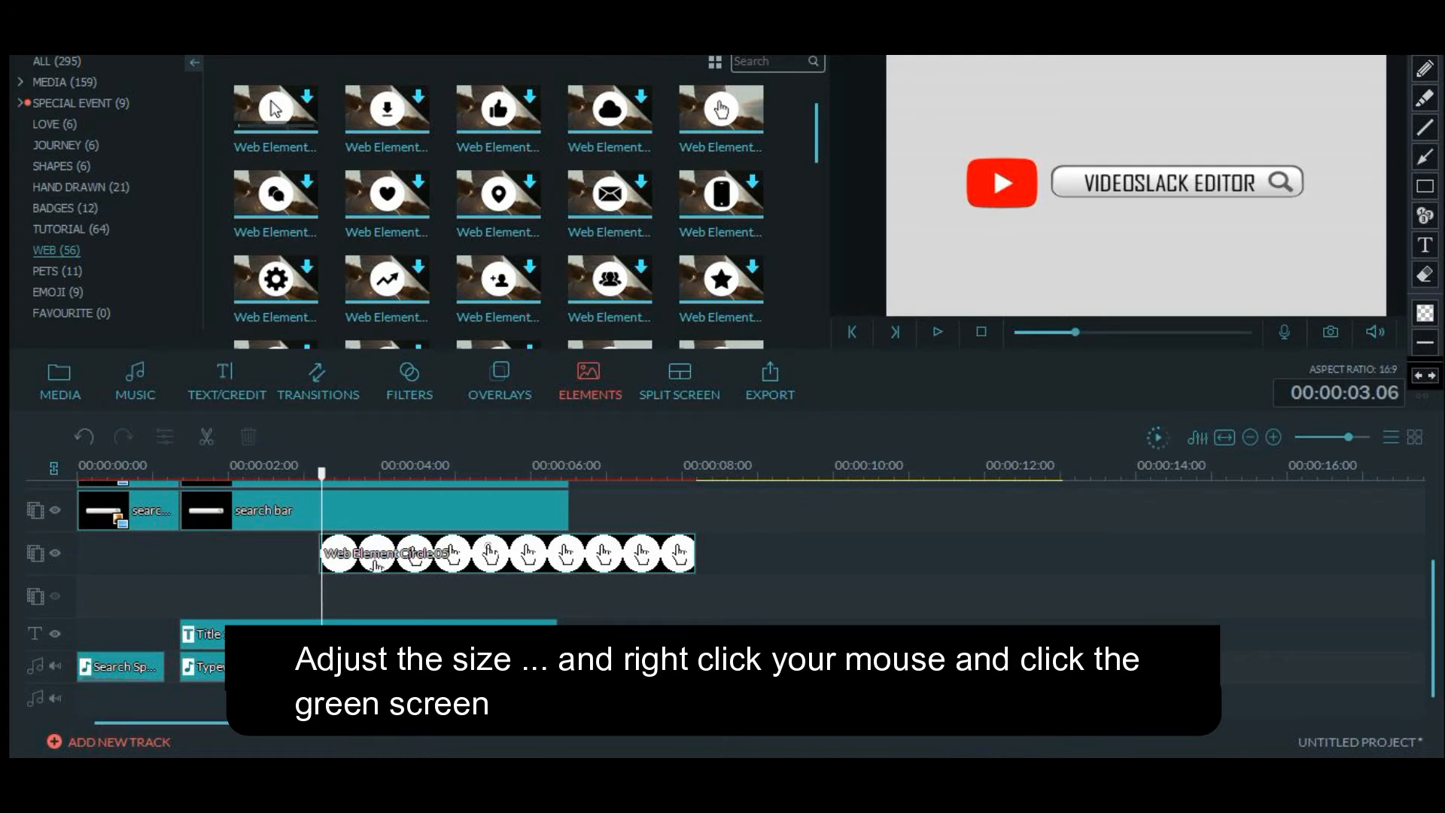
Add the Click Sound Effects Copyright Free audio from My Music to the audio track at 00:00:03.05
key("Left")
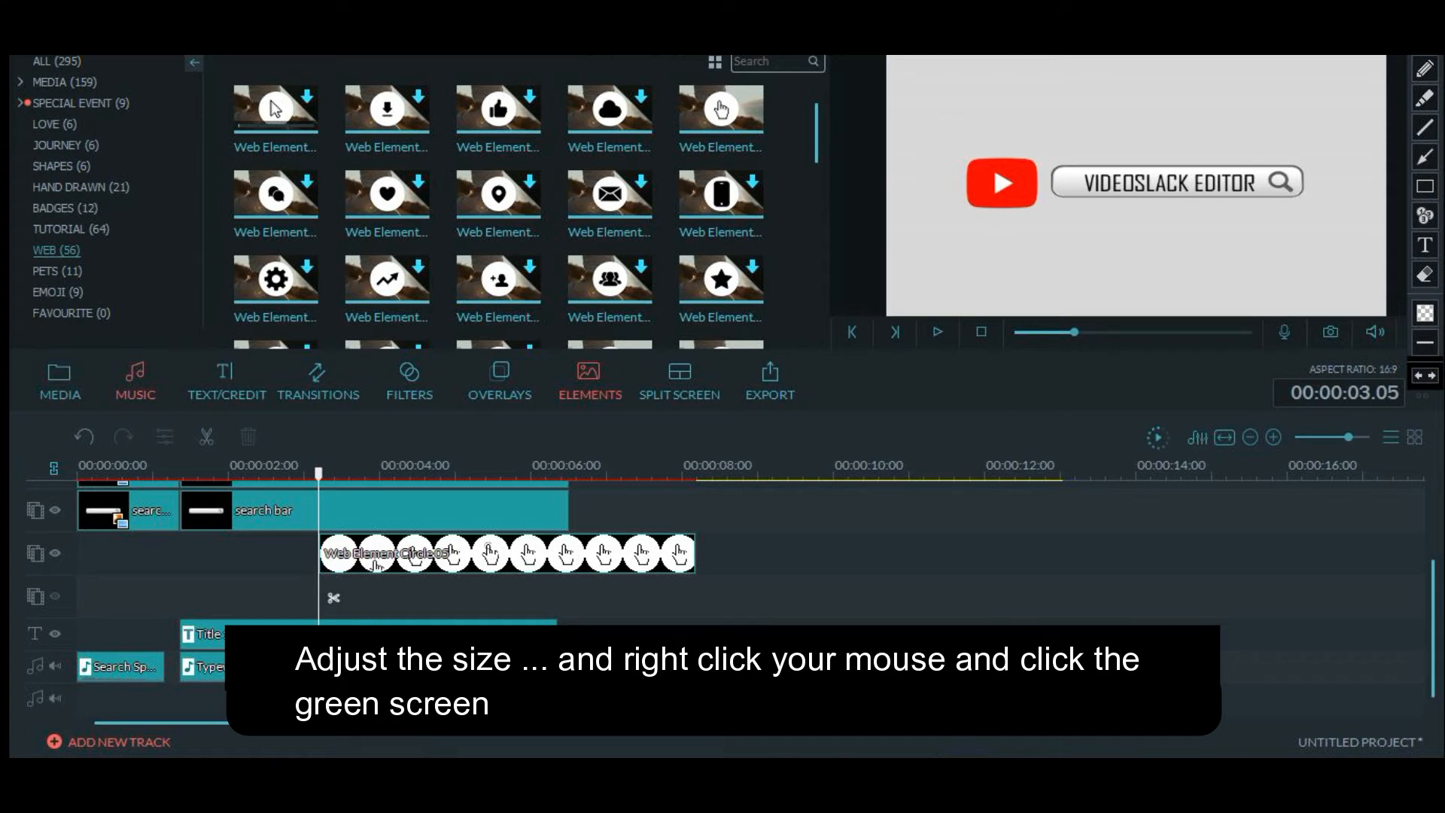
left_click(136, 382)
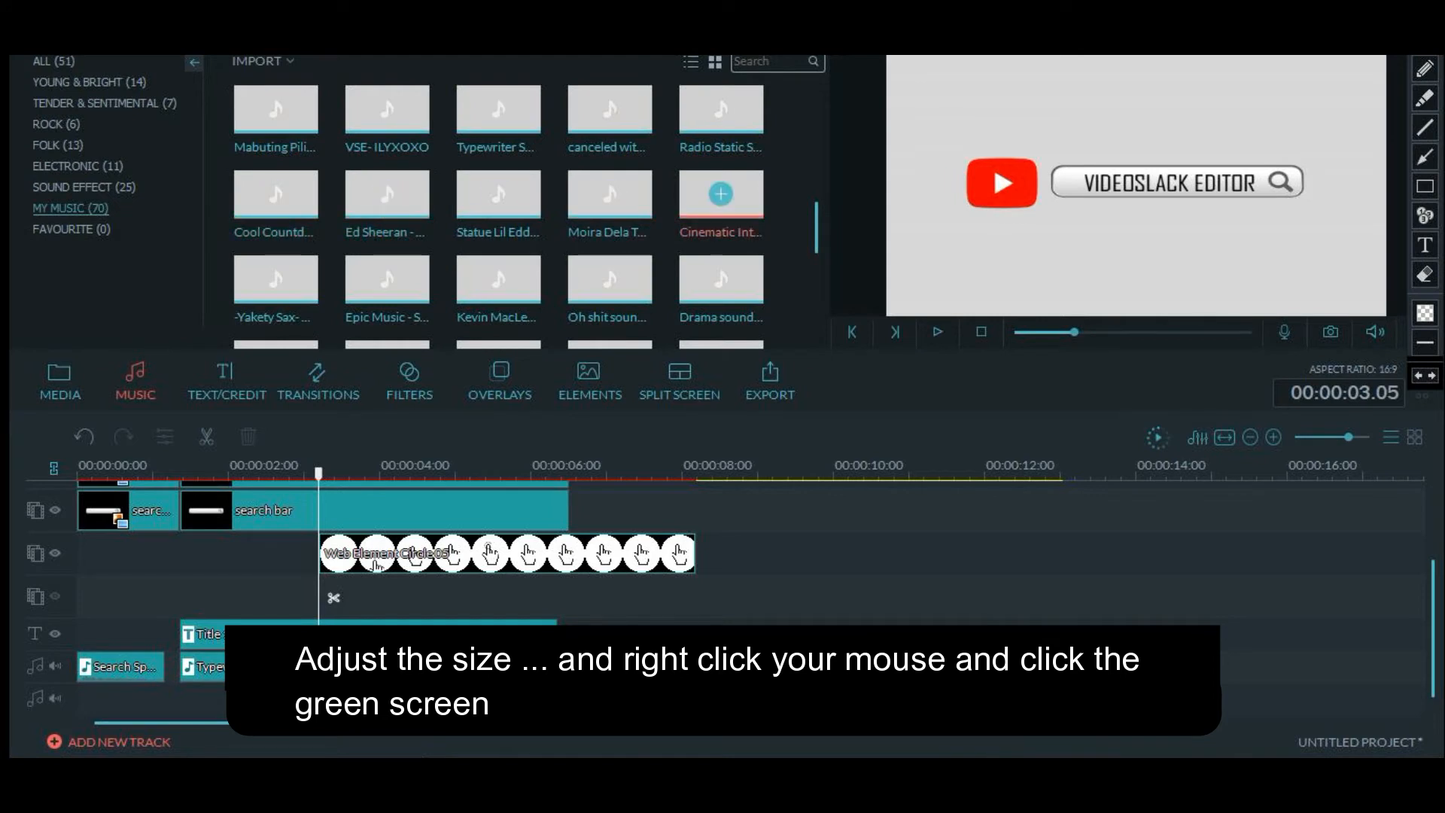
scroll(720, 193, "down", 5)
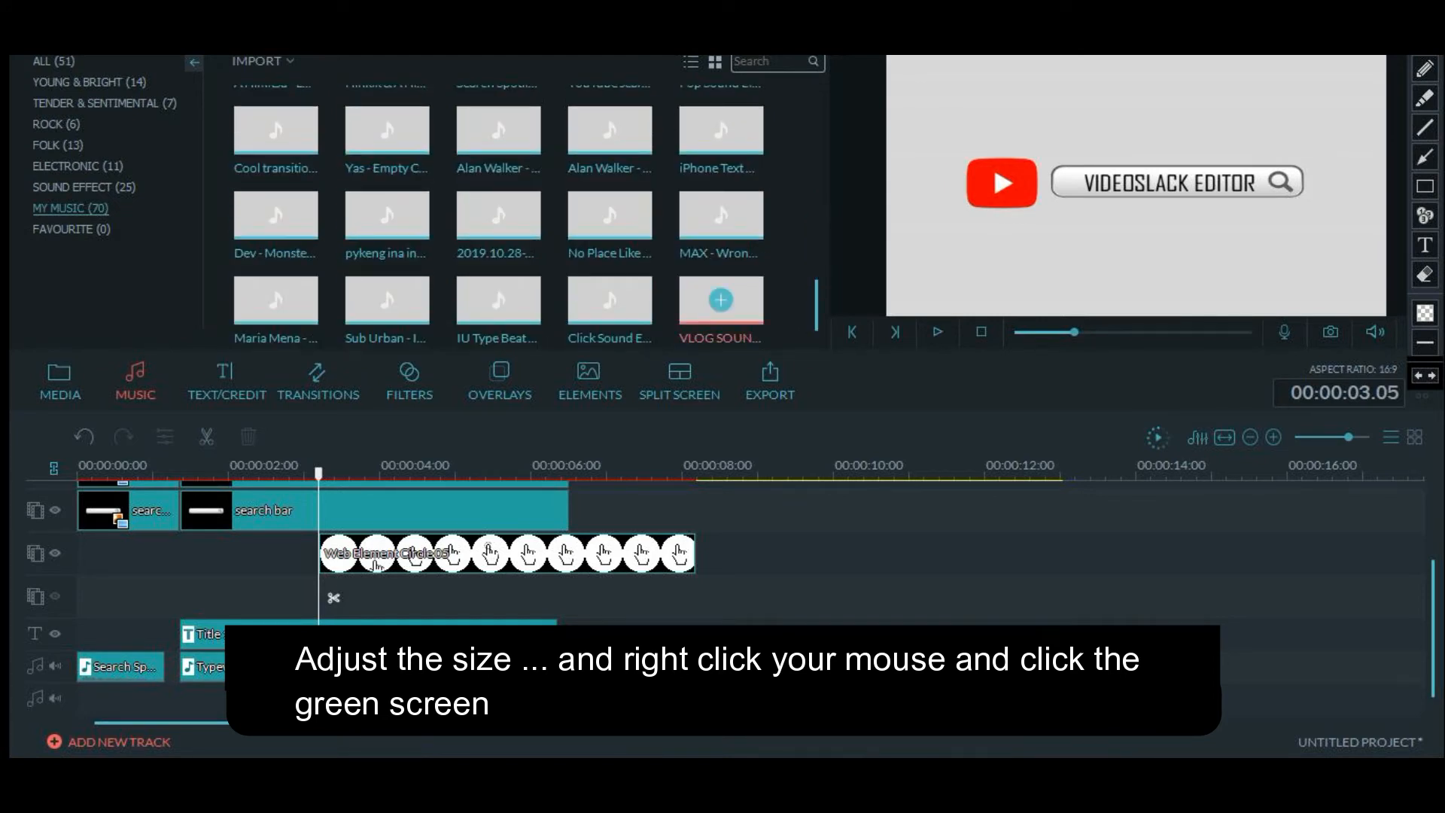
left_click(610, 300)
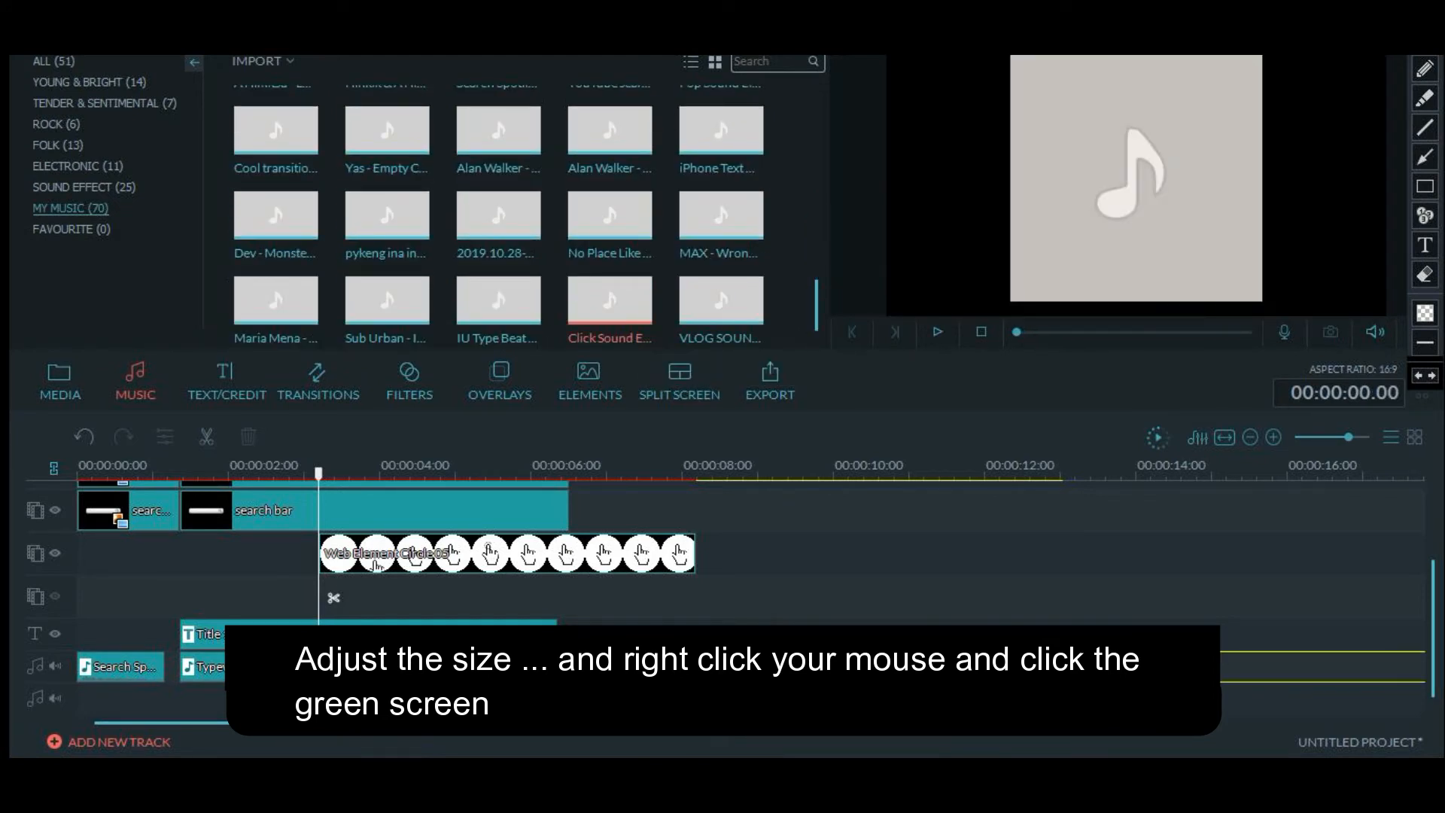
left_click(334, 598)
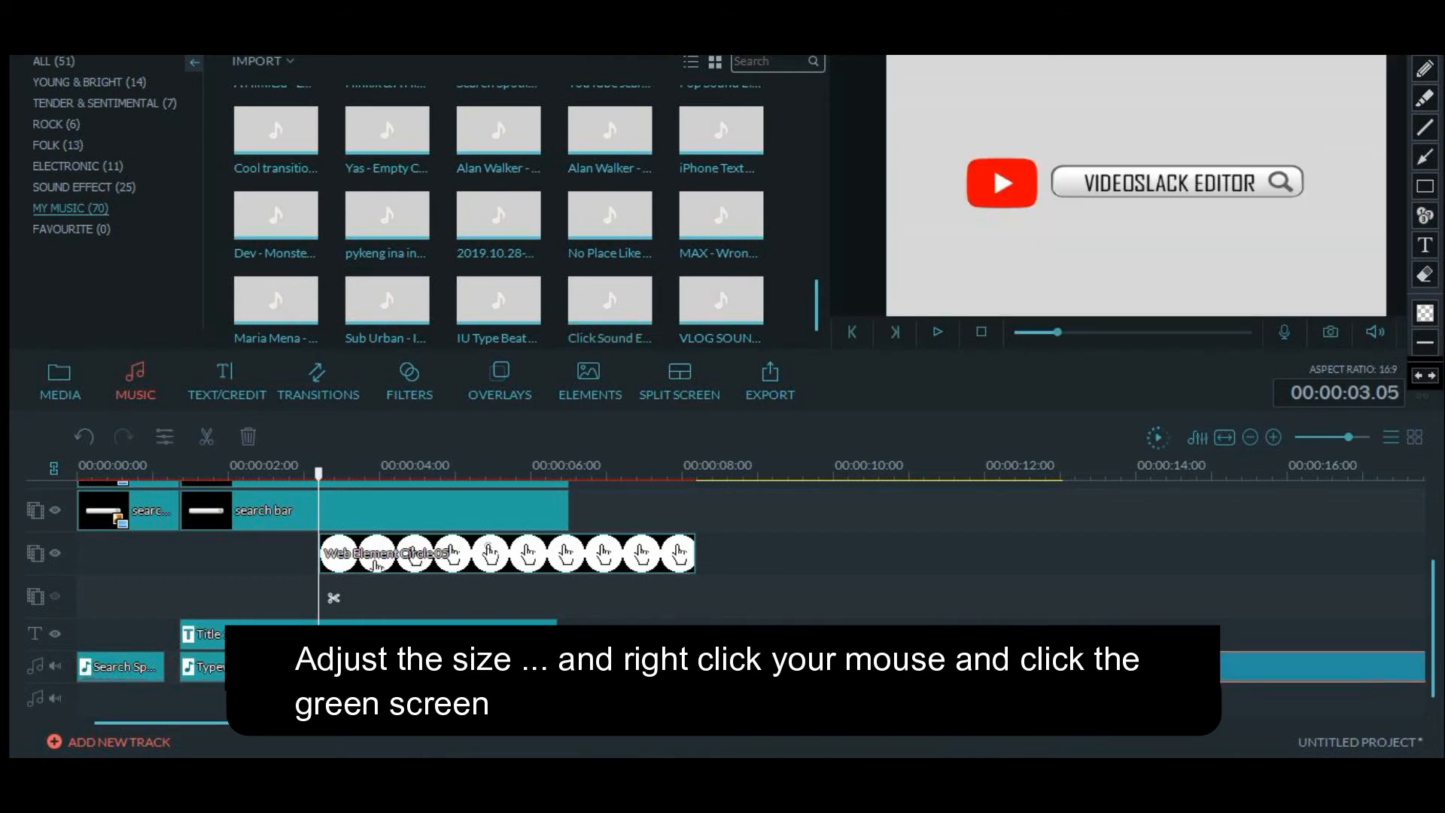
Play the section from 00:00:03.08 onward and again from 00:00:03.21 to check the click sound against the hand pointer
mouse_move(318, 473)
left_mouse_down()
mouse_move(465, 473)
mouse_move(316, 473)
mouse_move(328, 474)
left_mouse_up()
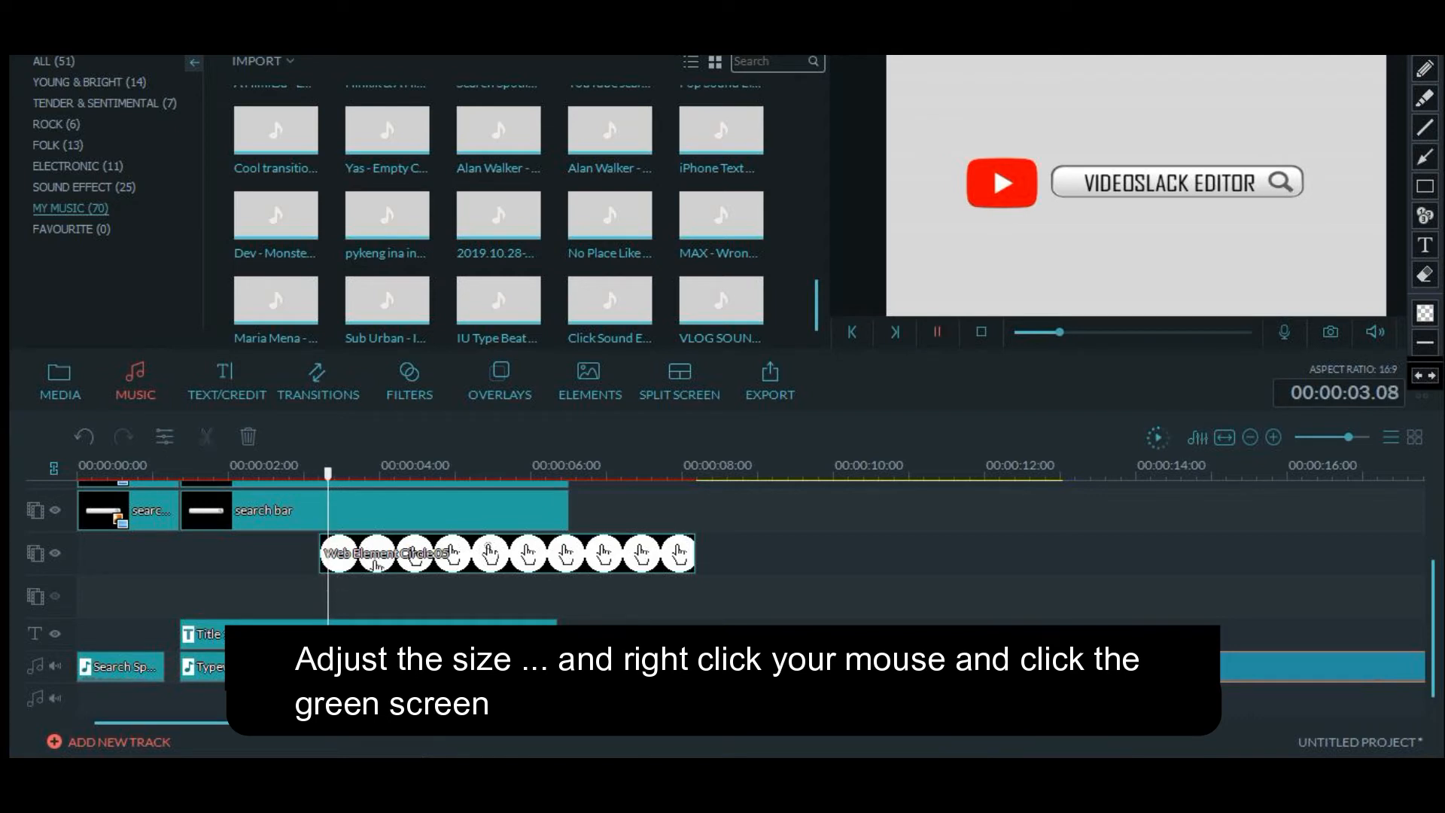
left_click(938, 332)
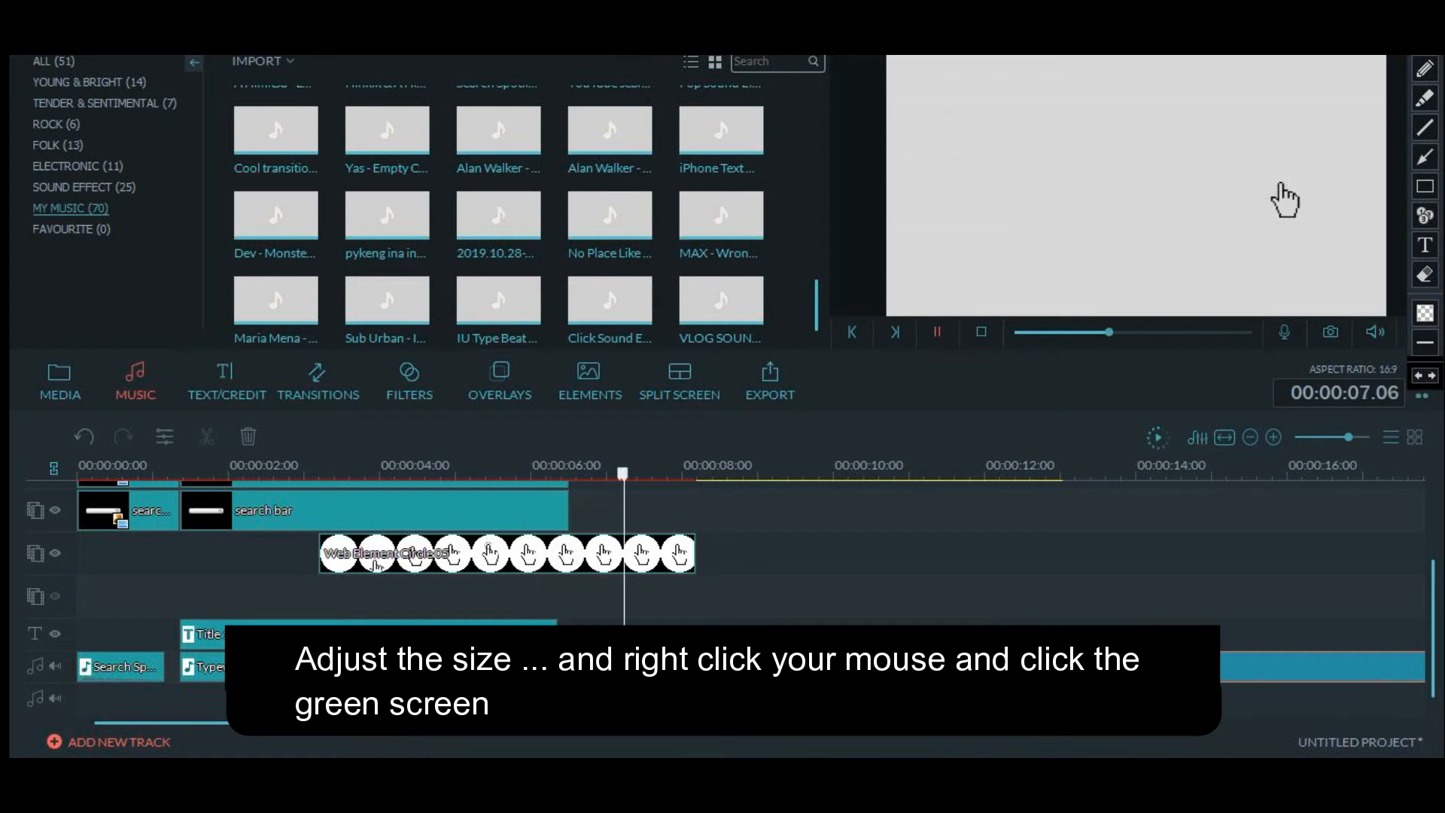
left_click(937, 332)
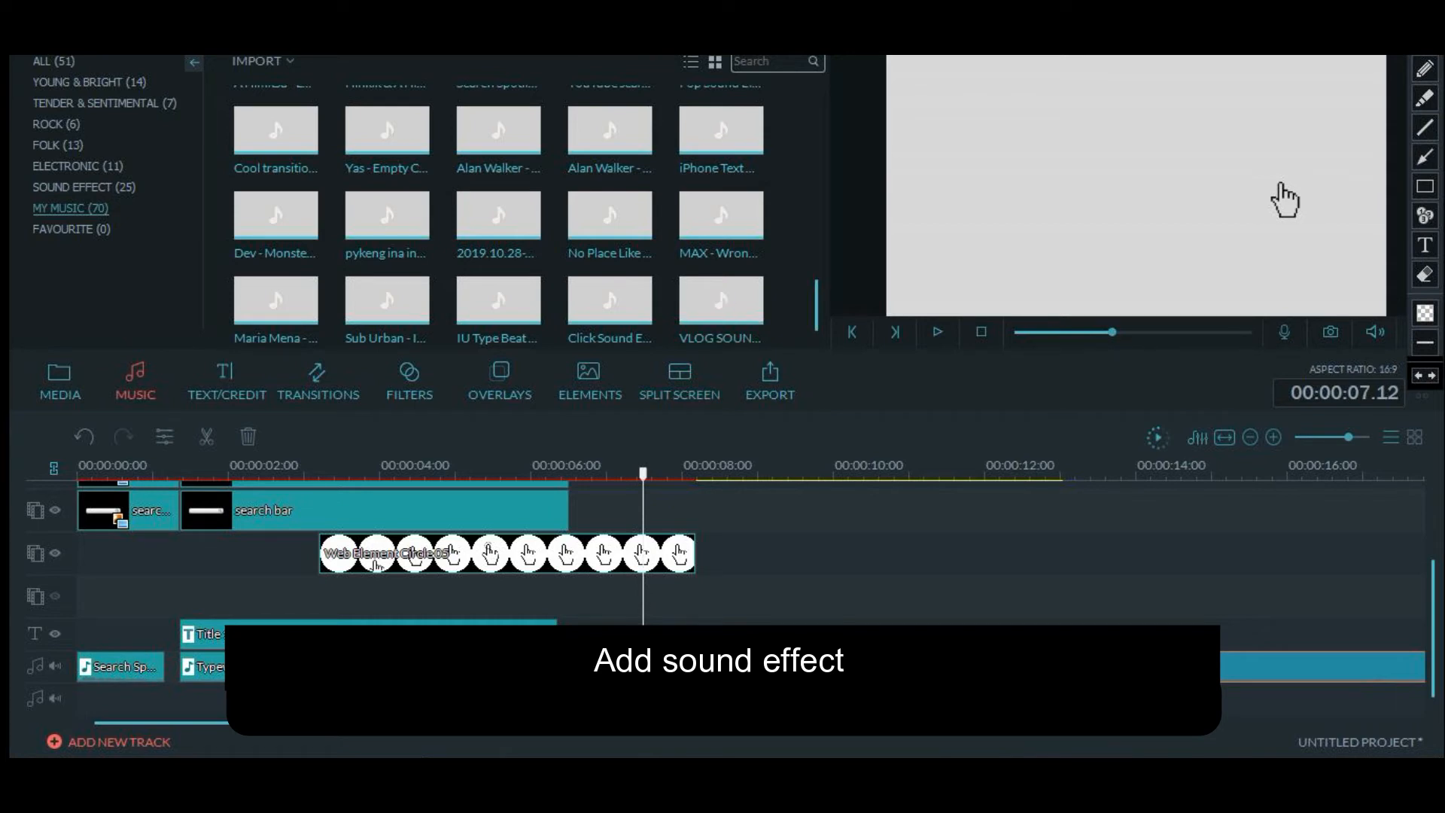
left_click_drag(643, 474, 367, 473)
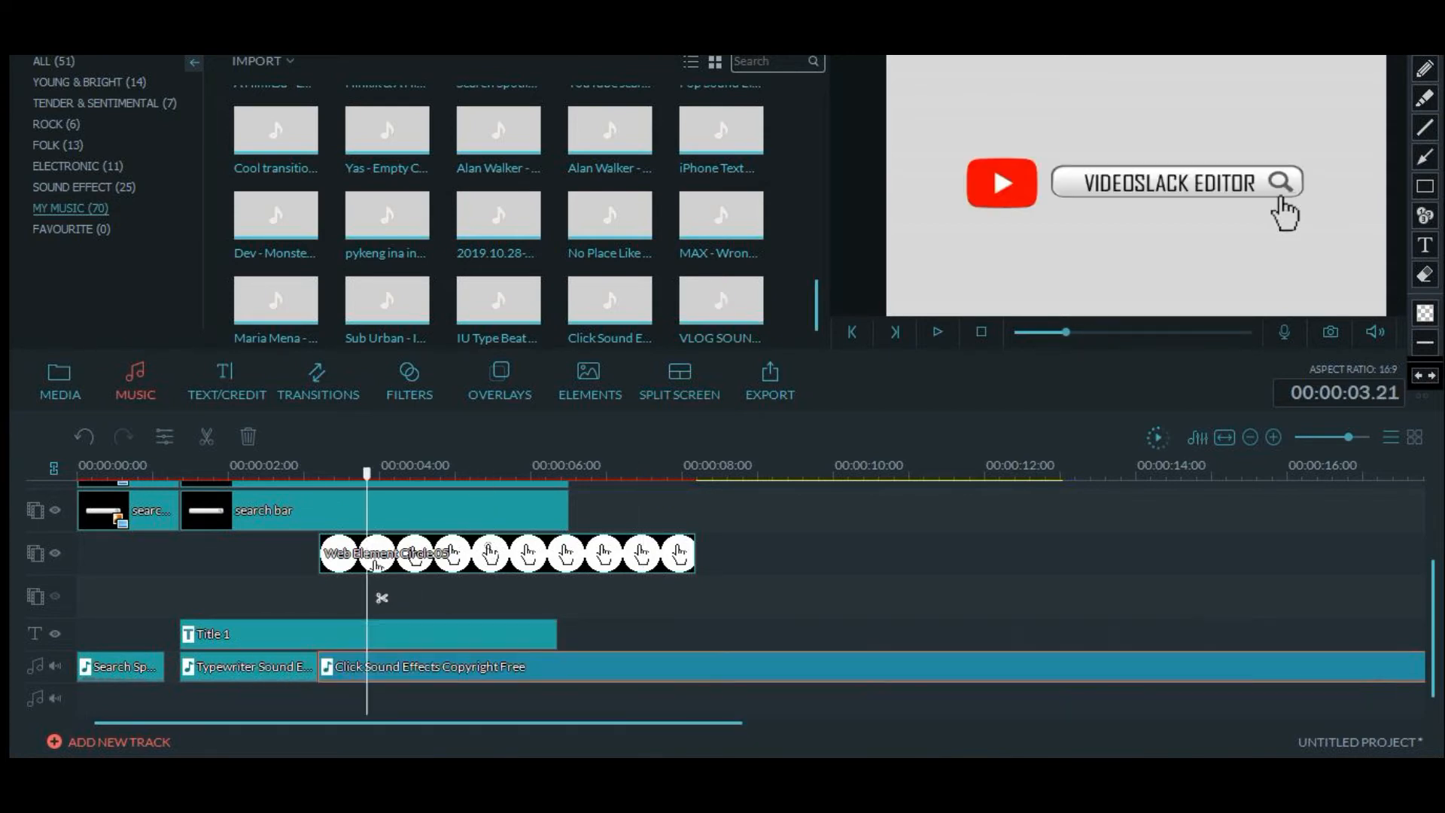
left_click(938, 332)
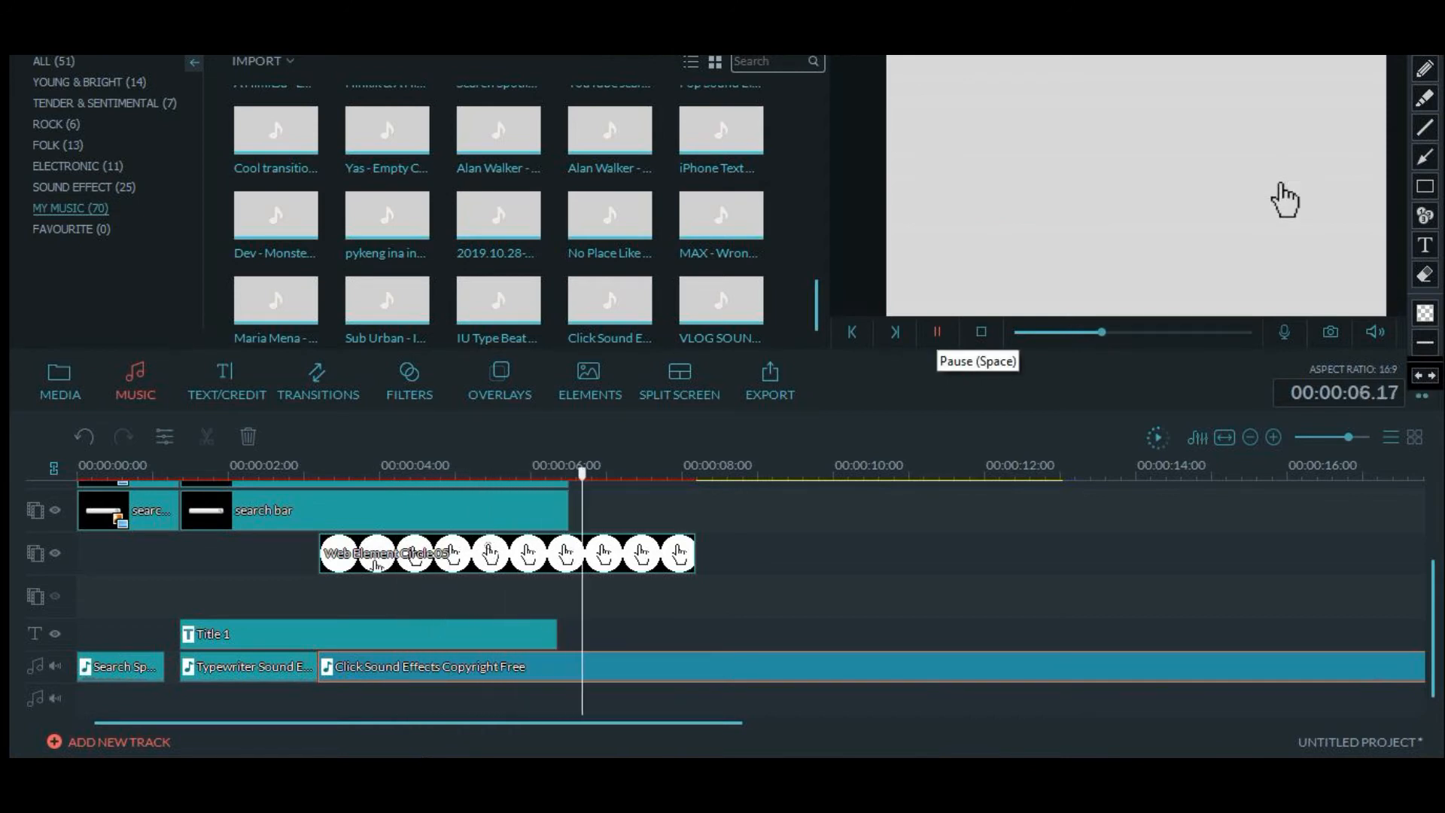
key("space")
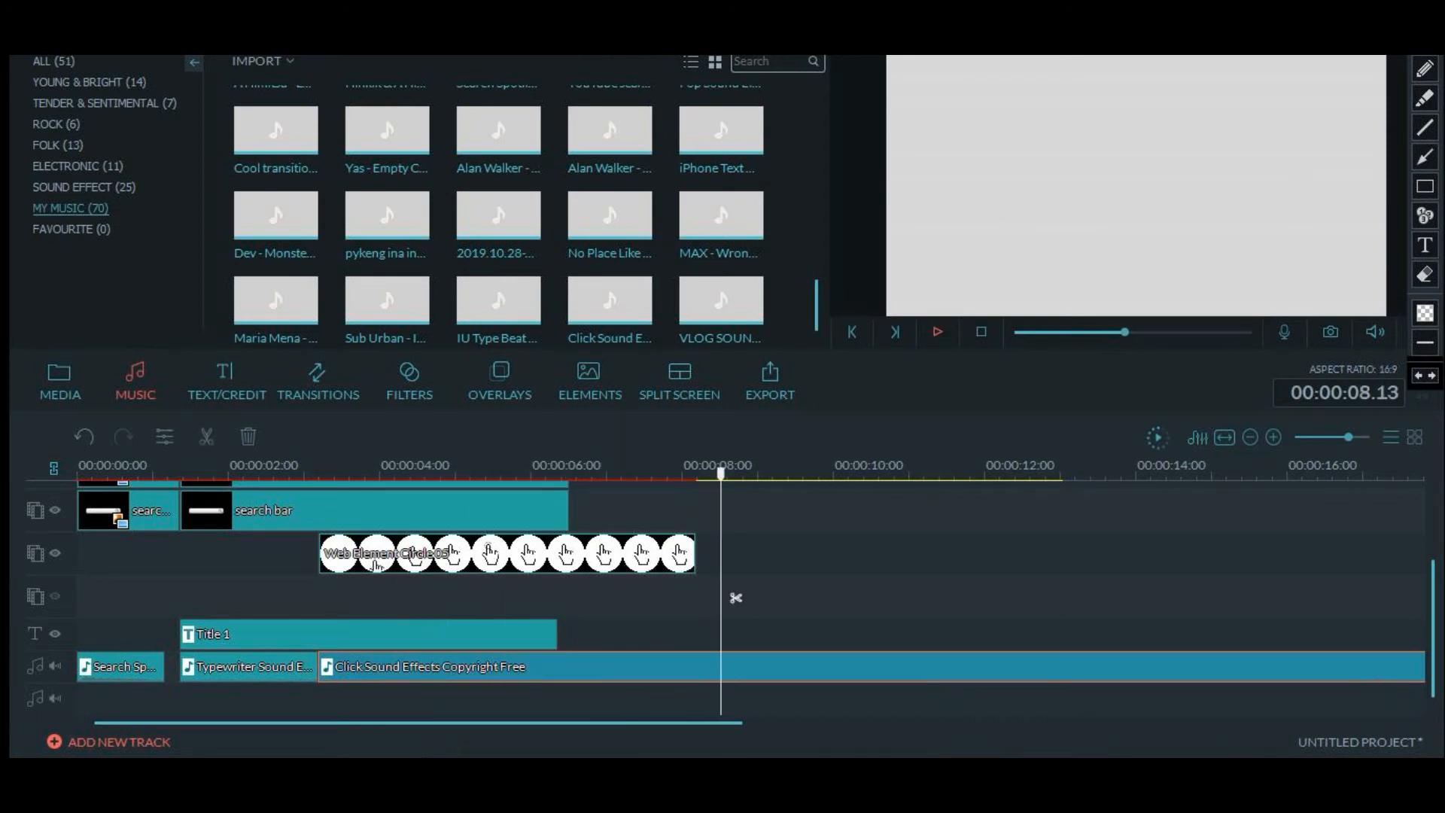
Split the click sound effect at 00:00:07.24 and keep only a short piece directly after the typewriter sound
key("Left")
key("Left")
key("Left")
key("Left")
key("Left")
key("Left")
key("Left")
key("Left")
key("Left")
key("Left")
key("Left")
key("Left")
key("Left")
key("Left")
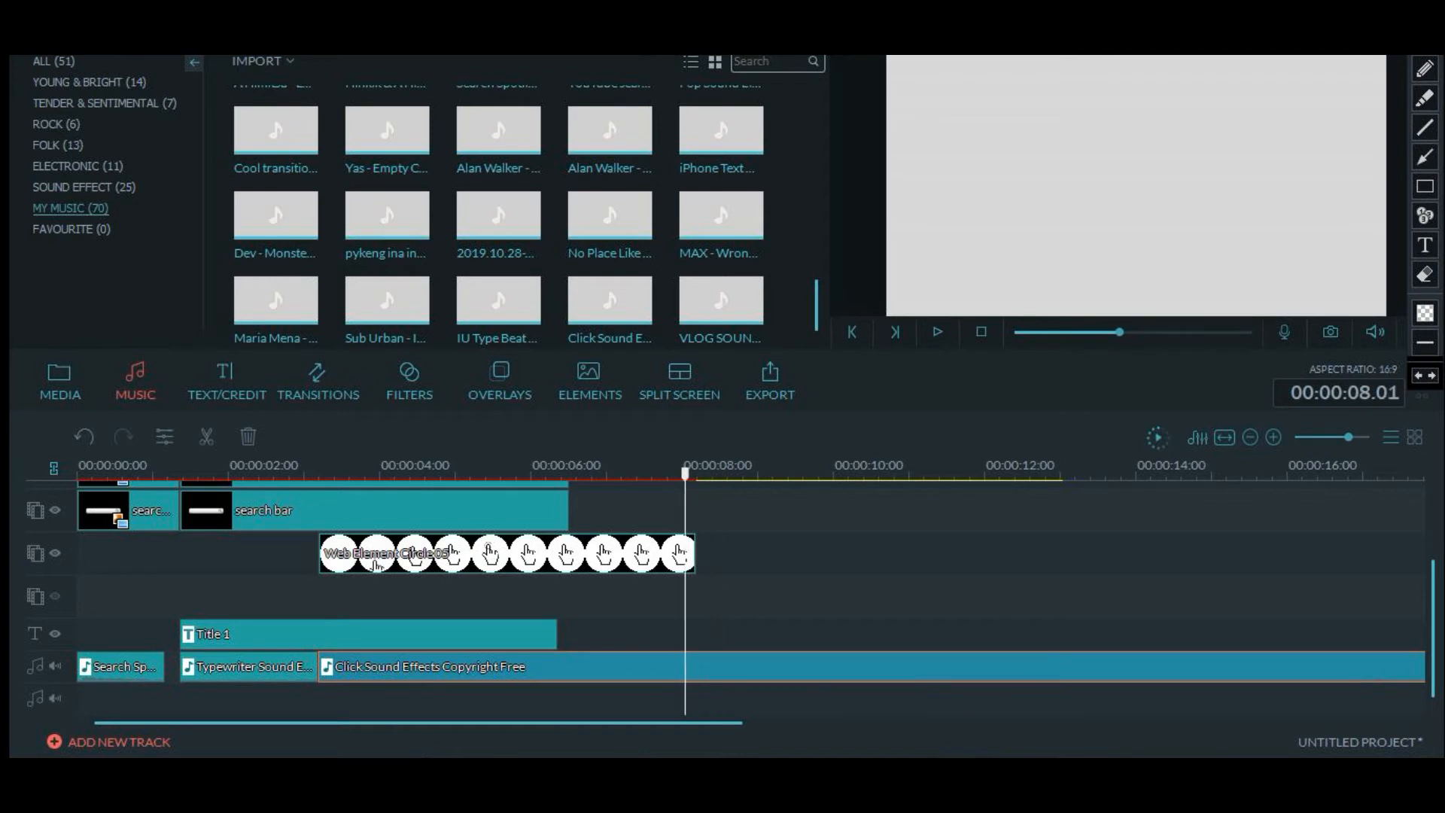
right_click(691, 662)
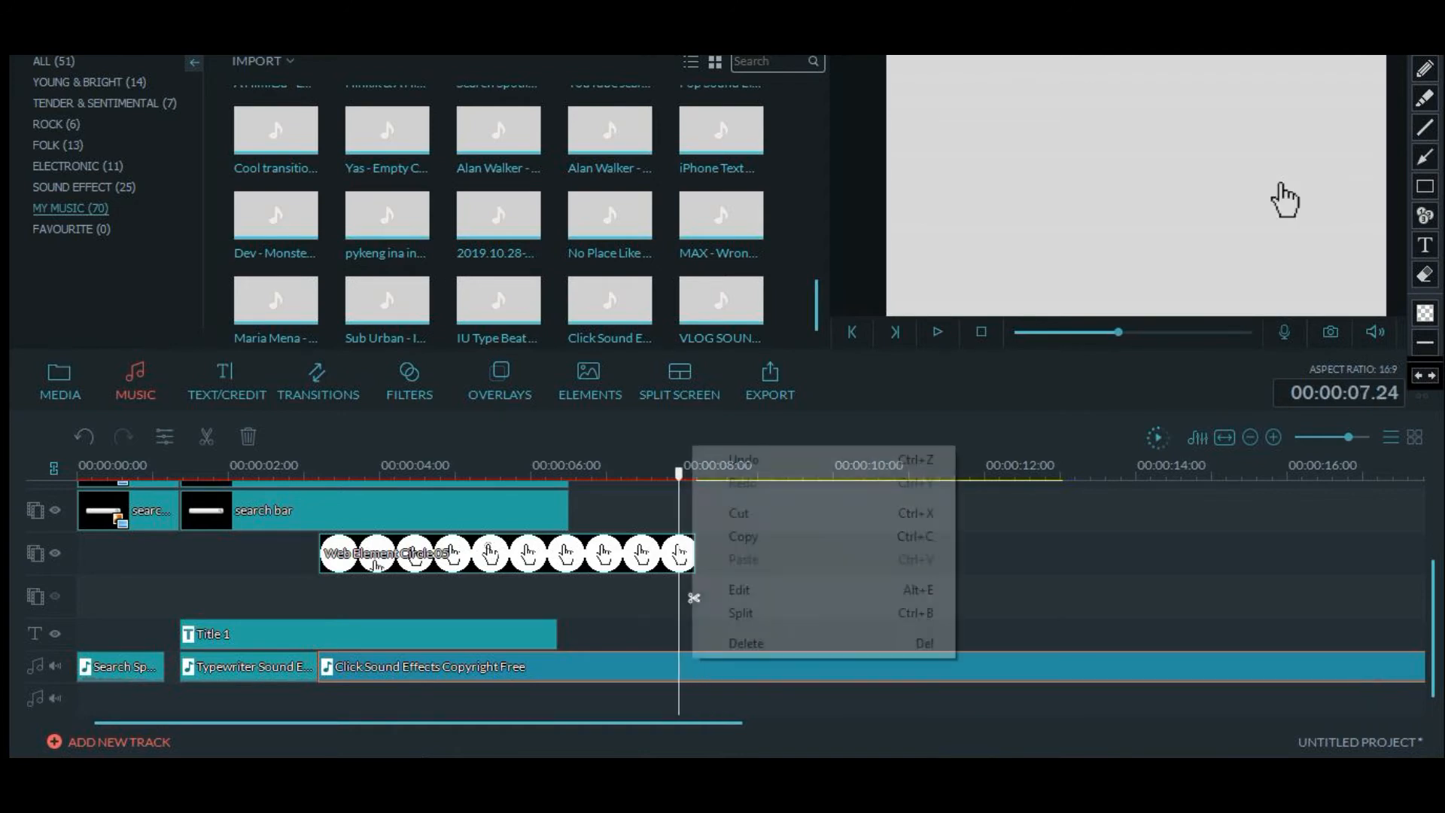
left_click(711, 612)
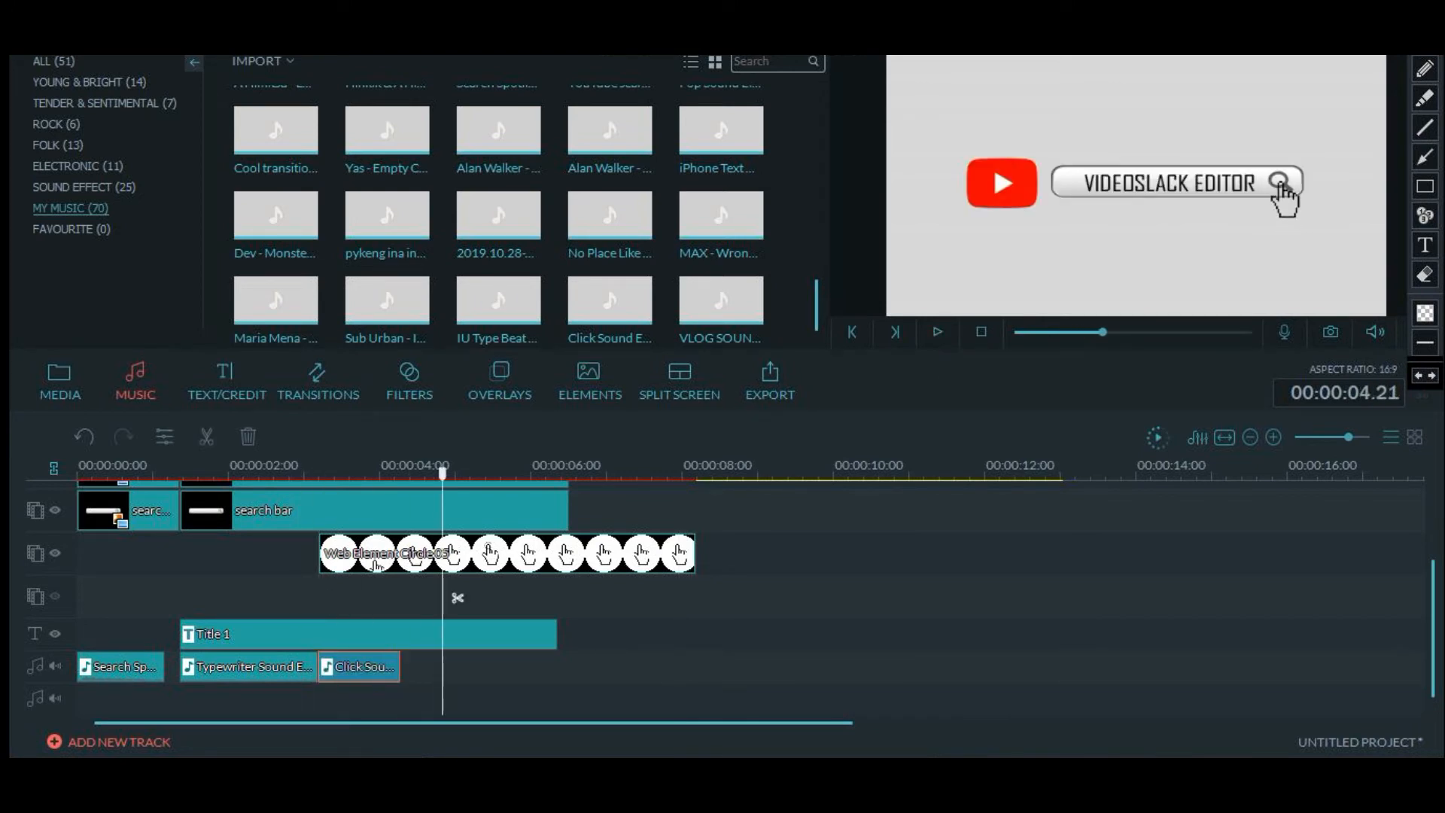
Preview the hand pointer animation and shorten its clip by trimming the end
left_click(937, 332)
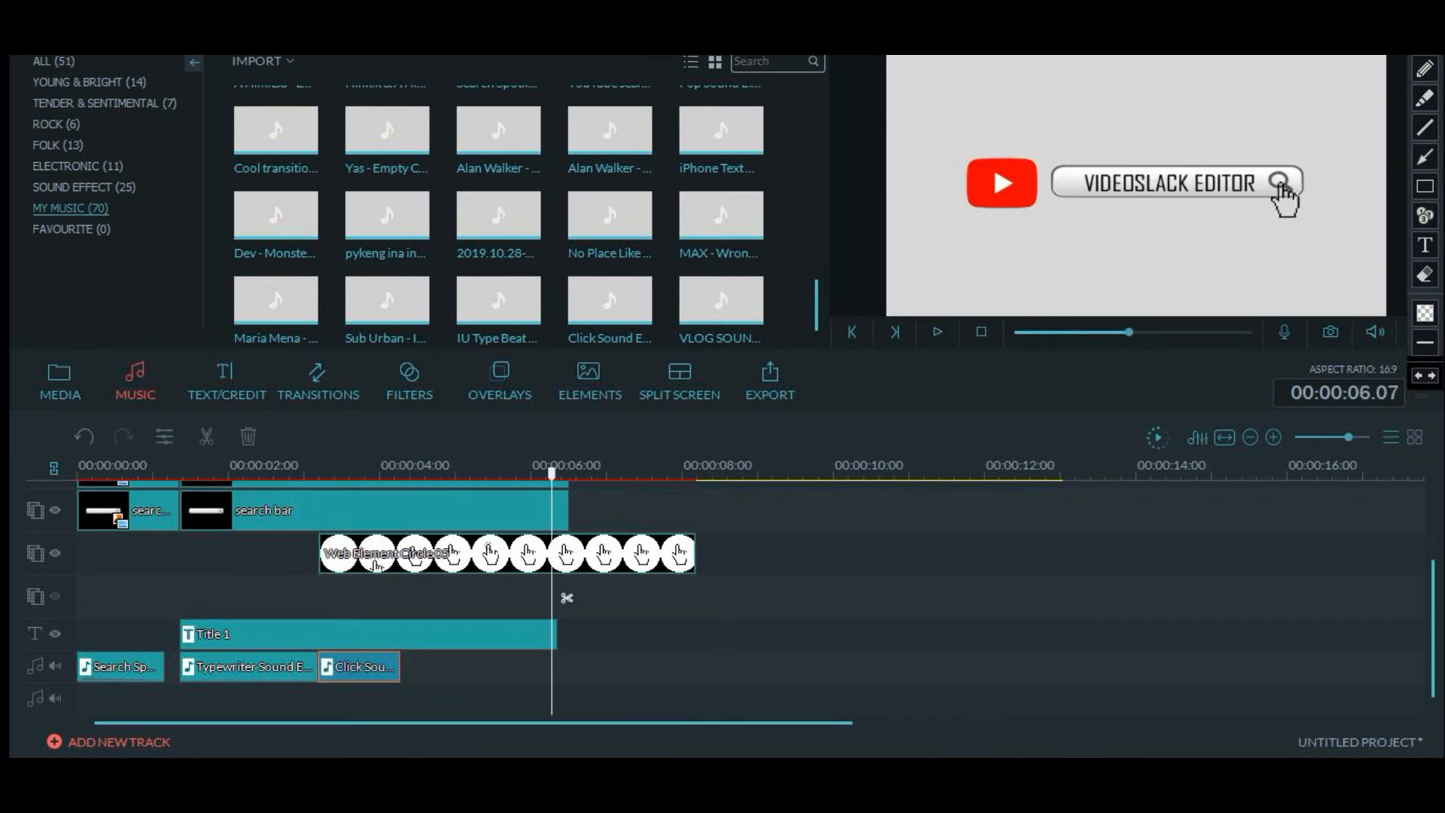
left_click_drag(694, 553, 519, 553)
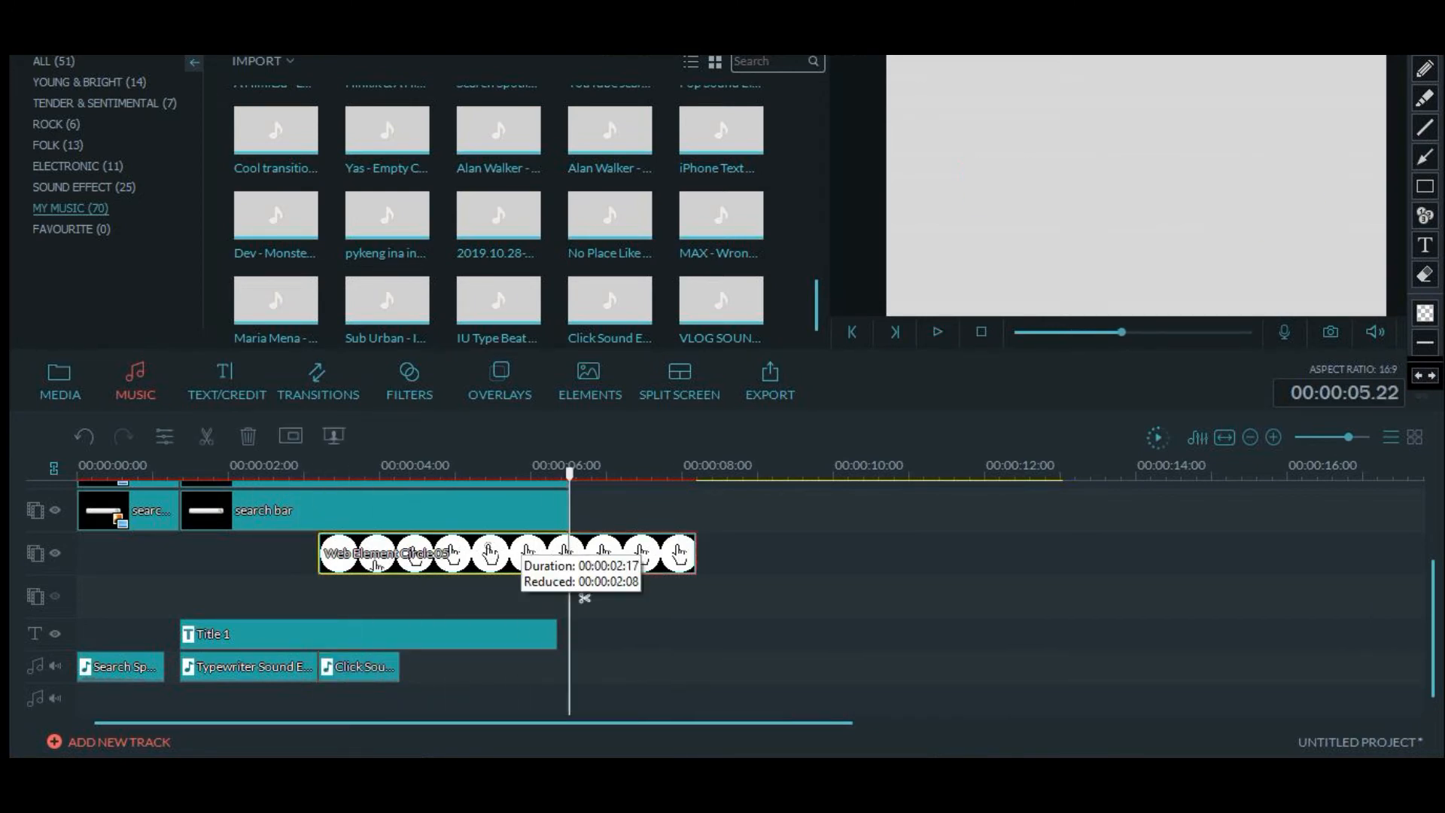
left_click(937, 331)
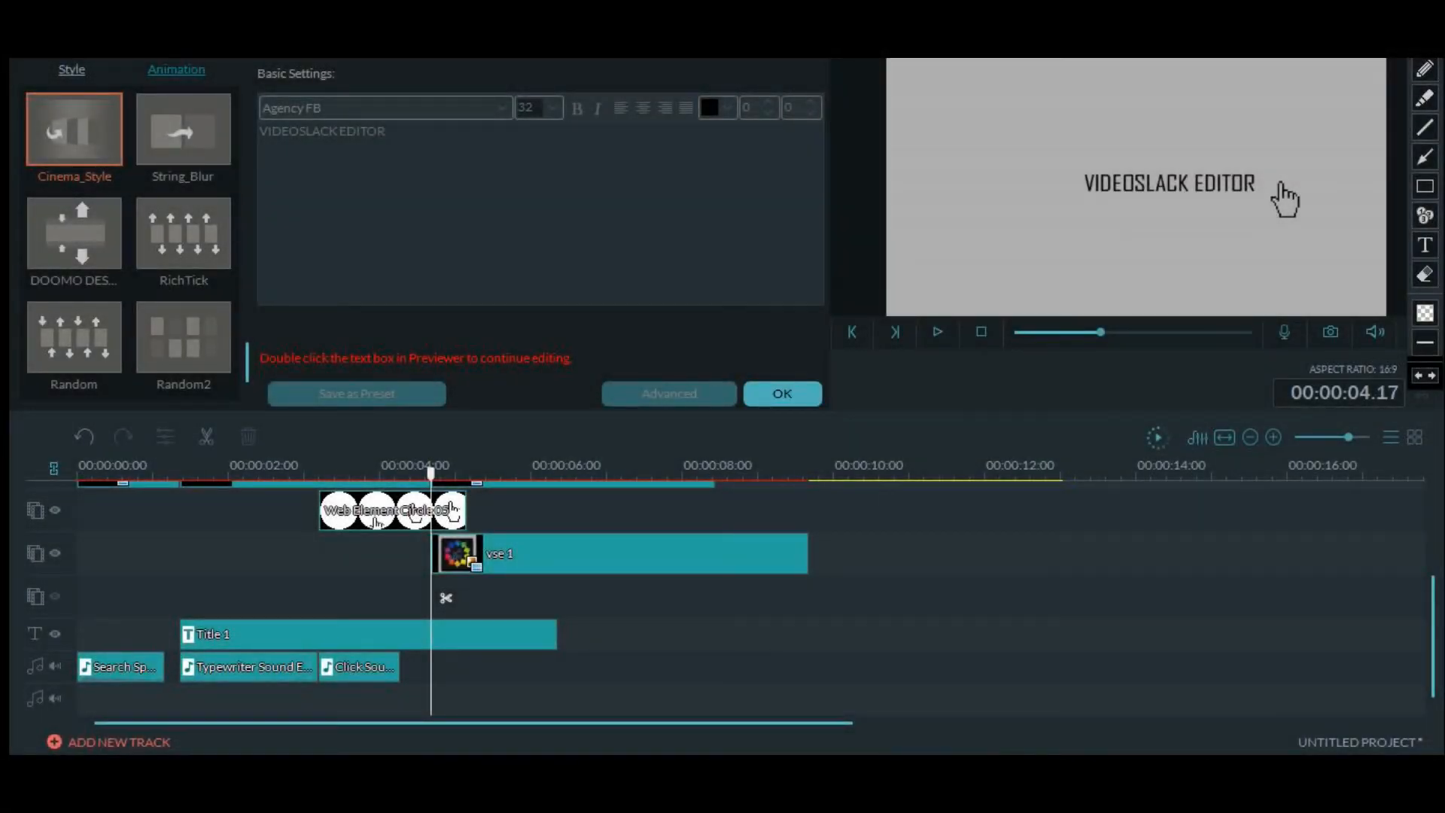
Review how the logo, search bar, hand pointer, vse 1 and title clips line up across the tracks
mouse_move(432, 598)
left_mouse_down()
mouse_move(314, 598)
mouse_move(428, 599)
left_mouse_up()
left_click_drag(398, 473, 431, 473)
scroll(446, 598, "up", 3)
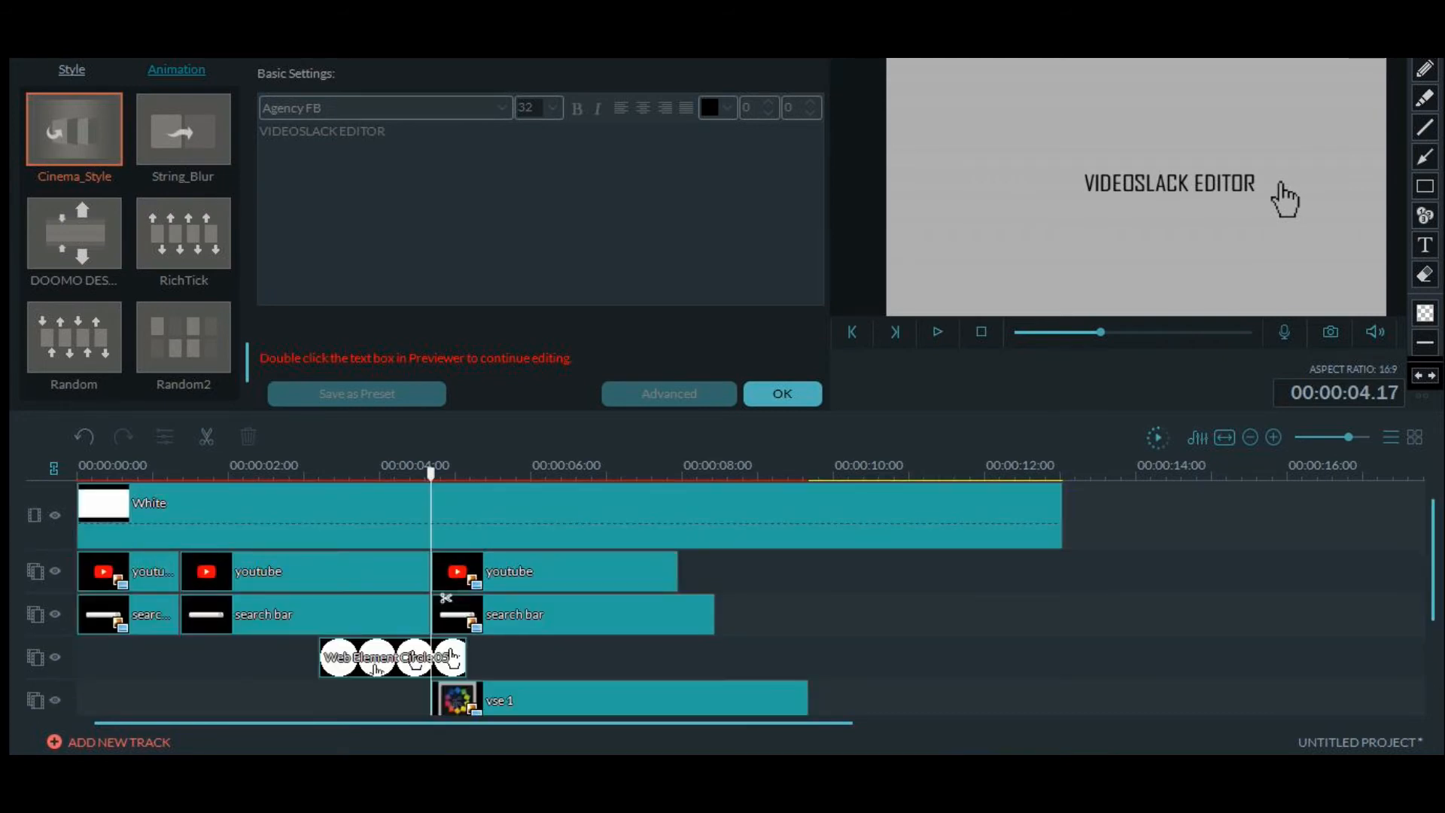
scroll(445, 598, "down", 3)
scroll(446, 598, "up", 3)
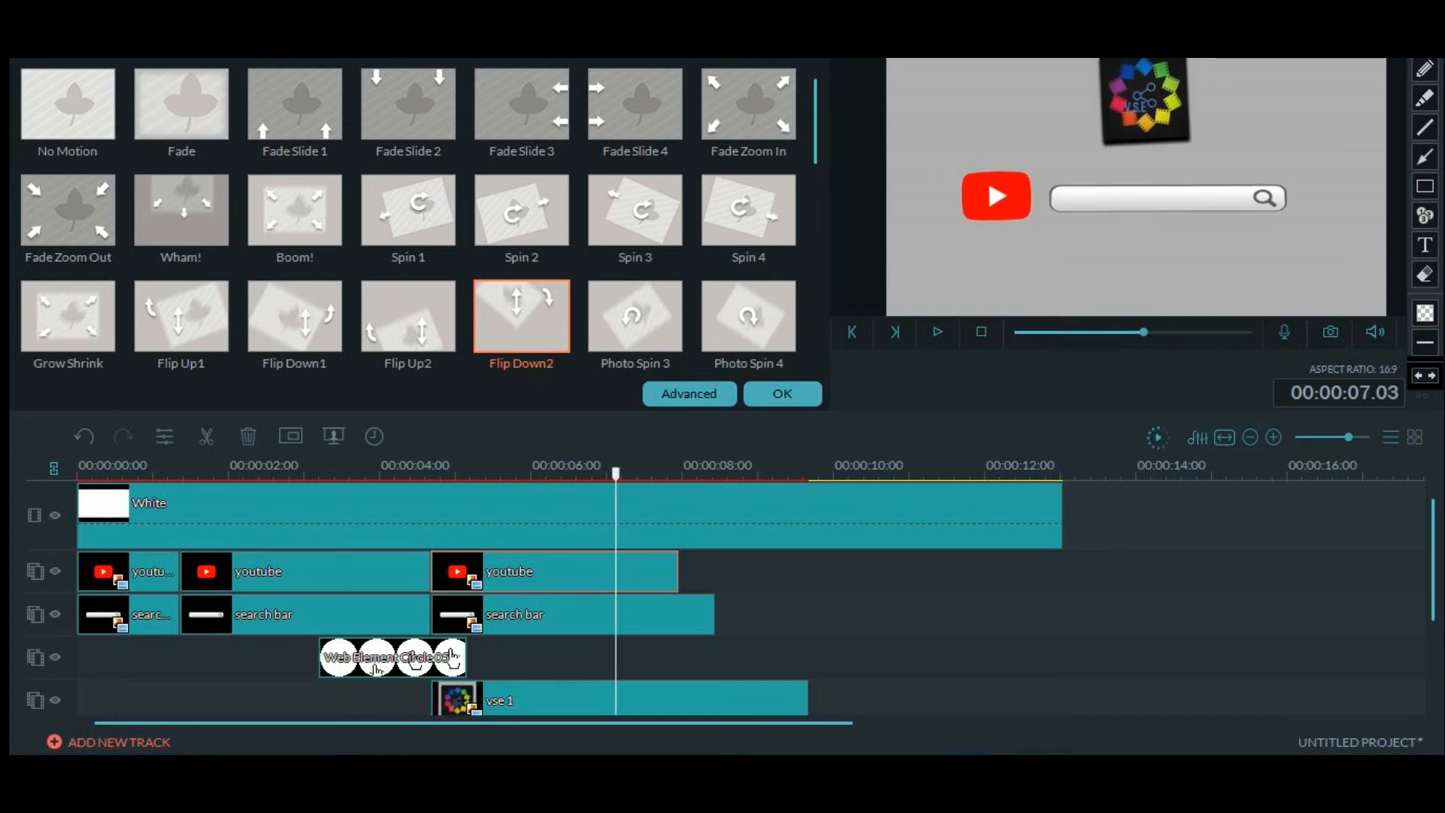
left_click(634, 699)
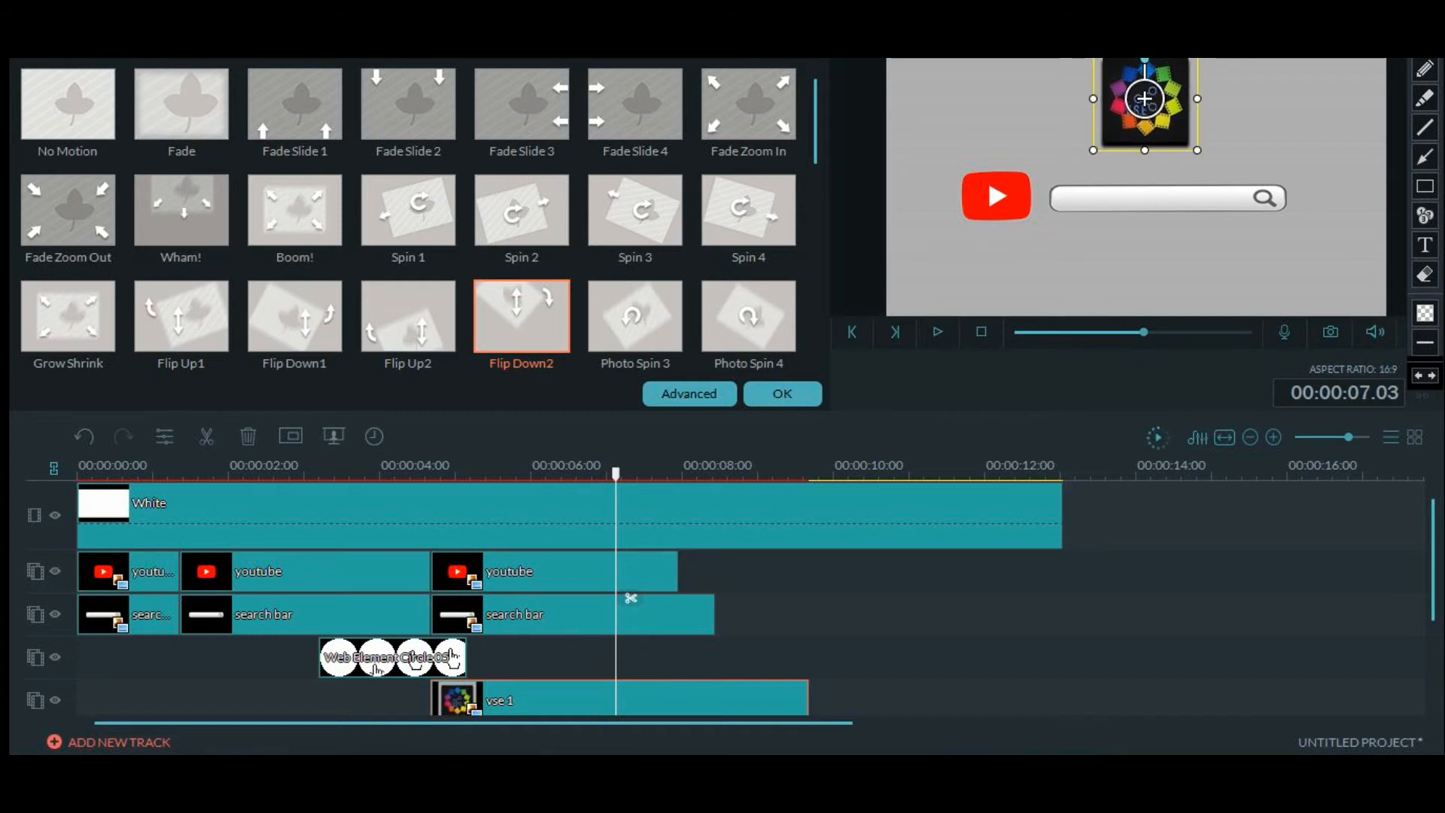
scroll(631, 598, "down", 2)
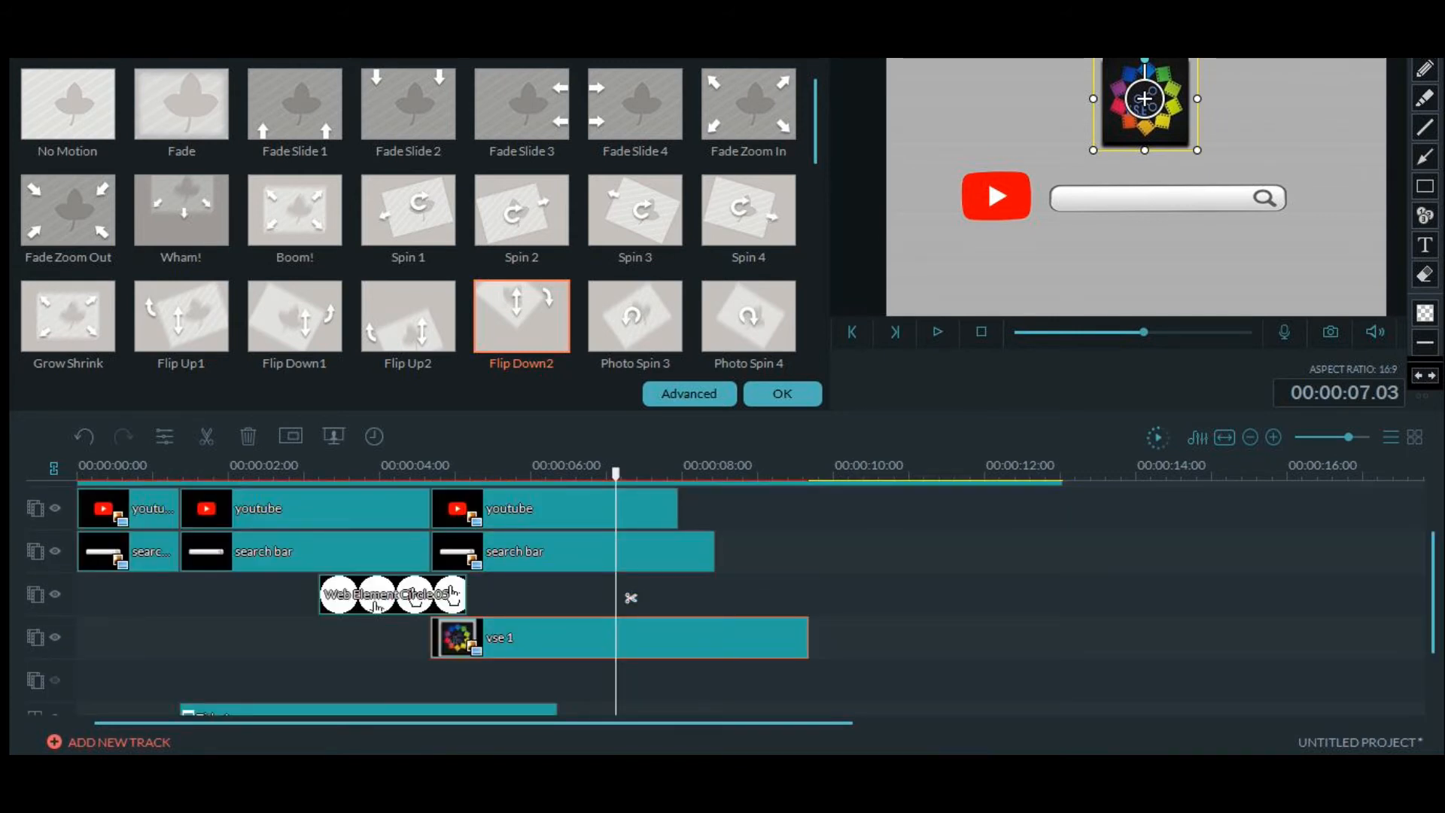
scroll(631, 598, "down", 2)
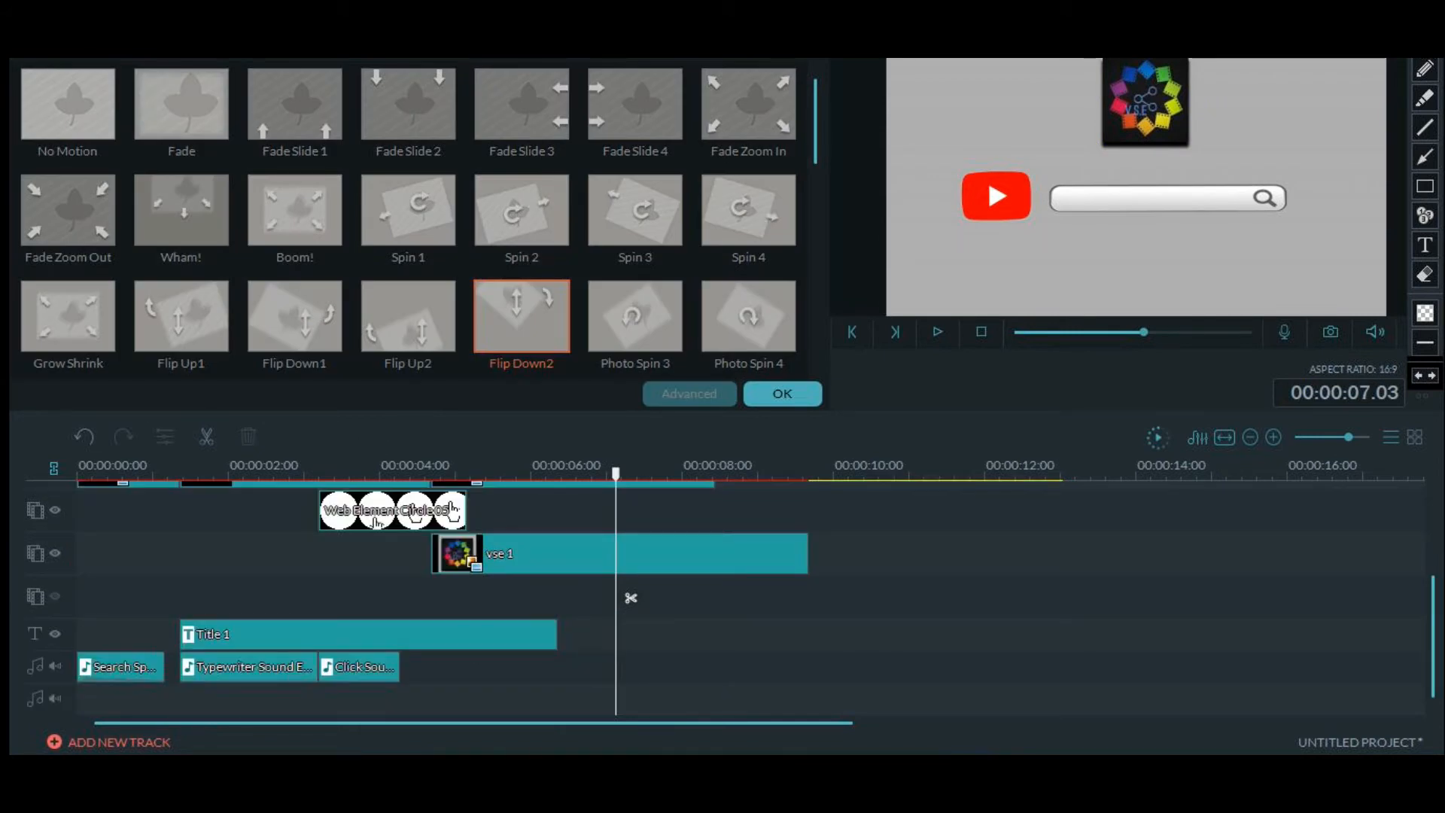
Split the Title 1 clip at 00:00:04.17 and open its second part for editing
left_click_drag(631, 598, 446, 598)
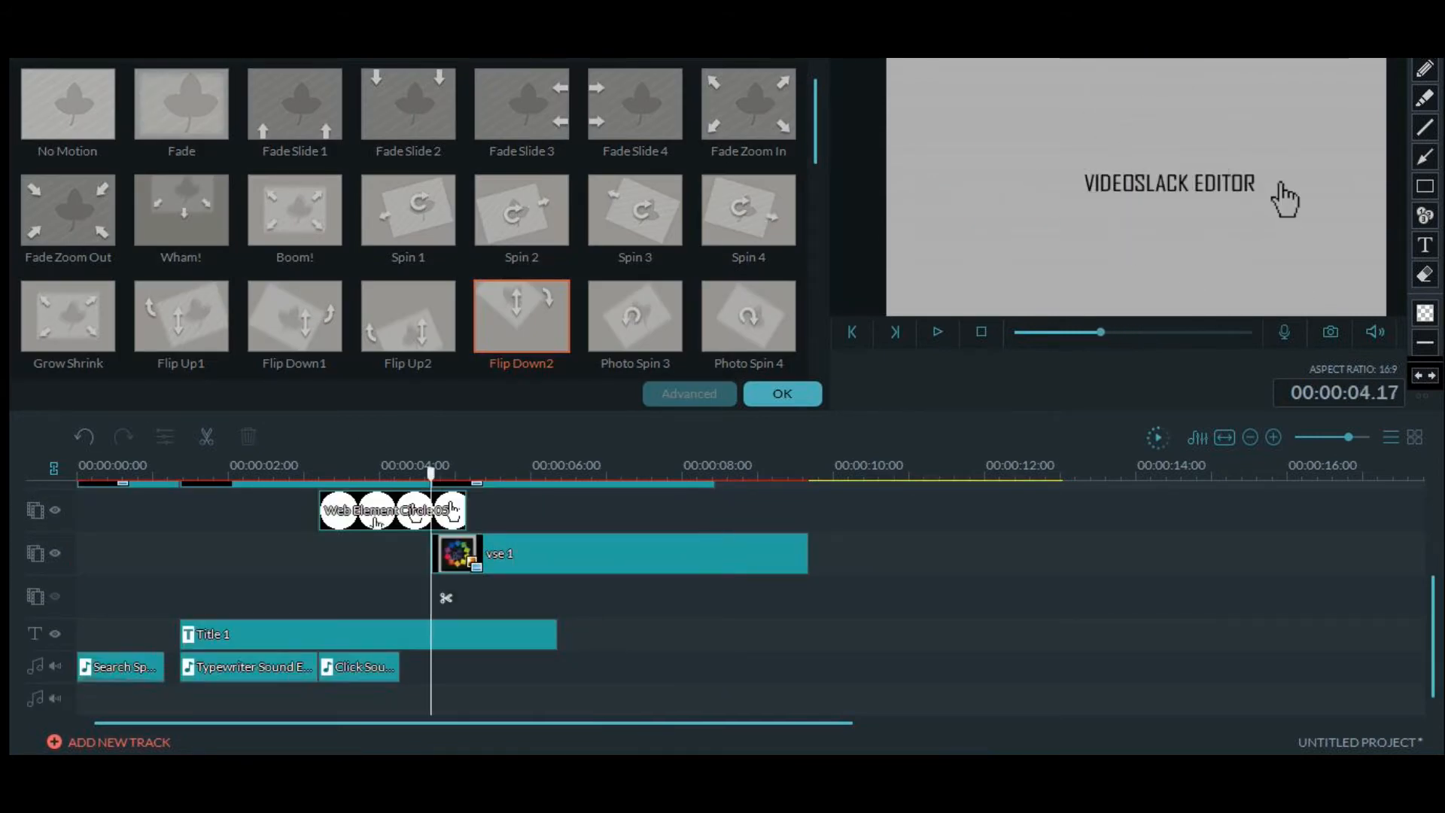
right_click(436, 639)
left_click(486, 593)
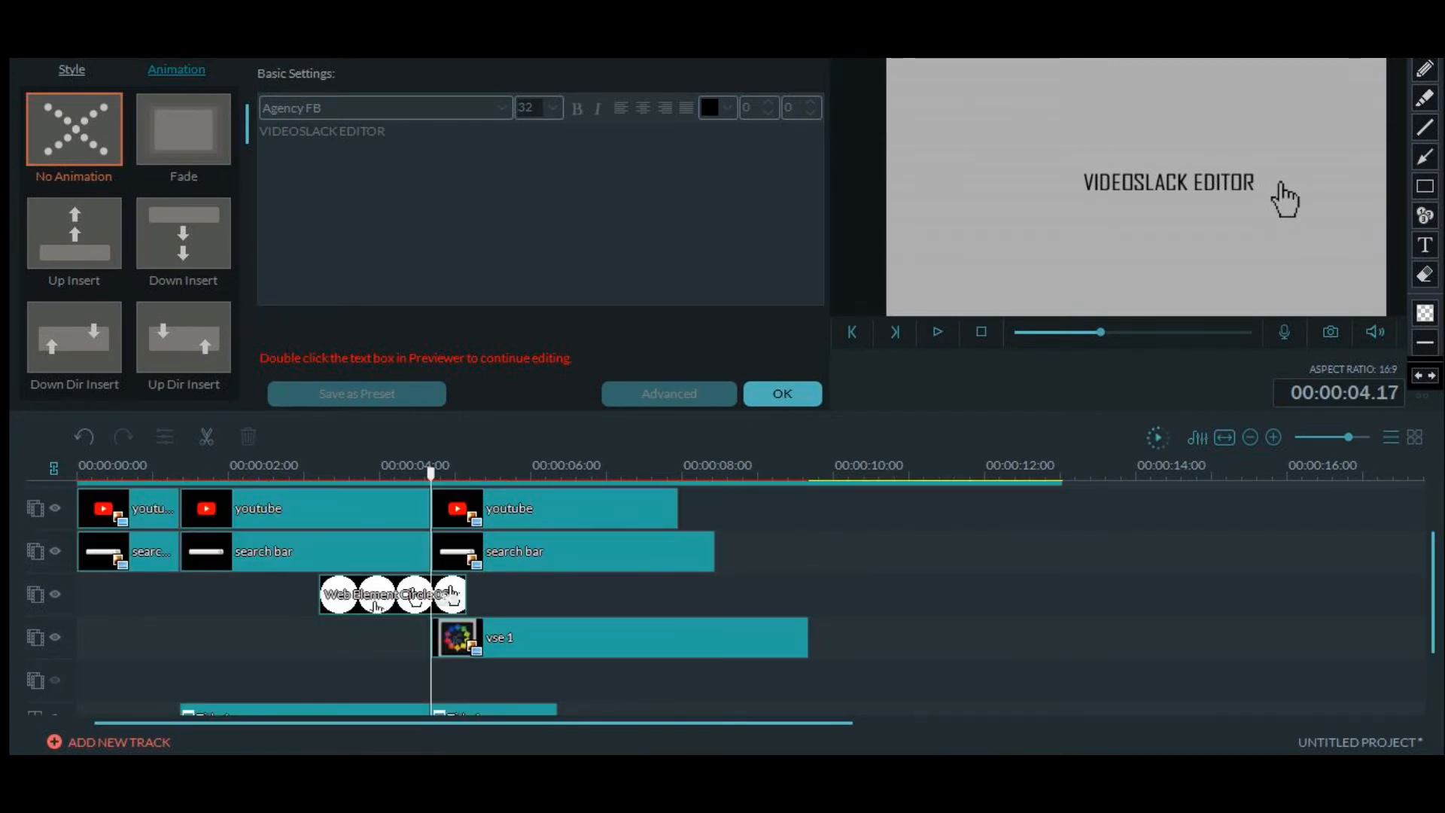
scroll(493, 634, "down", 2)
double_click(494, 635)
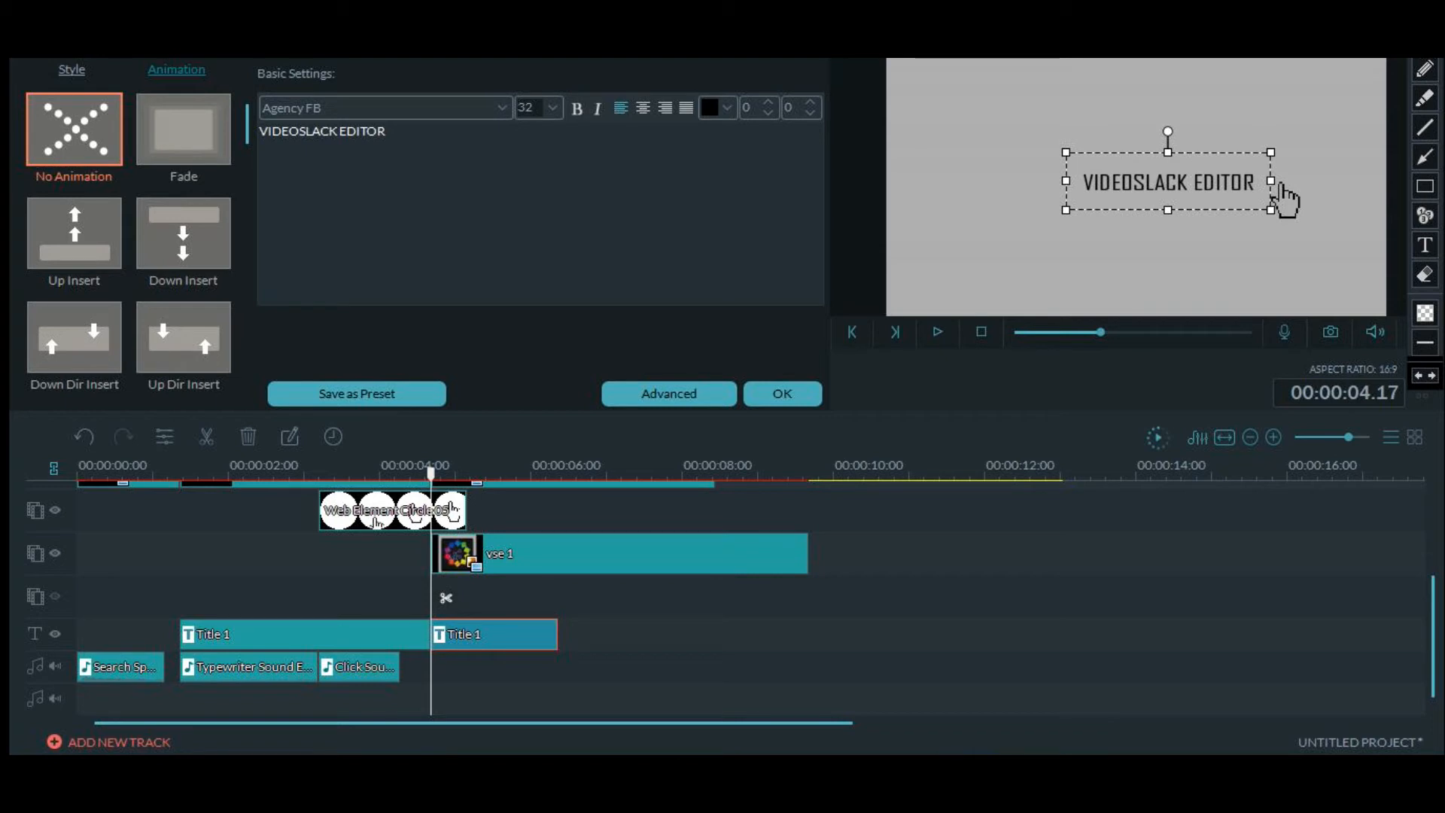
Advance frame by frame to 00:00:06.11, where the search bar has settled, and move the second Title 1 clip to start there
key("Right")
key("Right")
key("Right")
key("Right")
key("Right")
key("Right")
key("Right")
key("Right")
key("Right")
key("Right")
key("Right")
key("Right")
key("Right")
key("Right")
key("Right")
key("Right")
key("Right")
key("Right")
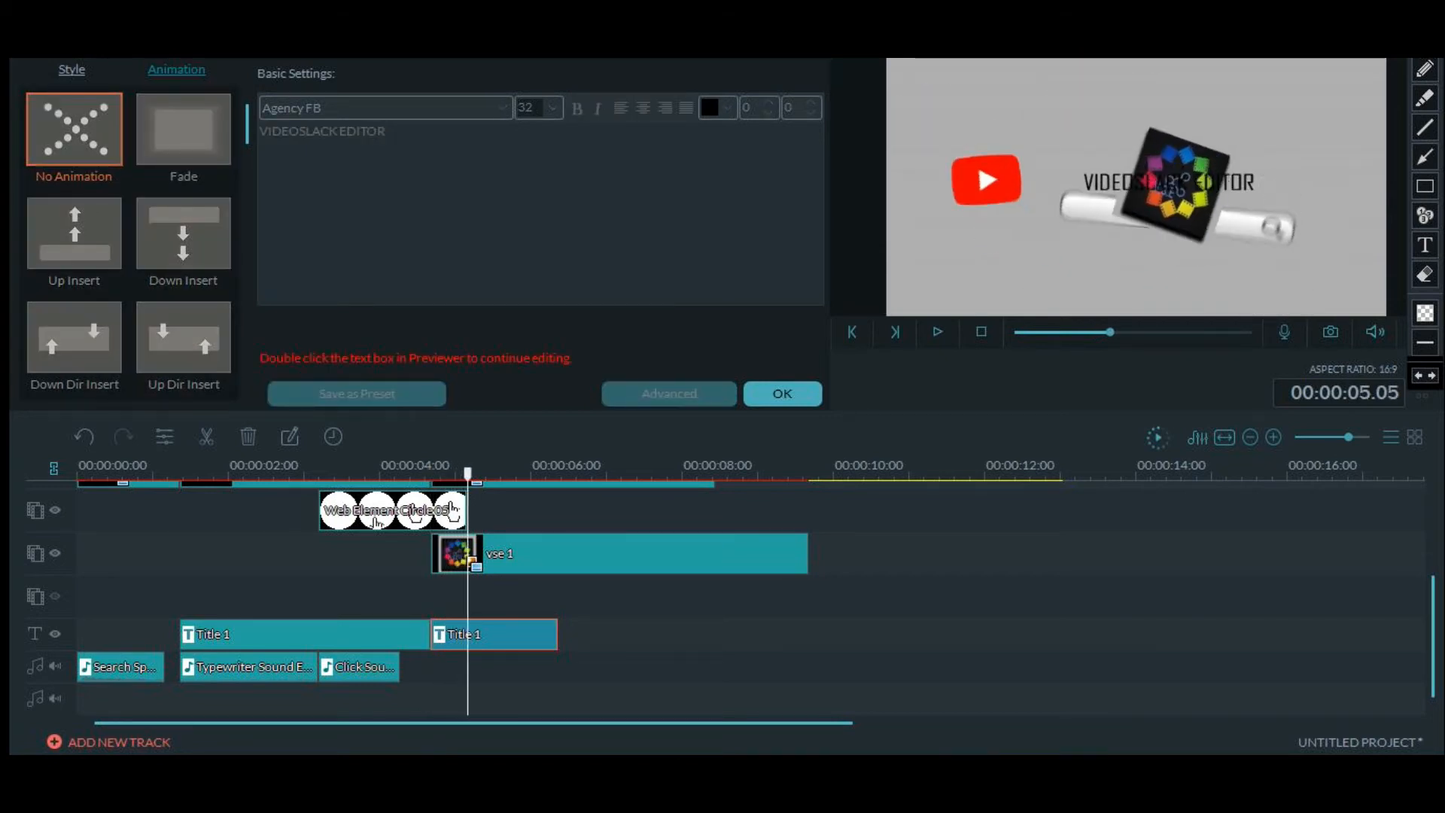
key("Right")
key("Right")
key("Right")
key("Right")
key("Right")
key("Right")
key("Right")
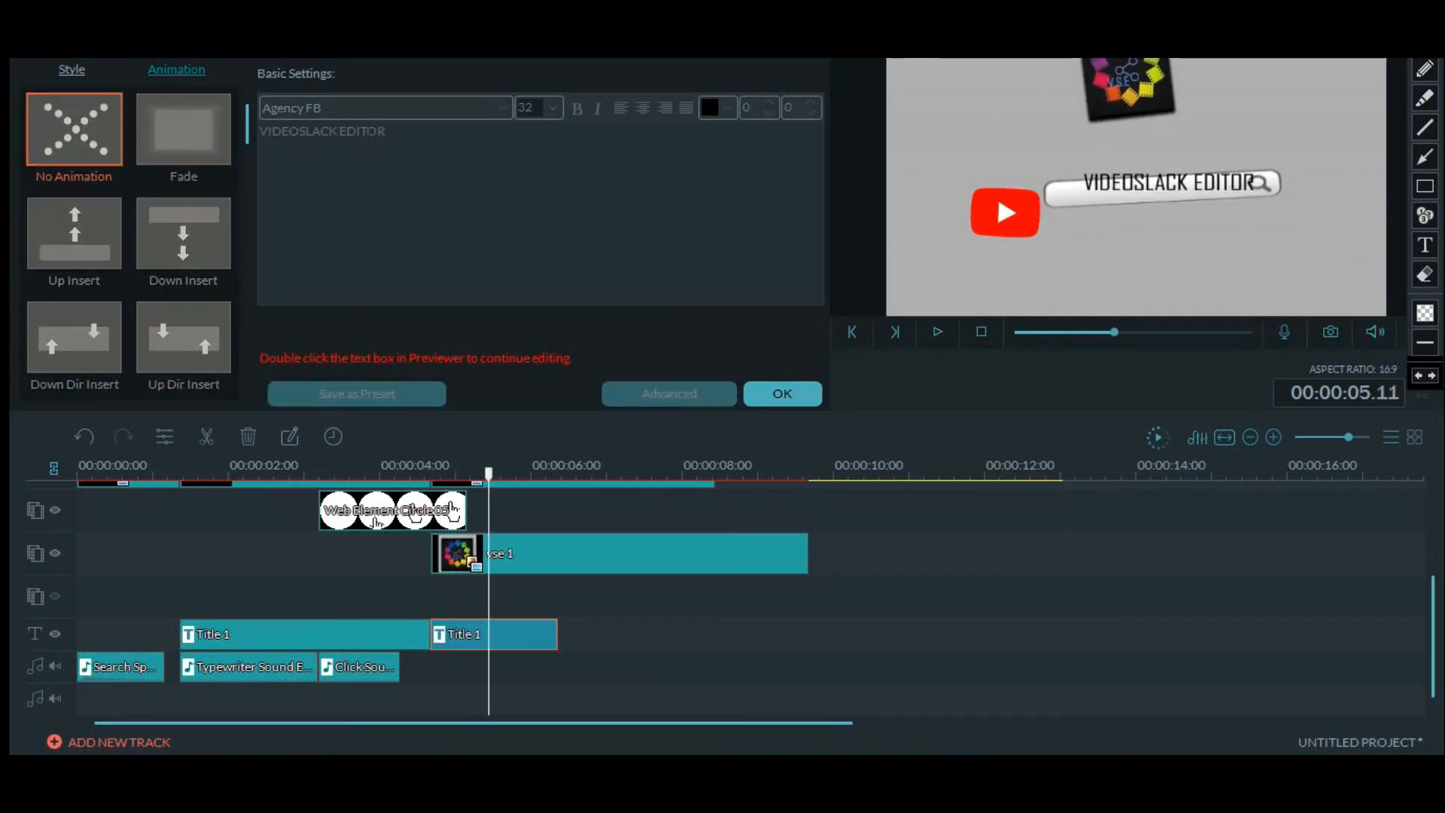
key("Right")
key("Right")
key("Right")
key("Right")
key("Right")
key("Right")
key("Right")
key("Right")
key("Right")
key("Right")
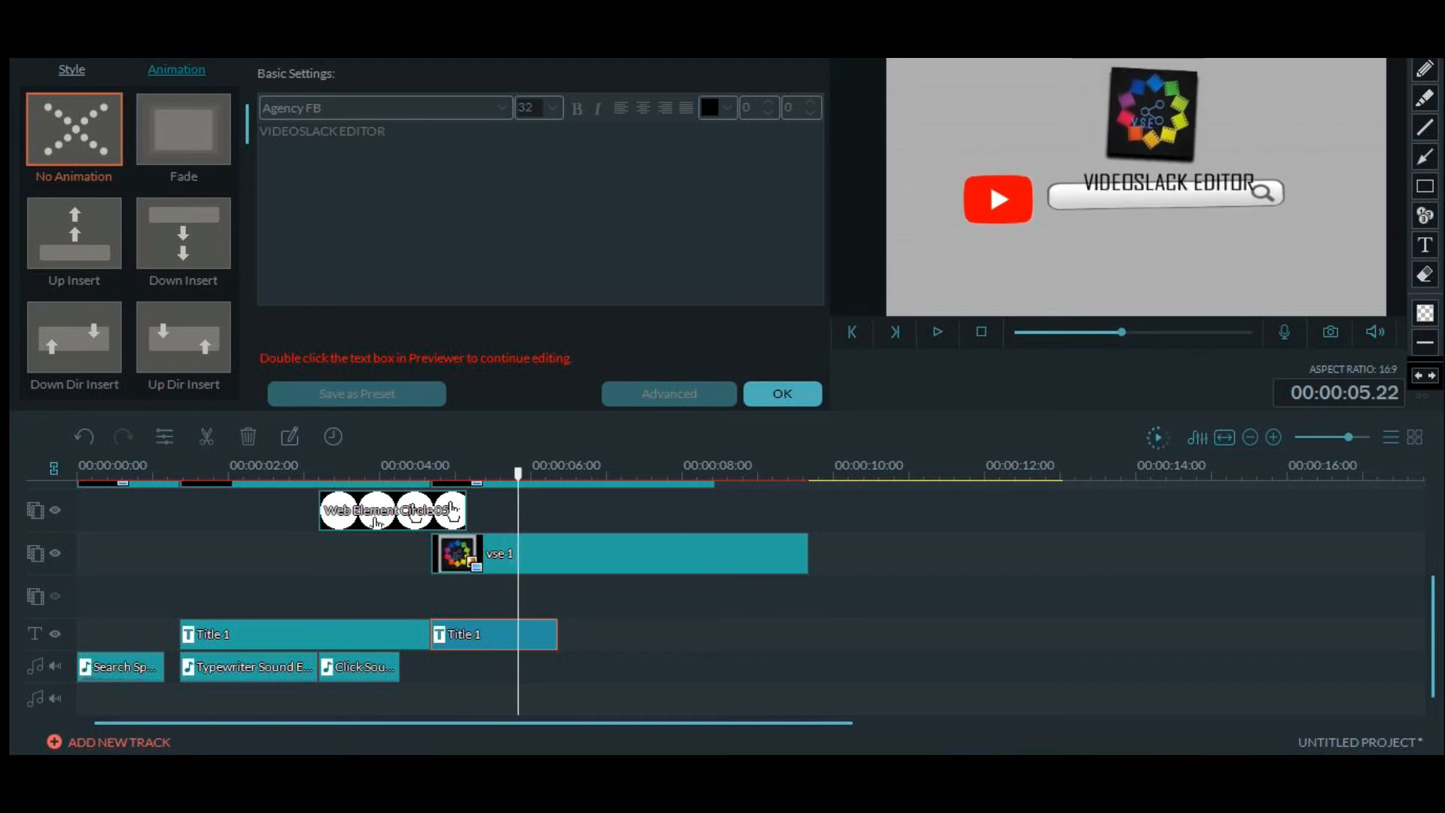
key("Right")
key("Right")
key("Right")
key("Right")
key("Right")
key("Right")
key("Right")
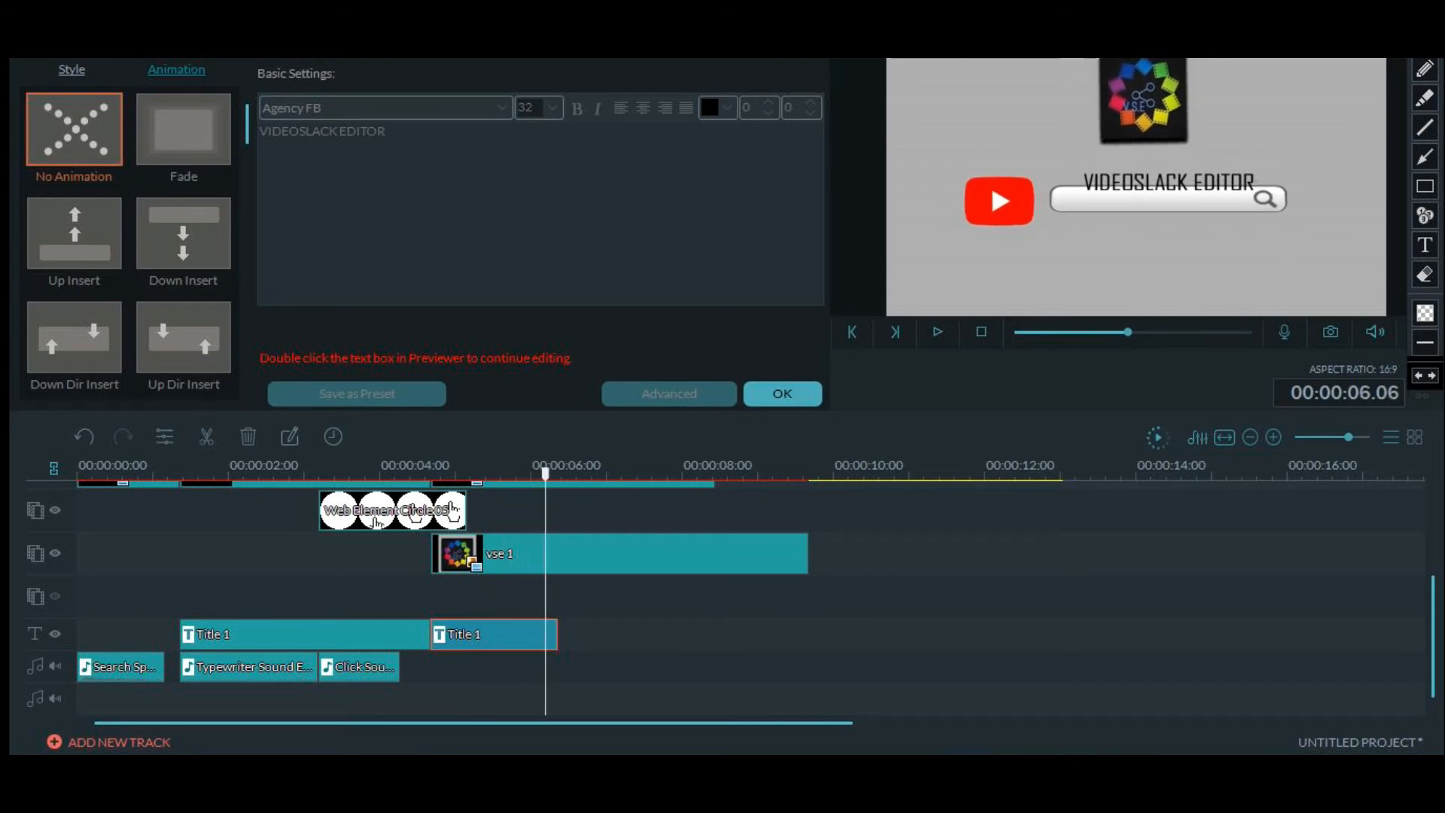
key("Right")
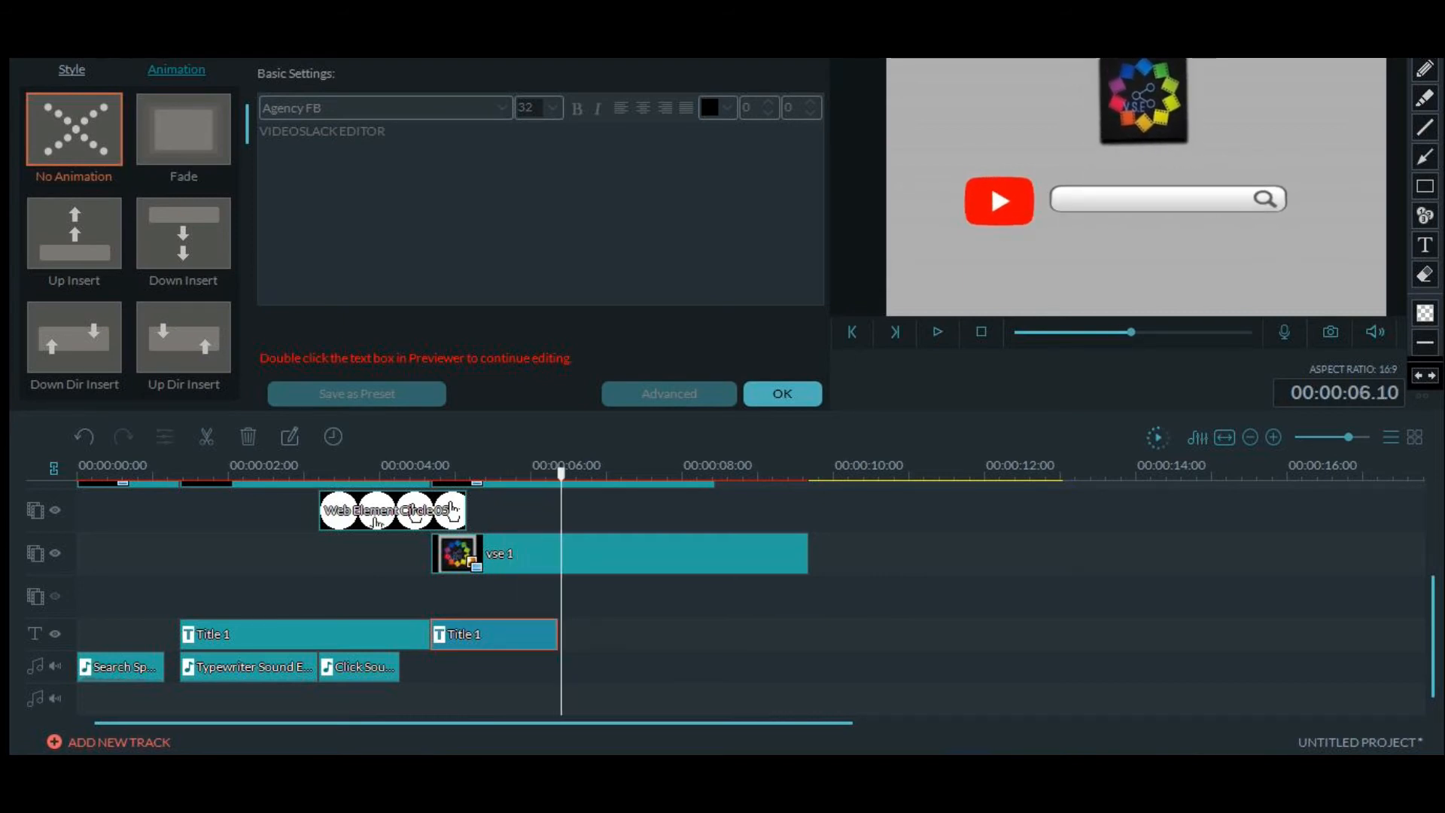
key("Right")
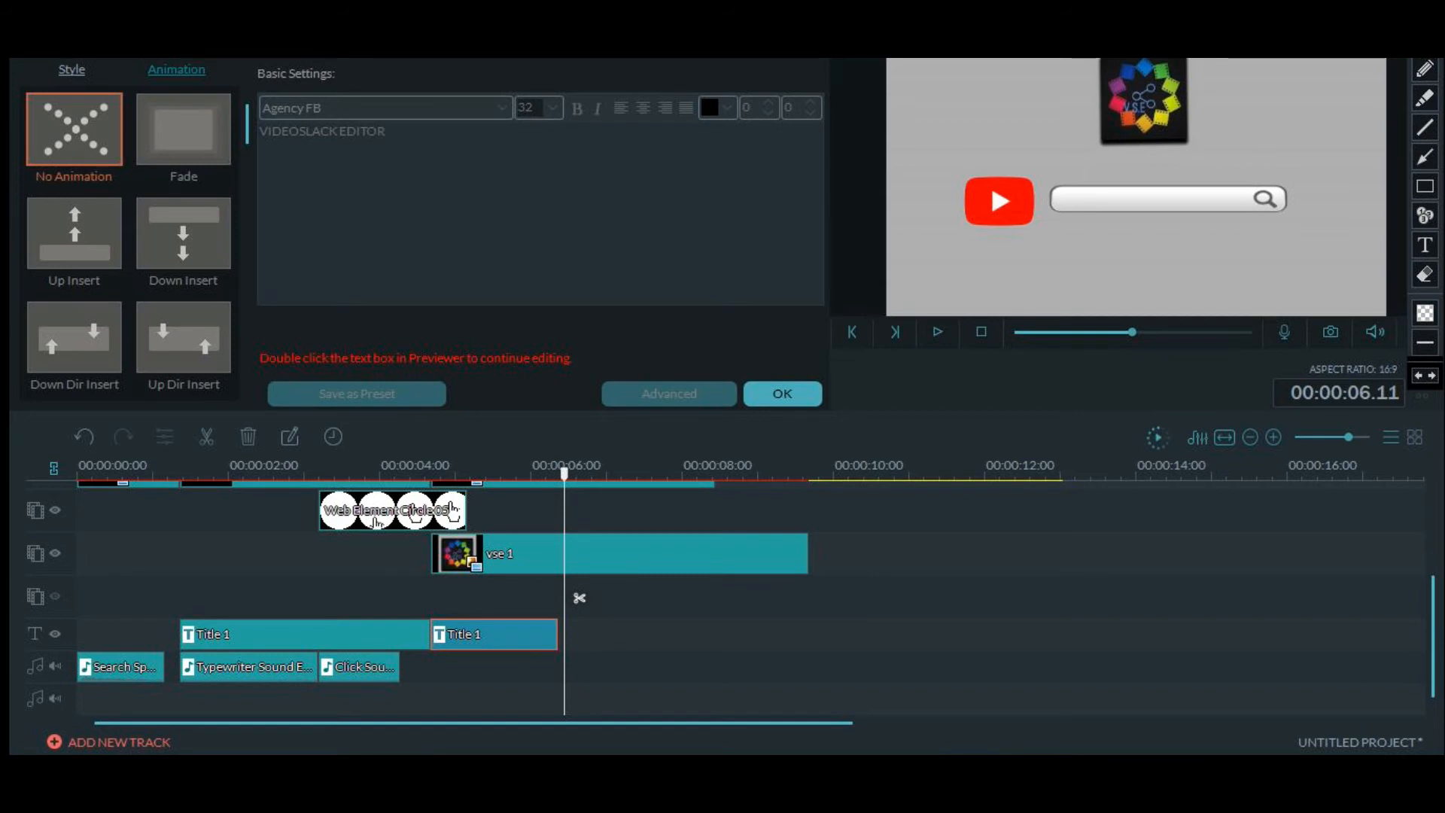
left_click_drag(497, 634, 625, 634)
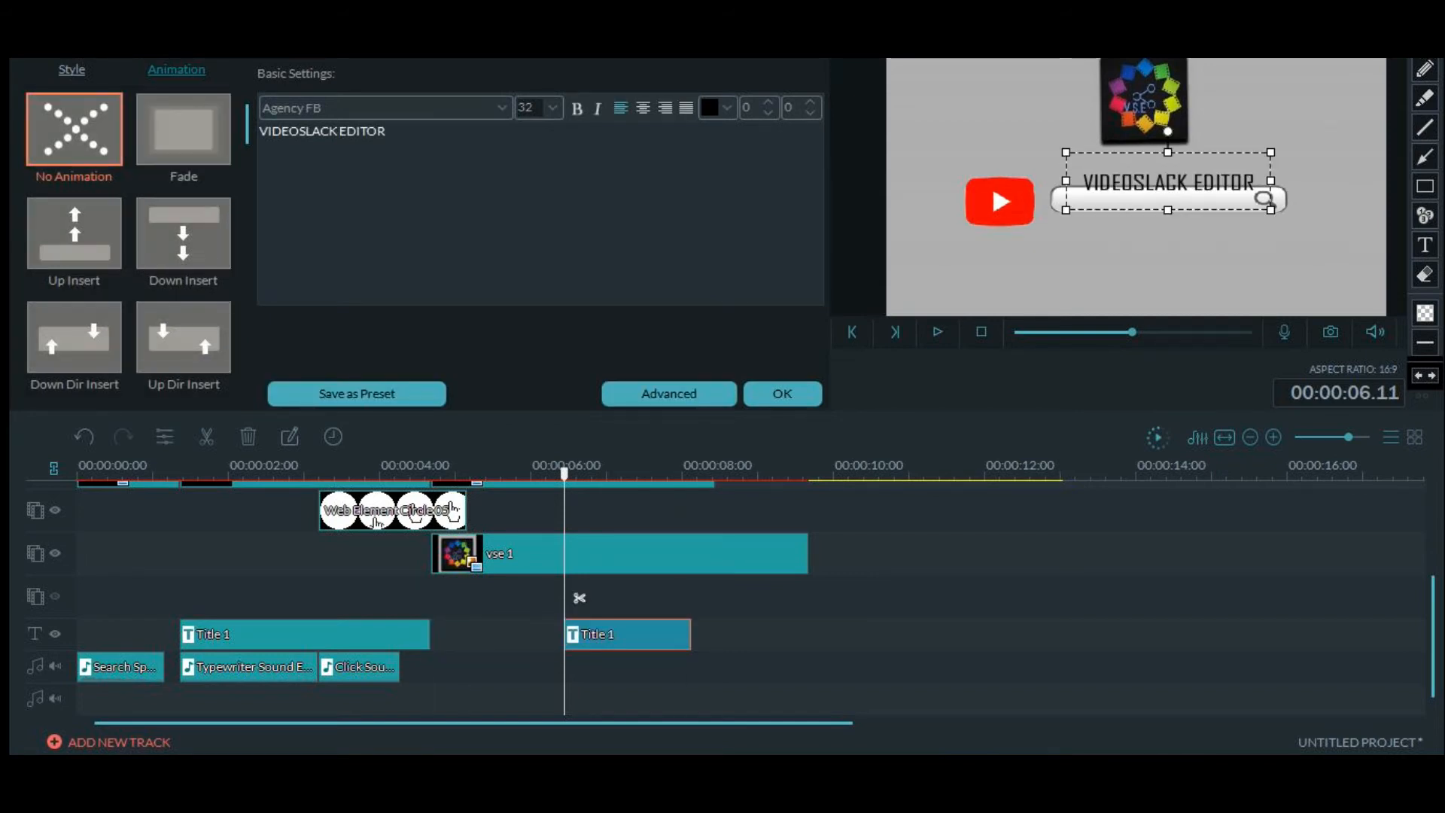
Apply the Cinema_Style animation to the second title and align its VIDEOSLACK EDITOR text inside the search bar
scroll(183, 249, "down", 2)
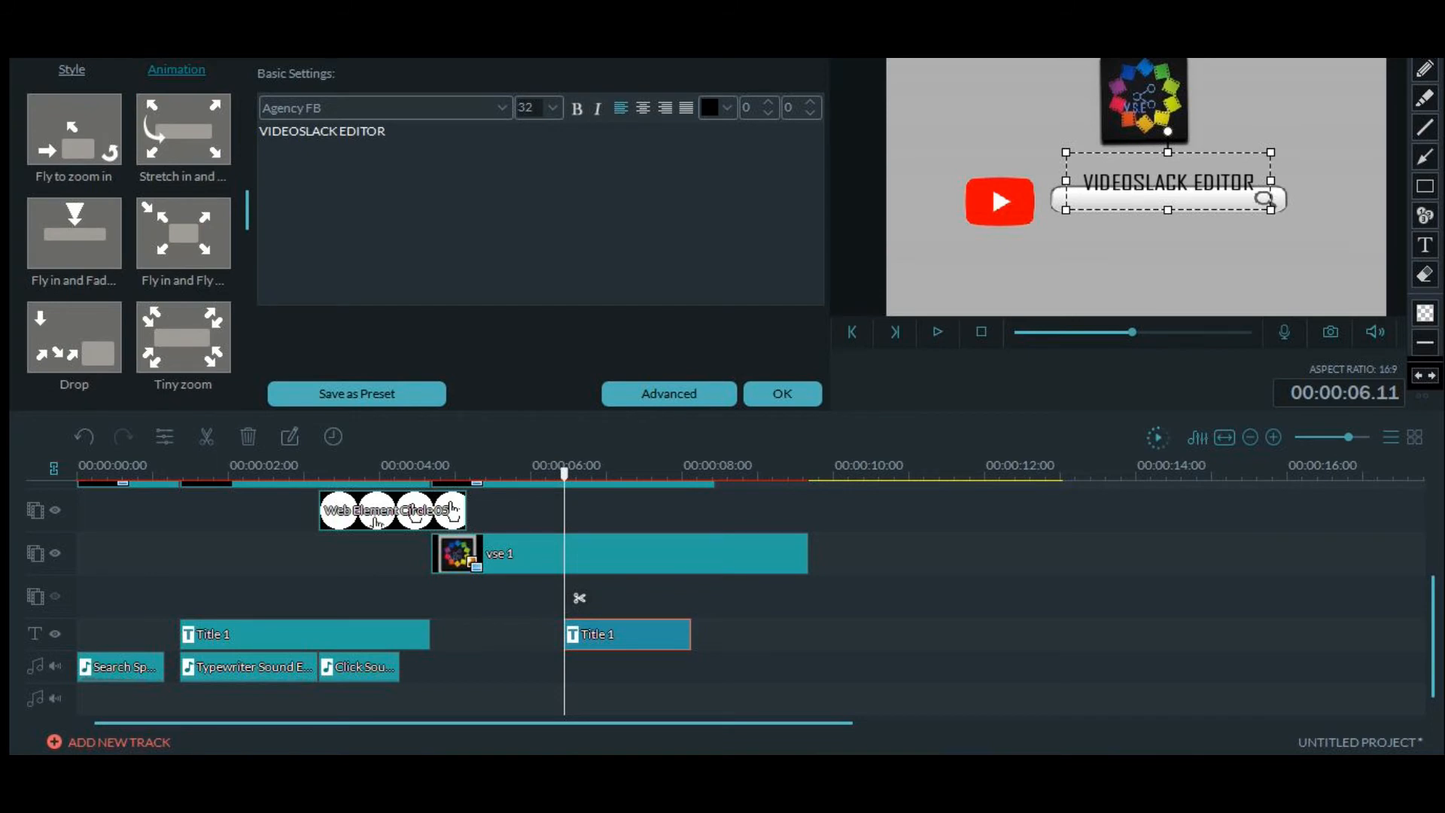
scroll(129, 241, "down", 3)
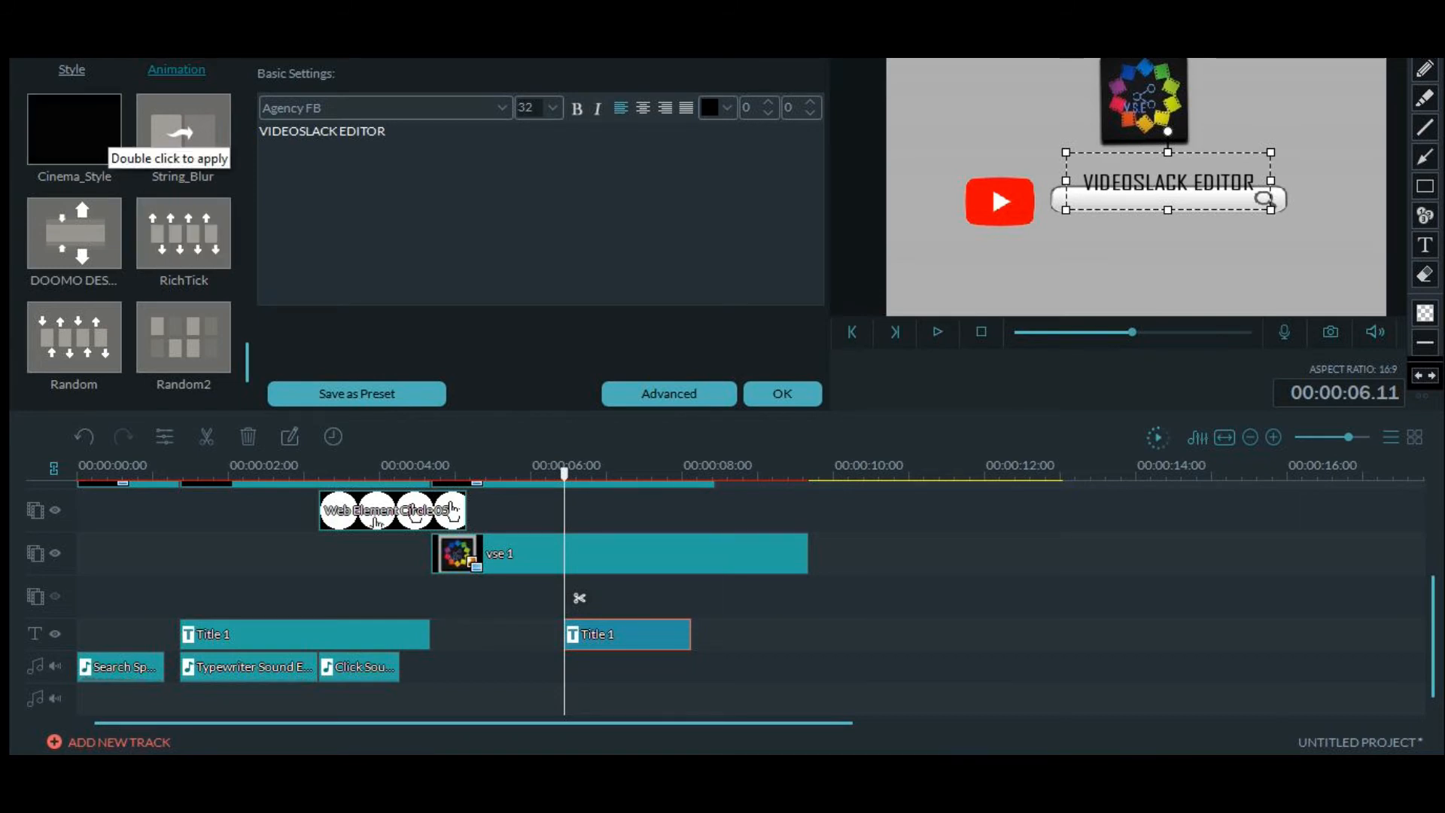
double_click(74, 128)
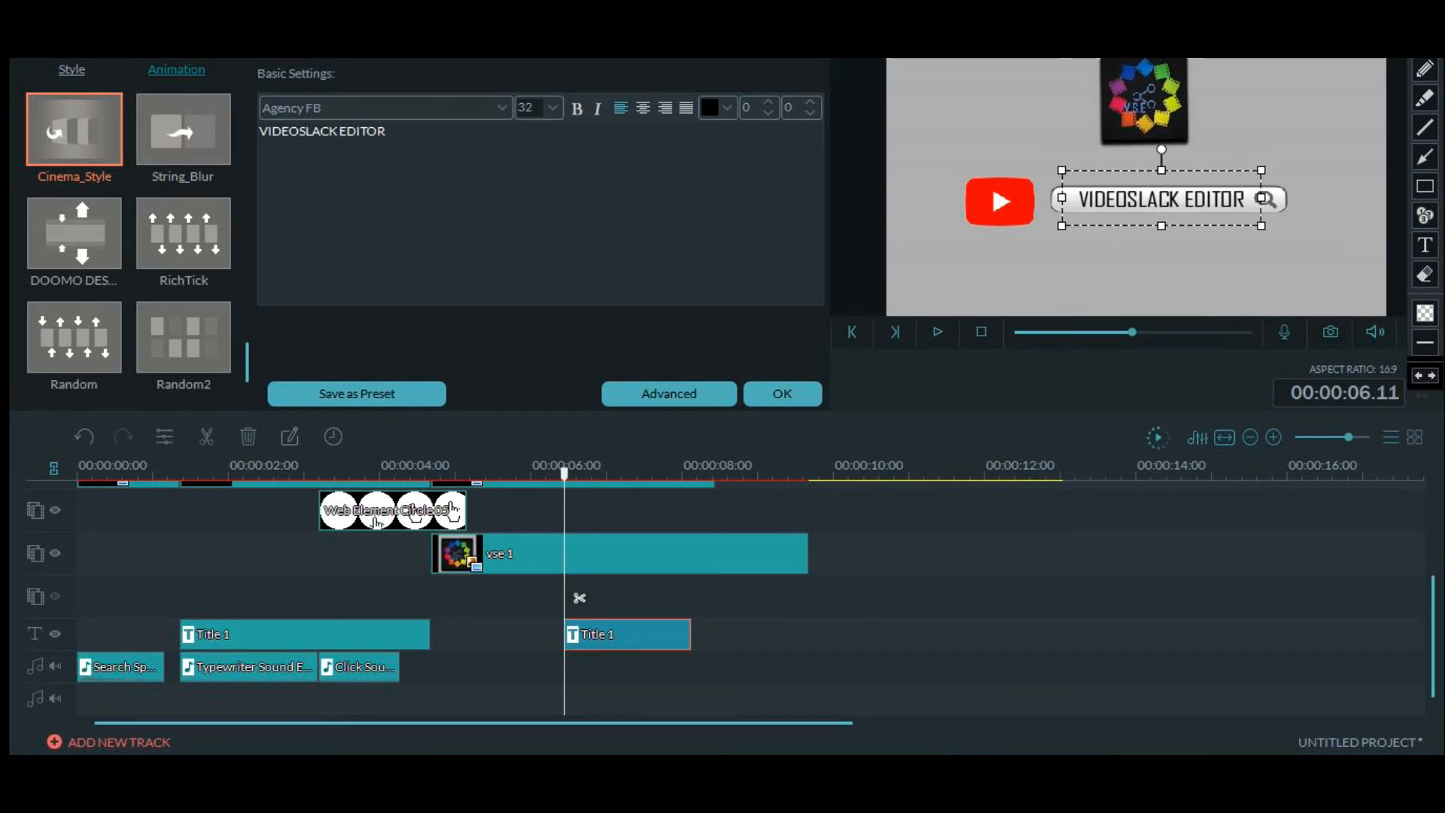
Extend the last youtube and search bar clips so they end together with the vse 1 clip at 00:00:09.17
left_click(1285, 200)
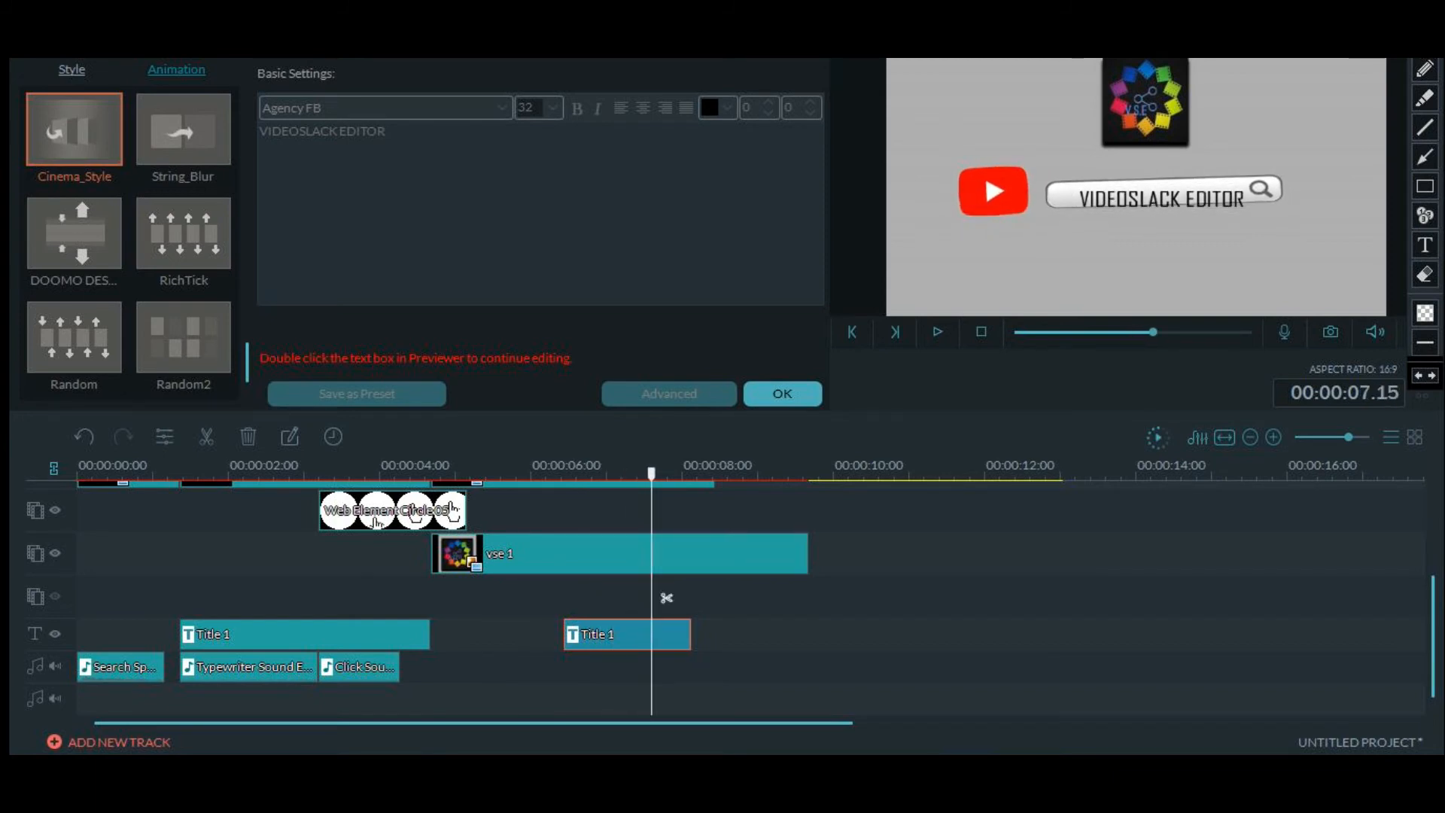
scroll(666, 598, "up", 3)
left_click_drag(677, 571, 808, 574)
left_click_drag(713, 615, 808, 614)
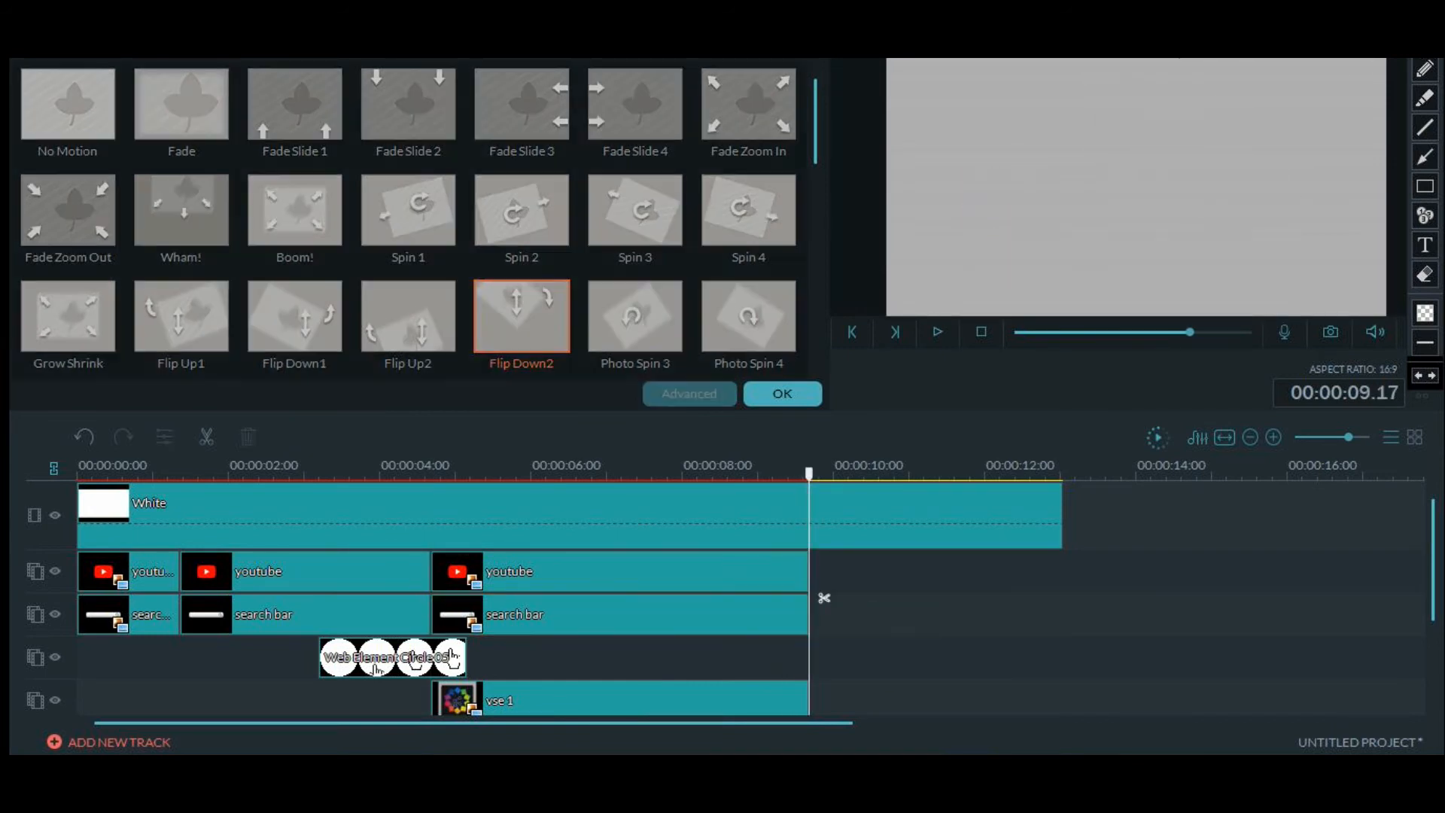
scroll(825, 597, "down", 3)
scroll(825, 598, "down", 1)
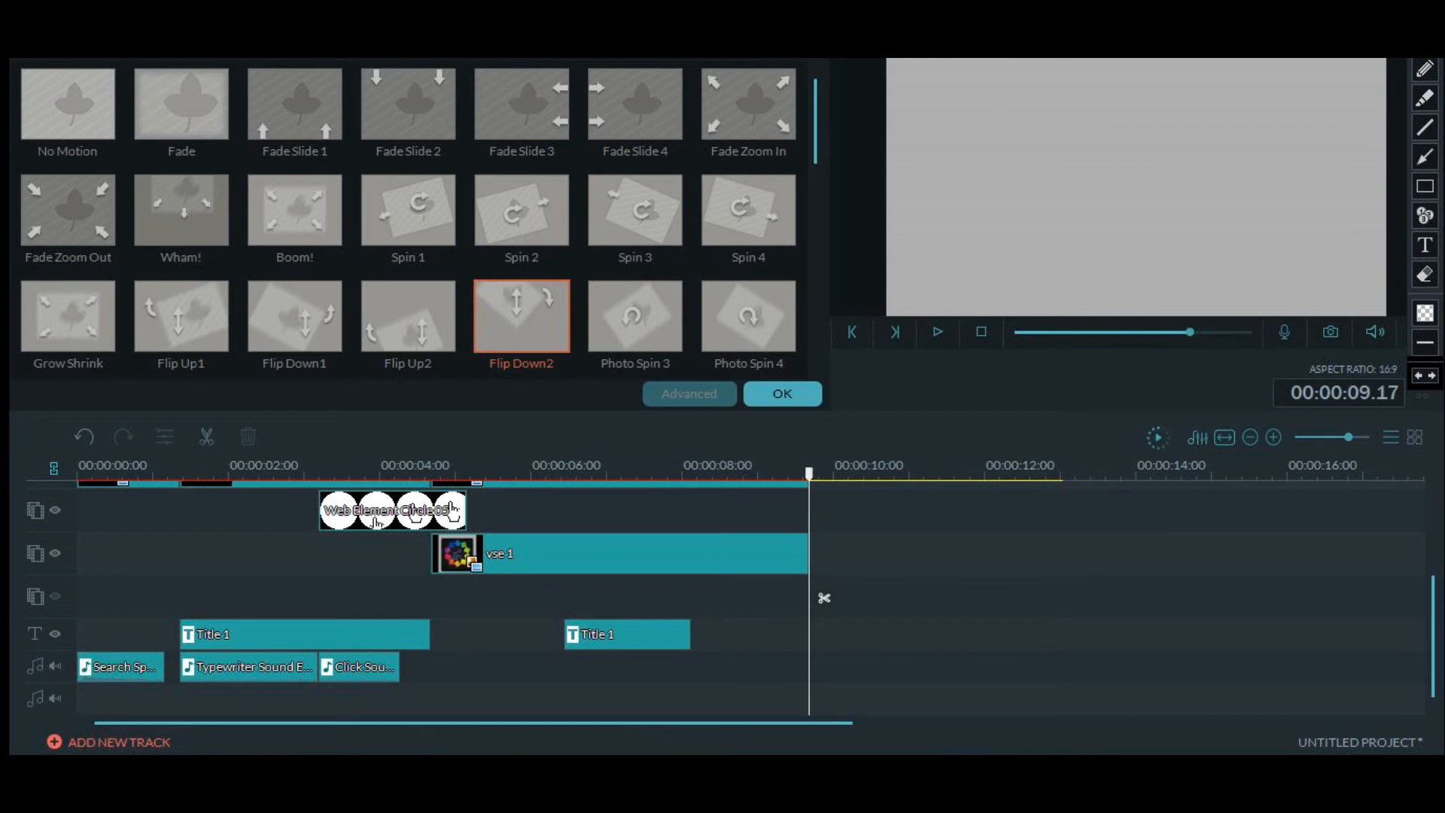
Play the intro from the beginning and again from 00:00:02.14 to check the title typing, hand pointer and sound timing
left_click_drag(809, 473, 207, 474)
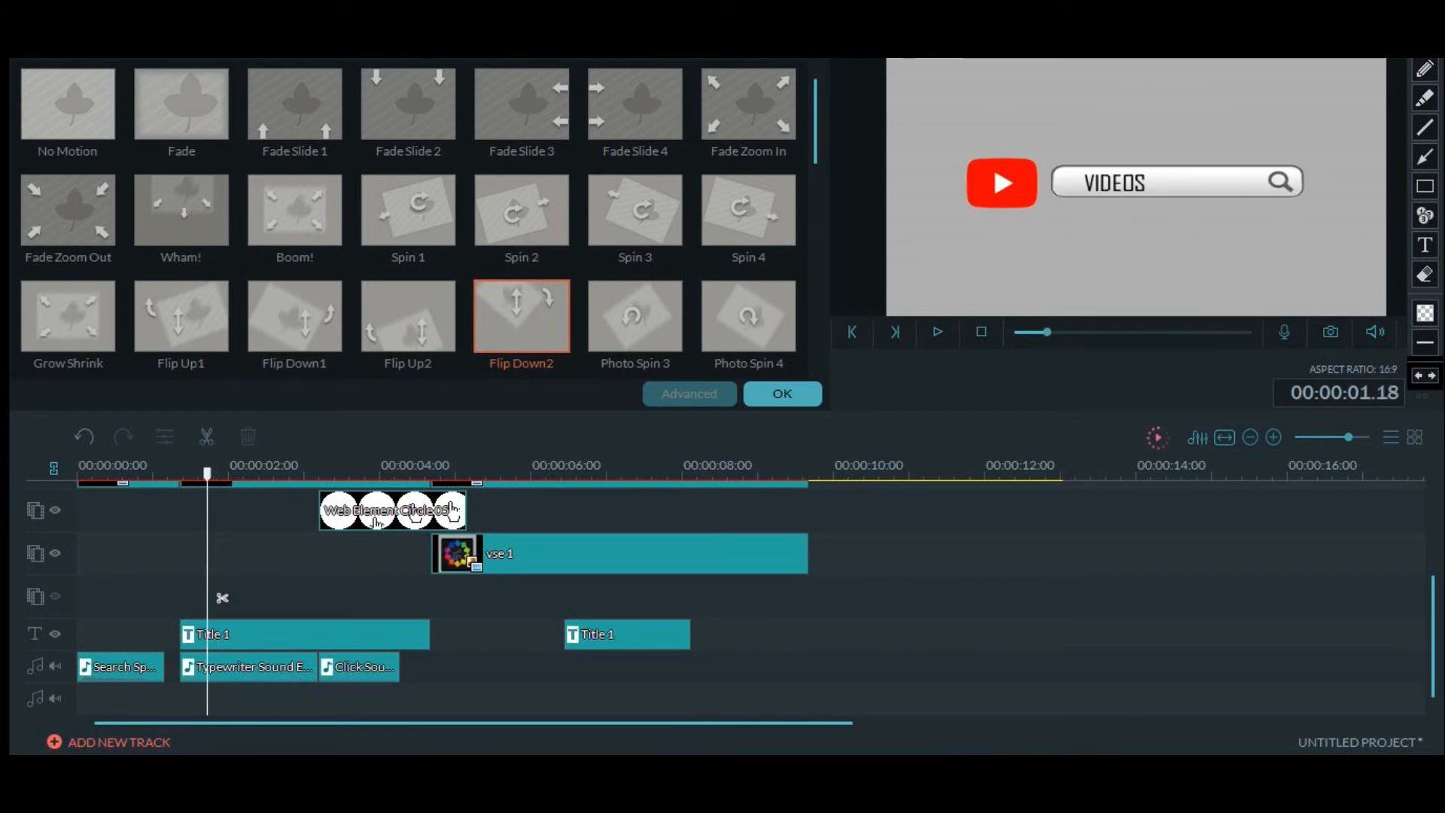
key("space")
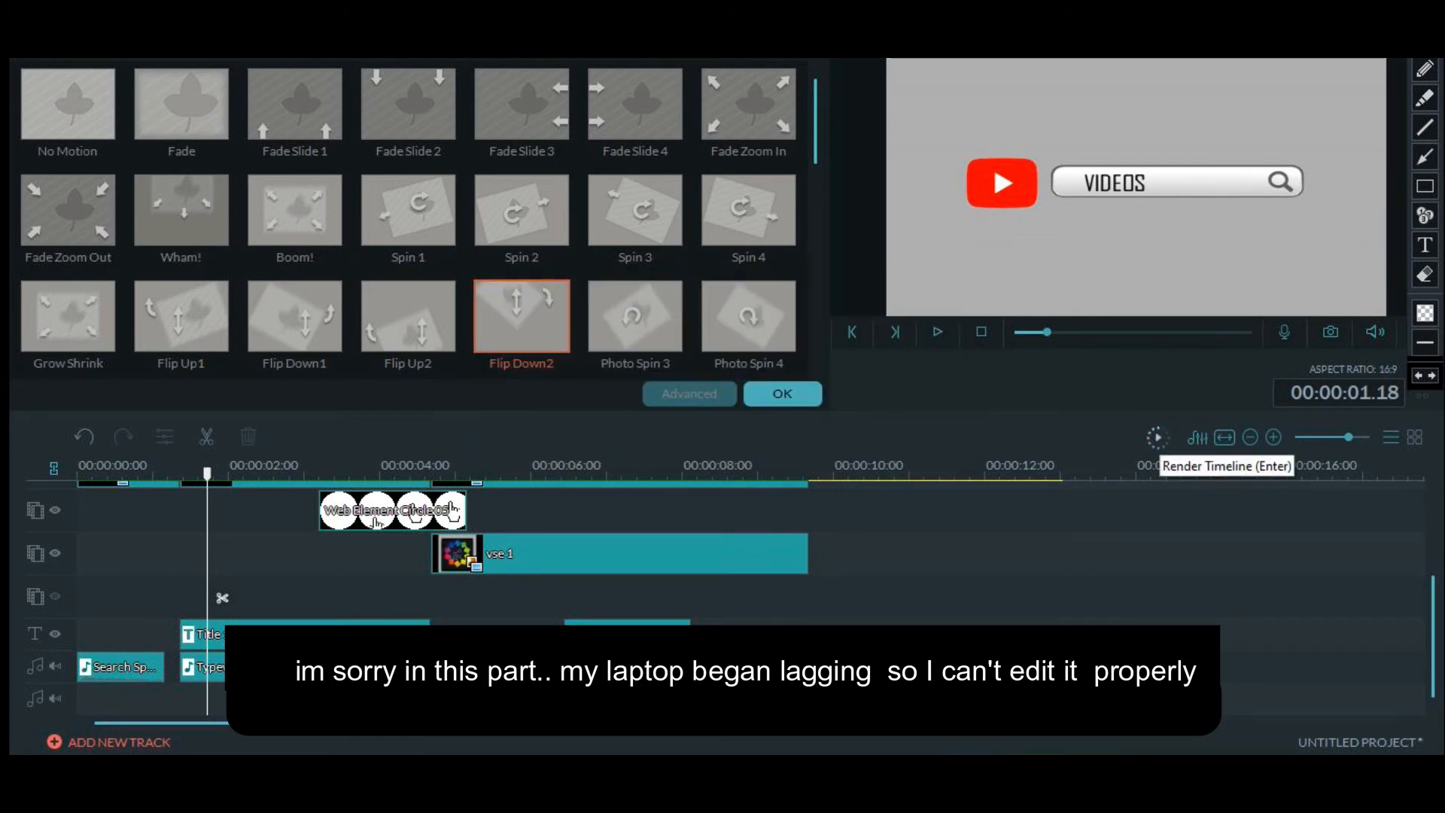
left_click_drag(207, 473, 78, 473)
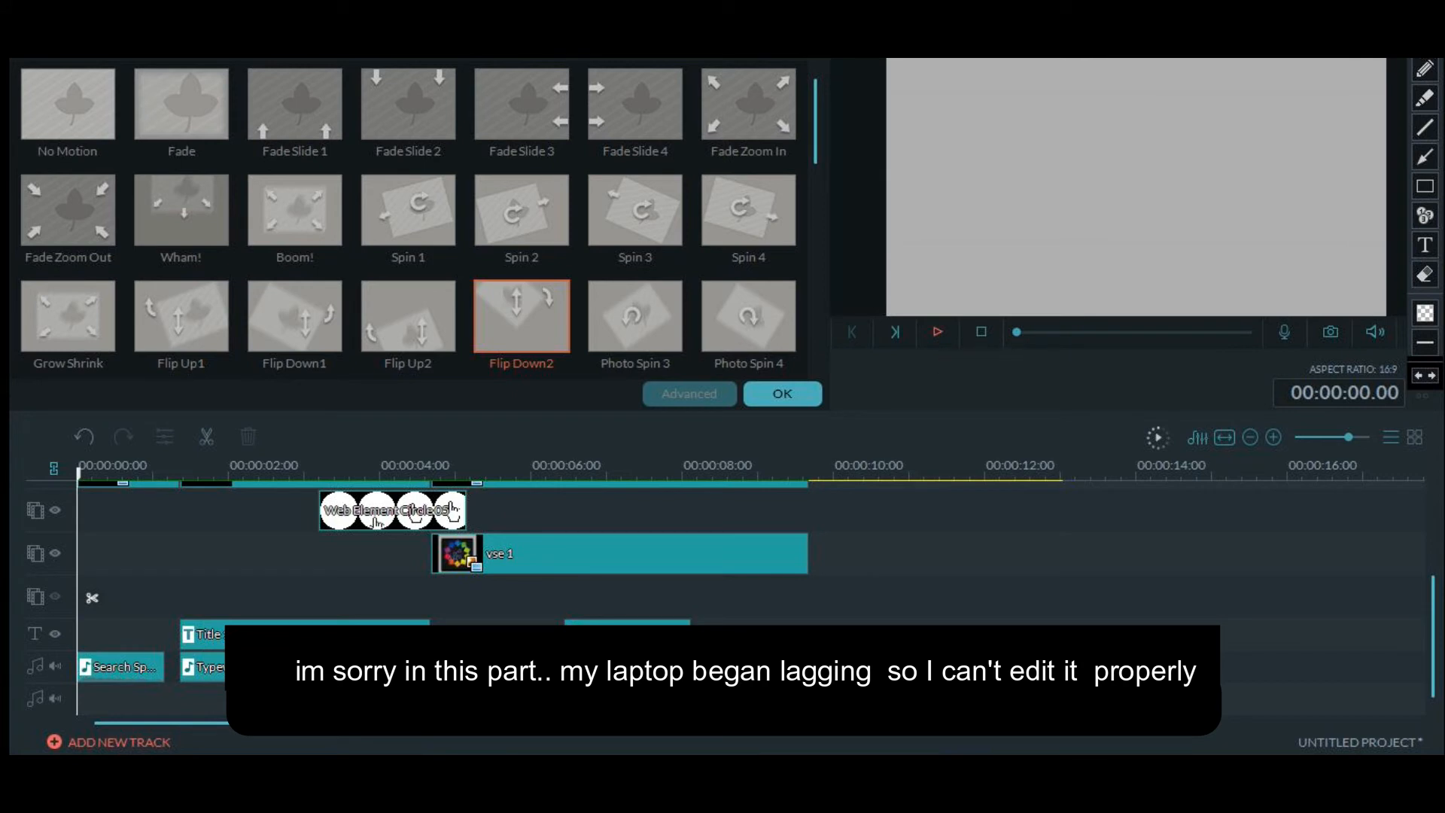
left_click(937, 331)
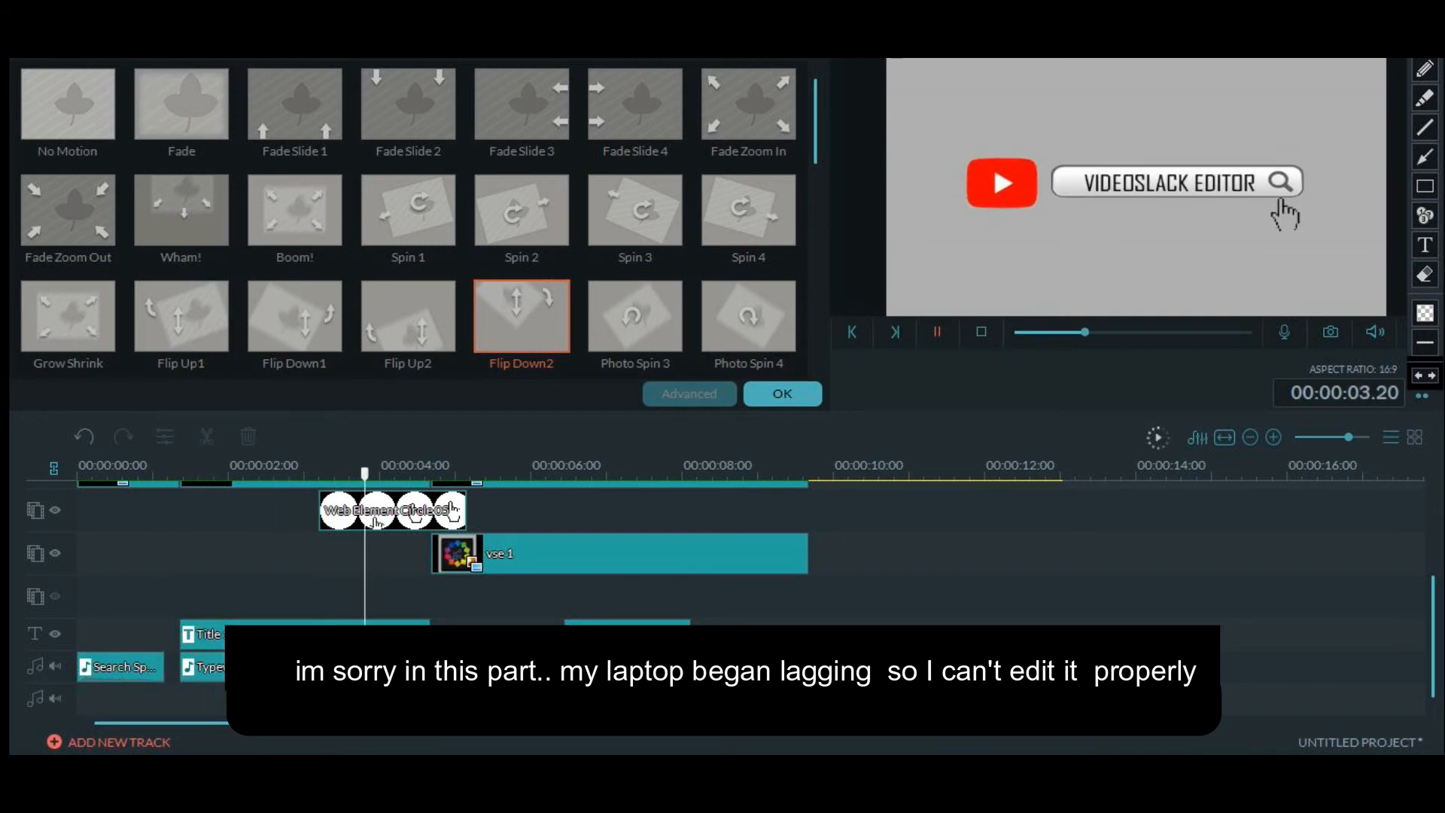
left_click(937, 331)
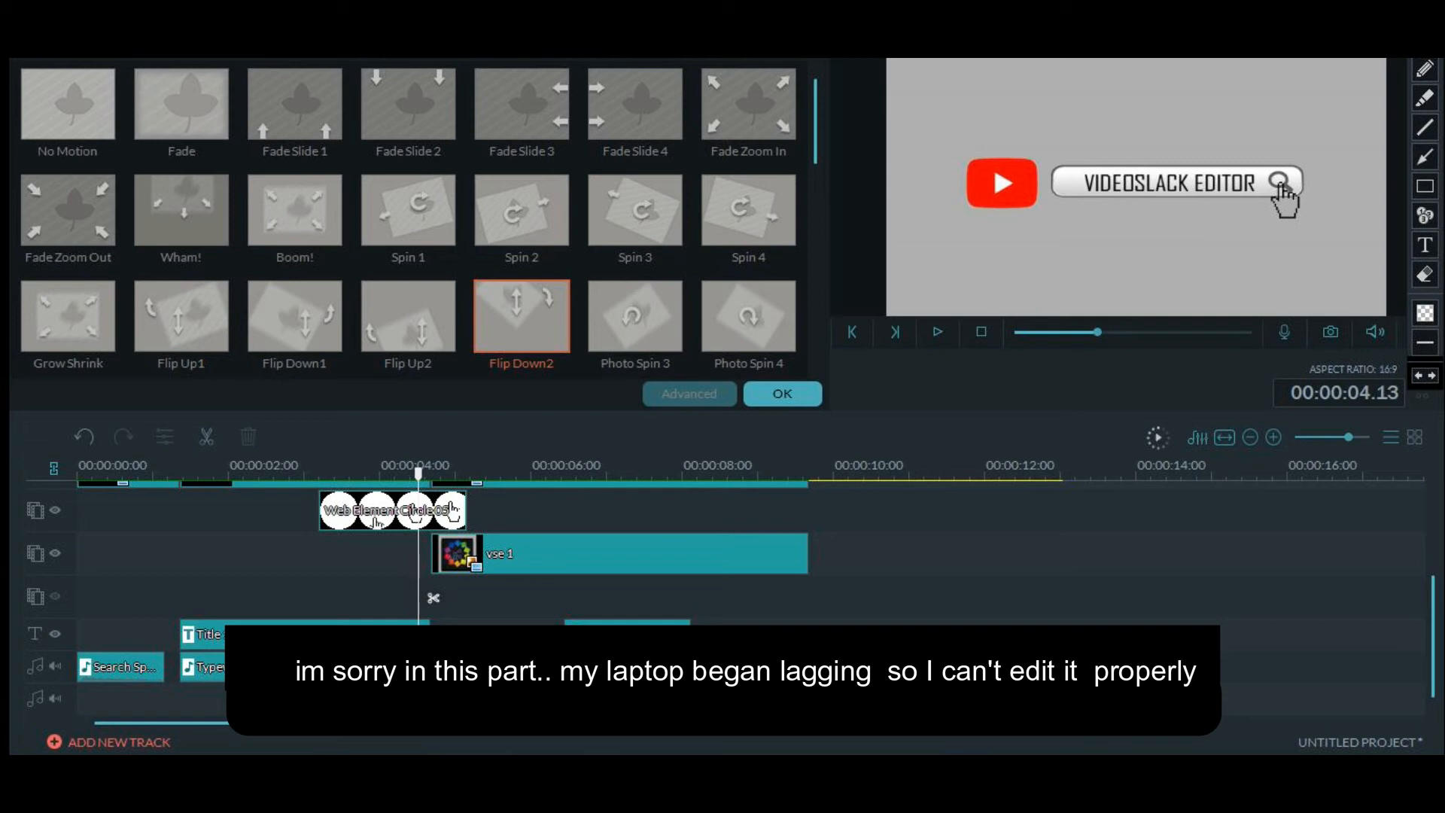
left_click_drag(419, 474, 267, 474)
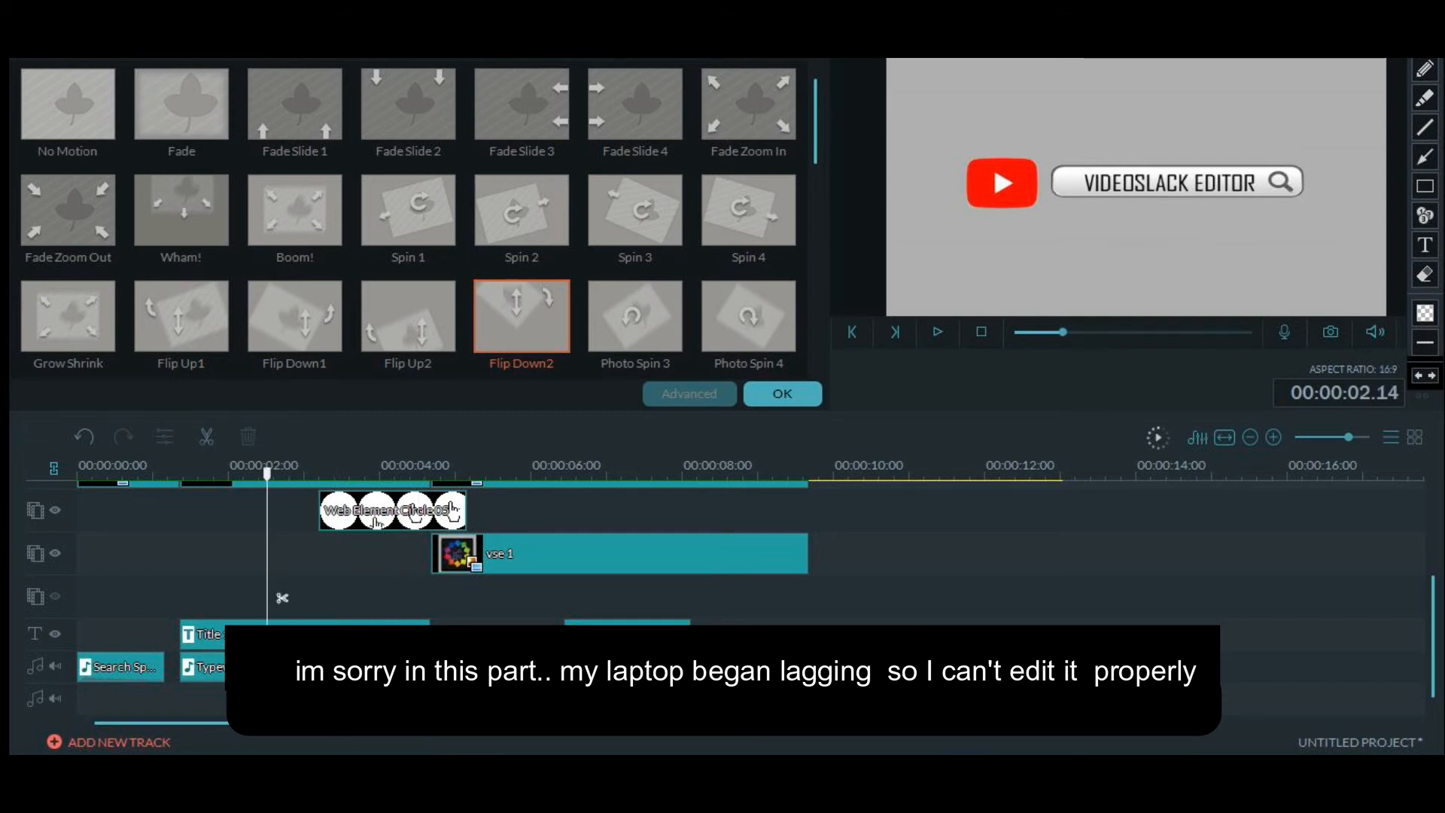
left_click(937, 331)
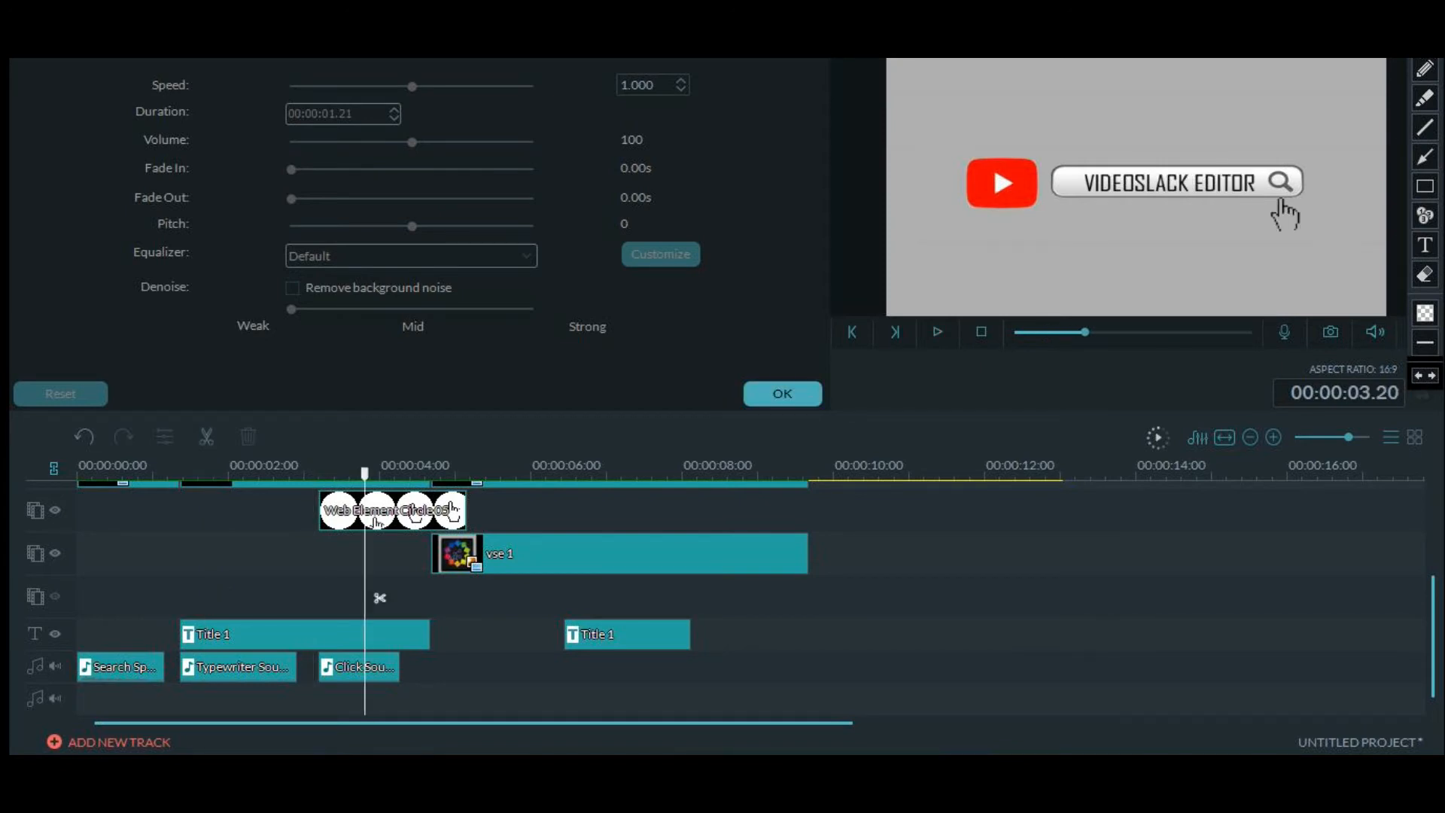
Lengthen the Typewriter Sound Effect clip to 00:00:02.00 and shift the Click Sound clip to start right after it
left_click(171, 597)
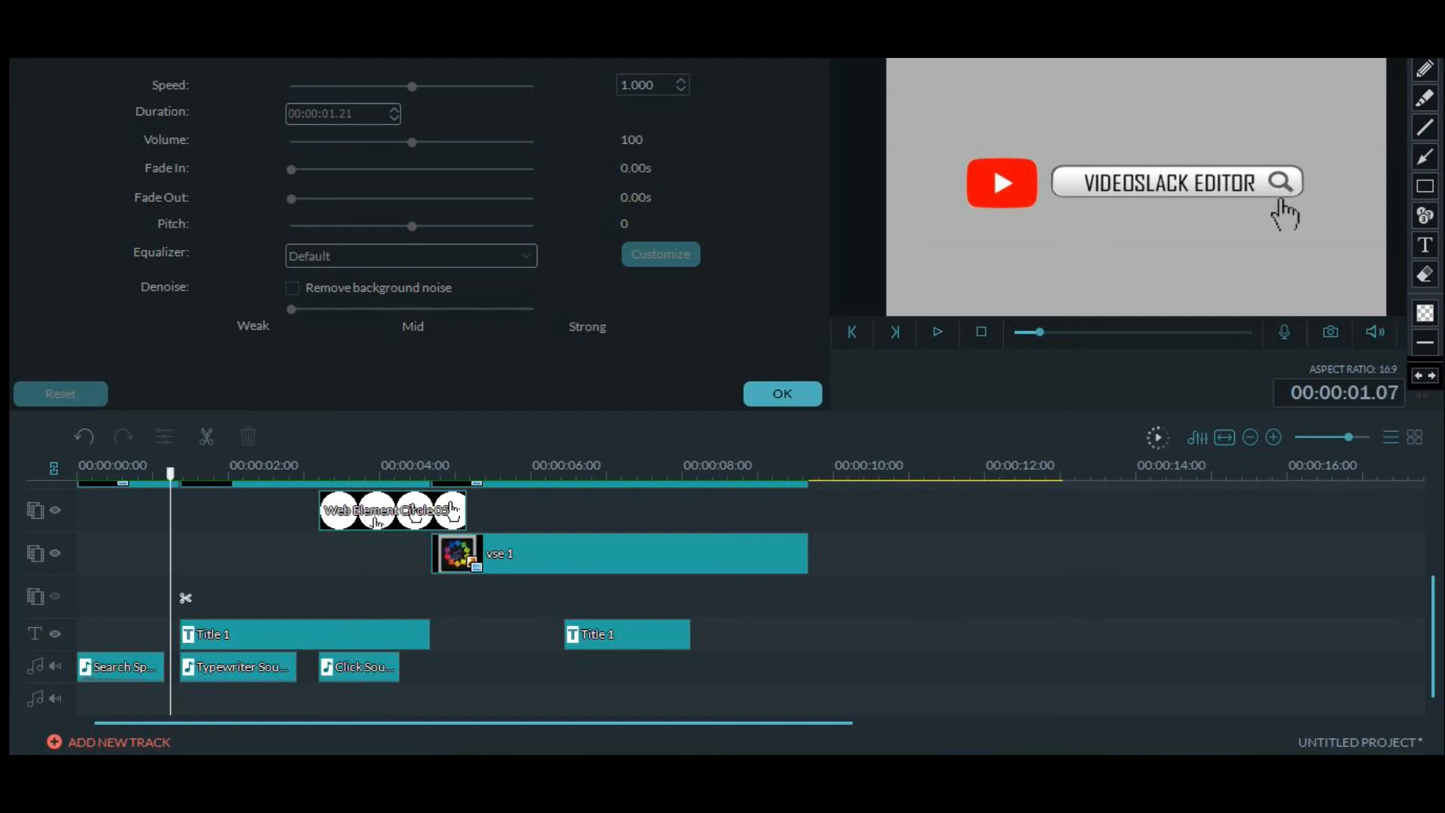
left_click(937, 332)
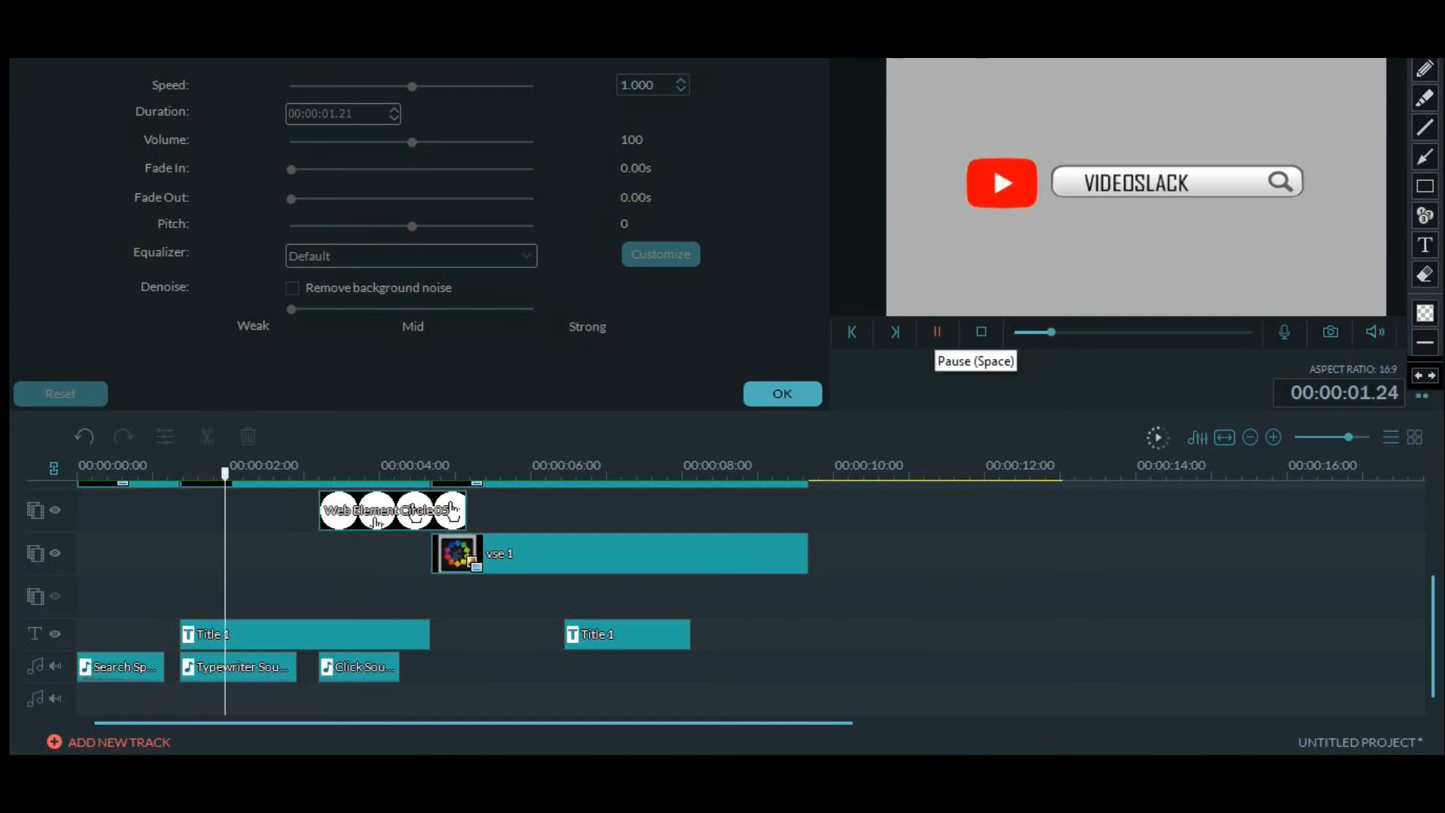
key("space")
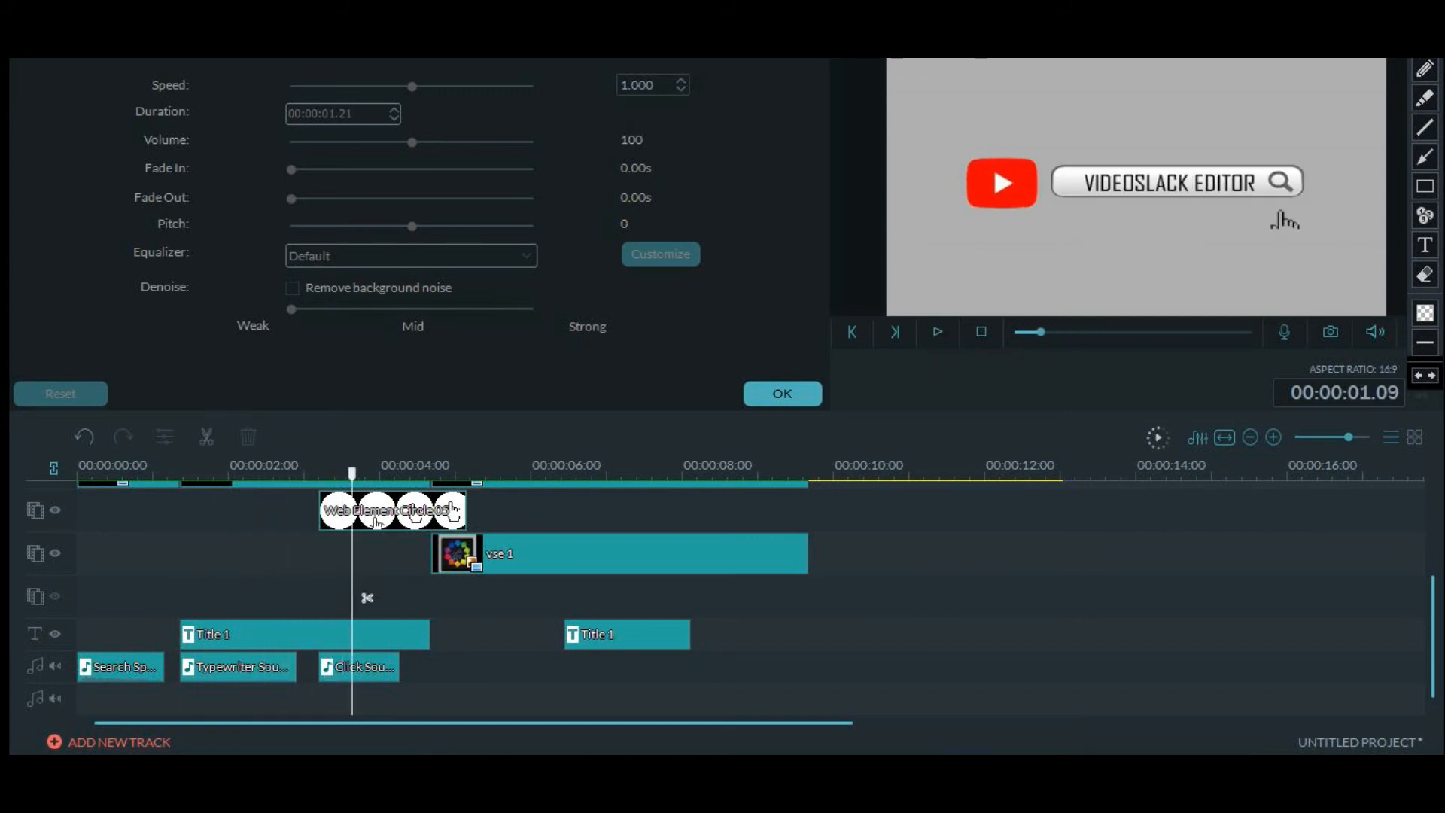
left_click(294, 667)
left_click_drag(296, 667, 318, 667)
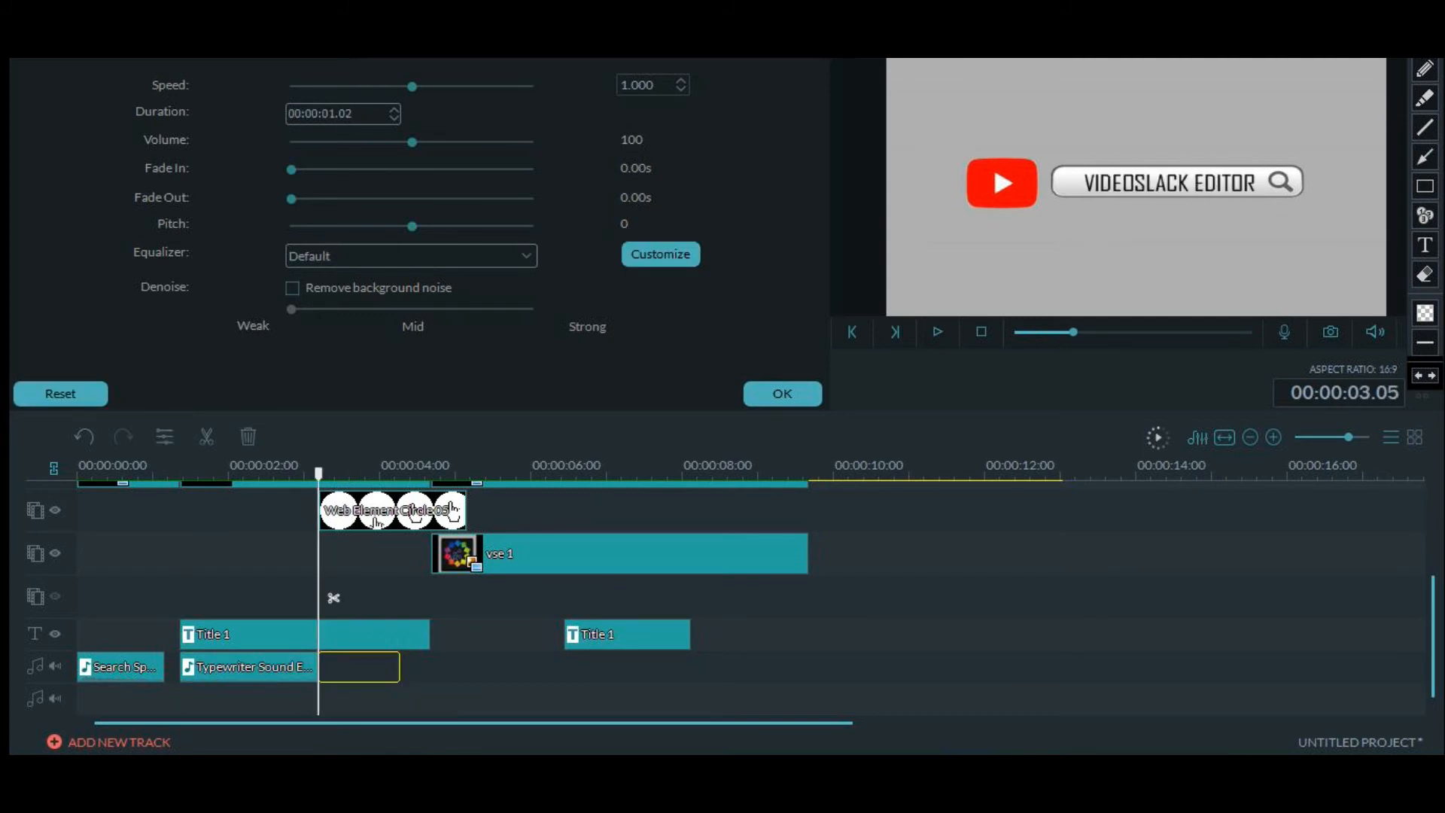
left_click_drag(333, 598, 195, 598)
left_click_drag(318, 667, 329, 667)
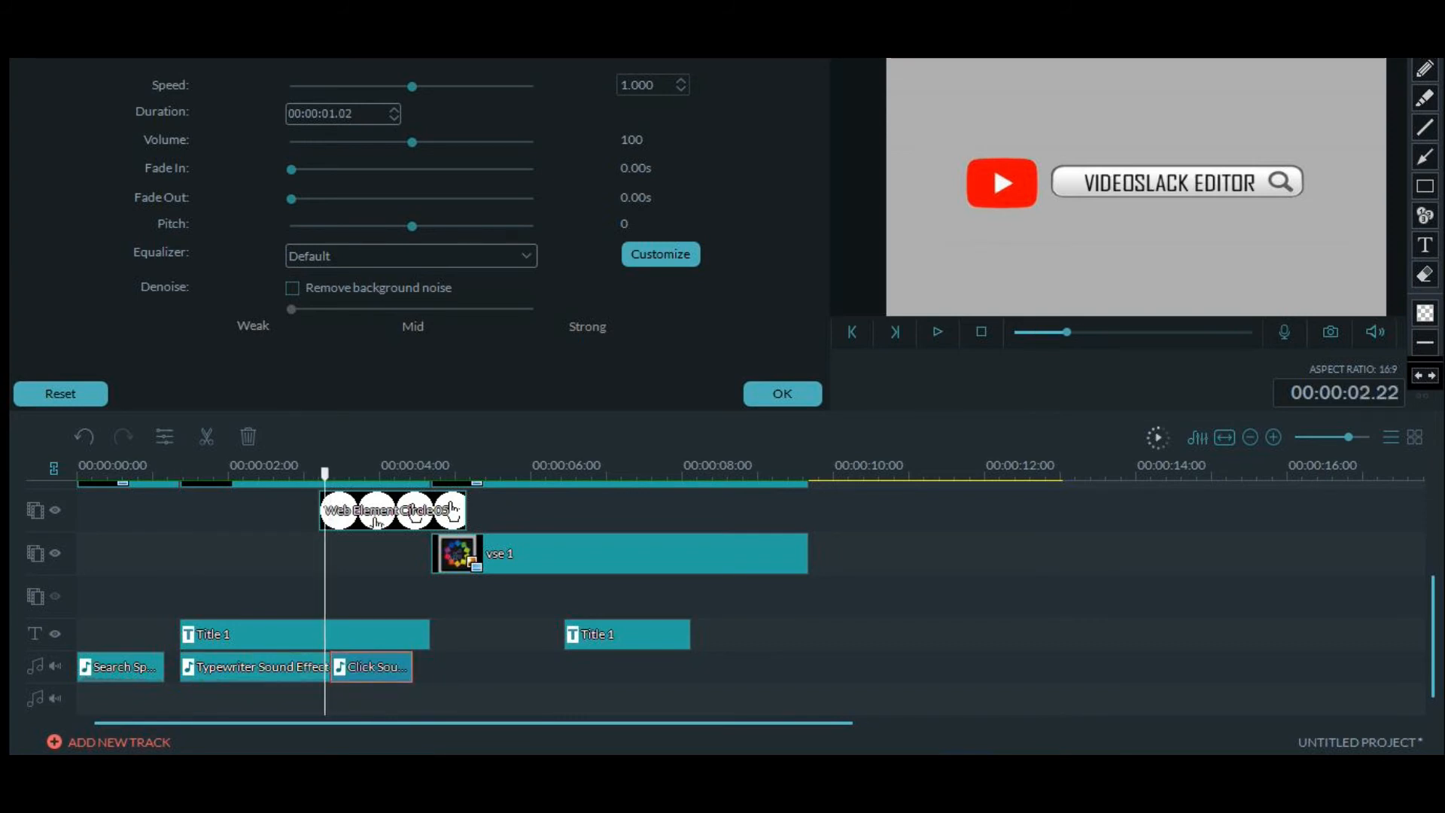
Trim the Typewriter Sound Effect clip to a duration of 00:00:01.11, checking its playback against the typed title
left_click(182, 598)
left_click(938, 332)
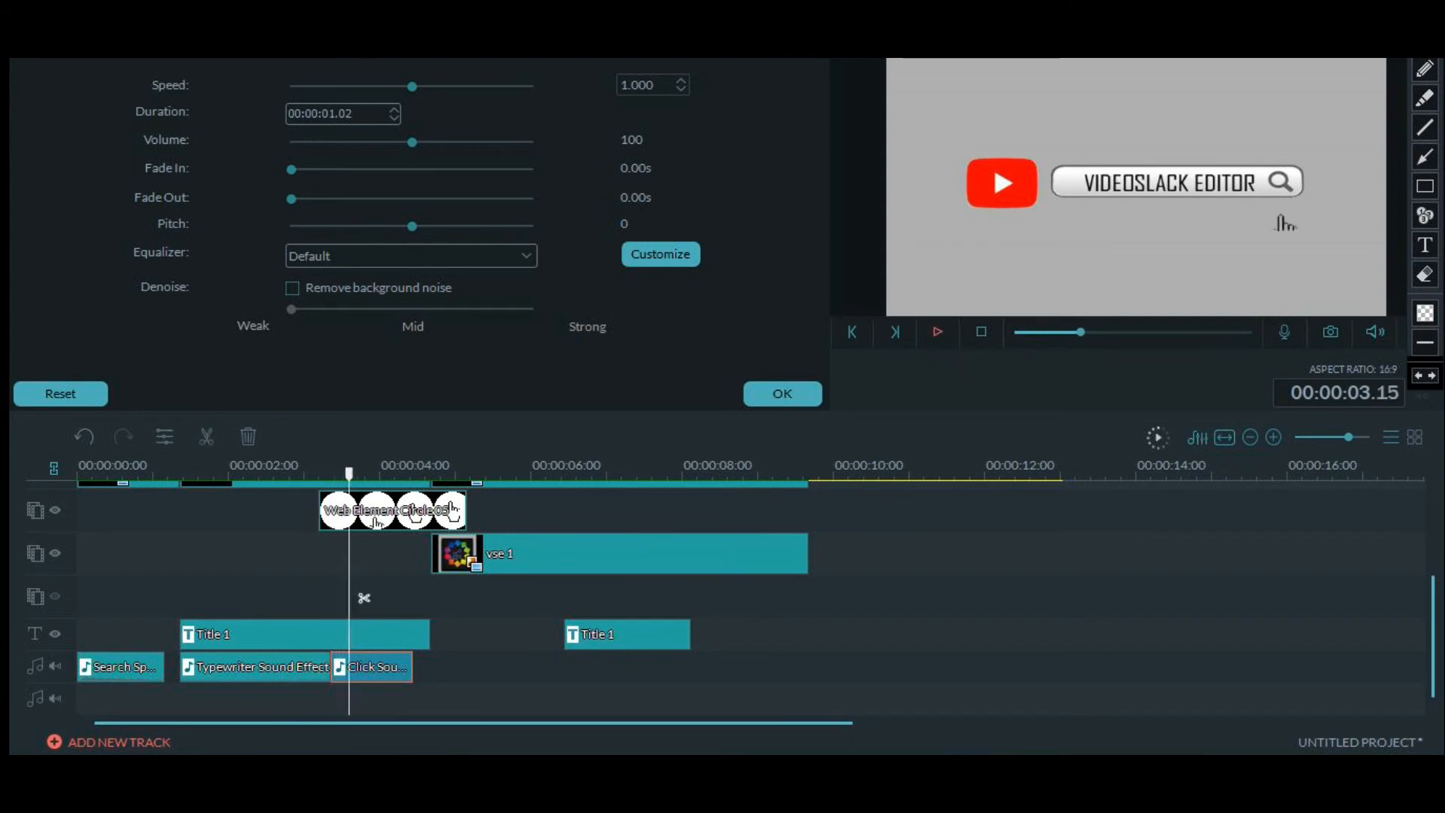
left_click(364, 598)
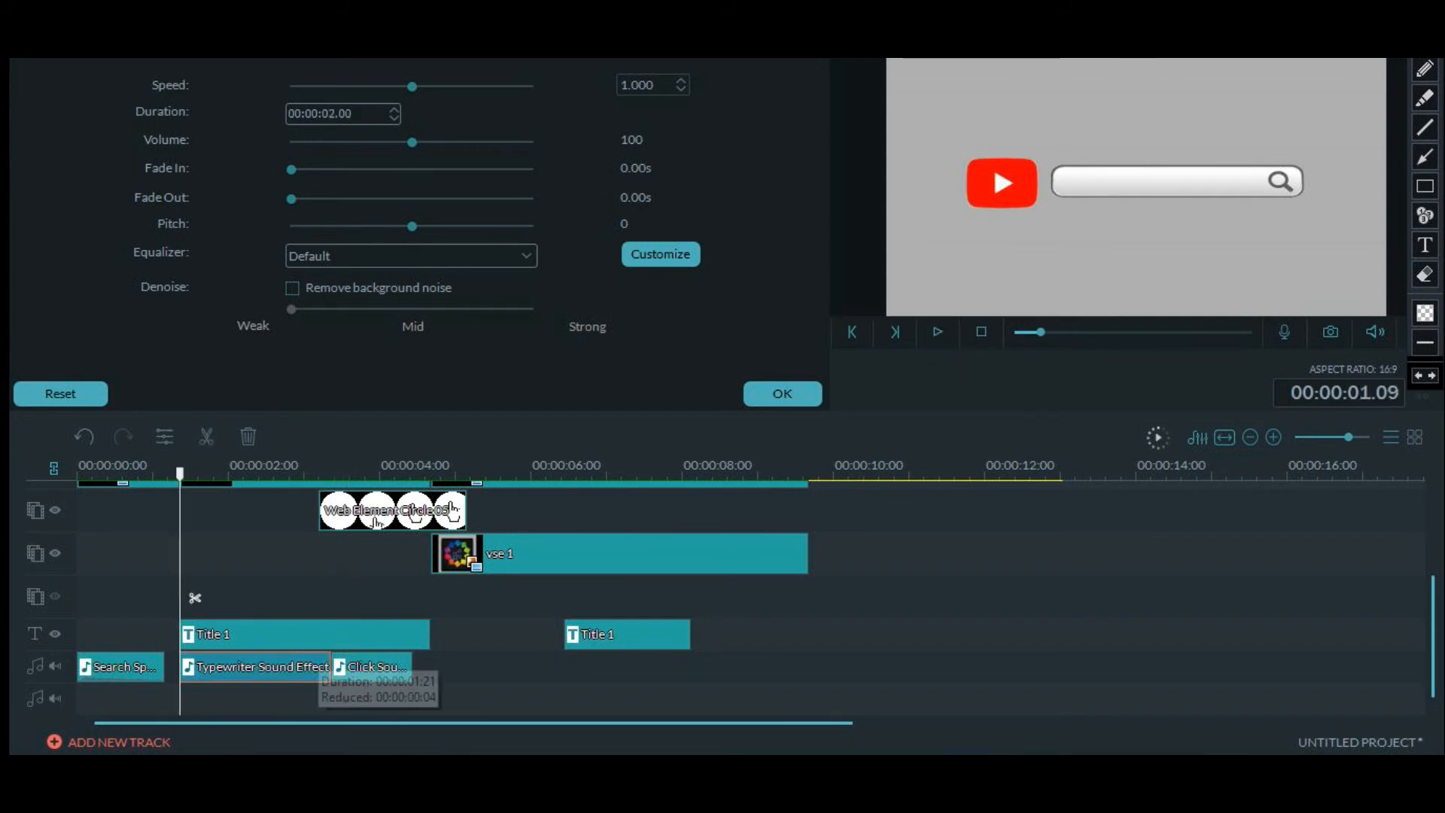
left_click(303, 667)
left_click_drag(330, 667, 303, 667)
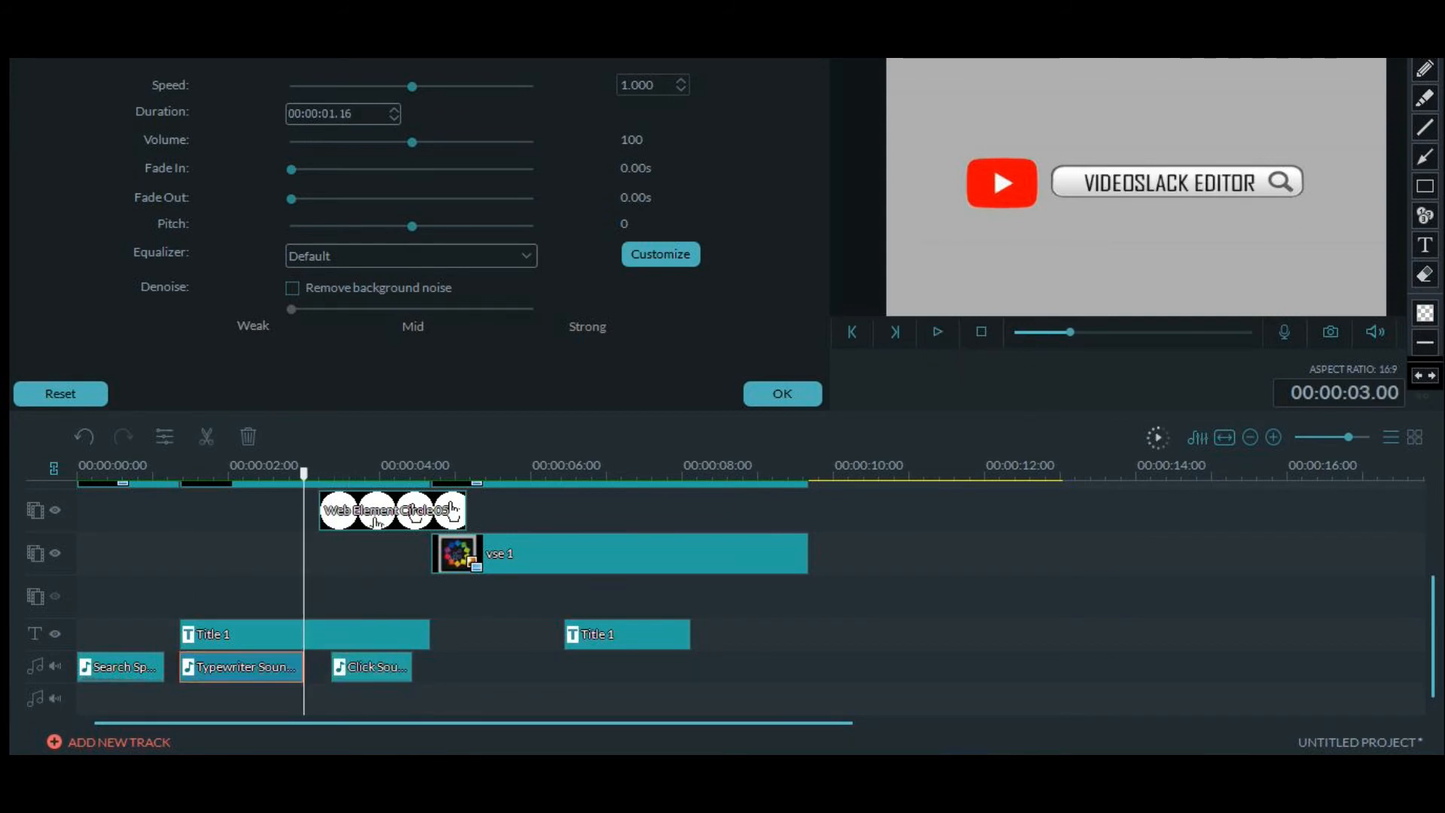
left_click(207, 598)
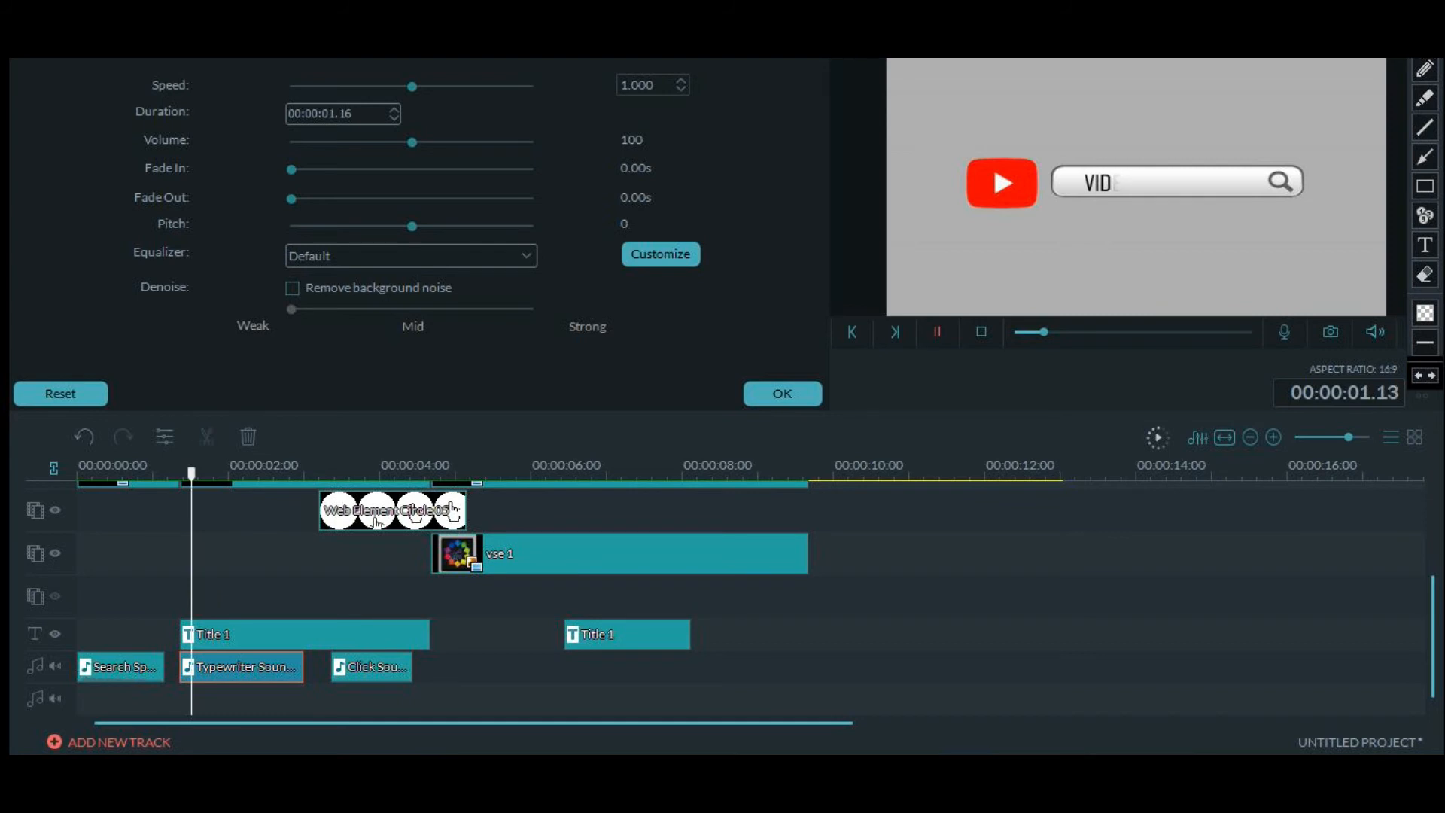
left_click(937, 332)
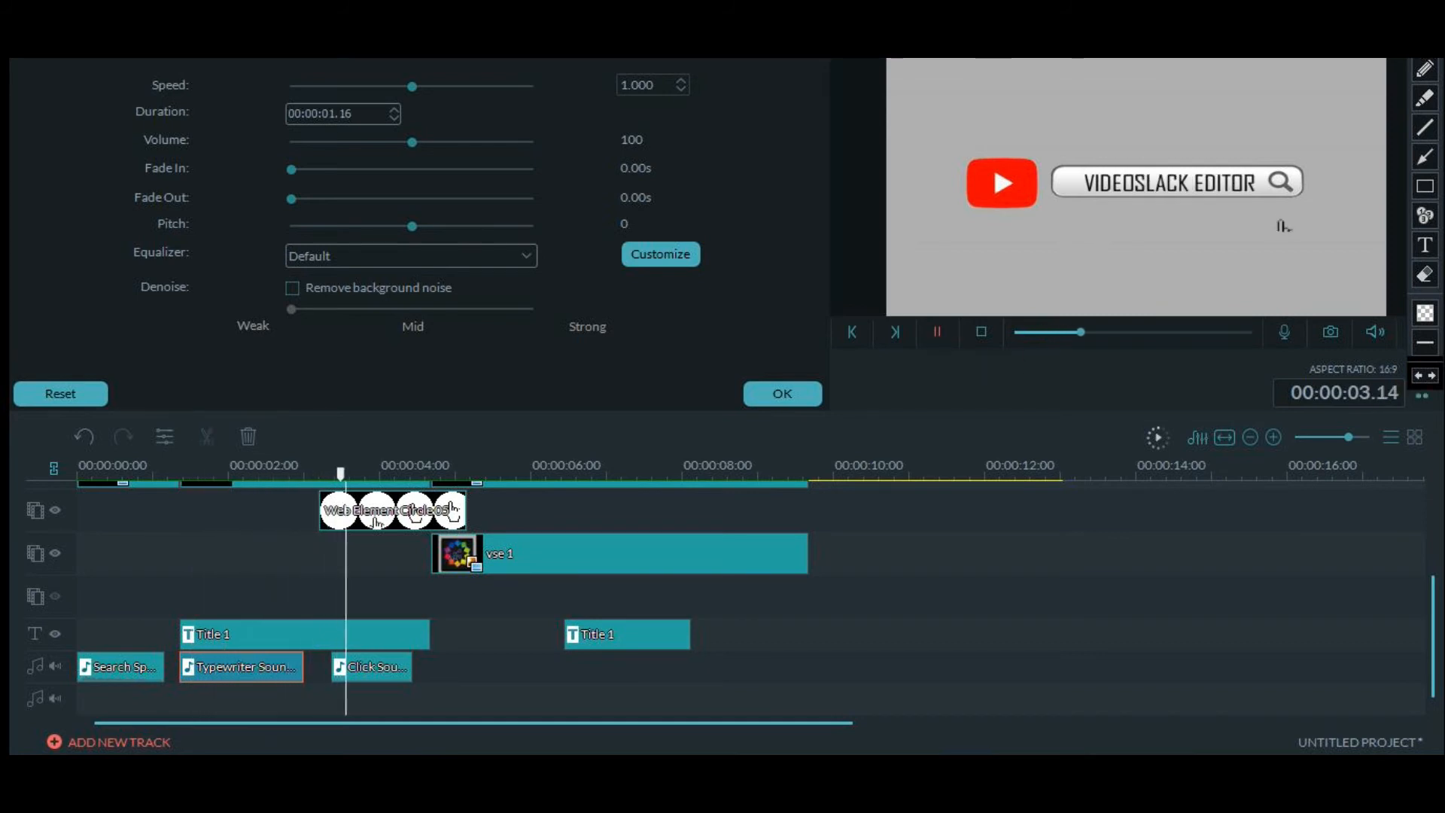
key("space")
left_click_drag(303, 667, 289, 667)
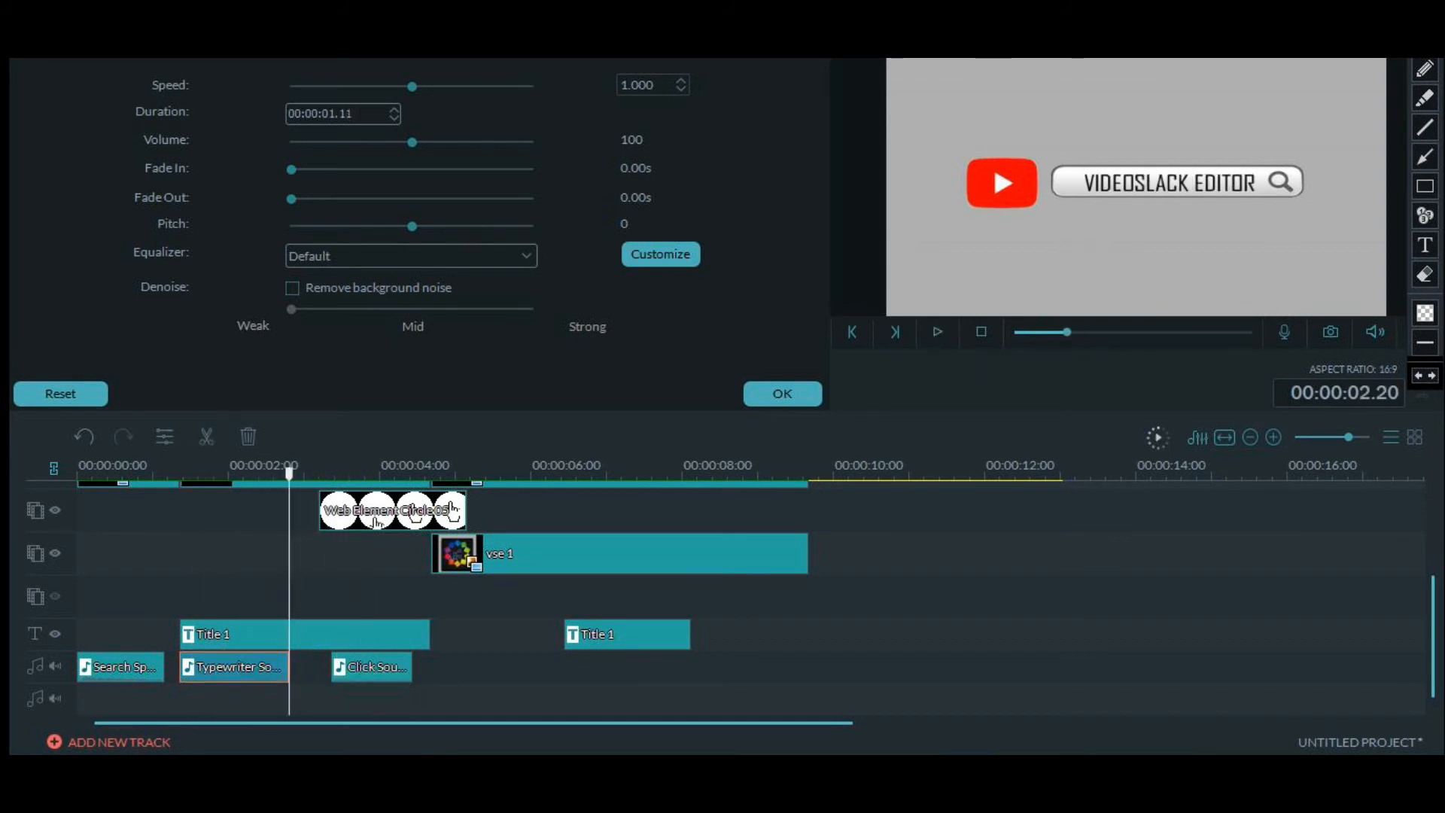
Move the Click Sound clip to start together with the hand pointer clip at 00:00:03.05 and check it in playback
left_click_drag(290, 473, 125, 473)
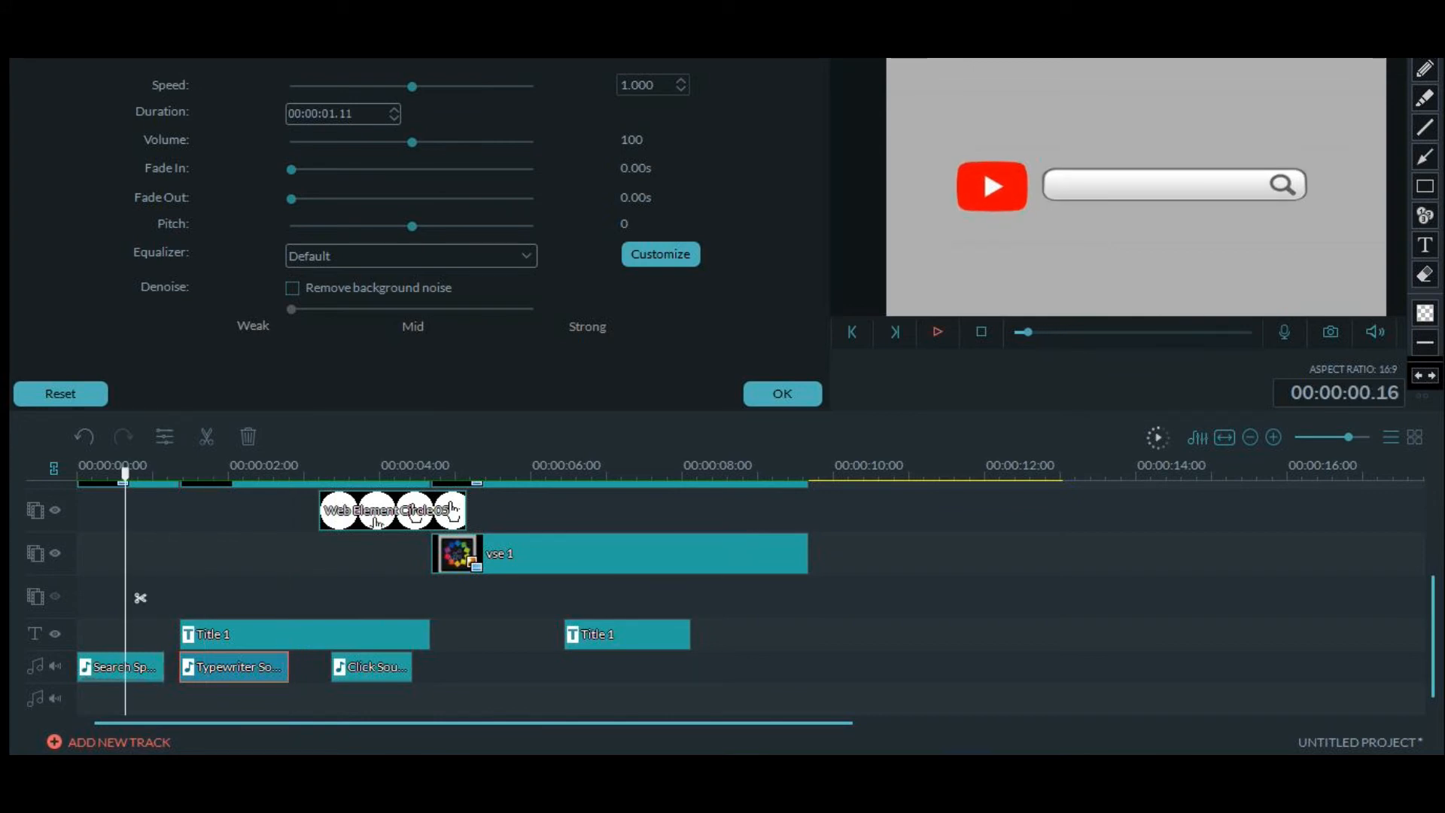
key("space")
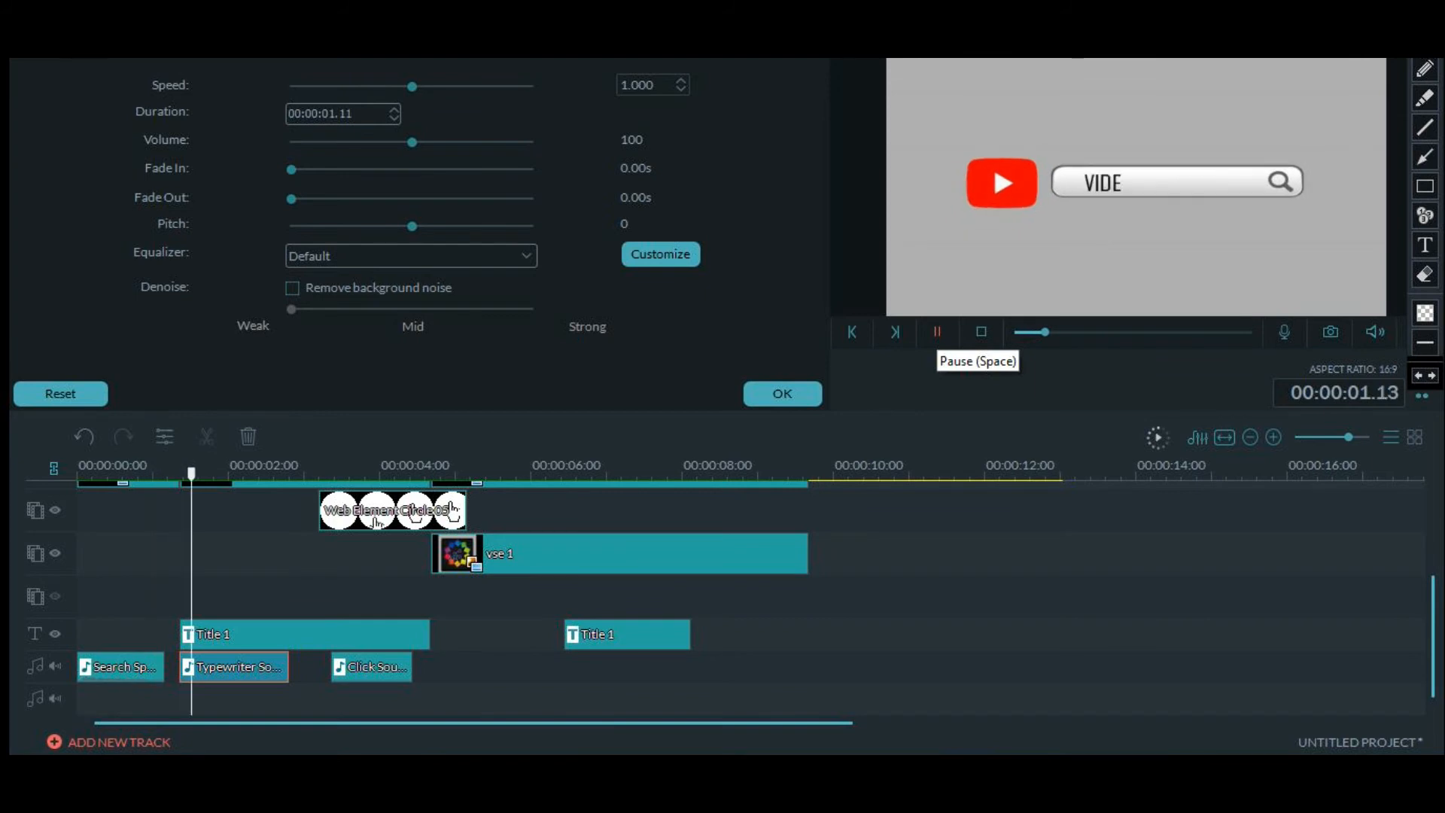
left_click(937, 332)
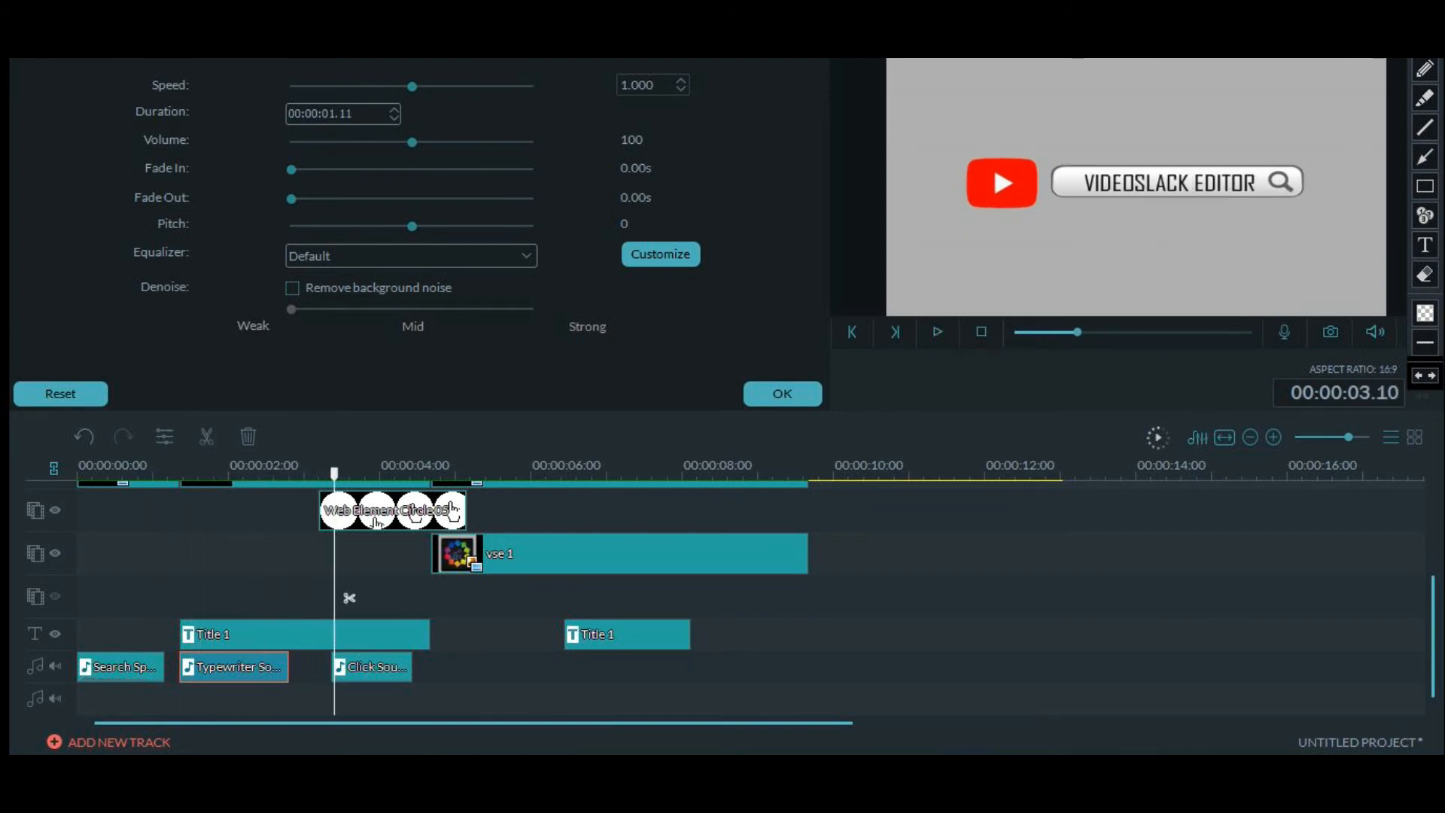
left_click_drag(370, 668, 356, 668)
left_click_drag(318, 474, 246, 473)
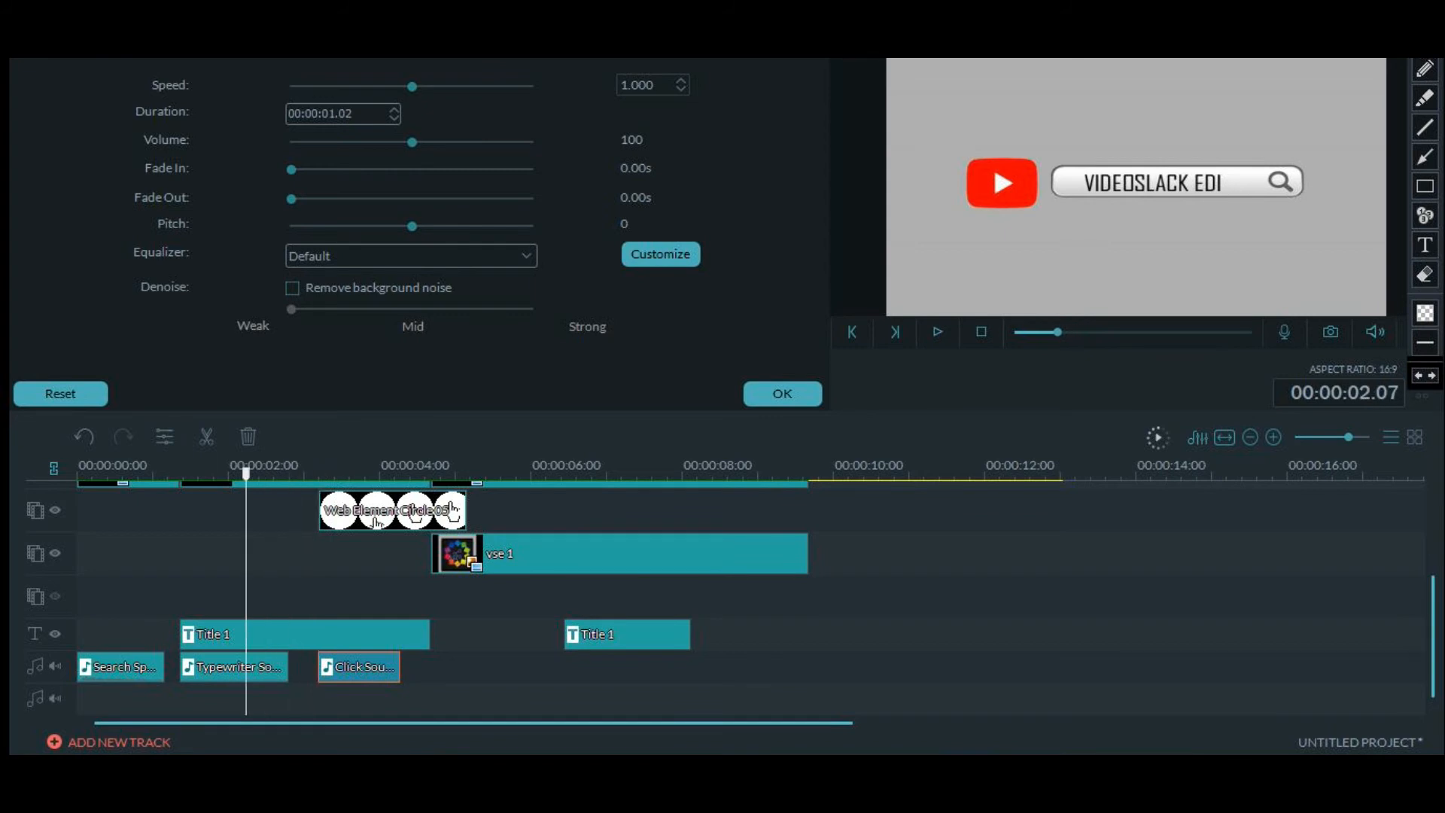
left_click(937, 332)
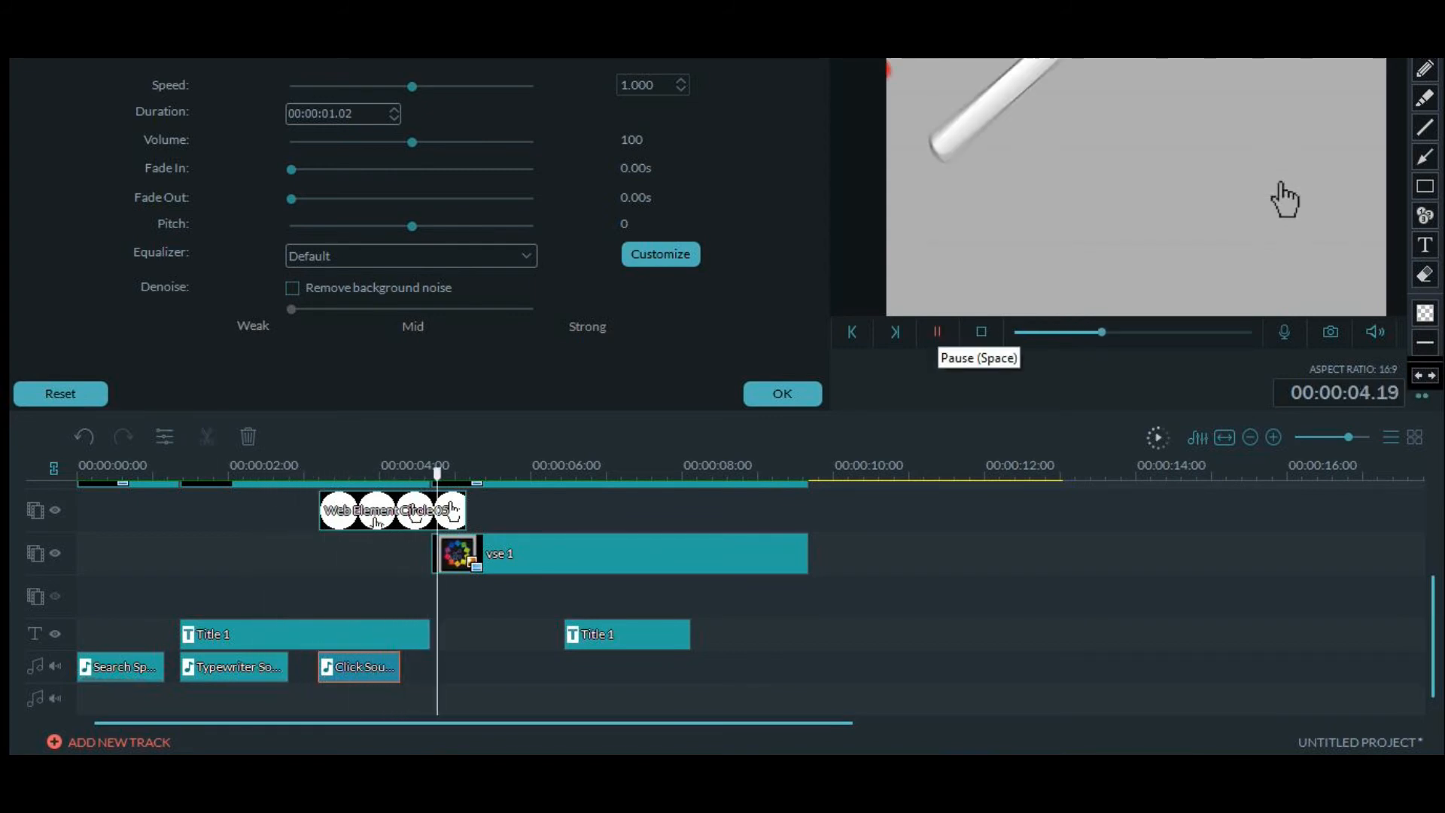
key("space")
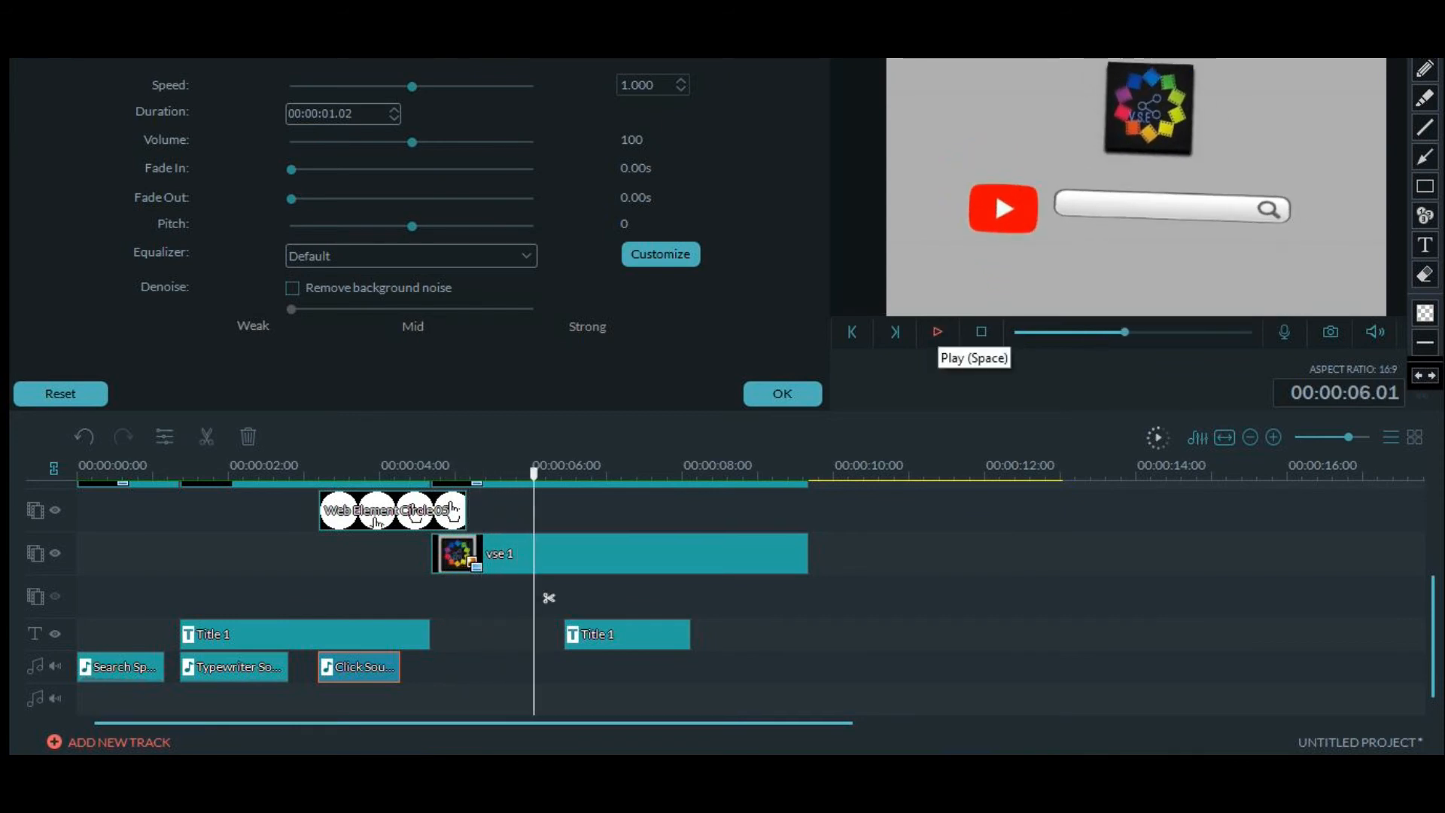
Trim the hand pointer clip to end where the first Title 1 clip ends and play the intro from 00:00:00.16
left_click(450, 512)
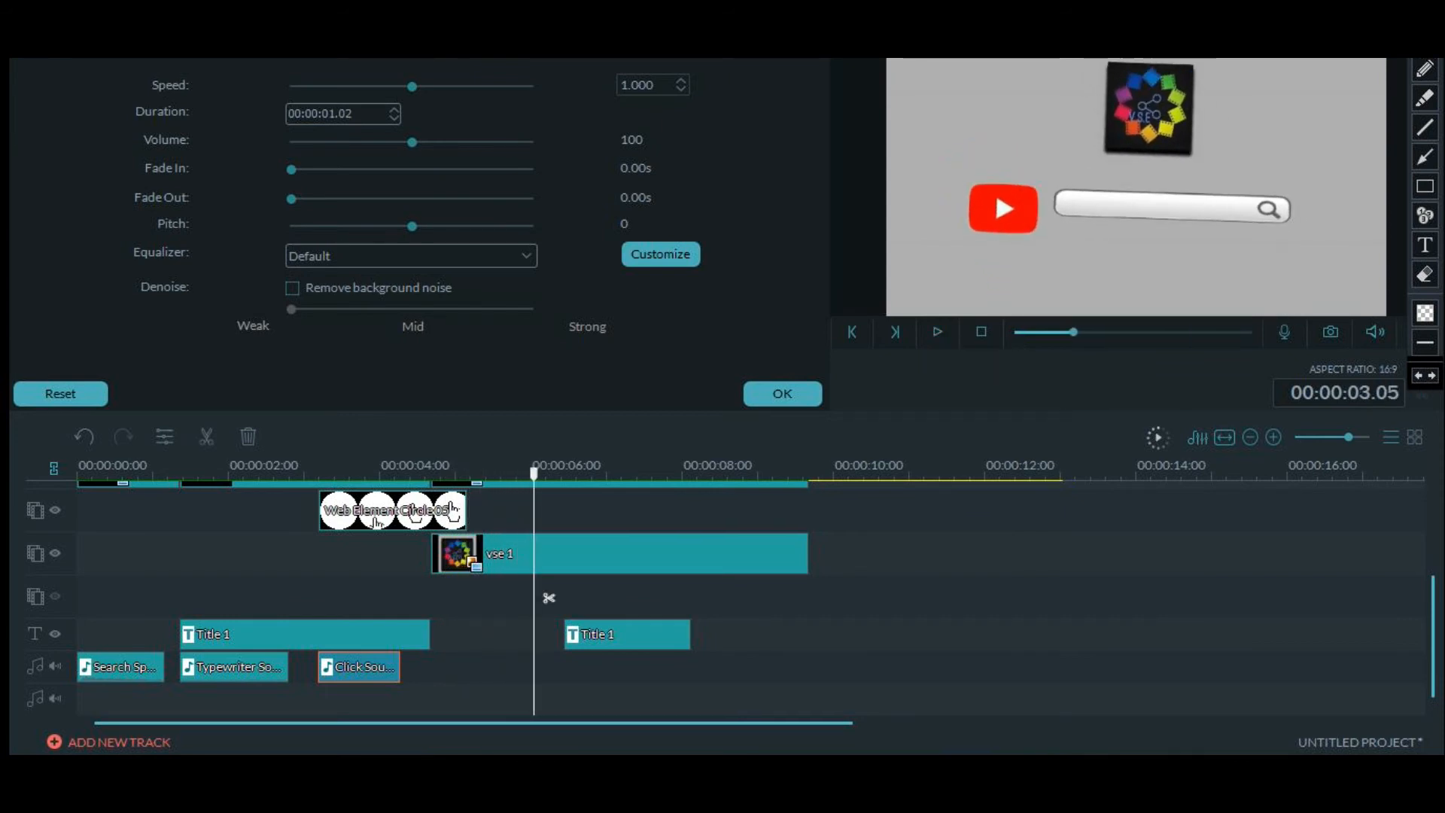
left_click_drag(466, 512, 262, 473)
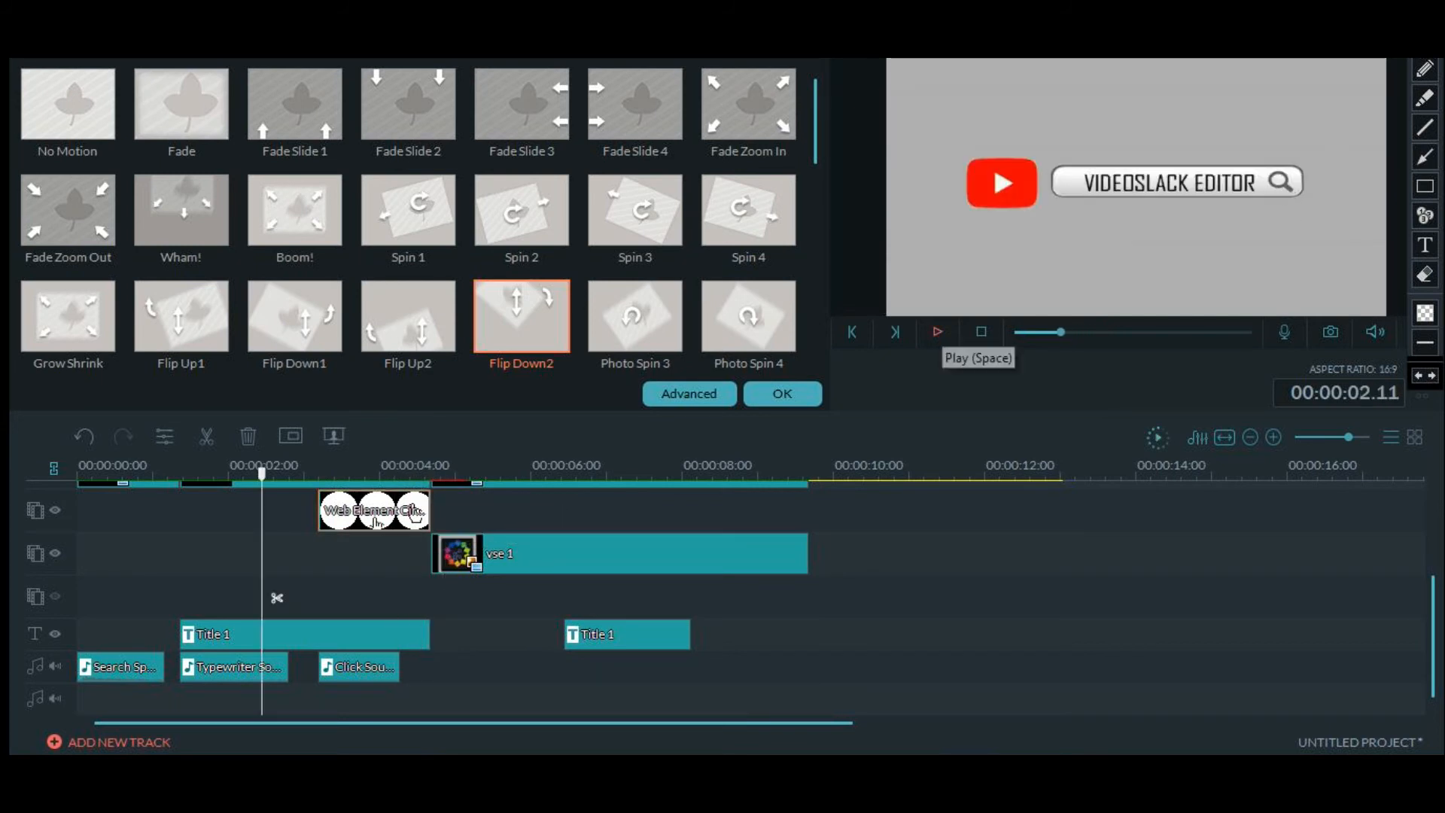
left_click(937, 332)
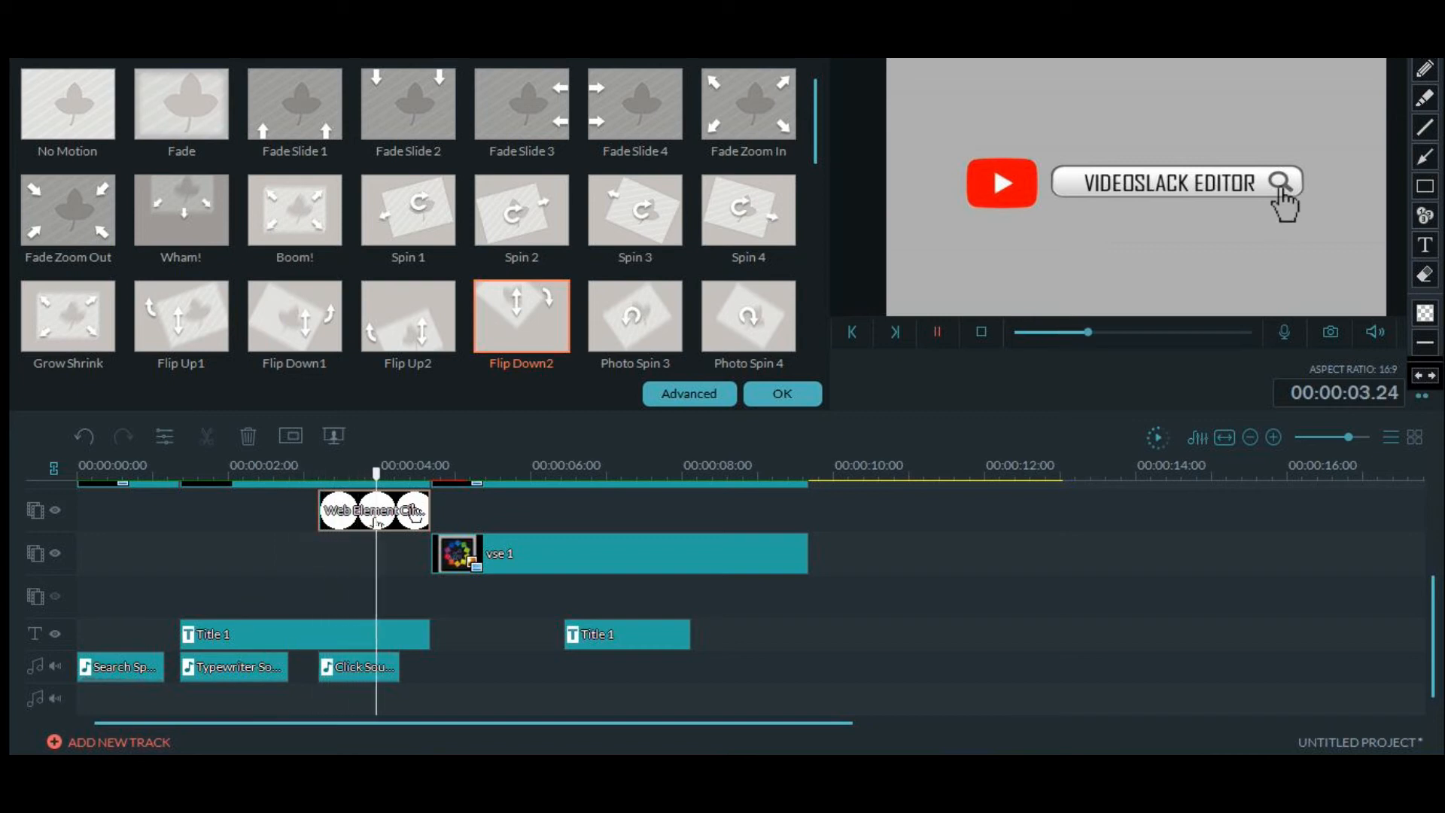
key("space")
left_click_drag(404, 598, 140, 598)
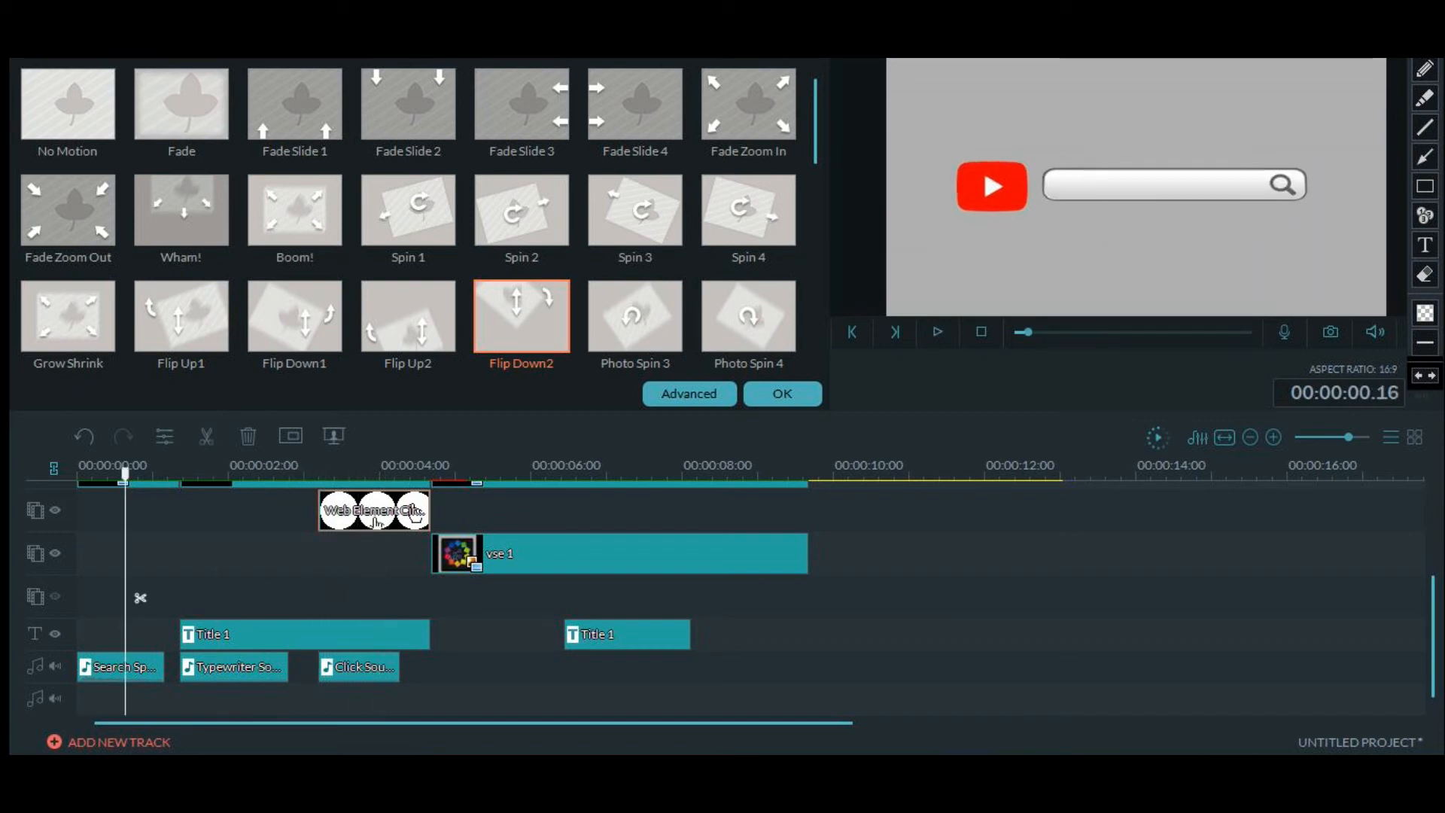
left_click(937, 332)
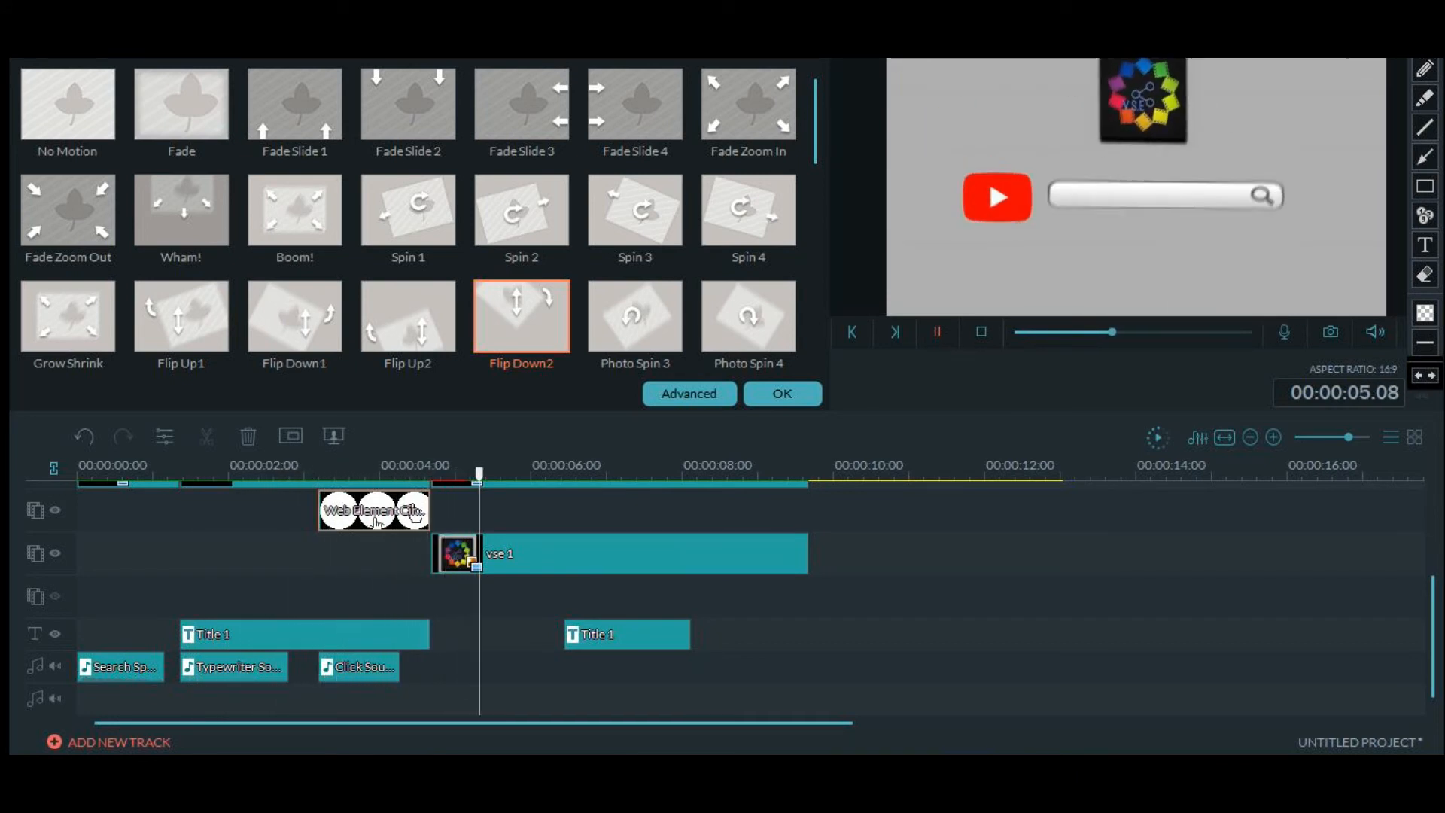
key("space")
Stop playback, confirm the Flip Down2 motion, and show the My Music library with the timeline enlarged
left_click(938, 598)
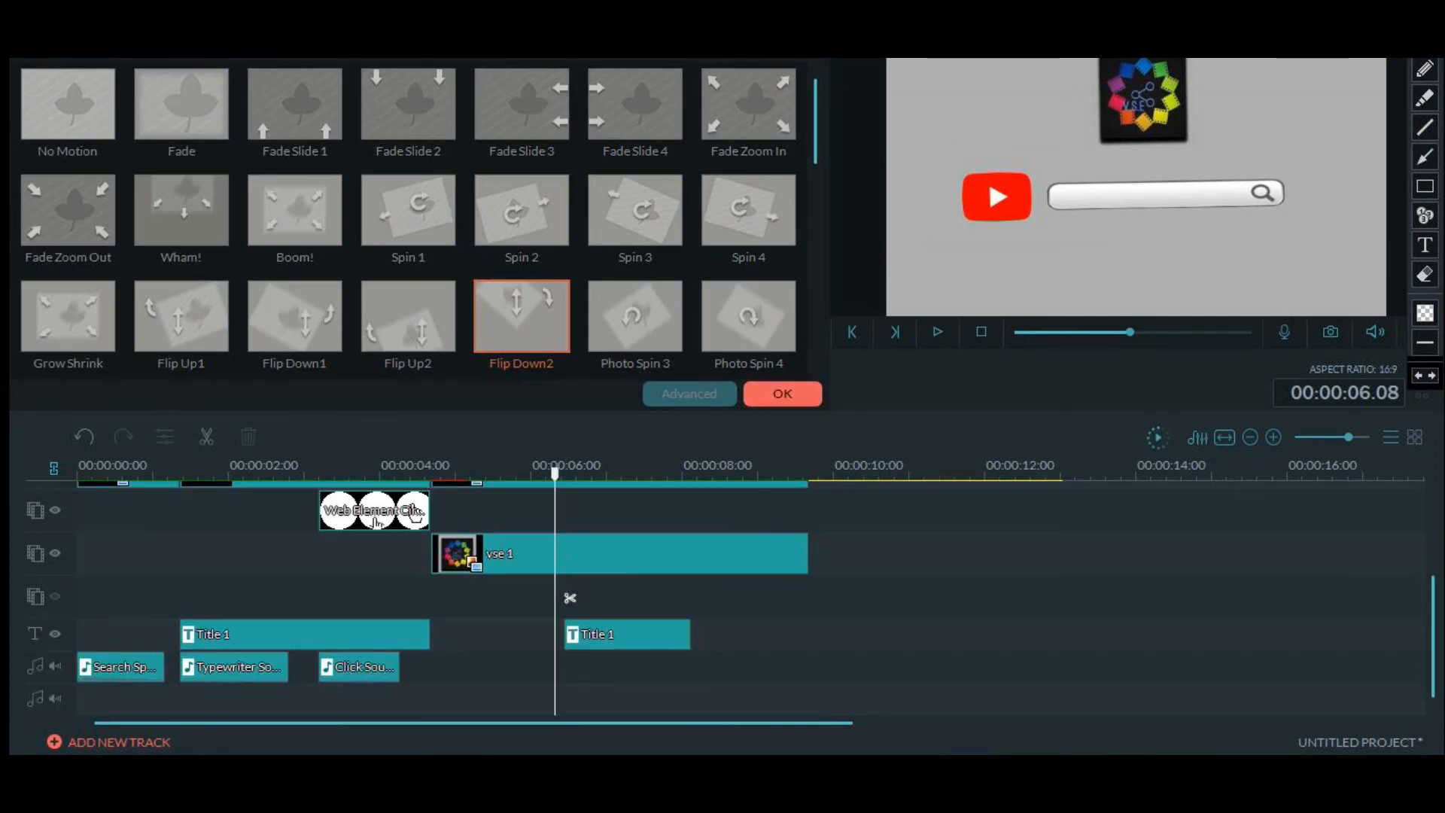
left_click(783, 393)
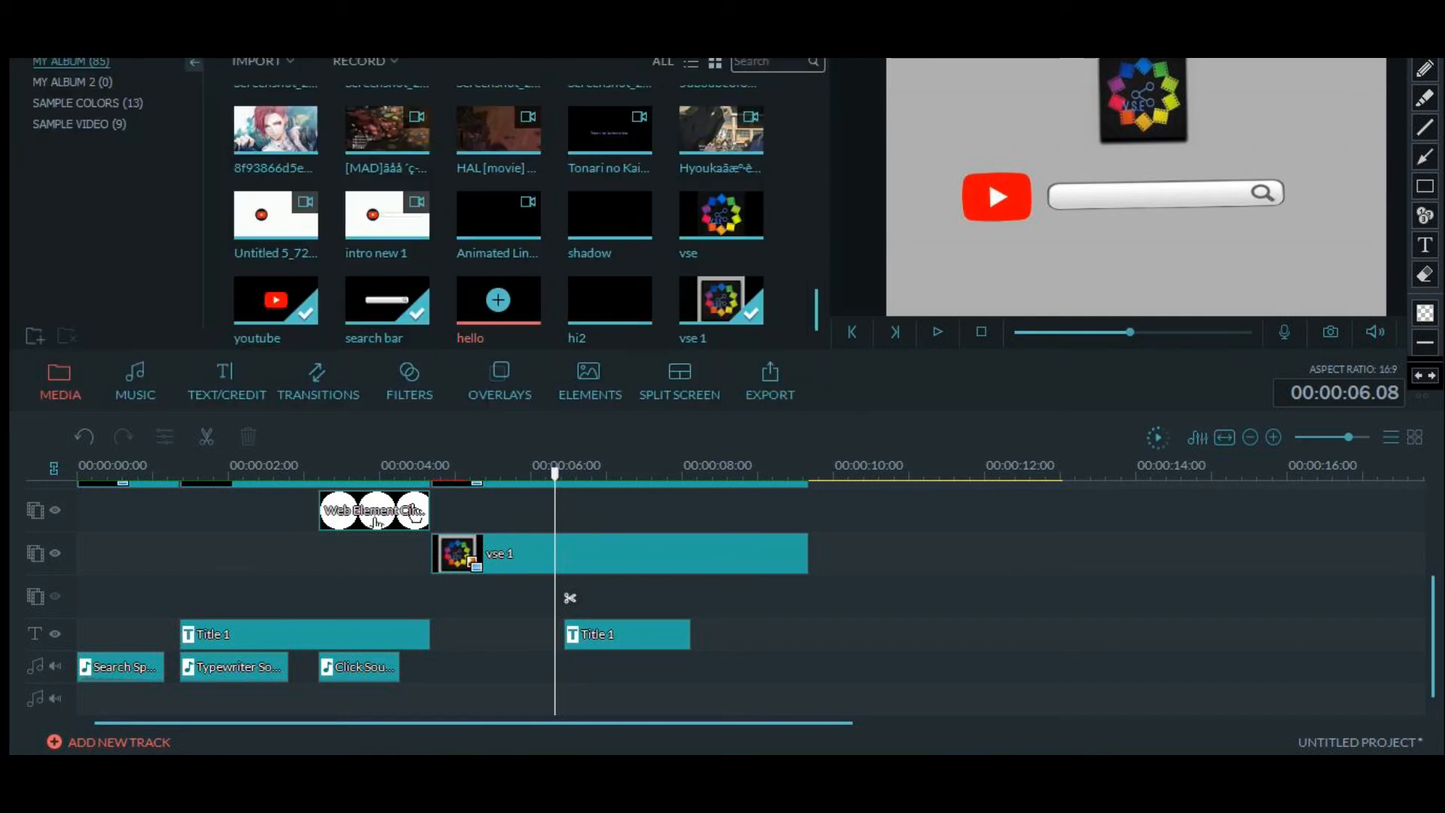
left_click(135, 380)
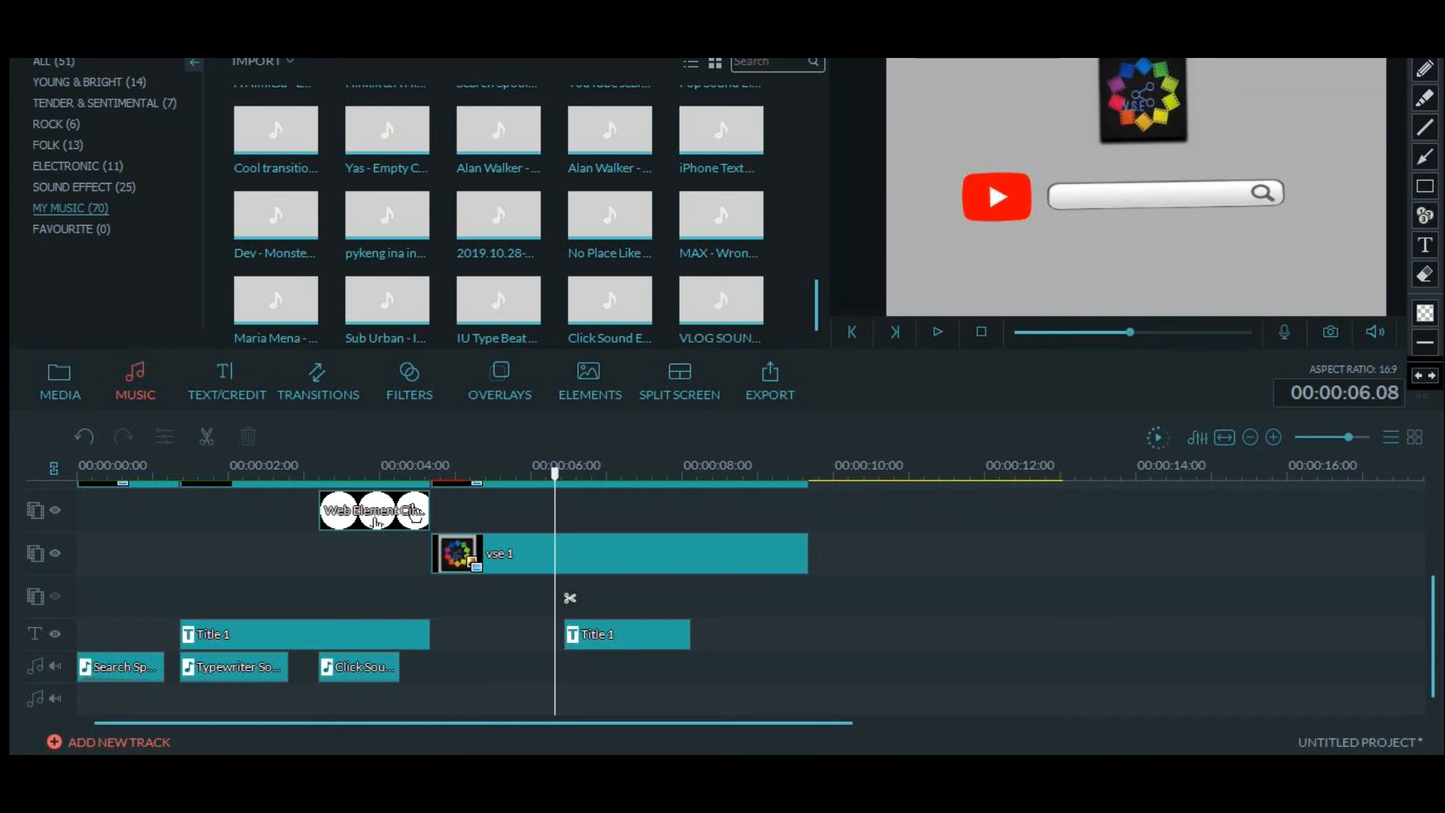
scroll(378, 522, "down", 2)
scroll(399, 523, "up", 4)
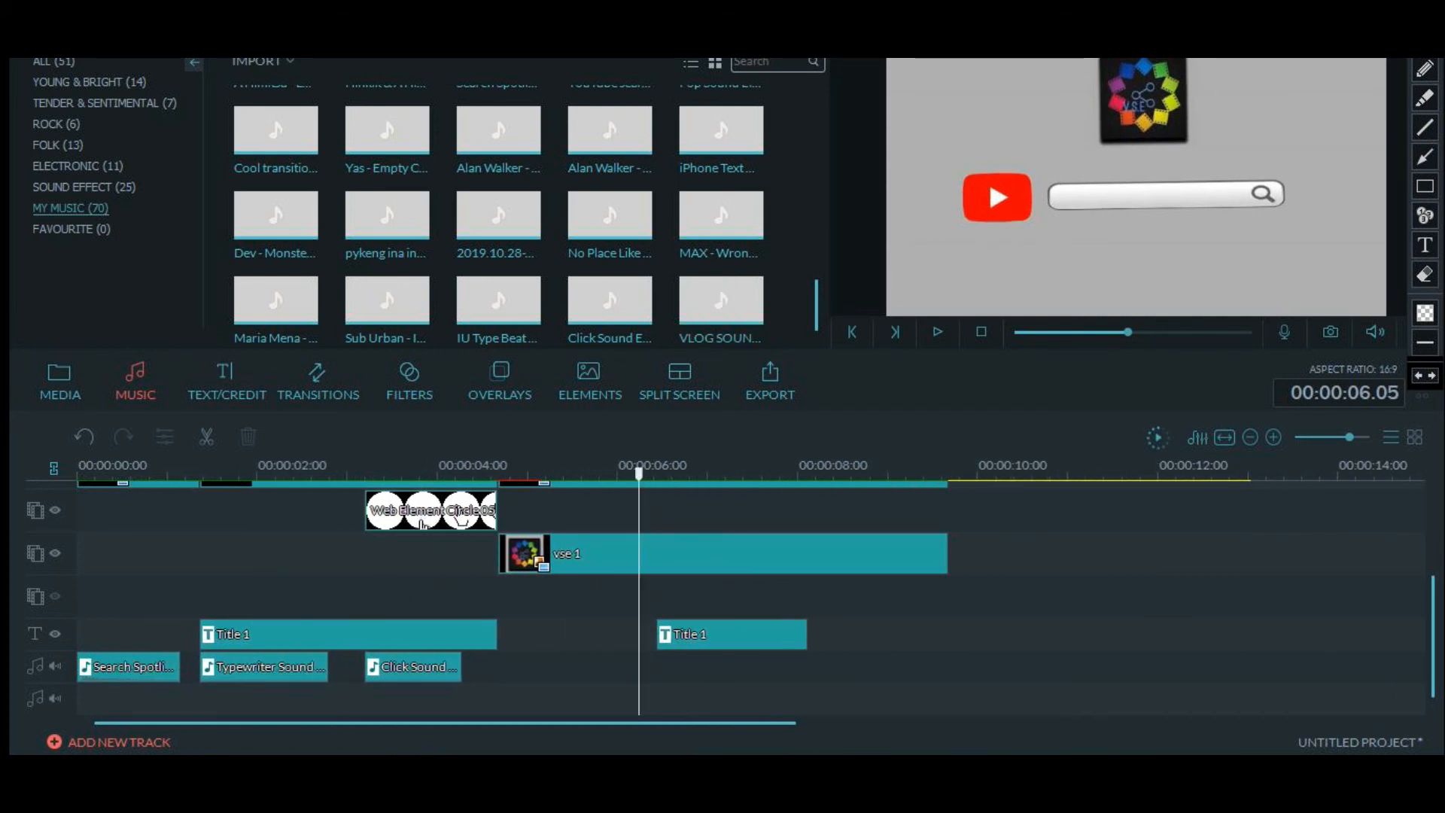
Play the intro from 00:00:02.23 and again from 00:00:00.22 to check the sound effects against the animation
left_click_drag(639, 474, 337, 473)
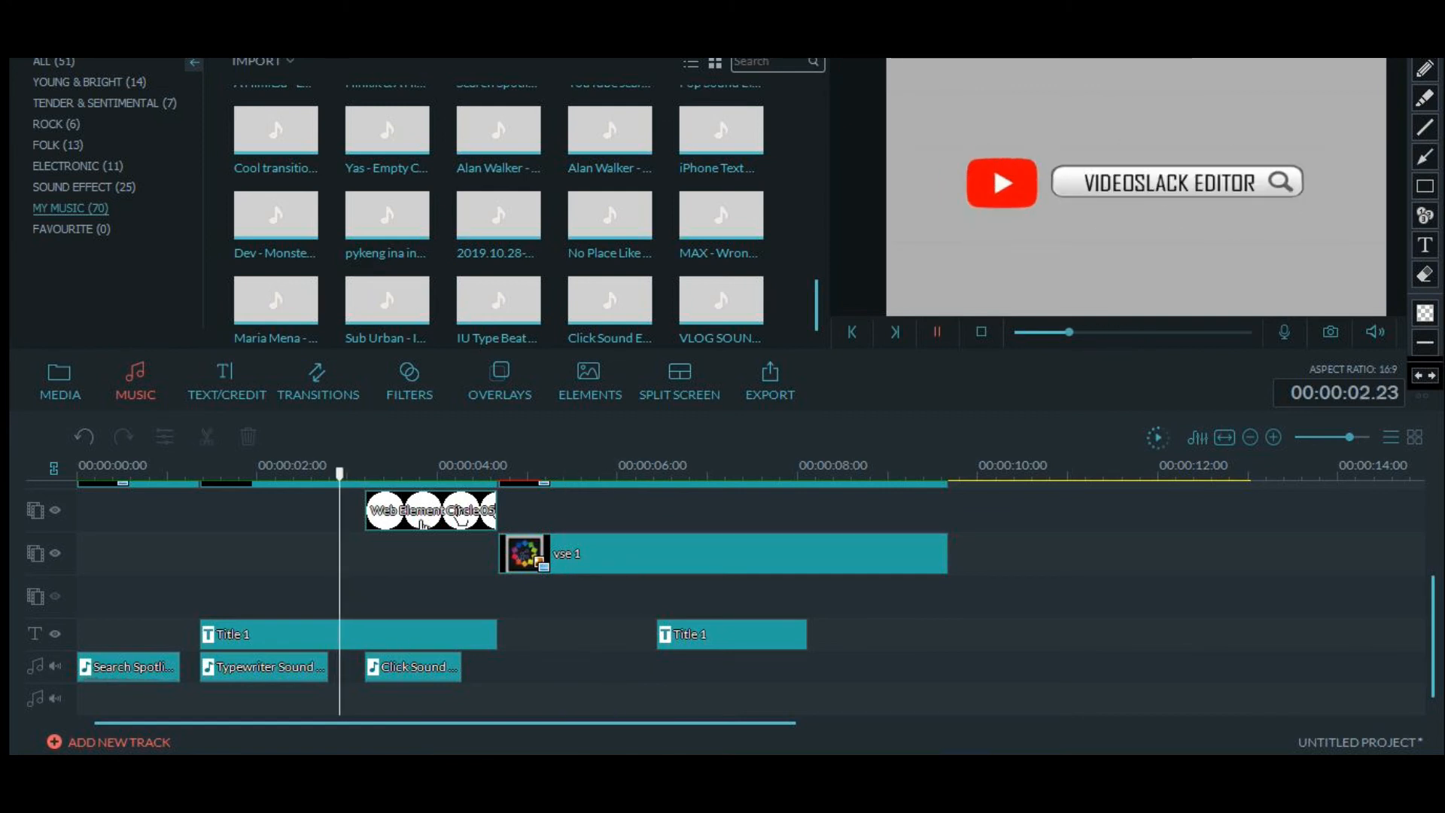
left_click(937, 332)
left_click(937, 332)
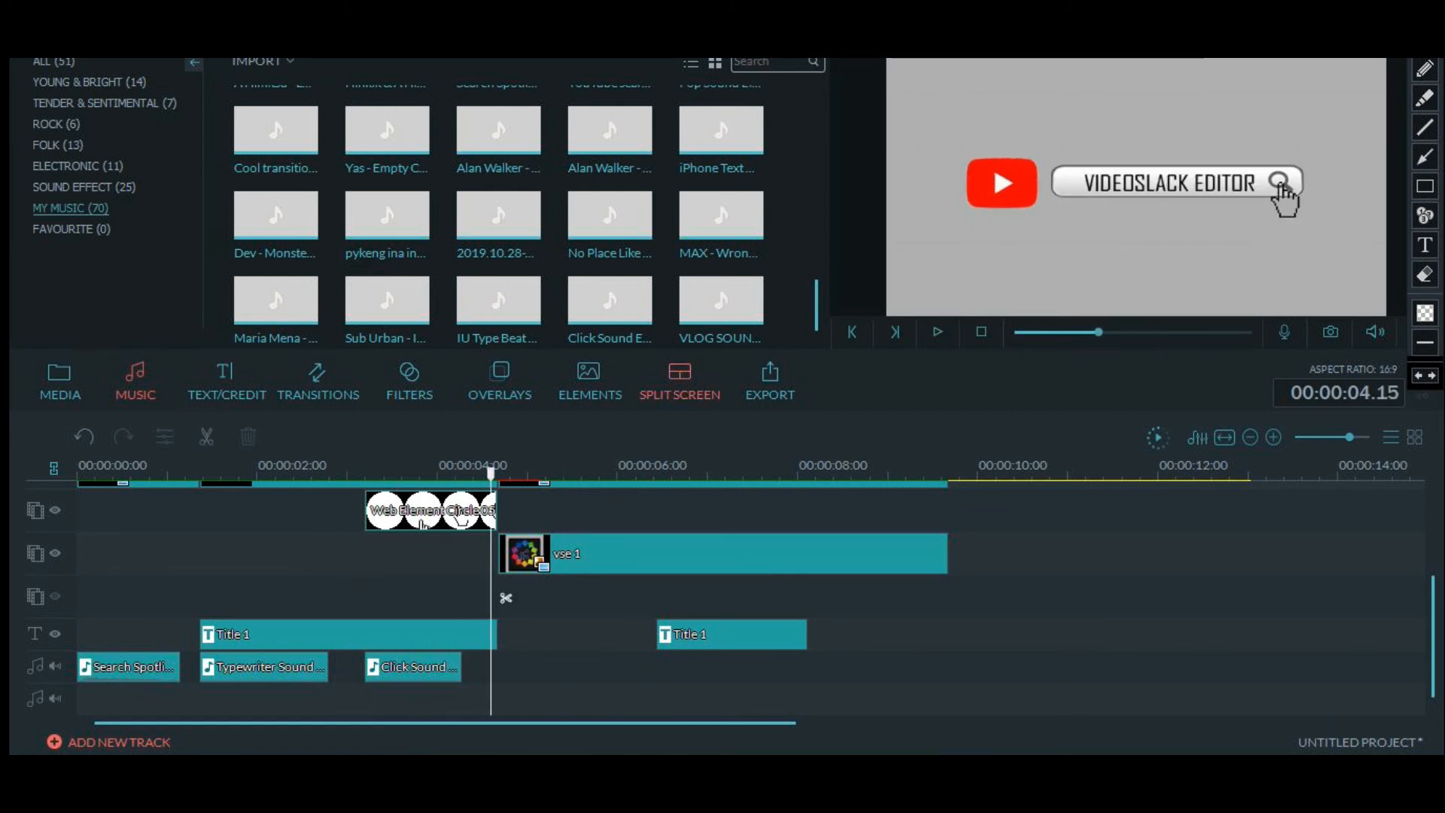
left_click(156, 597)
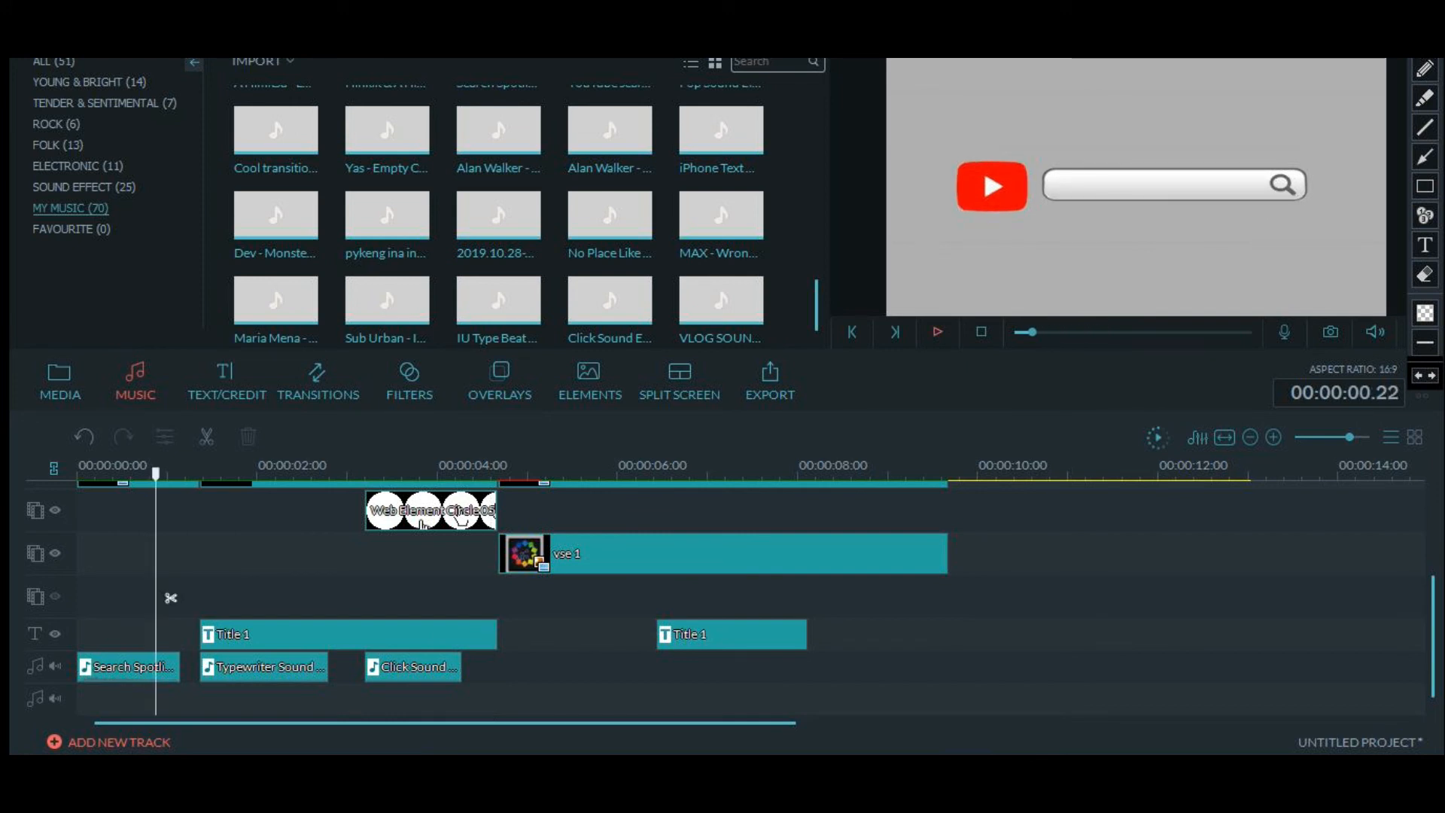
left_click(937, 332)
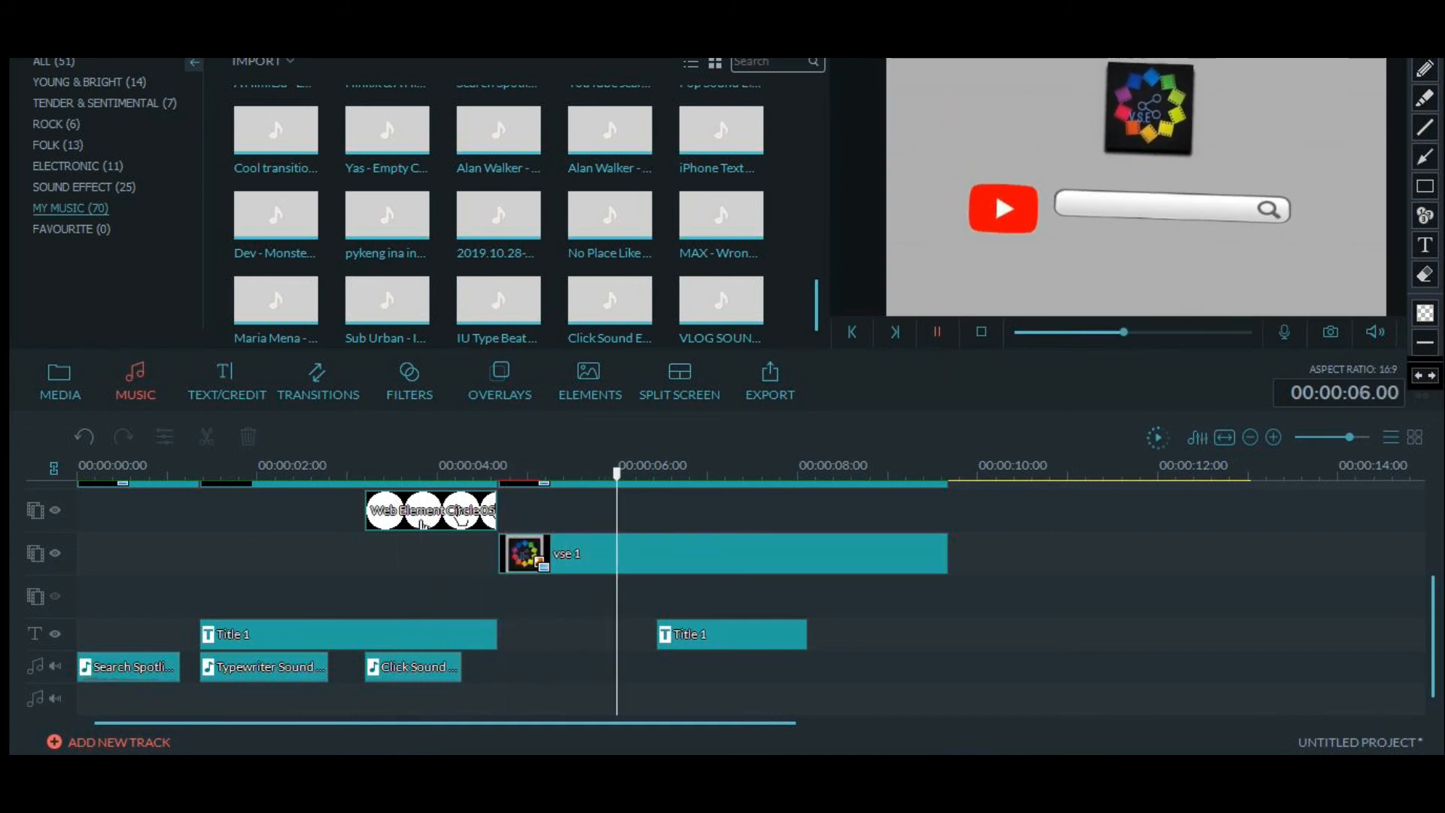
left_click(938, 332)
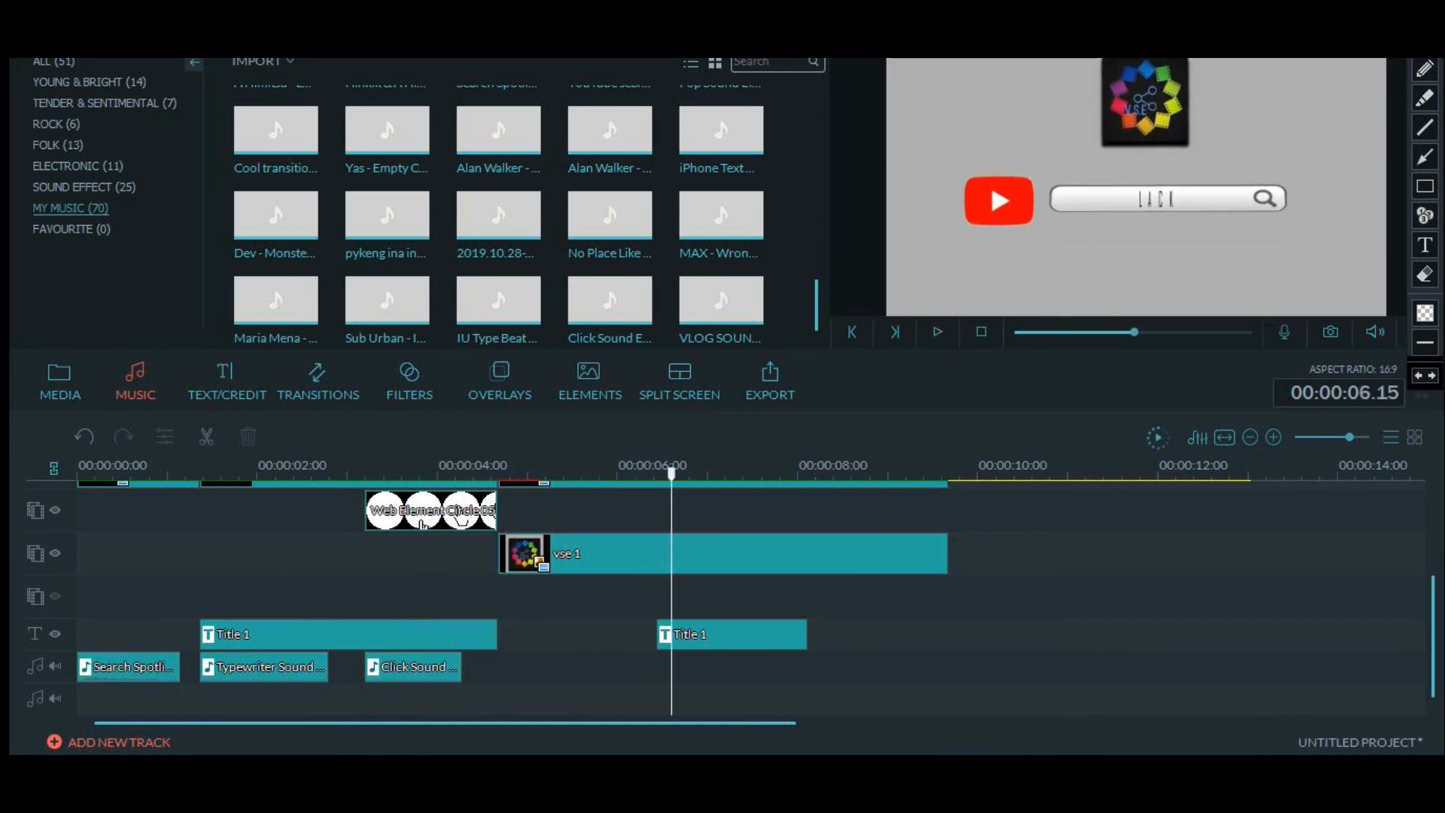
Place the VLOG SOUND EFFECT - swoosh clip on the audio track at the start of the vse 1 clip, 00:00:04.17, and play it
left_click_drag(672, 473, 495, 474)
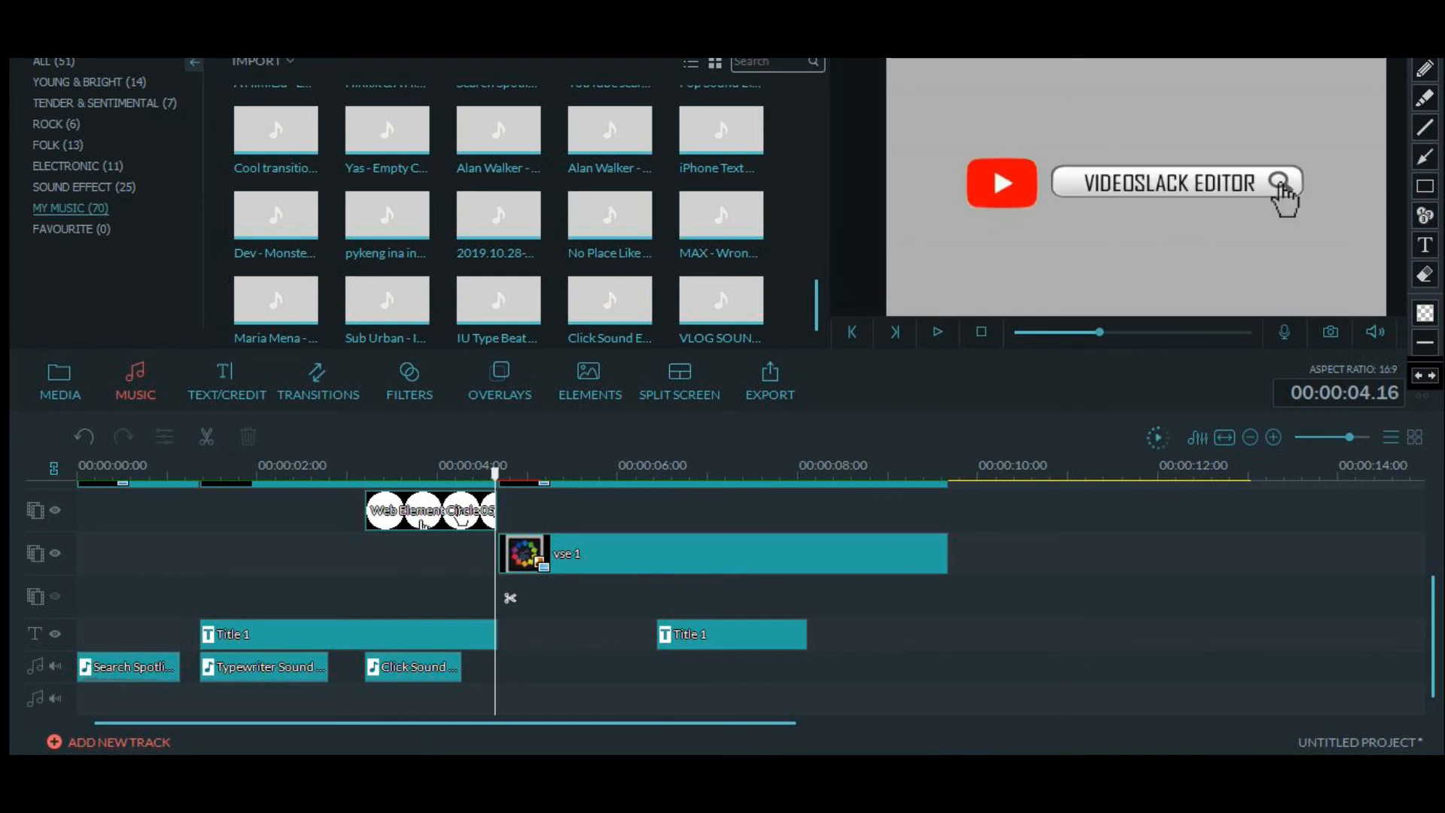
left_click_drag(721, 299, 512, 667)
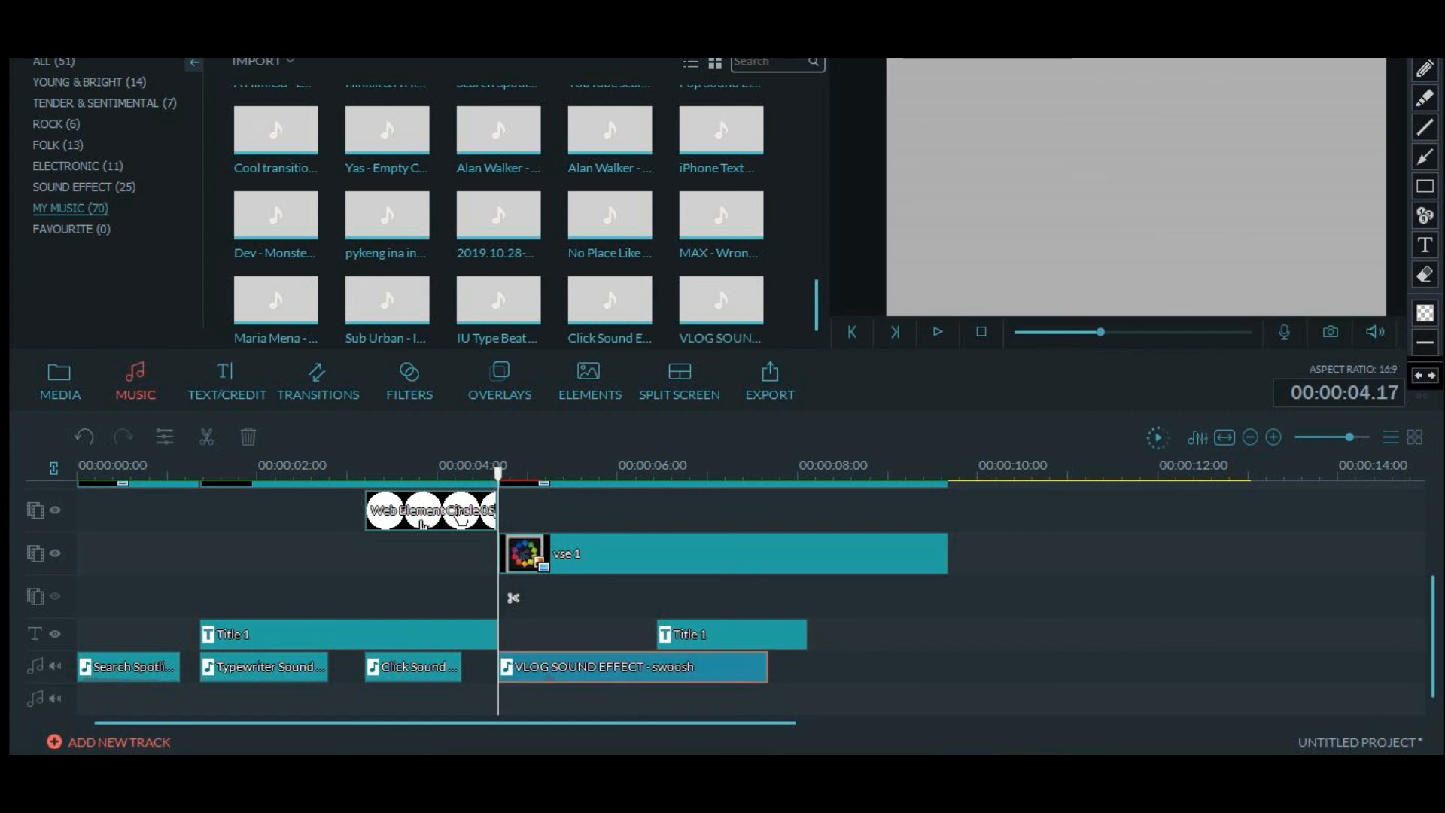
key("space")
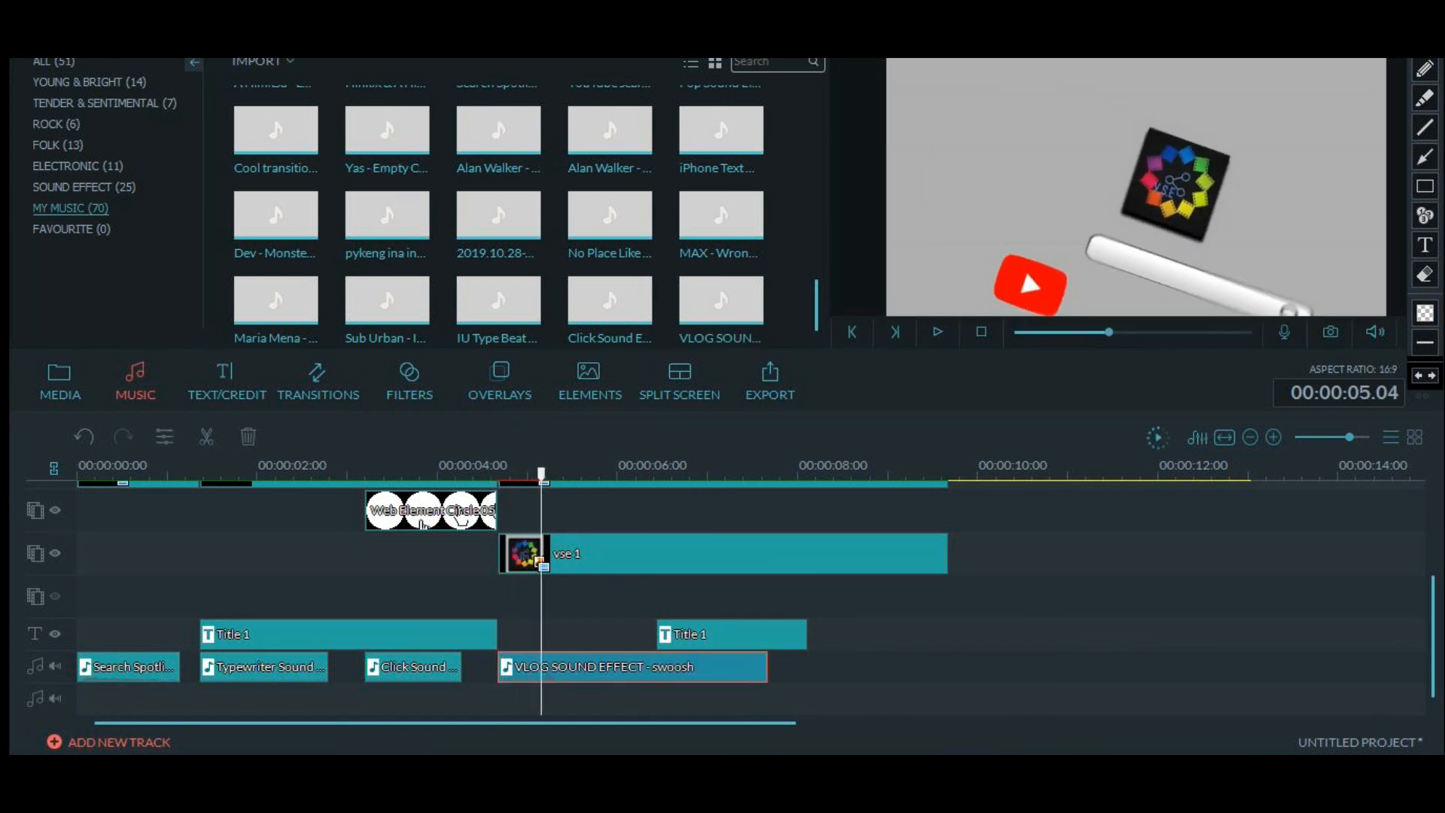
Split the swoosh clip at about 00:00:05.04 and delete its first part so the remainder starts at 00:00:04.17
right_click(554, 599)
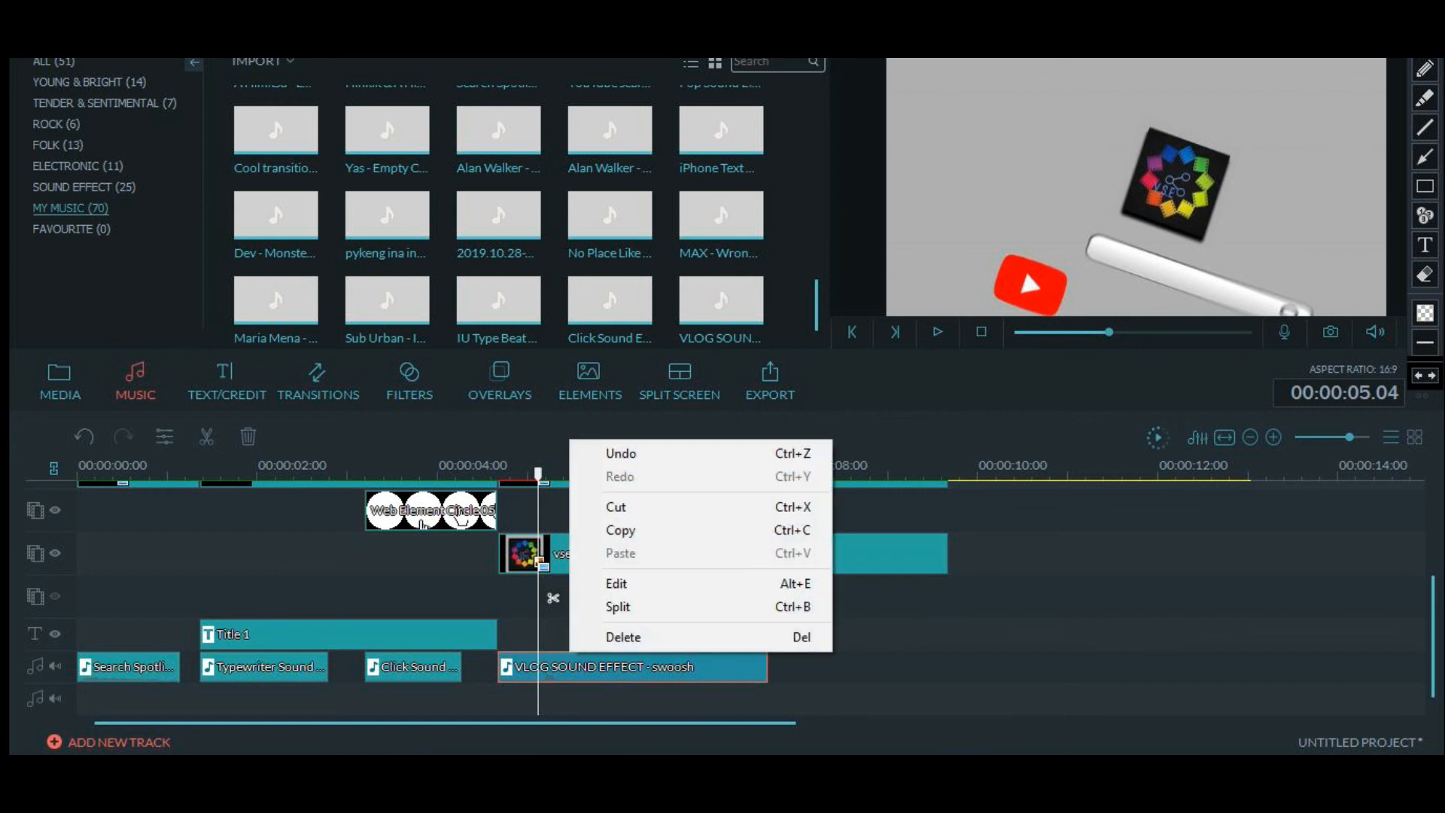
left_click(617, 607)
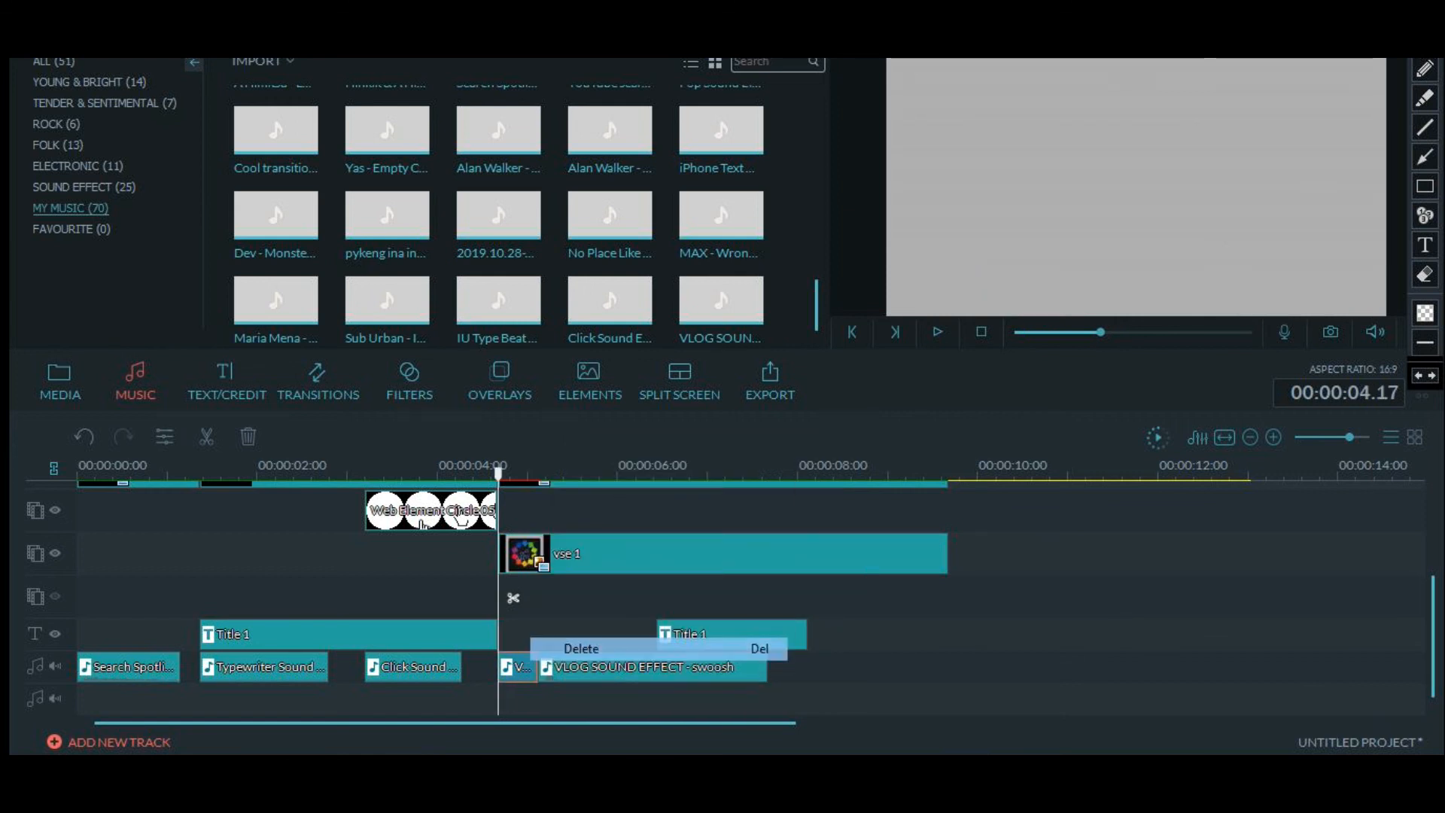
left_click(582, 648)
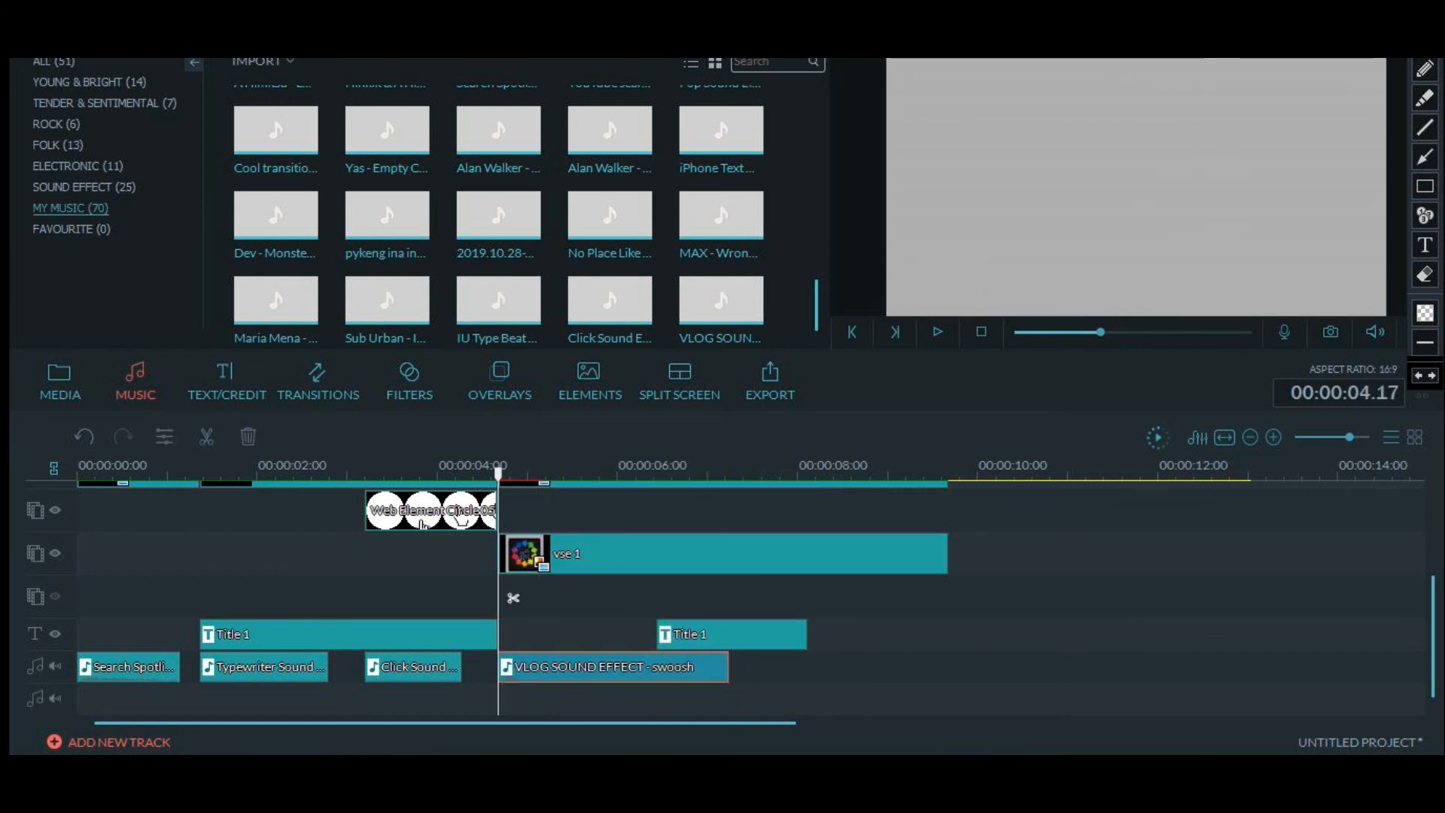
Check the swoosh sound against the logo animation by playing from 00:00:03.11 and again from 00:00:04.02
left_click_drag(513, 598, 402, 598)
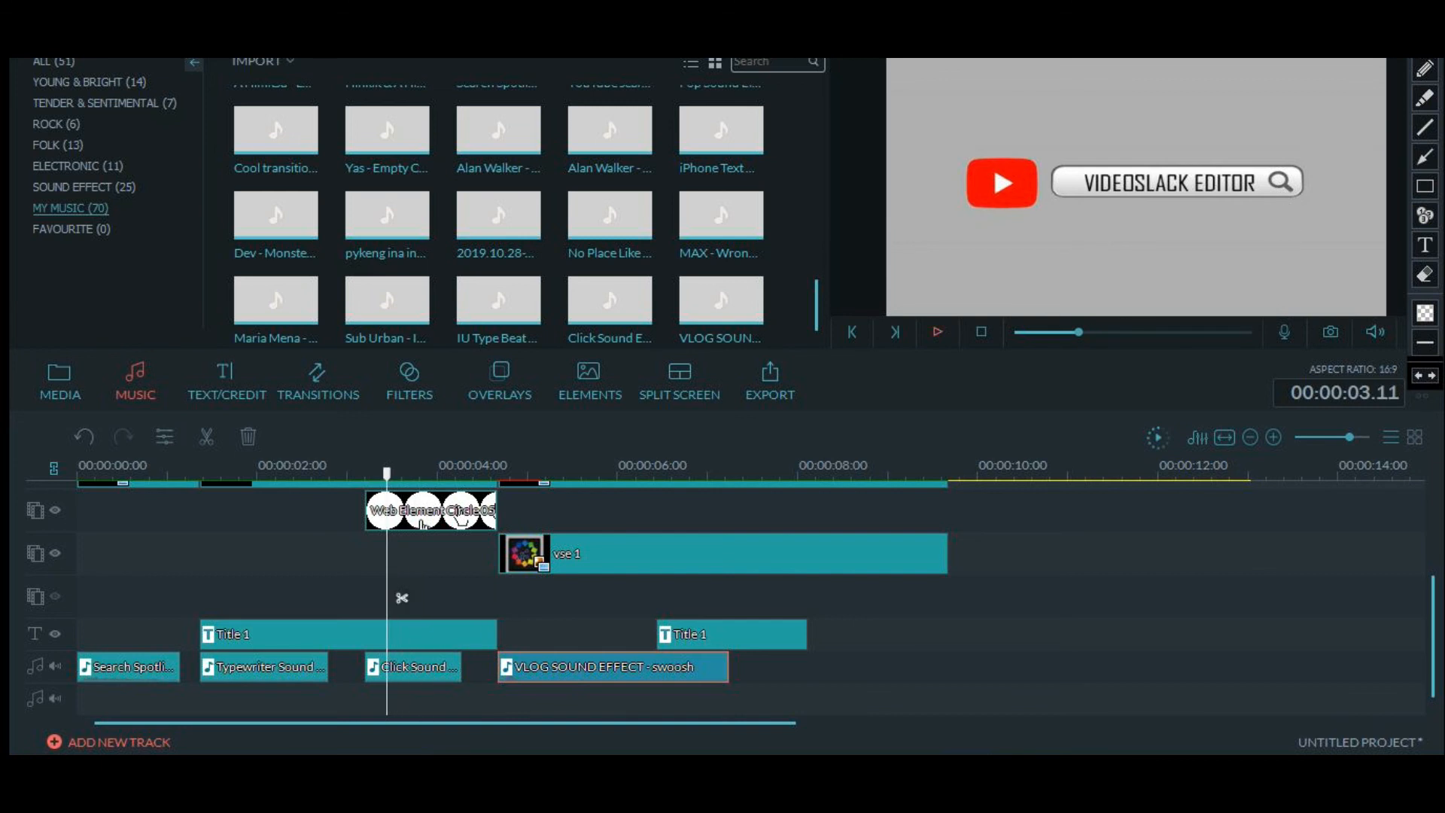
key("space")
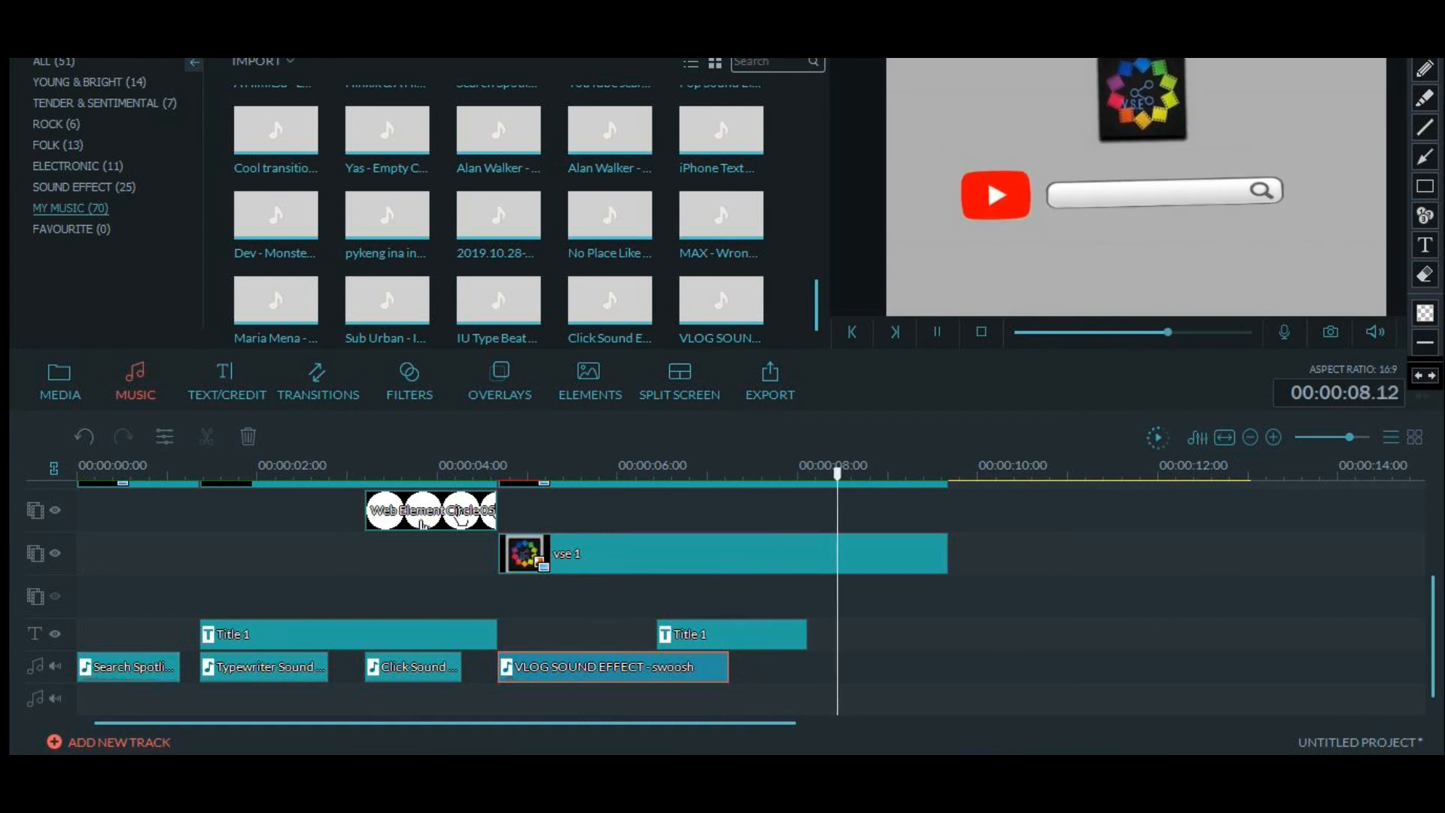
key("space")
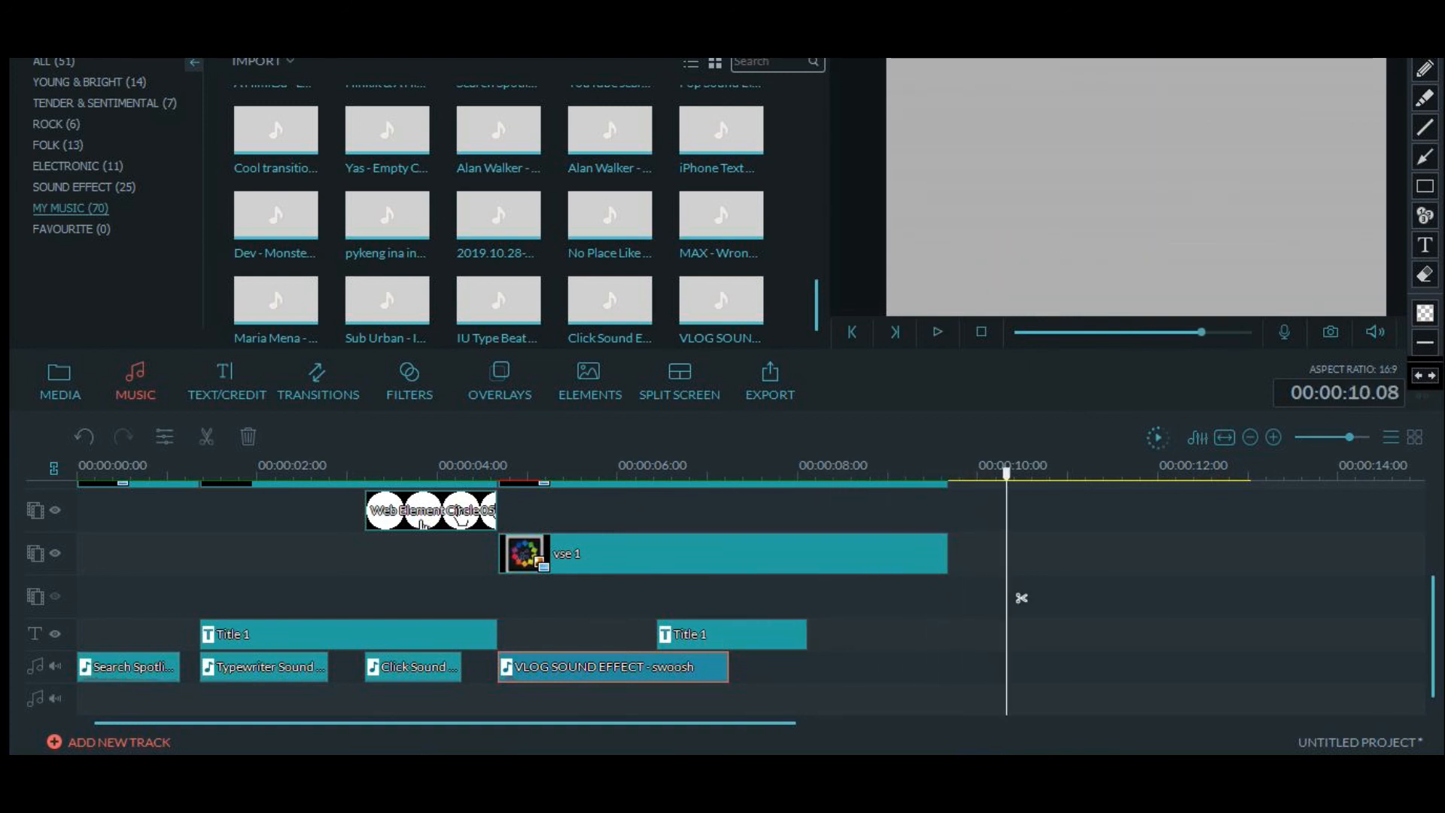
left_click_drag(1006, 474, 445, 473)
left_click(460, 598)
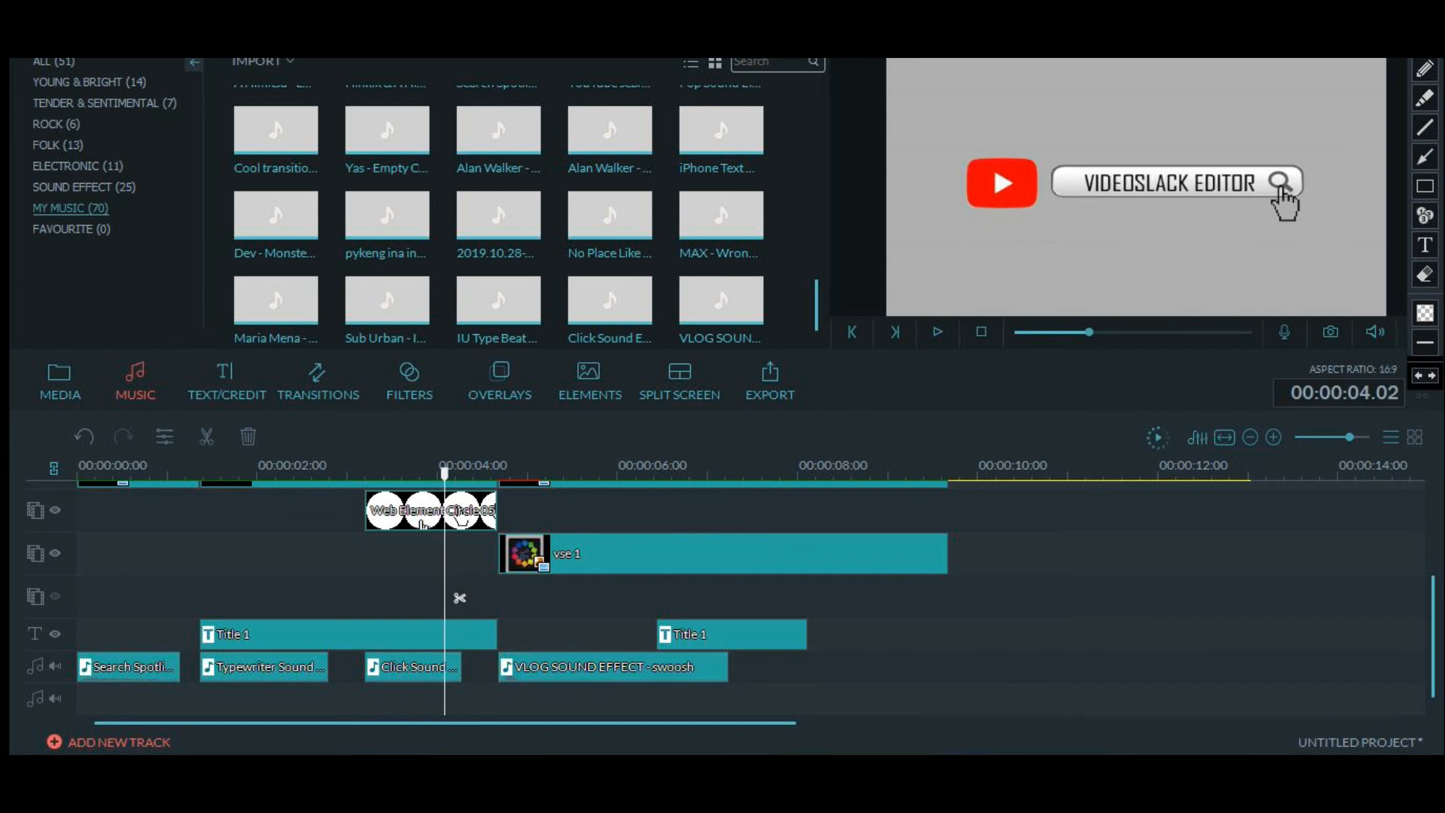
key("space")
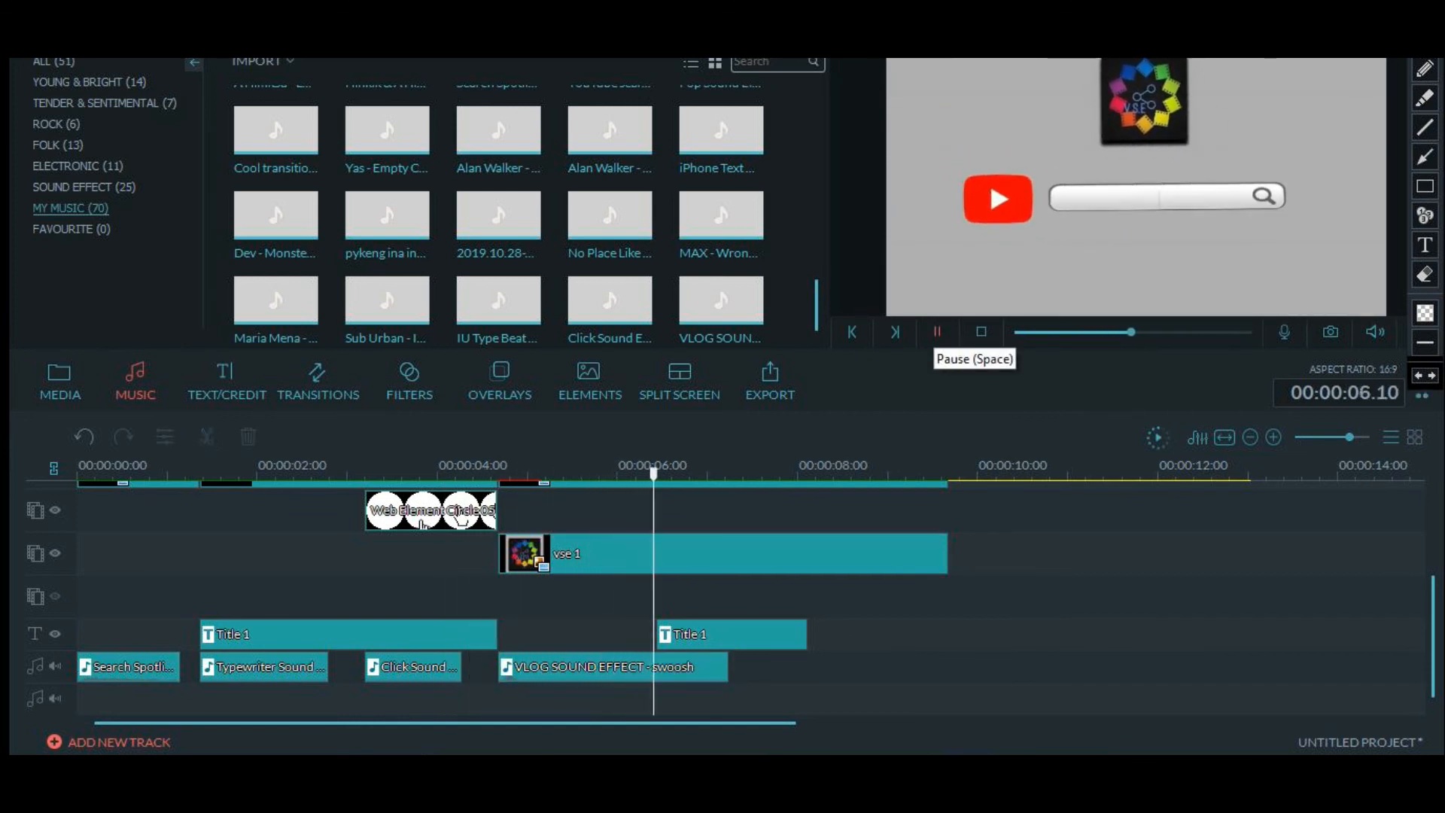
left_click(937, 332)
Trim the end of the swoosh clip to 00:00:05.08 and play the result from 00:00:03.16
left_click(614, 668)
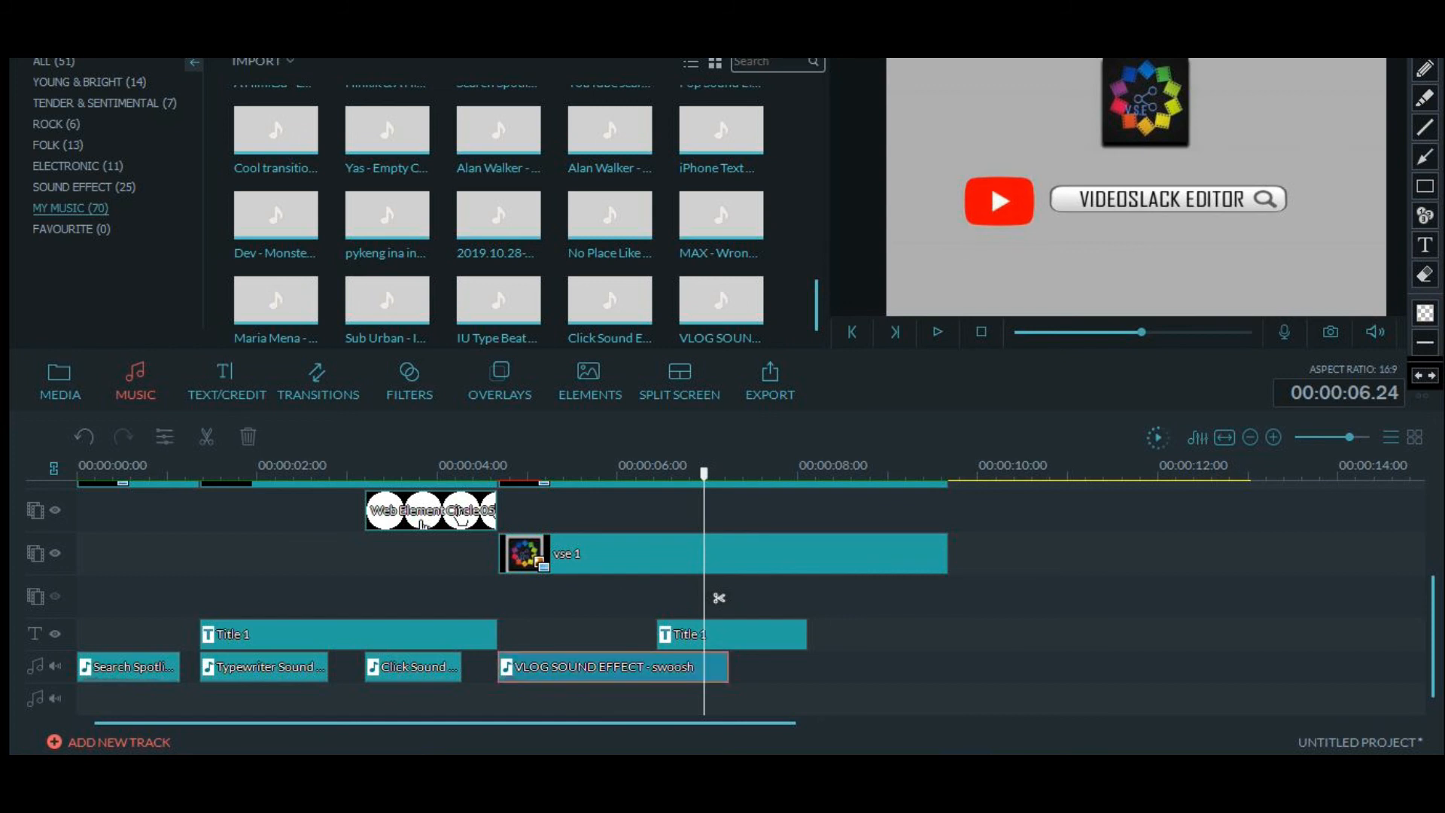
left_click_drag(727, 667, 596, 668)
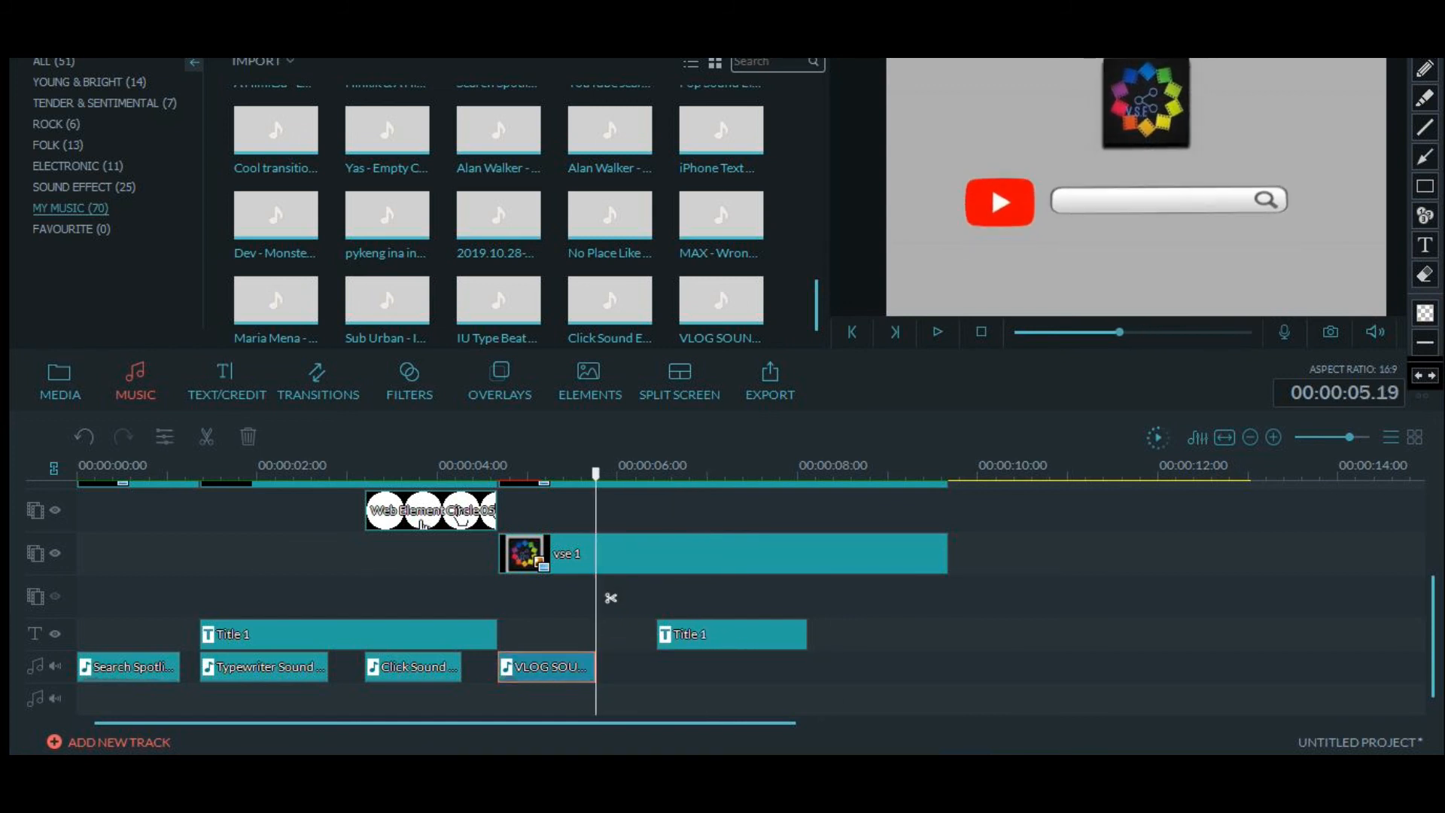
left_click_drag(610, 598, 557, 597)
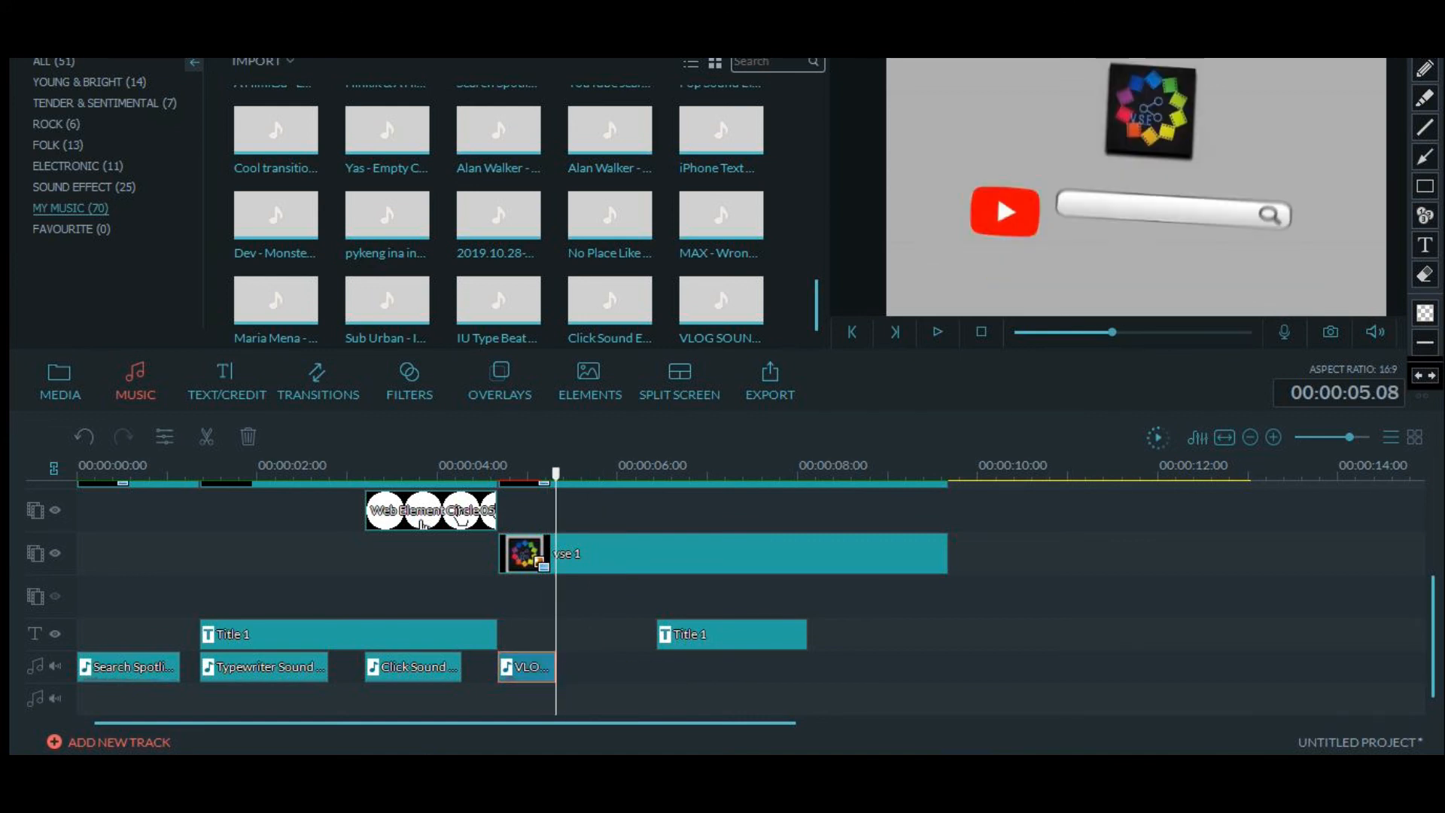
left_click(404, 468)
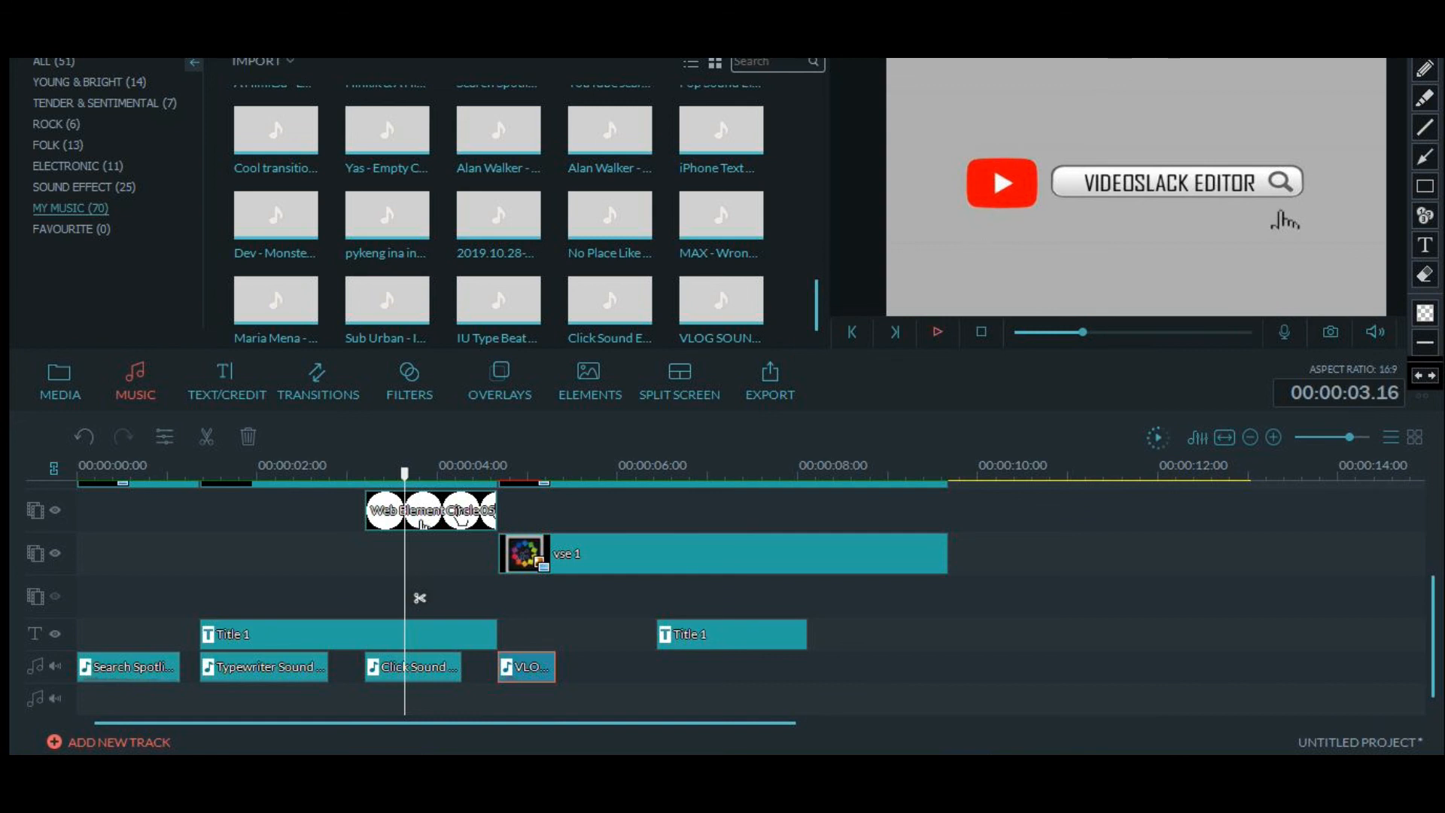
left_click(938, 332)
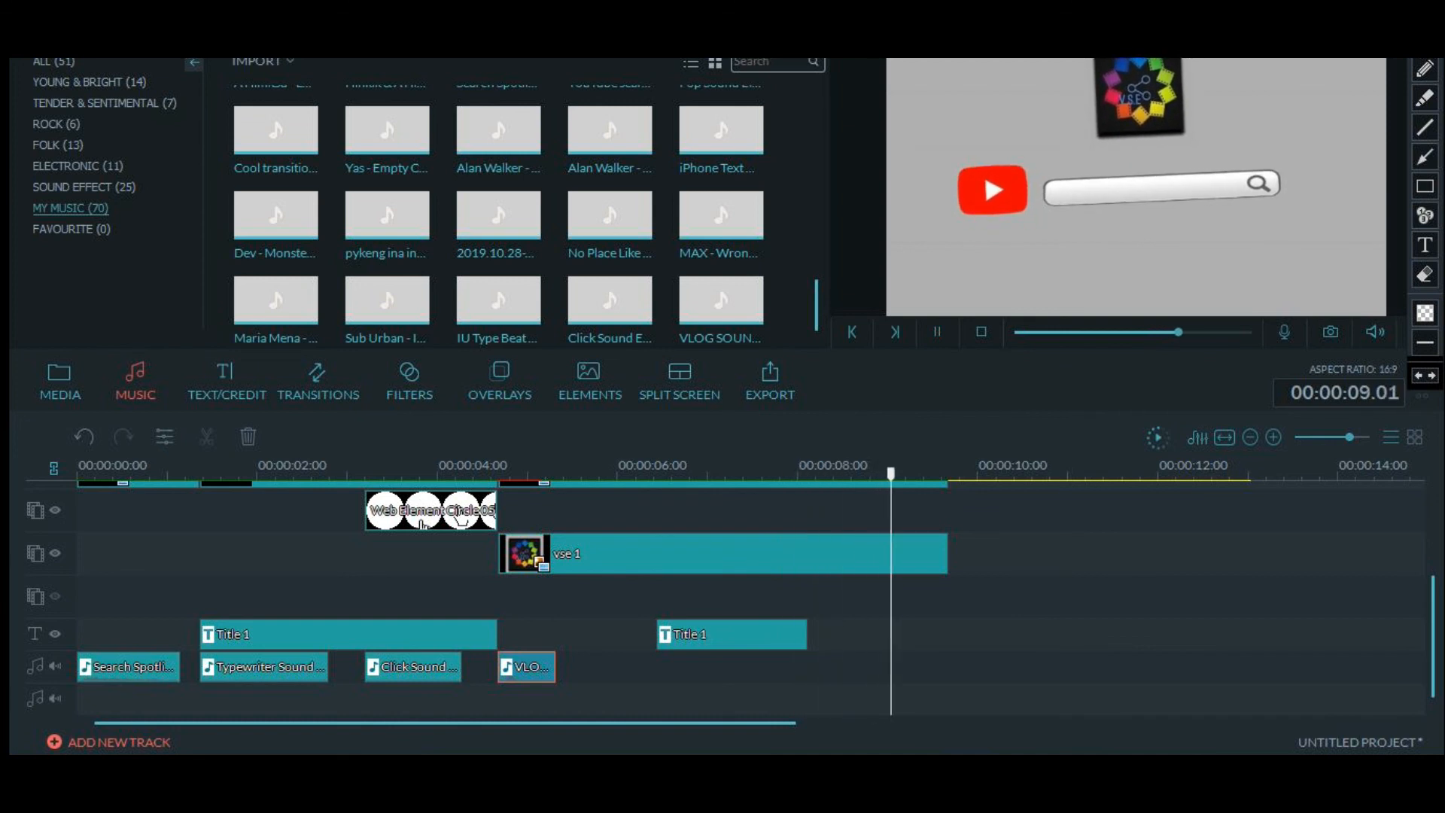
Extend the last youtube, search bar and vse 1 clips to end at 00:00:10.20, each lasting 00:00:06.03
scroll(986, 597, "up", 2)
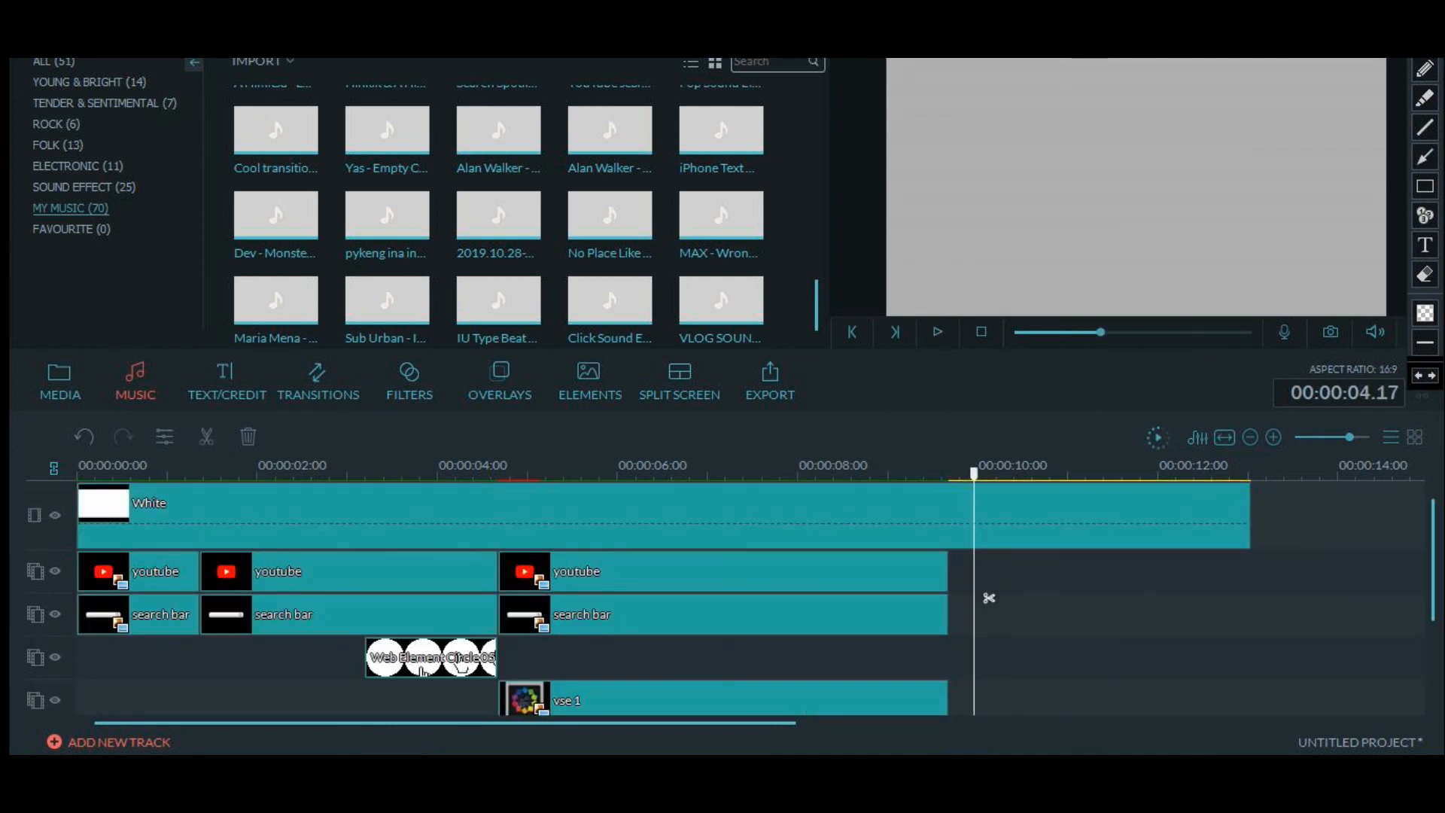
left_click_drag(947, 572, 1048, 571)
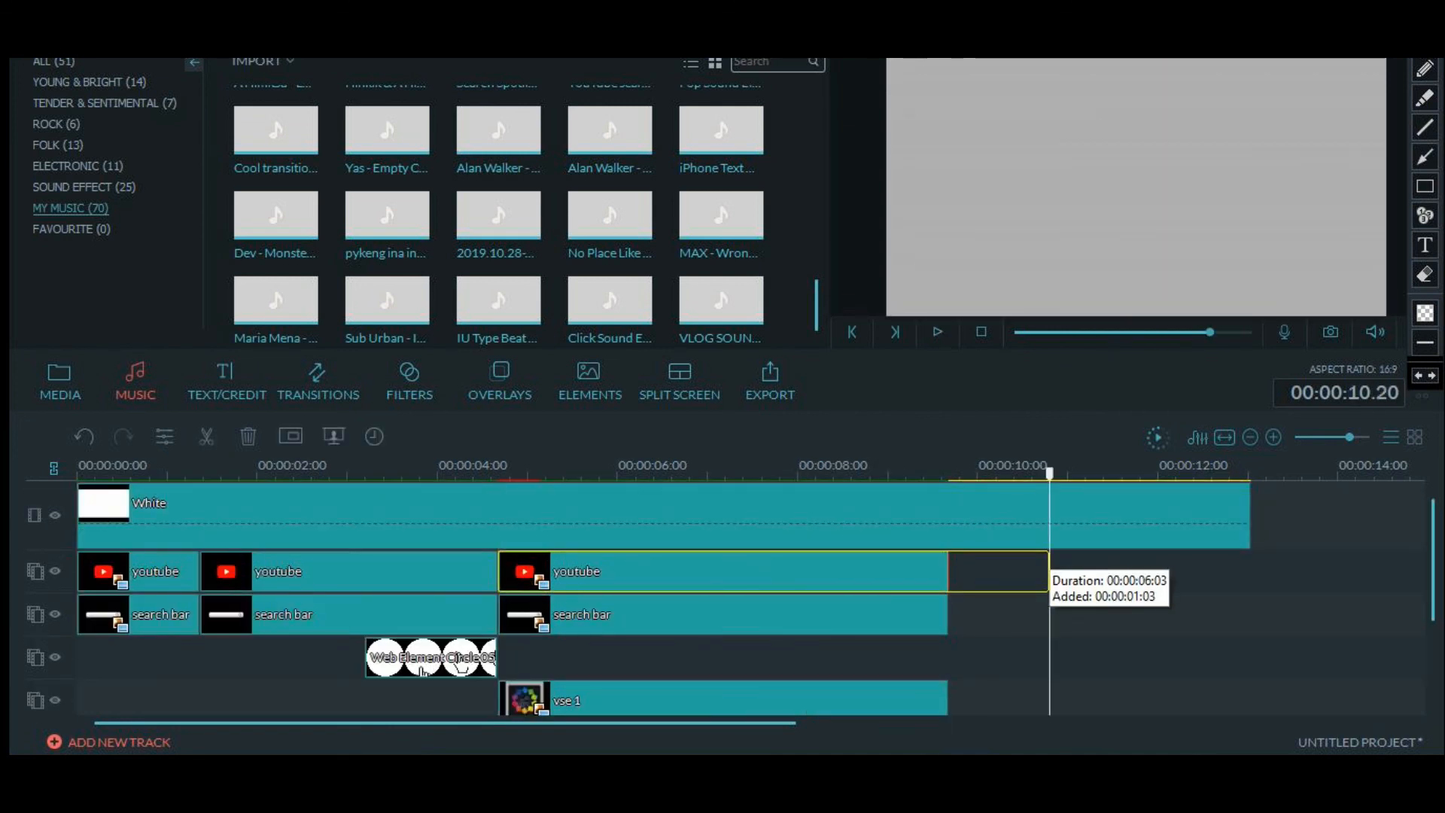
left_click(947, 615)
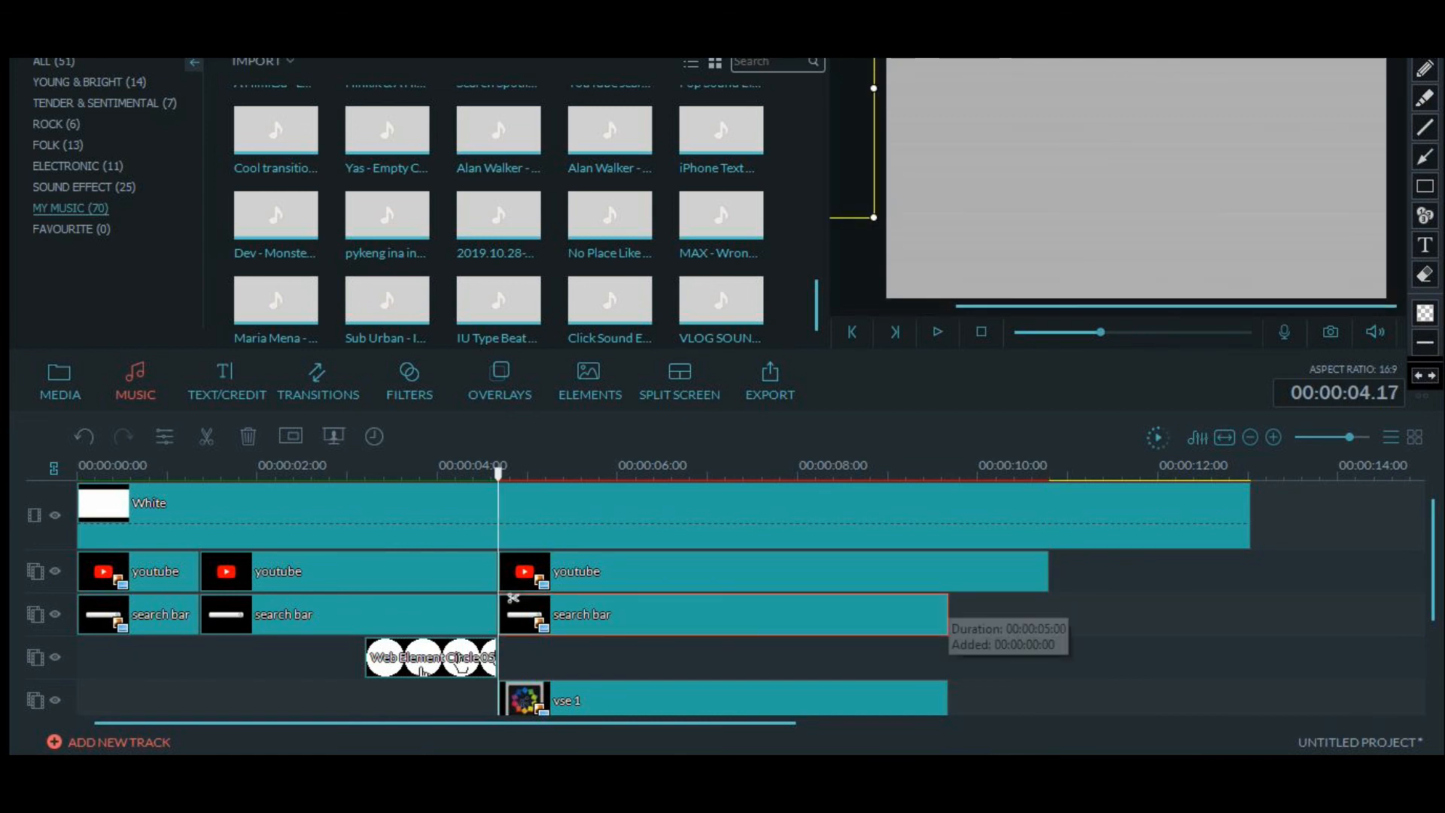
left_click_drag(947, 614, 1049, 615)
scroll(1064, 598, "down", 2)
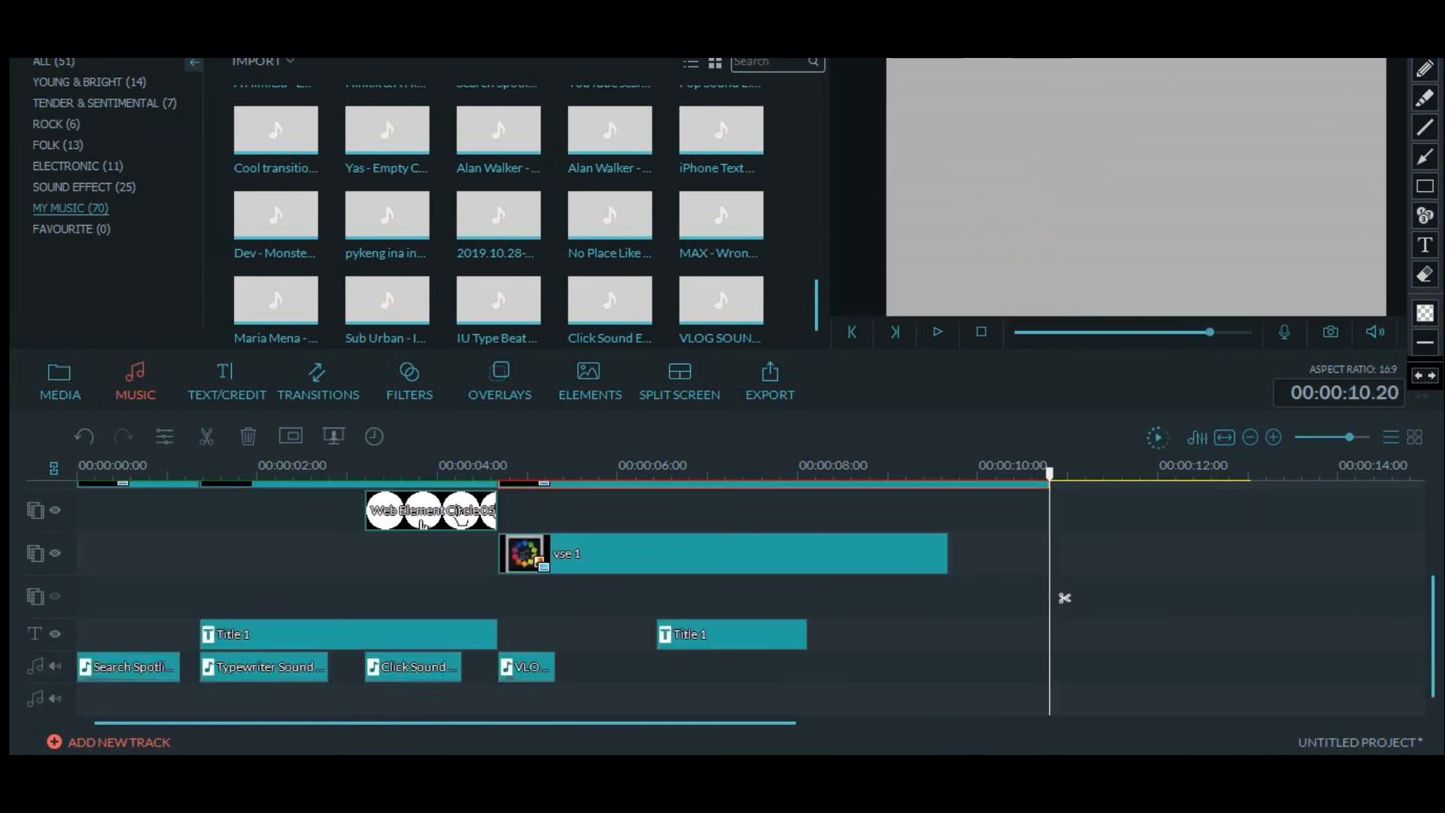
left_click_drag(948, 557, 1049, 557)
Play the intro from 00:00:00.23 through the second title to review the extended clips and sound timing
left_click_drag(1210, 332, 1039, 332)
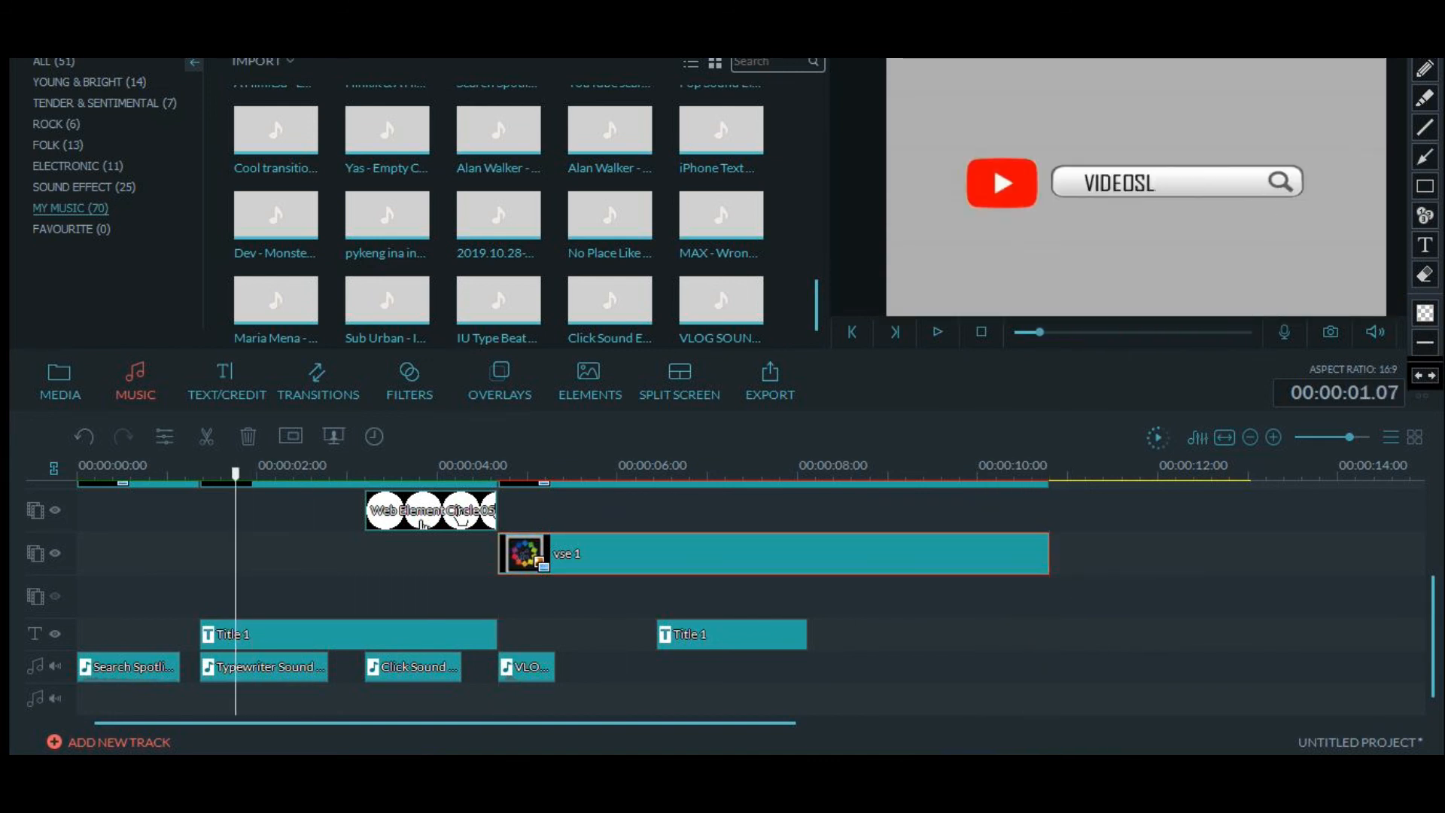
left_click(161, 595)
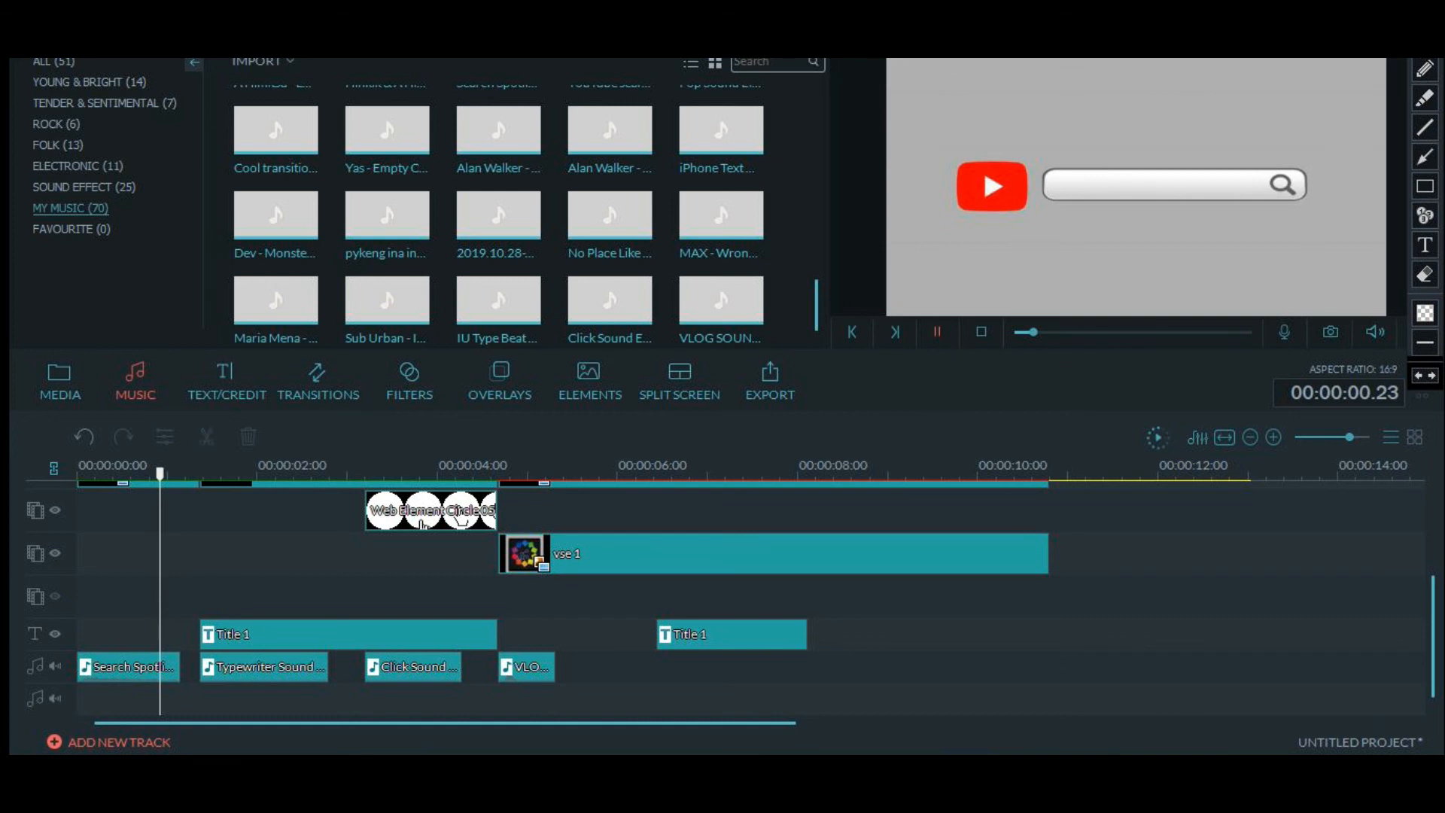
left_click(937, 332)
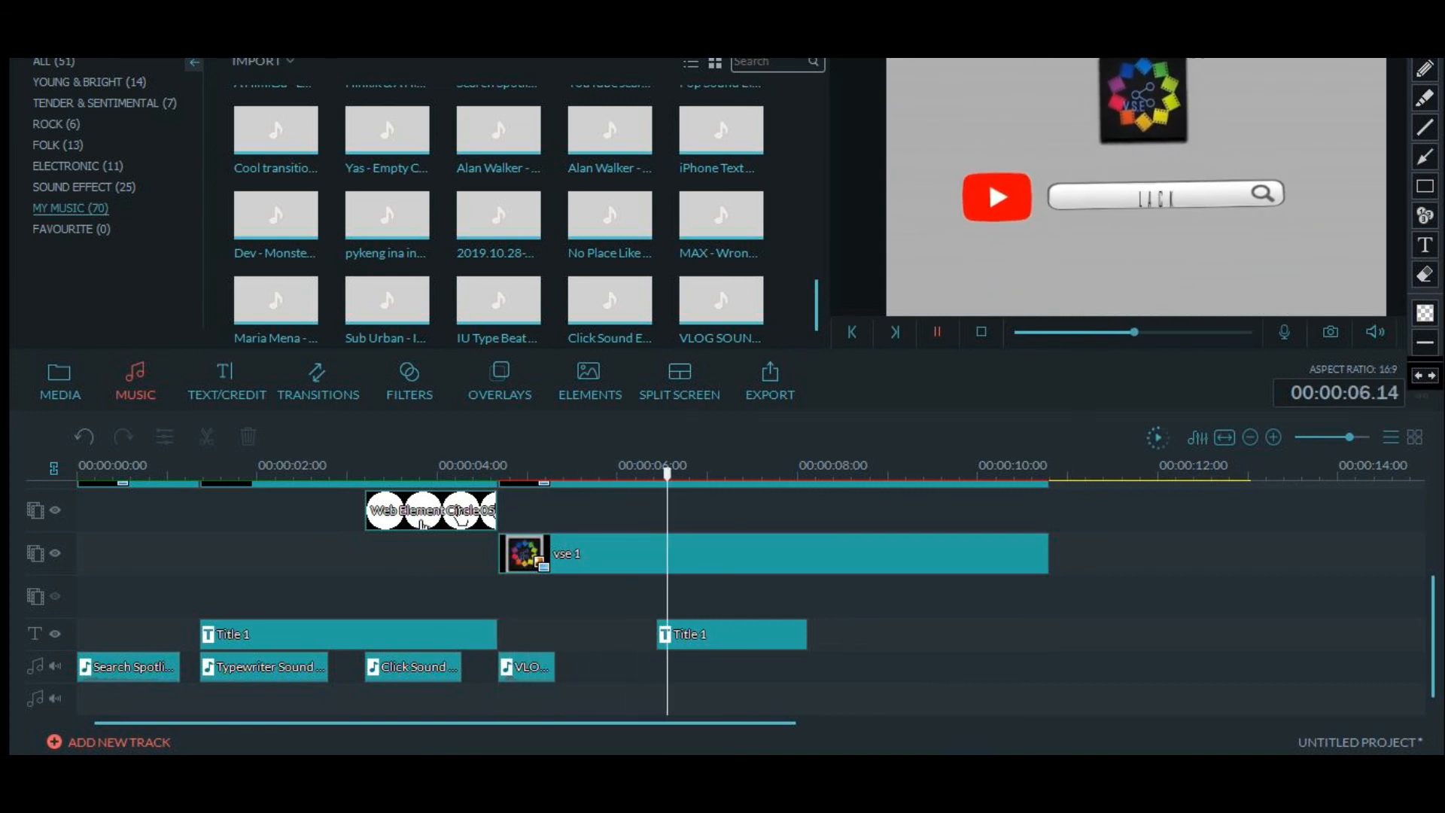
key("space")
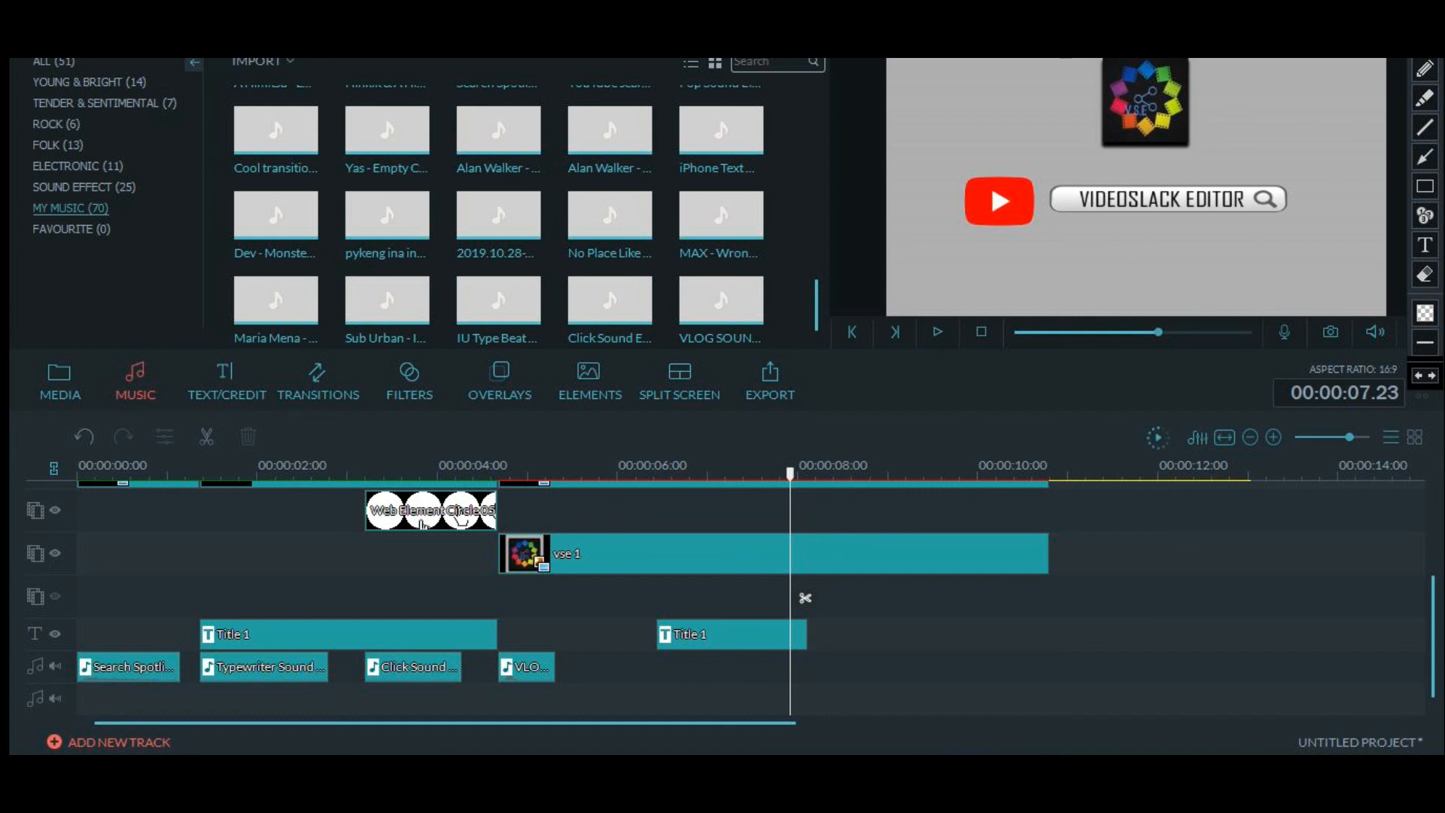
Open the second VIDEOSLACK EDITOR title in the advanced text editor, preview its animation and accept the title
double_click(732, 634)
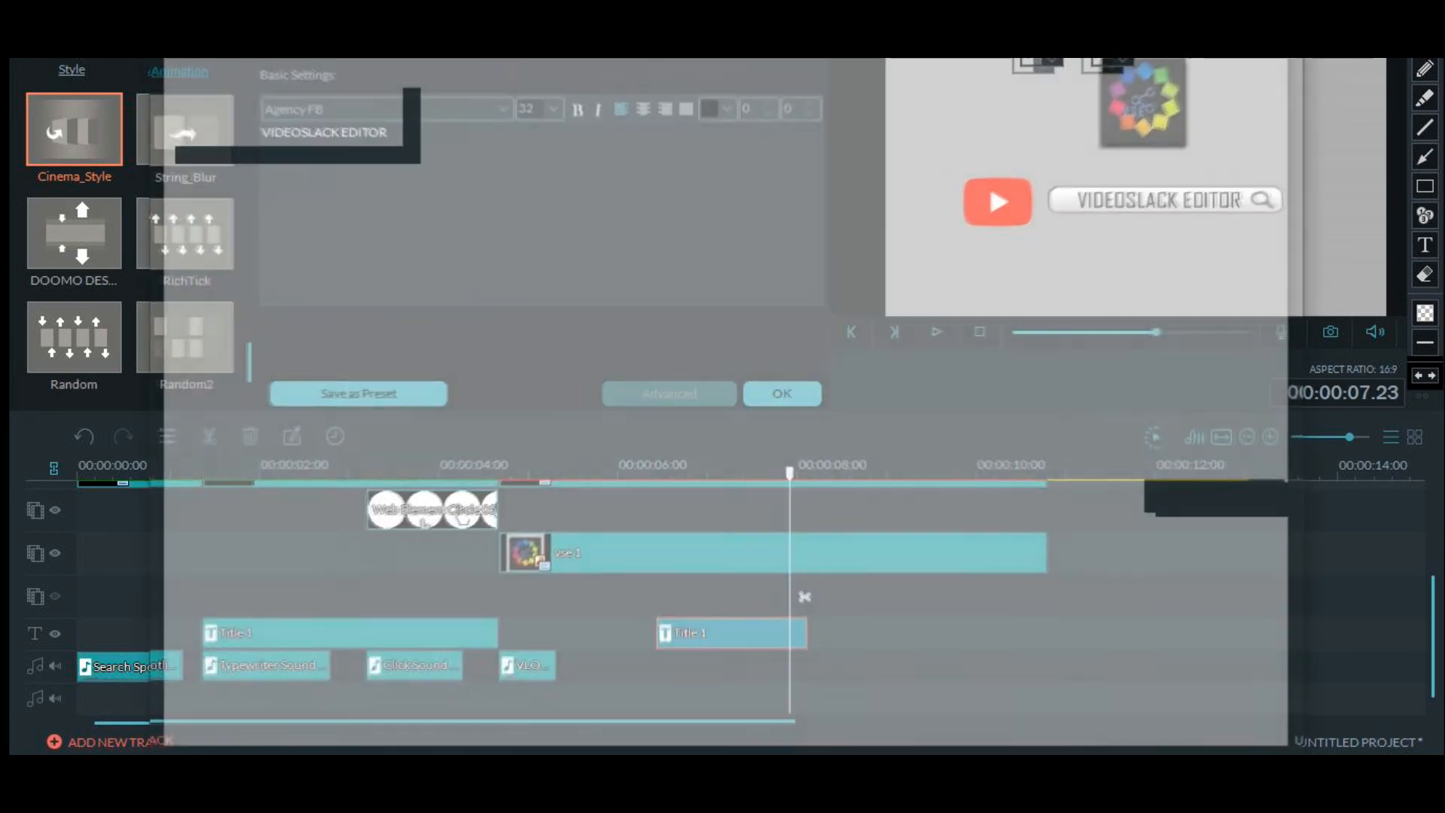
key("space")
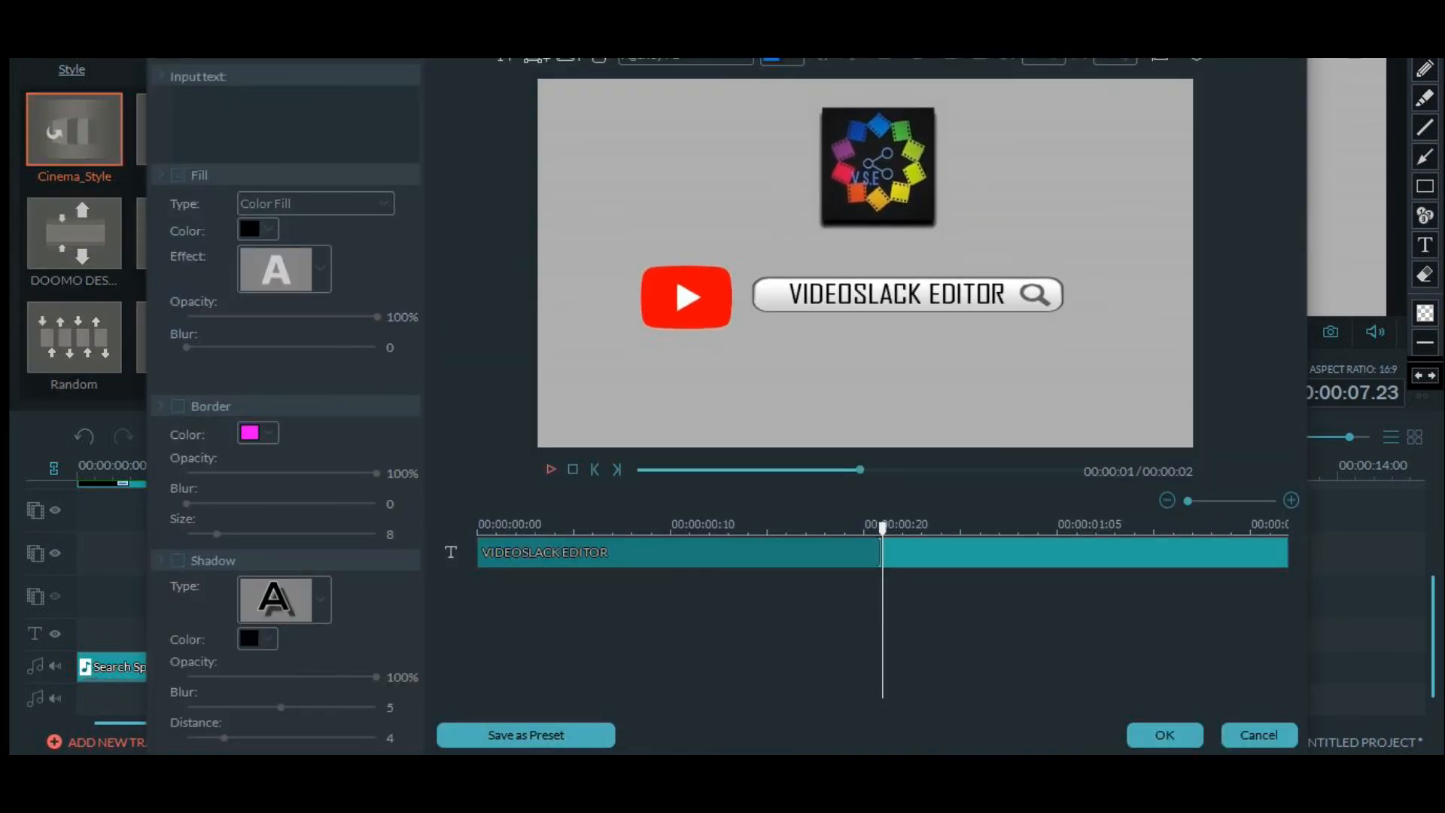
left_click(551, 470)
left_click(551, 470)
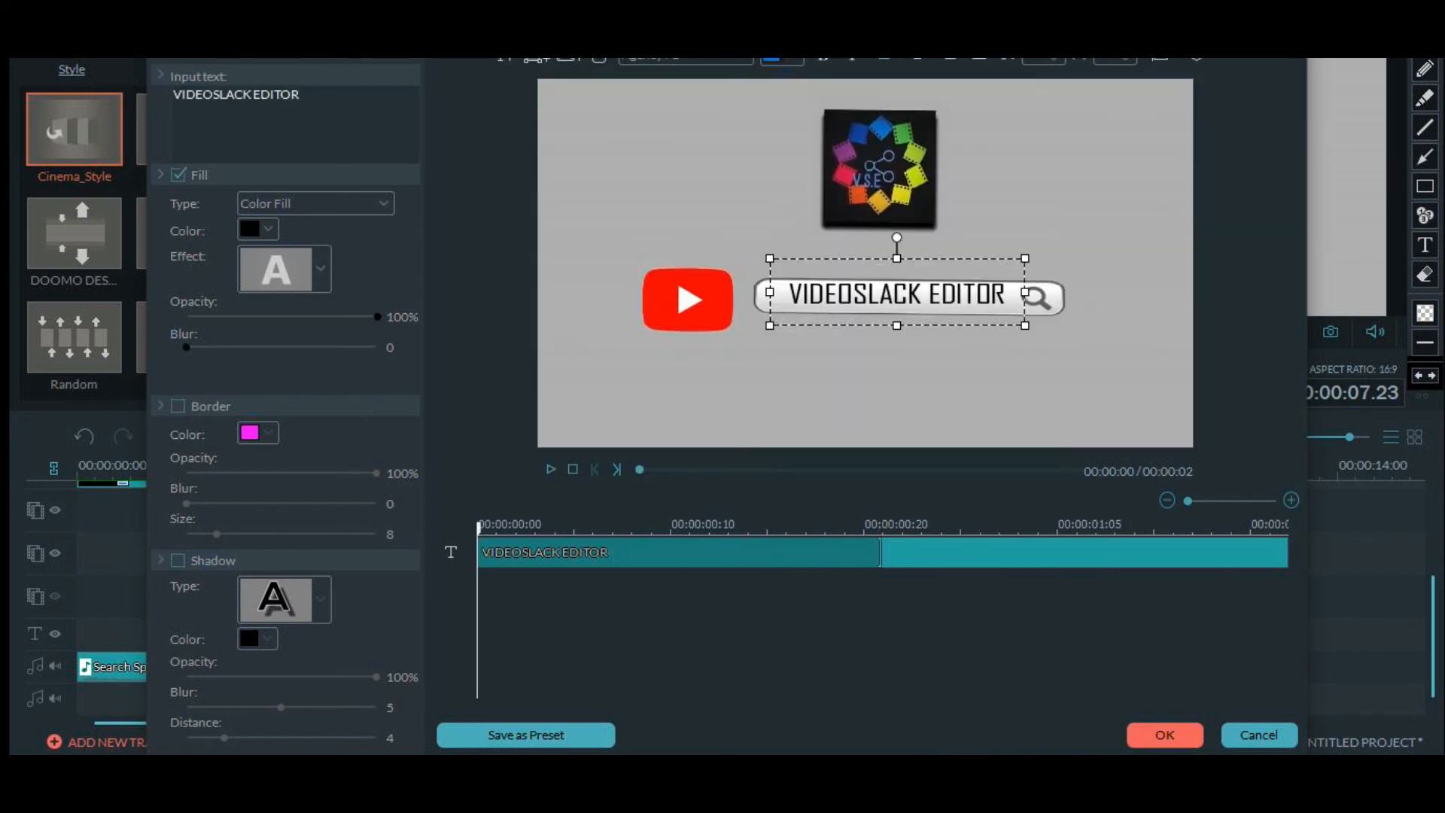
left_click(1165, 736)
Render the timeline preview and play the complete intro from 00:00:00.00 past the end of the last clips
left_click(1158, 437)
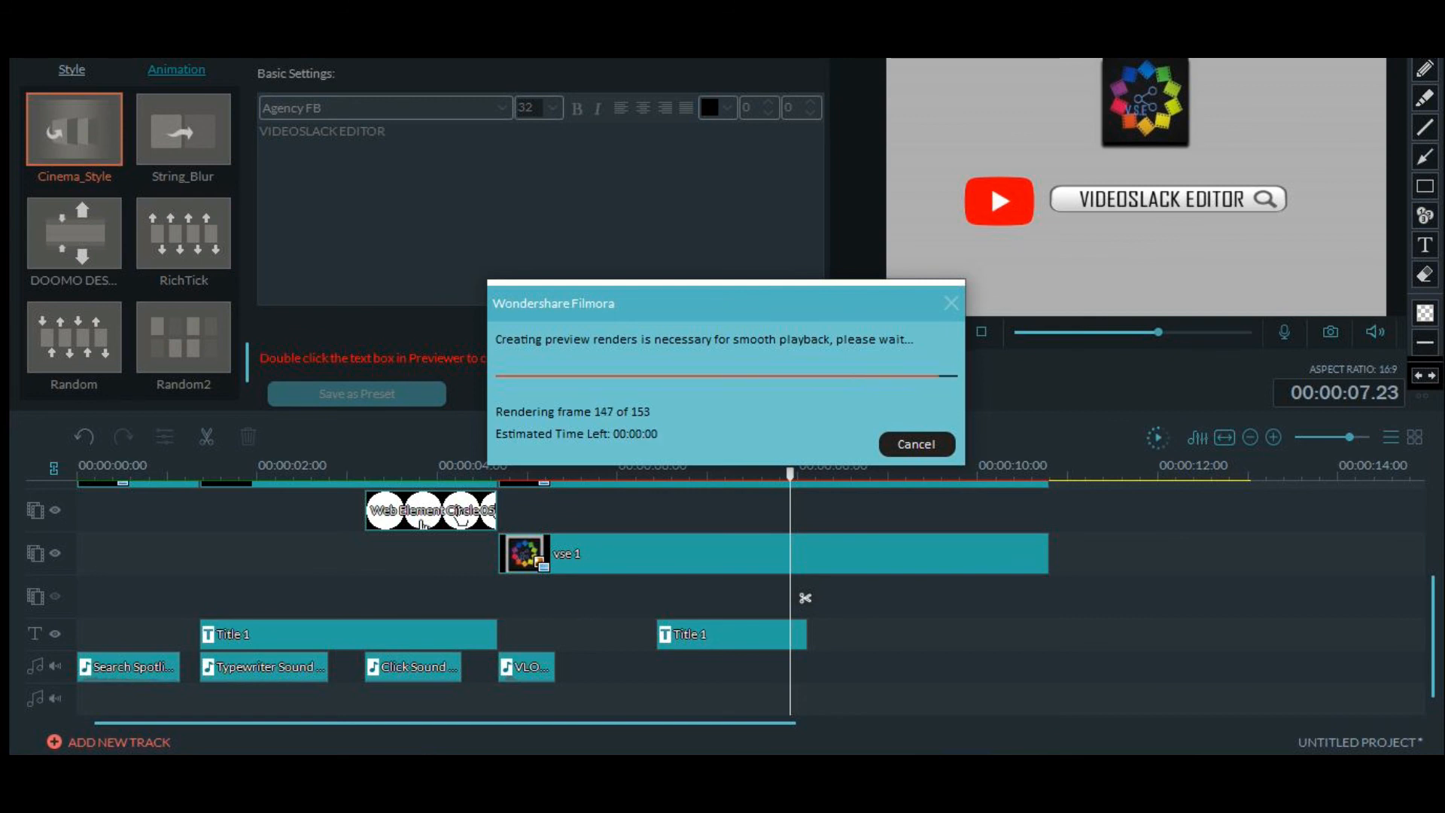
left_click(782, 394)
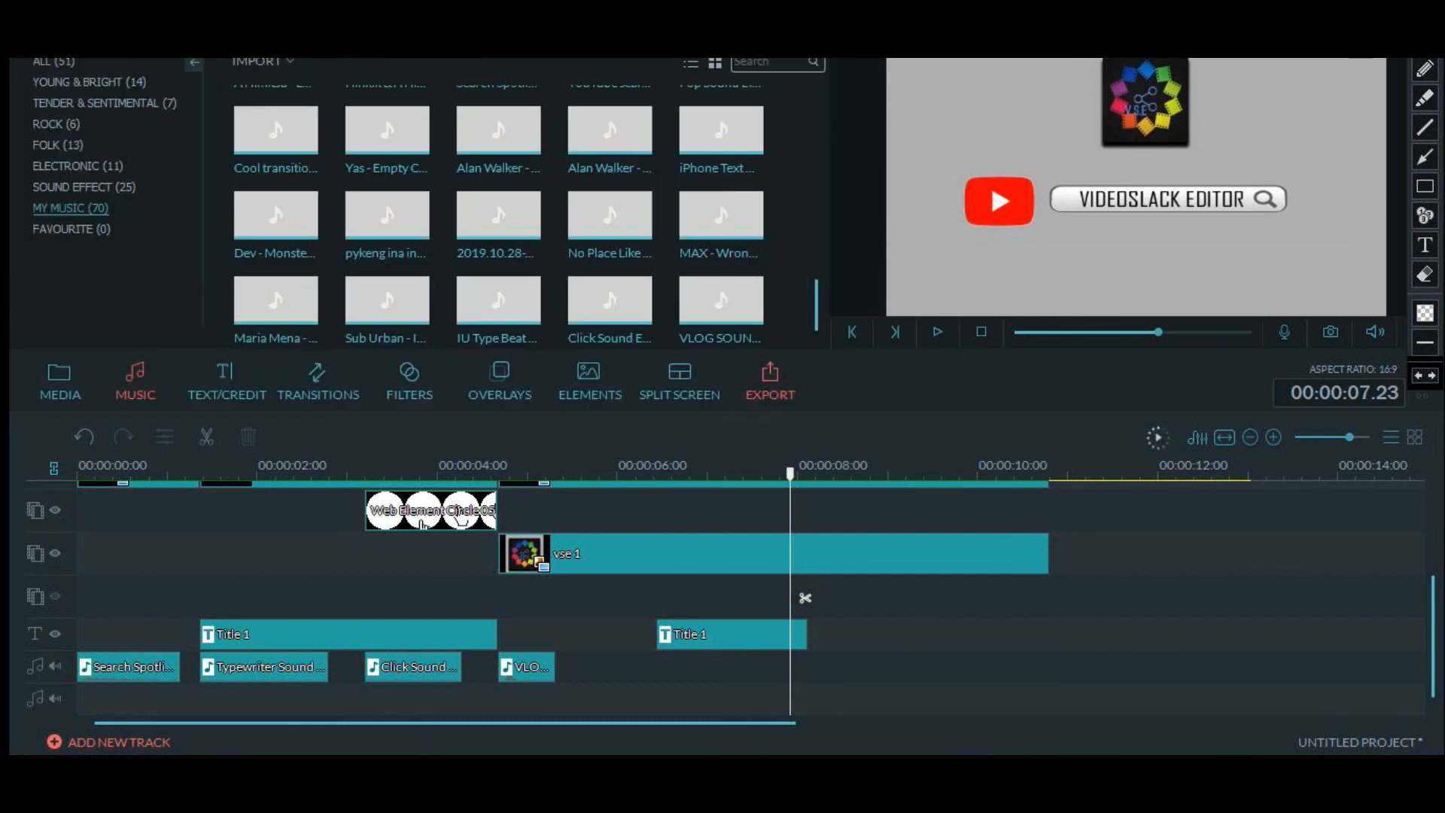
left_click(78, 466)
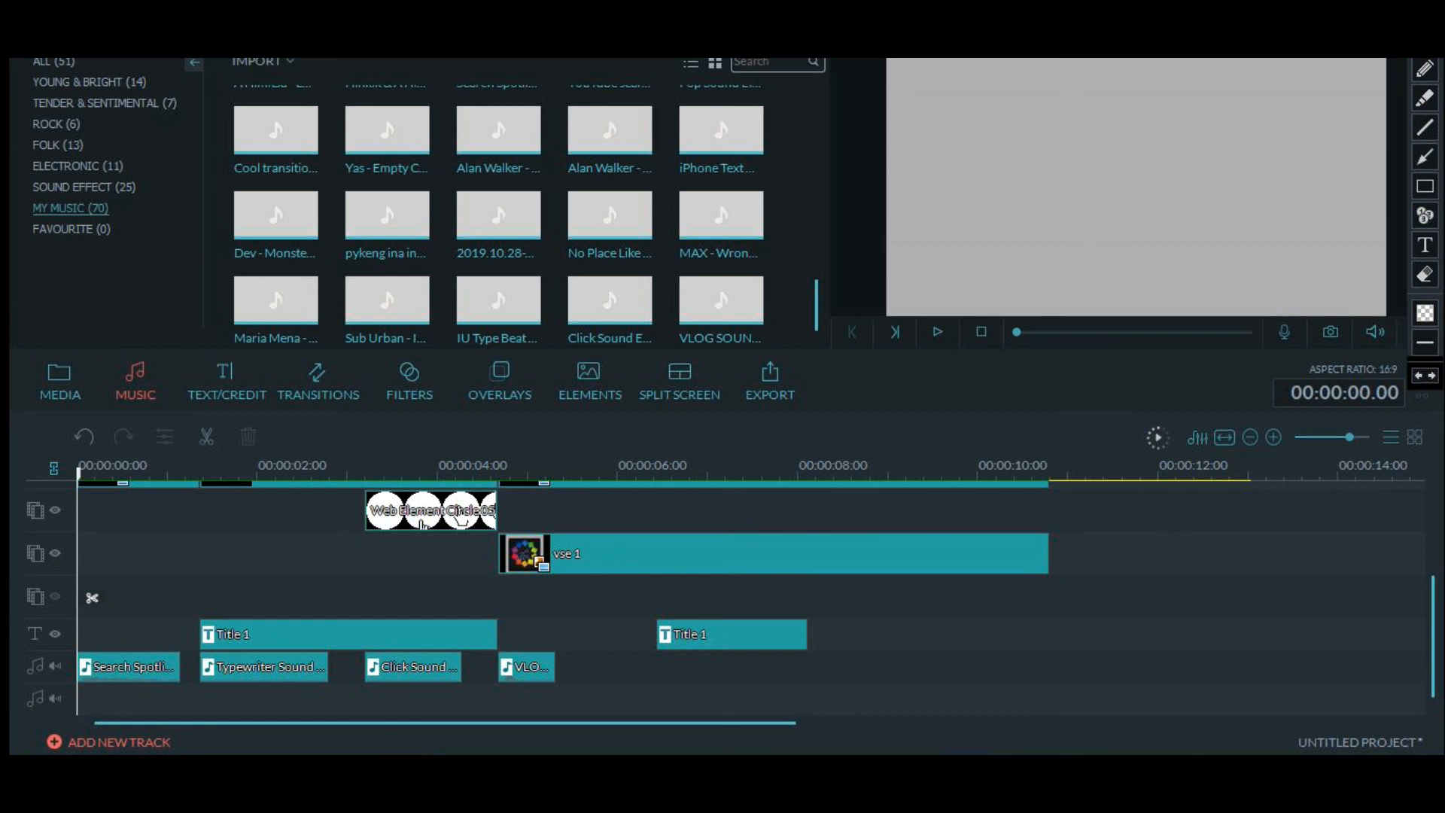
left_click(937, 332)
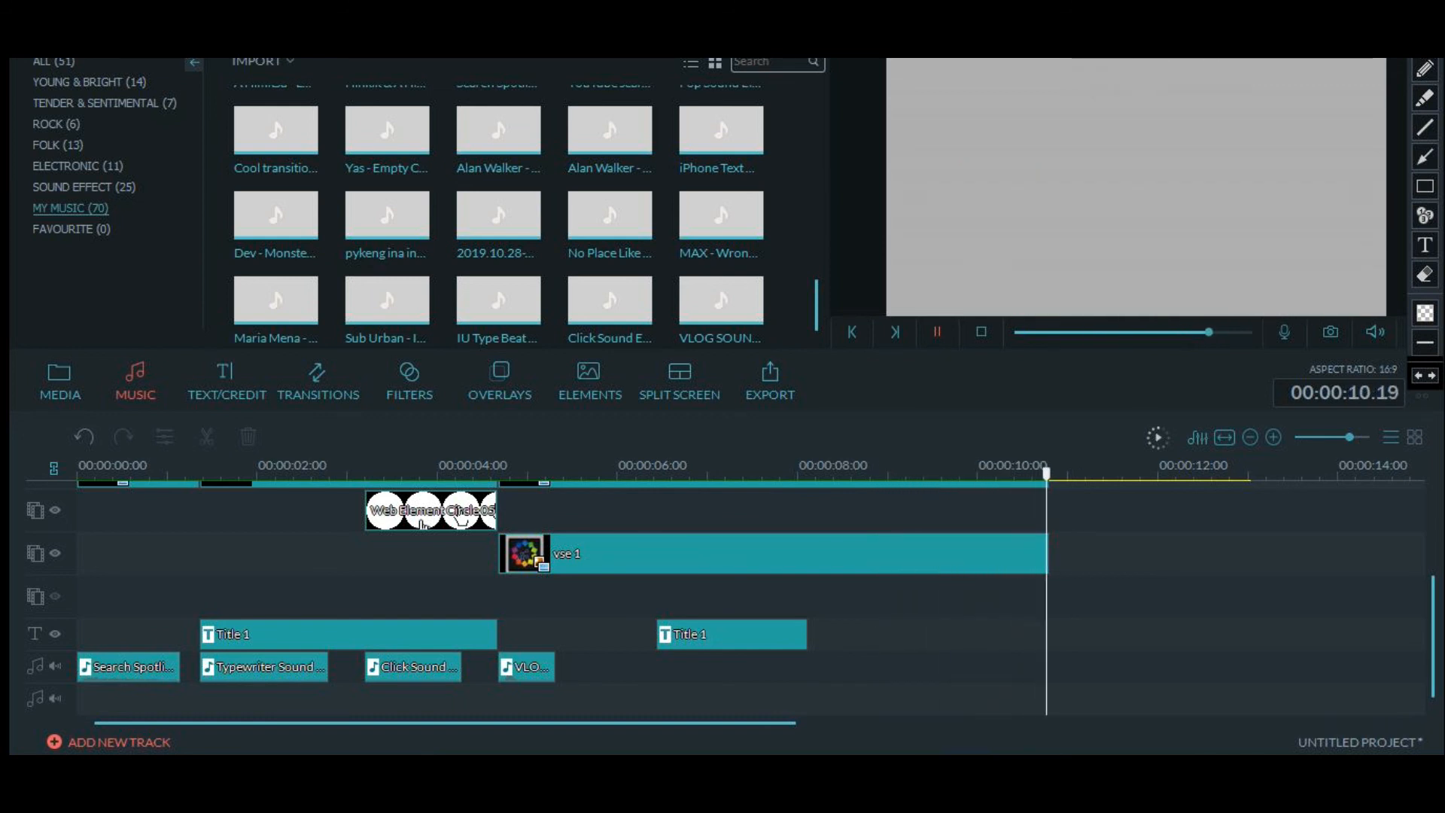
key("space")
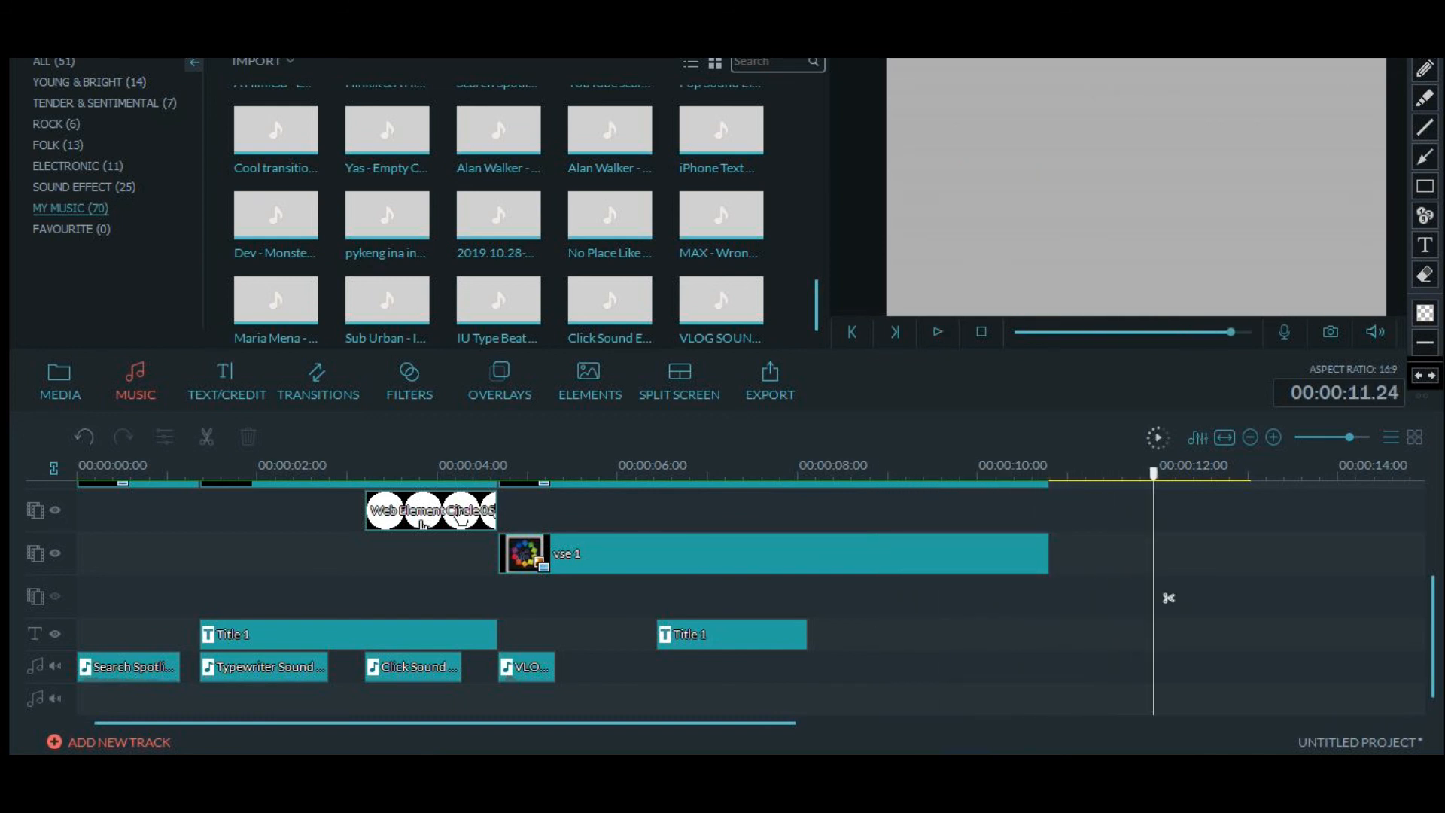
mouse_move(1154, 473)
left_mouse_down()
mouse_move(405, 474)
mouse_move(1161, 474)
left_mouse_up()
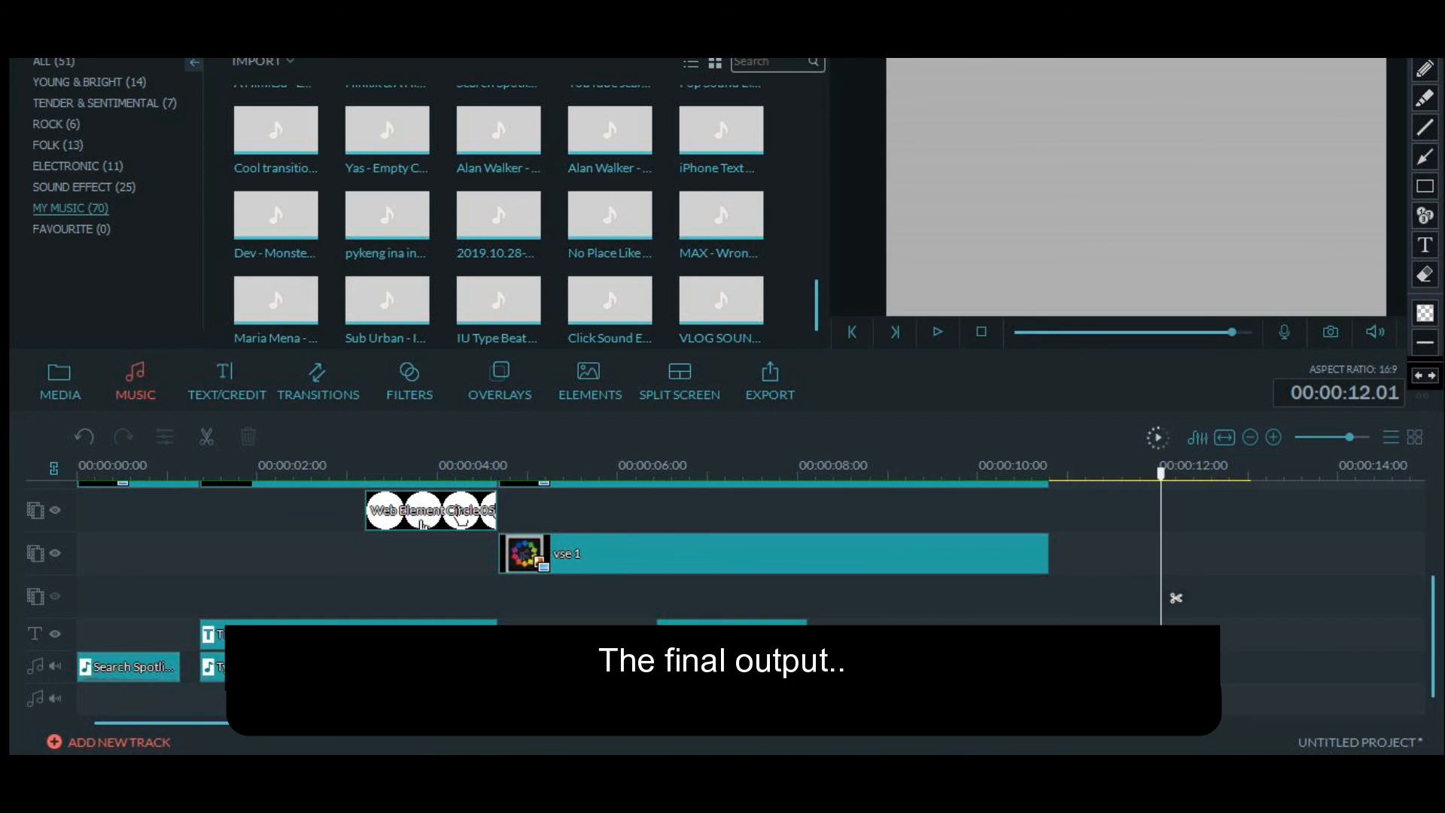